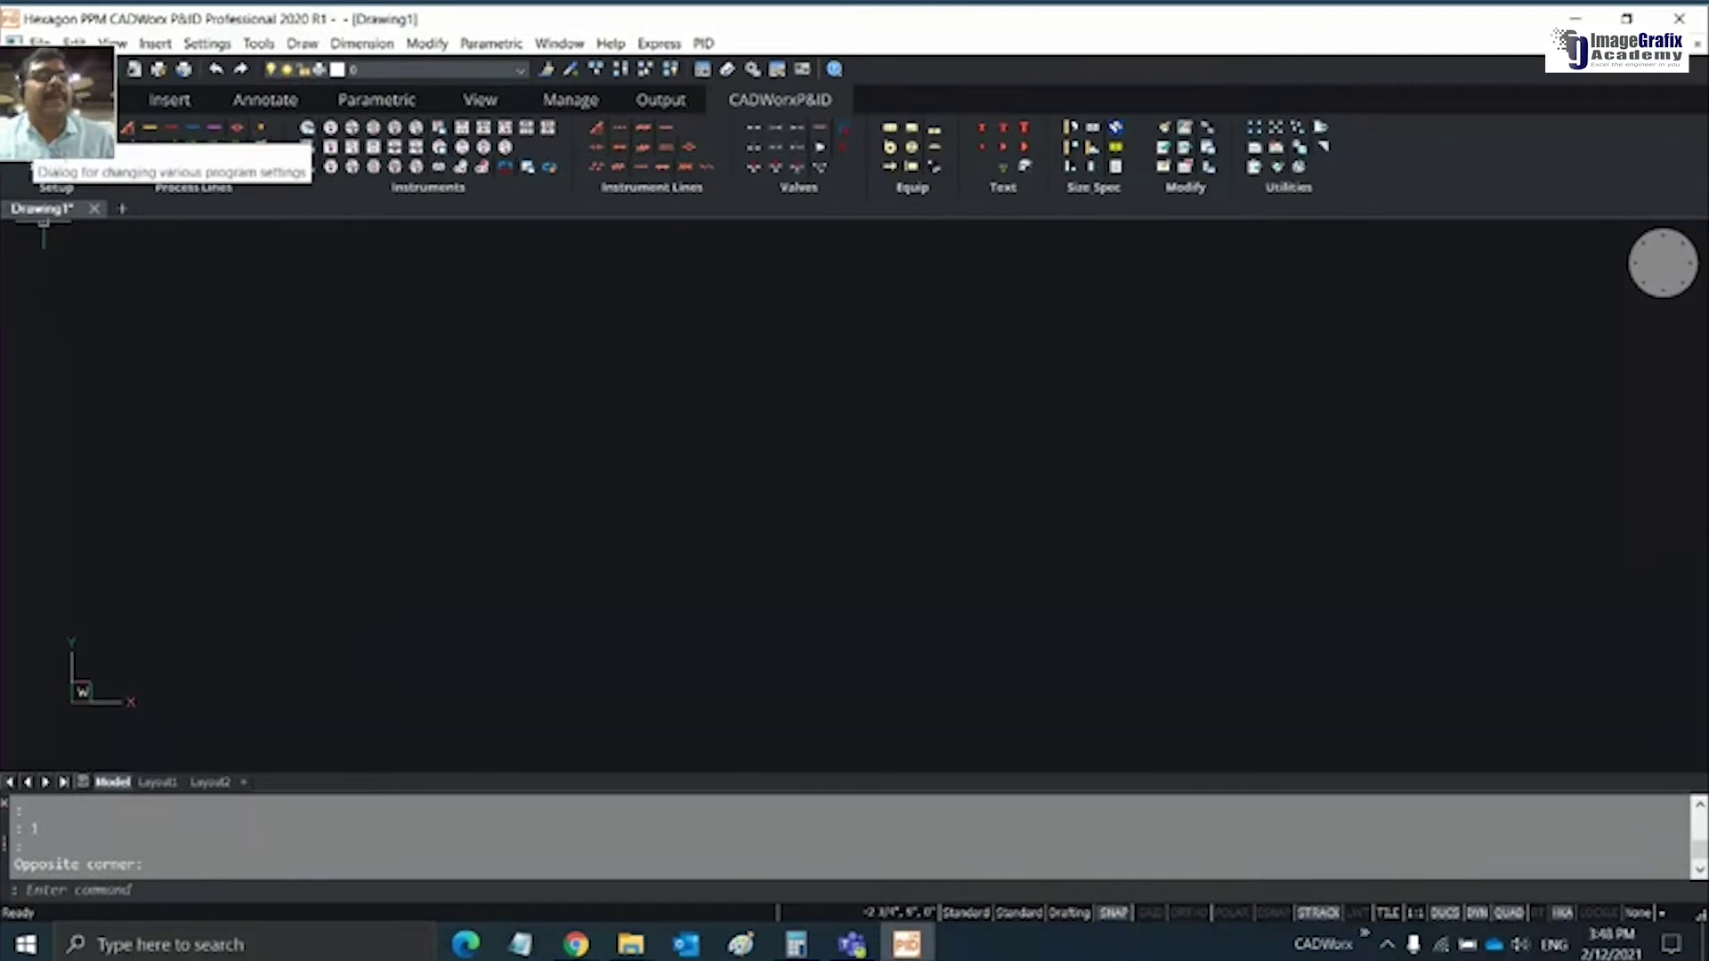
Open the P&ID Setup settings and cancel them without changing anything
{"action": "left_click", "coordinate": [35, 149]}
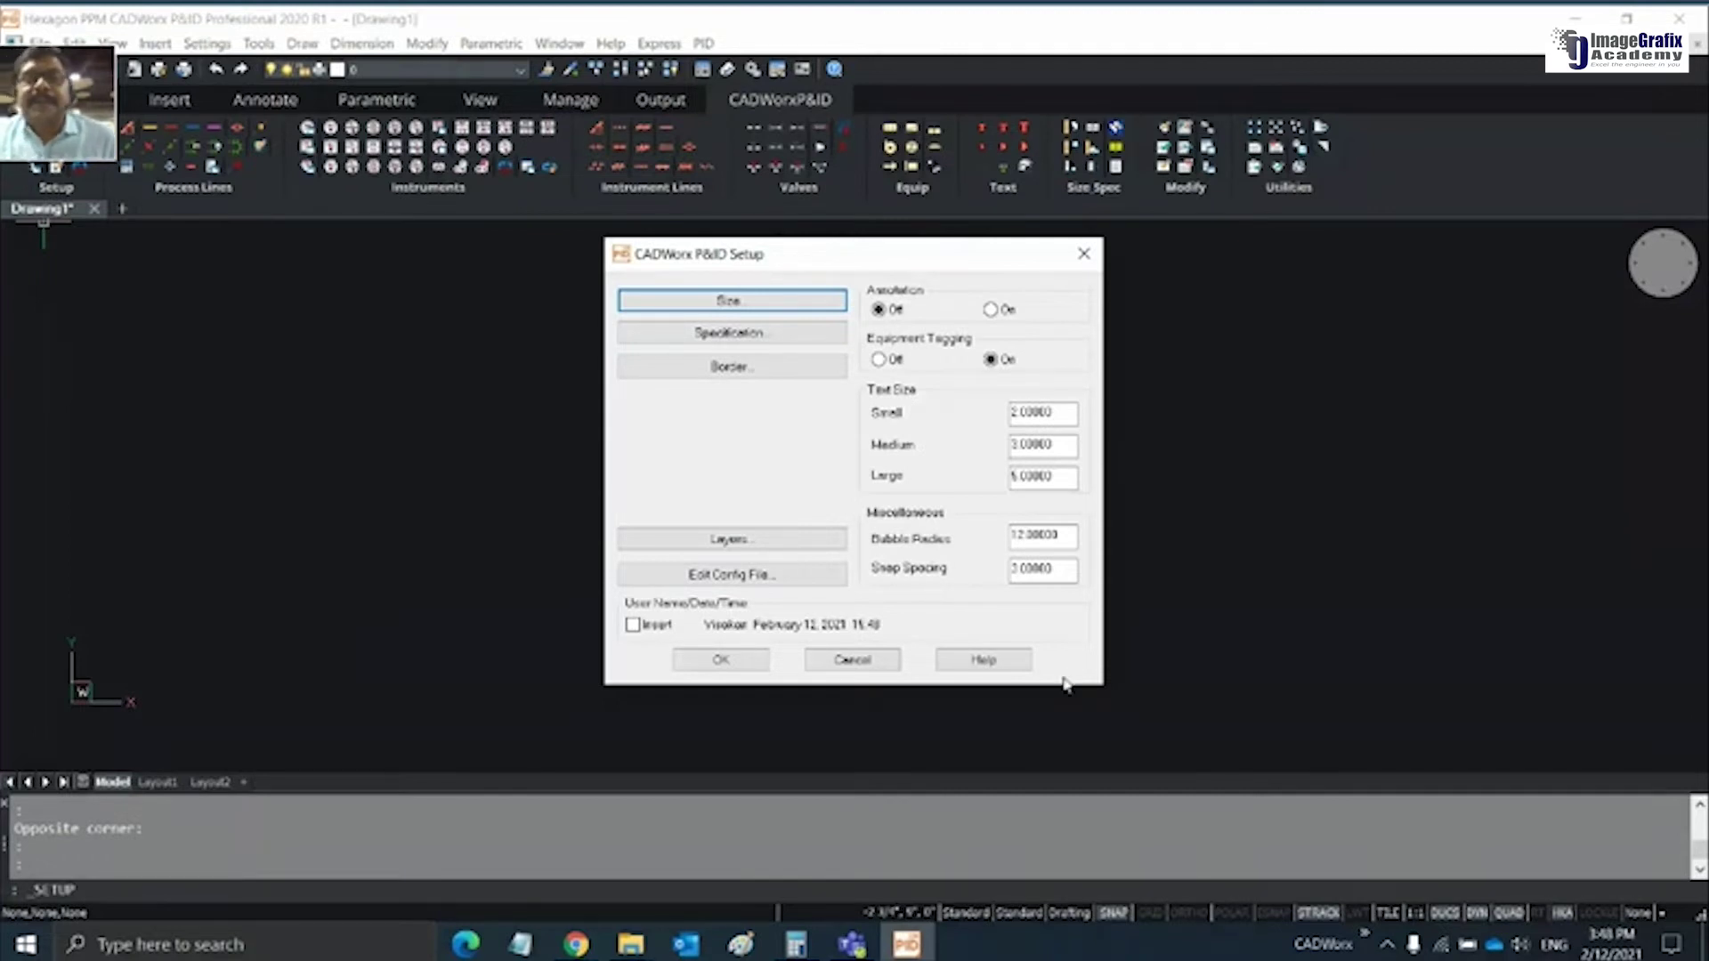
{"action": "left_click", "coordinate": [850, 661]}
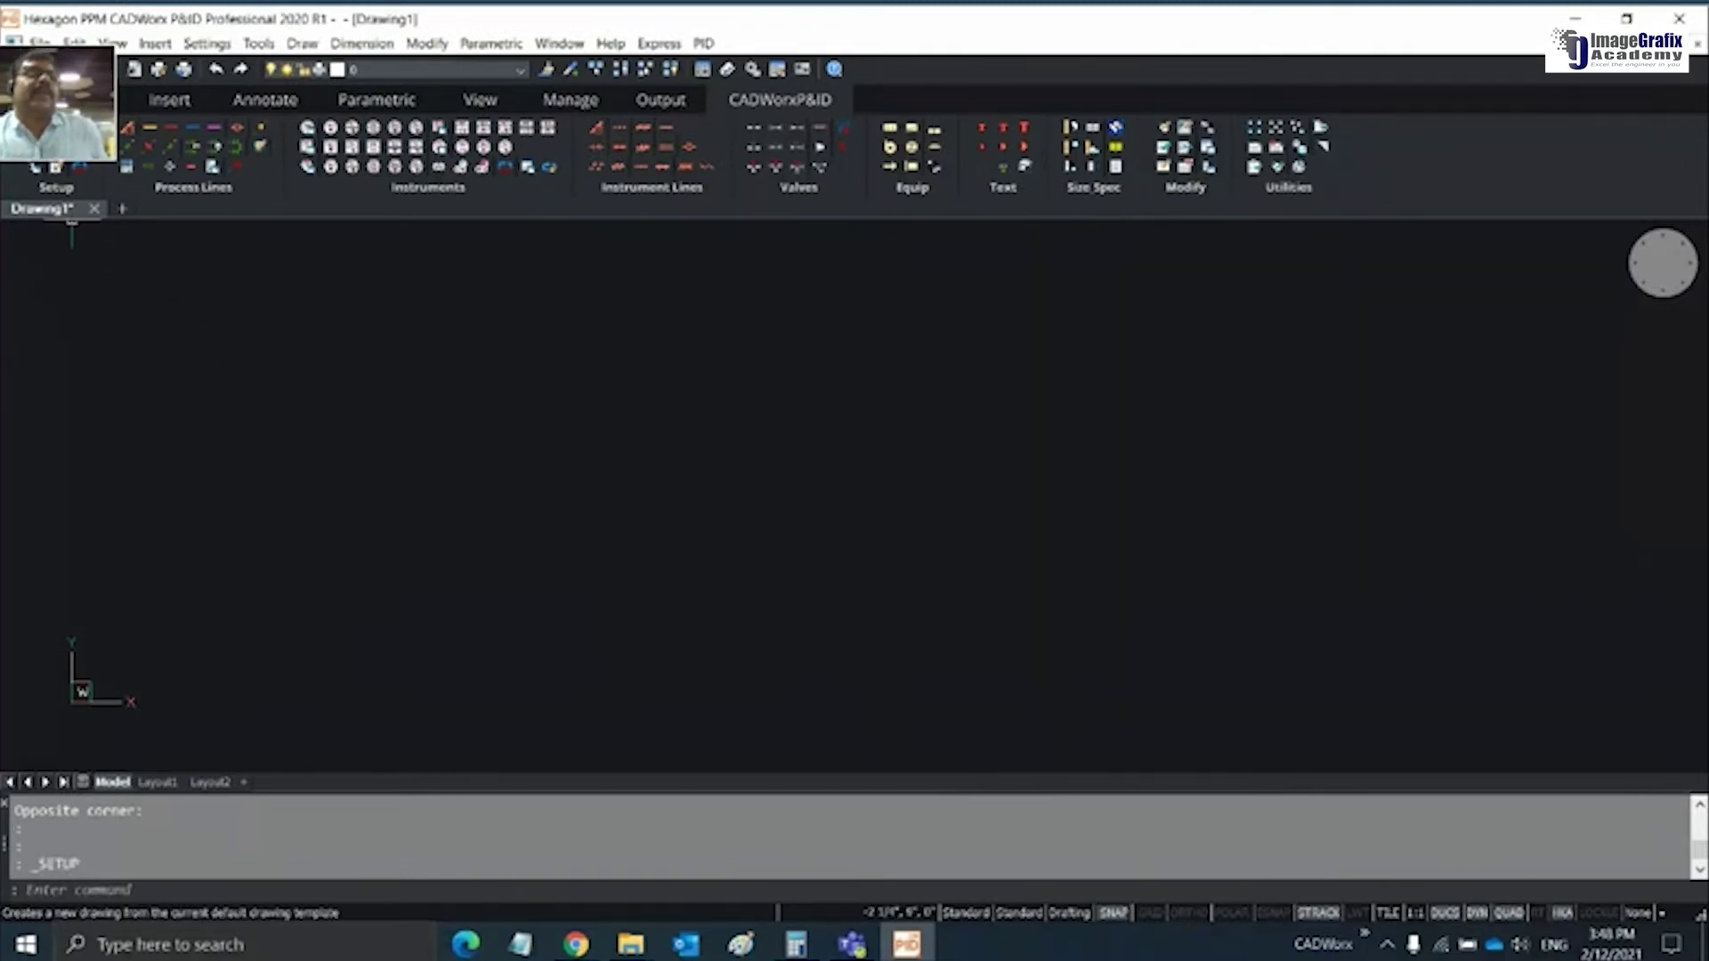
Create a new drawing from the Metric.dwt template
{"action": "left_click", "coordinate": [122, 208]}
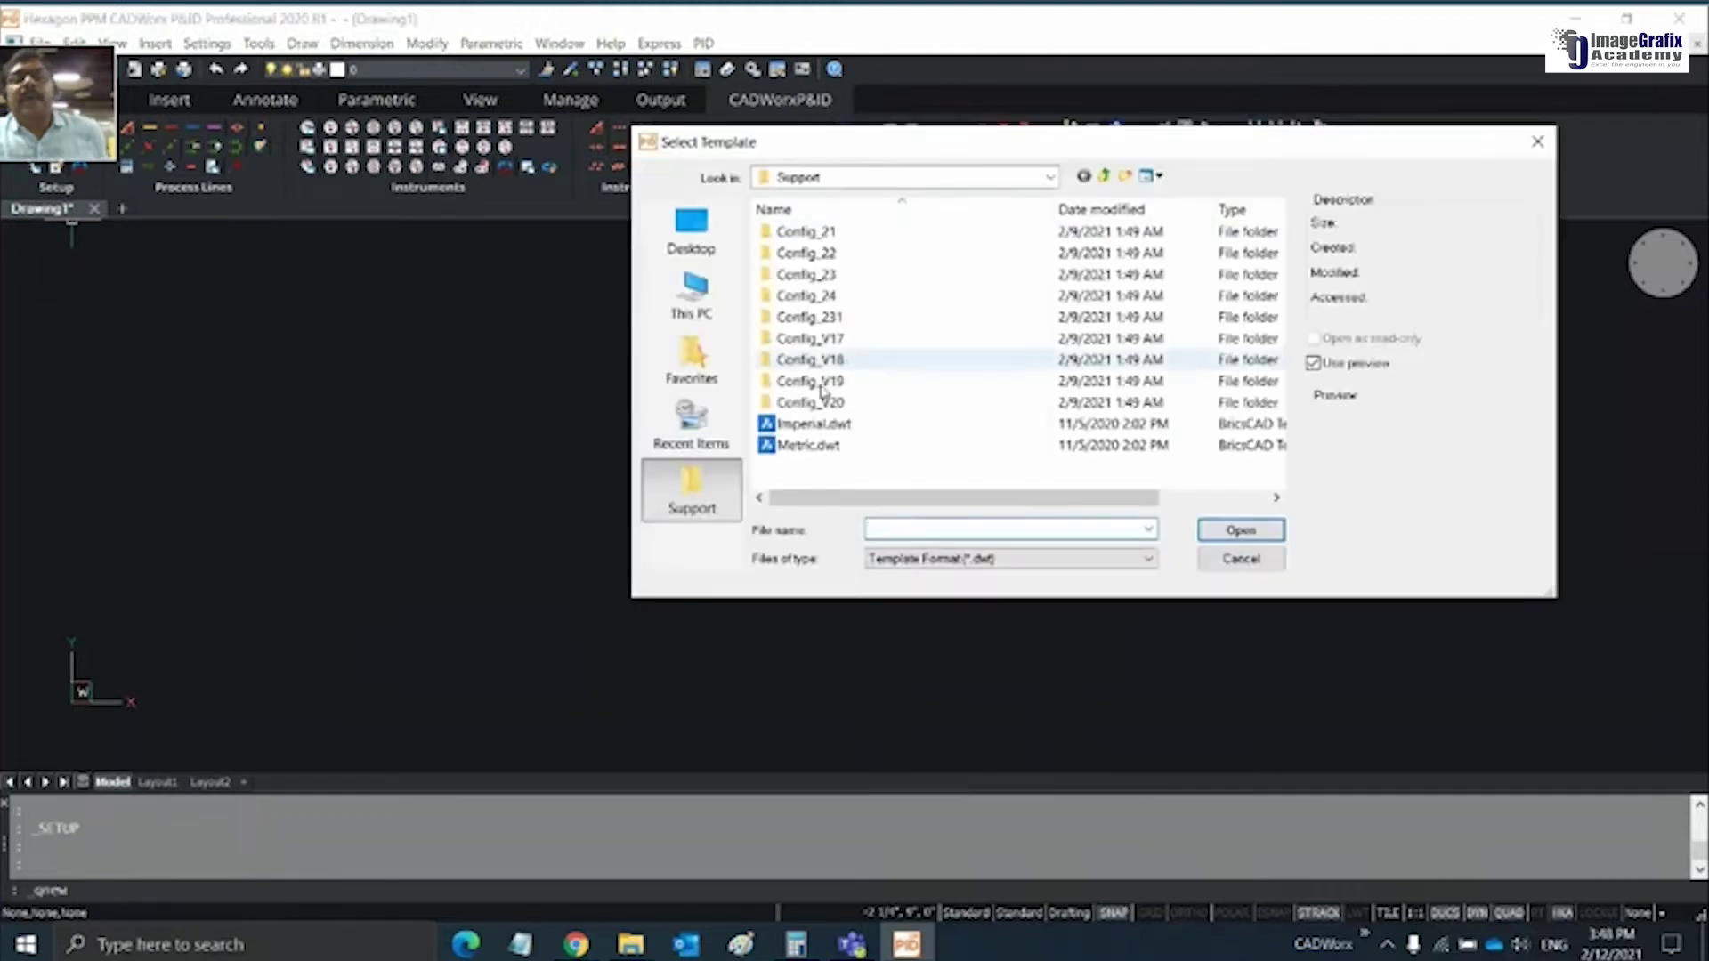
{"action": "left_click", "coordinate": [805, 445]}
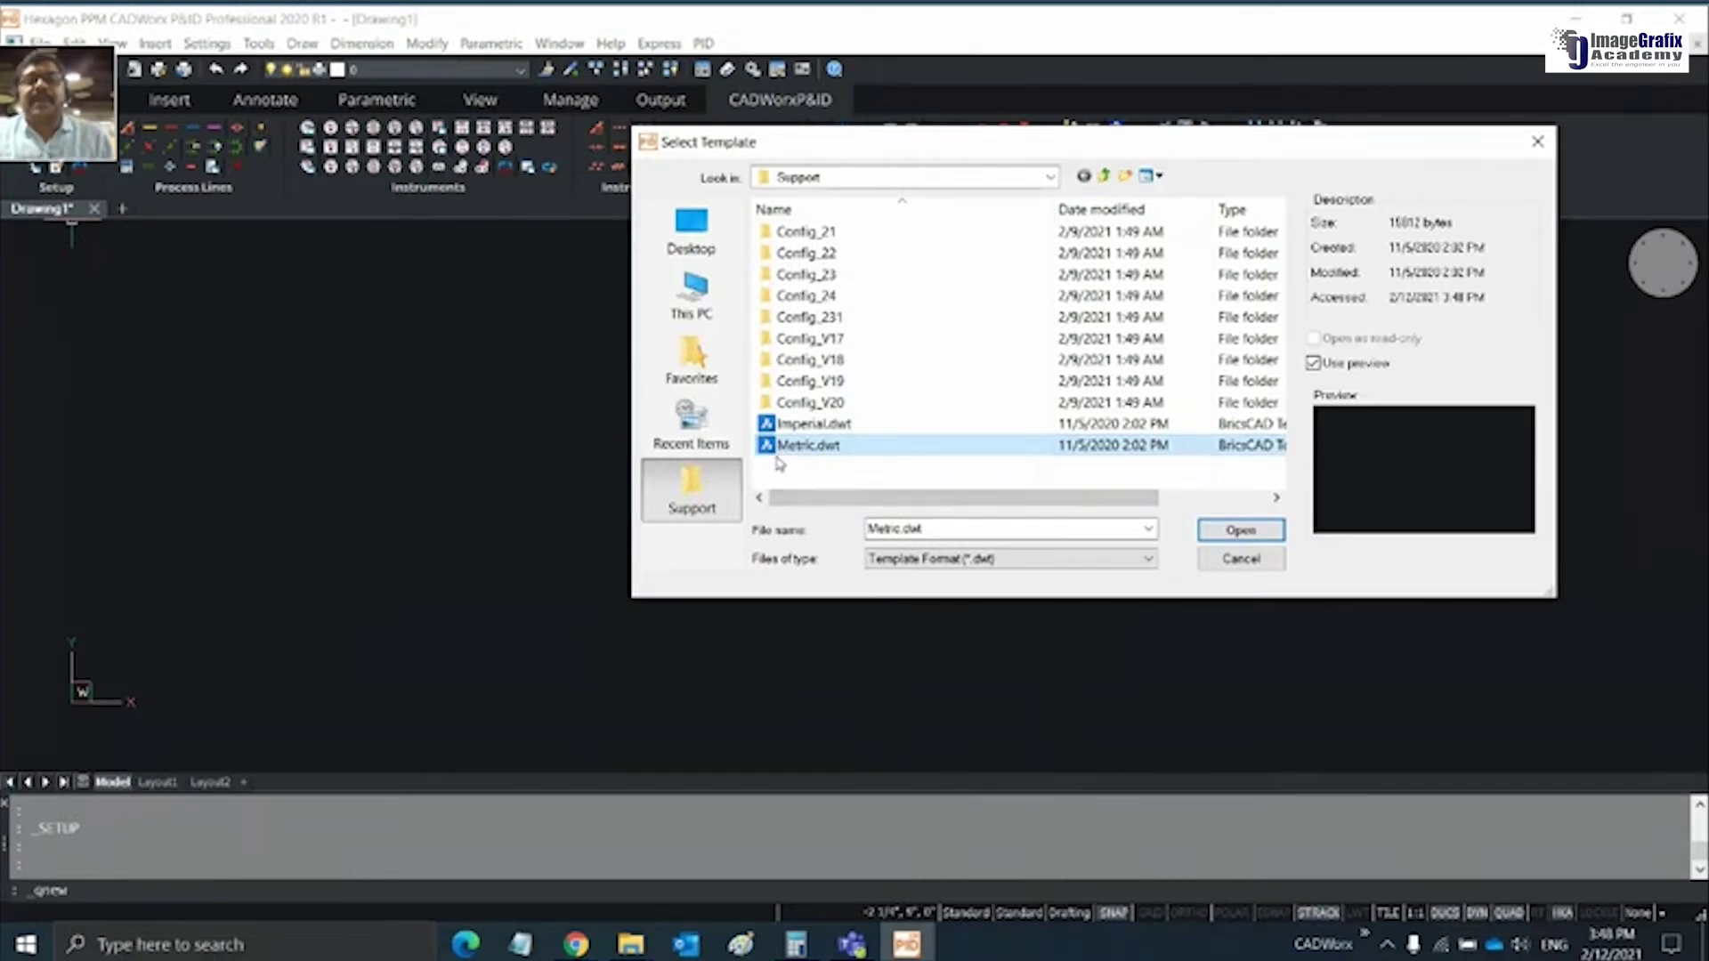
{"action": "left_click", "coordinate": [1235, 533]}
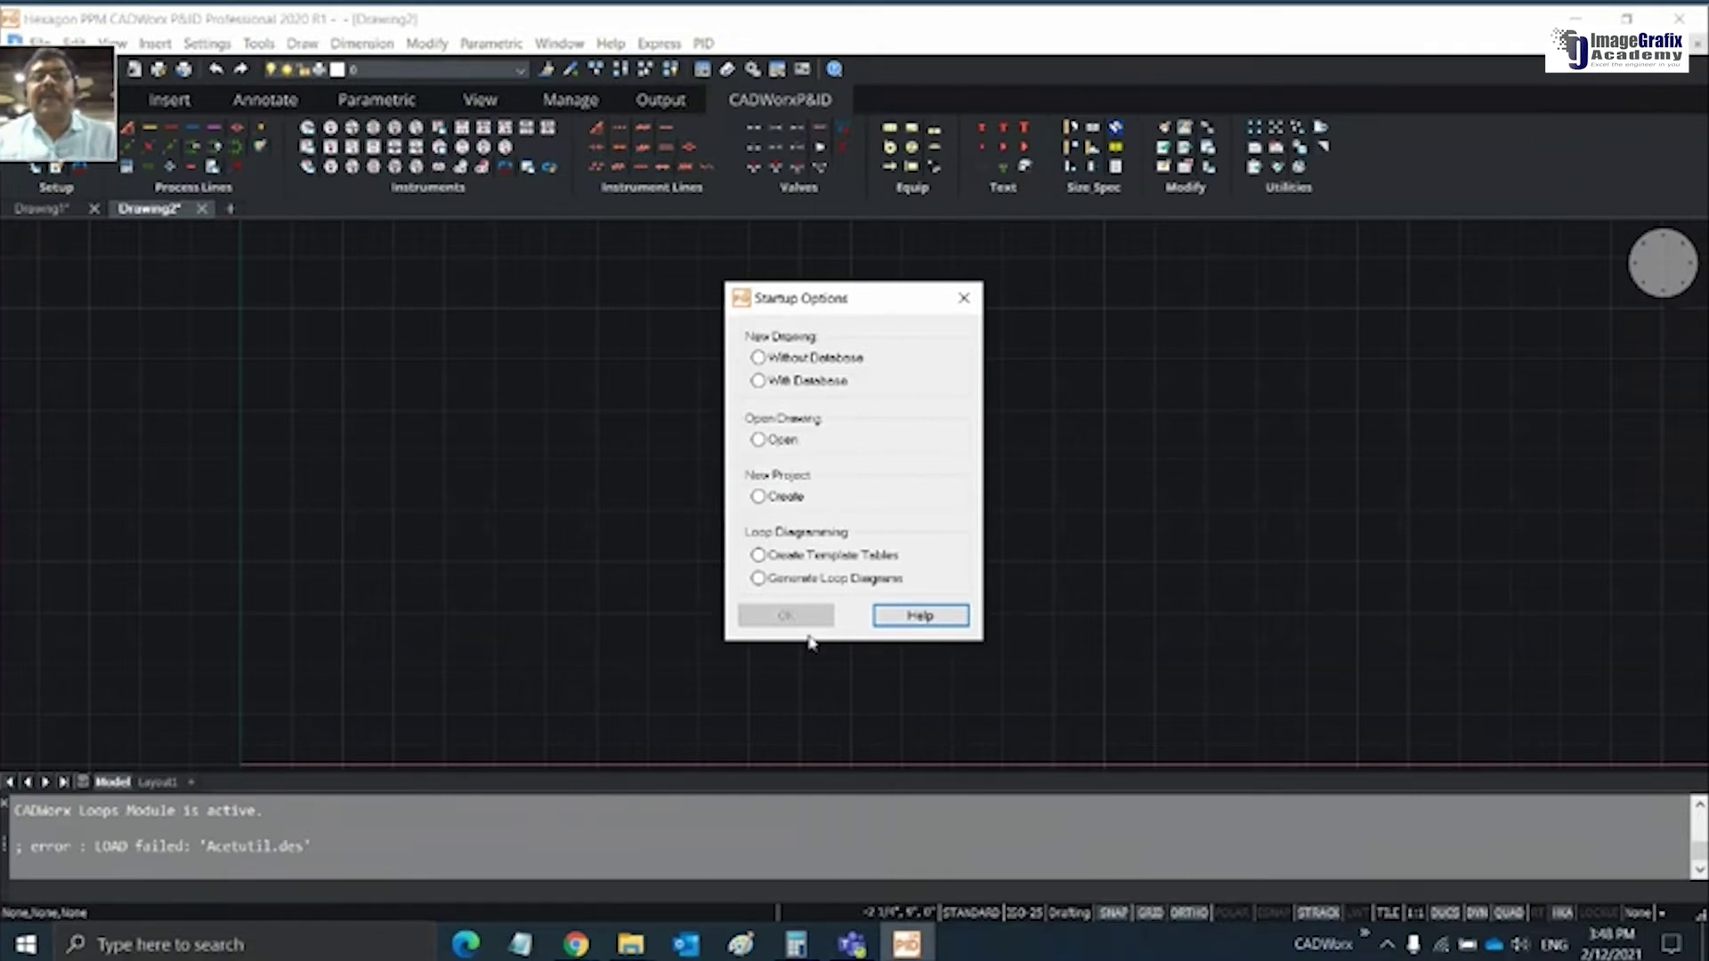
In Startup Options, choose to create a new project
{"action": "left_click_drag", "start_coordinate": [805, 300], "coordinate": [772, 275]}
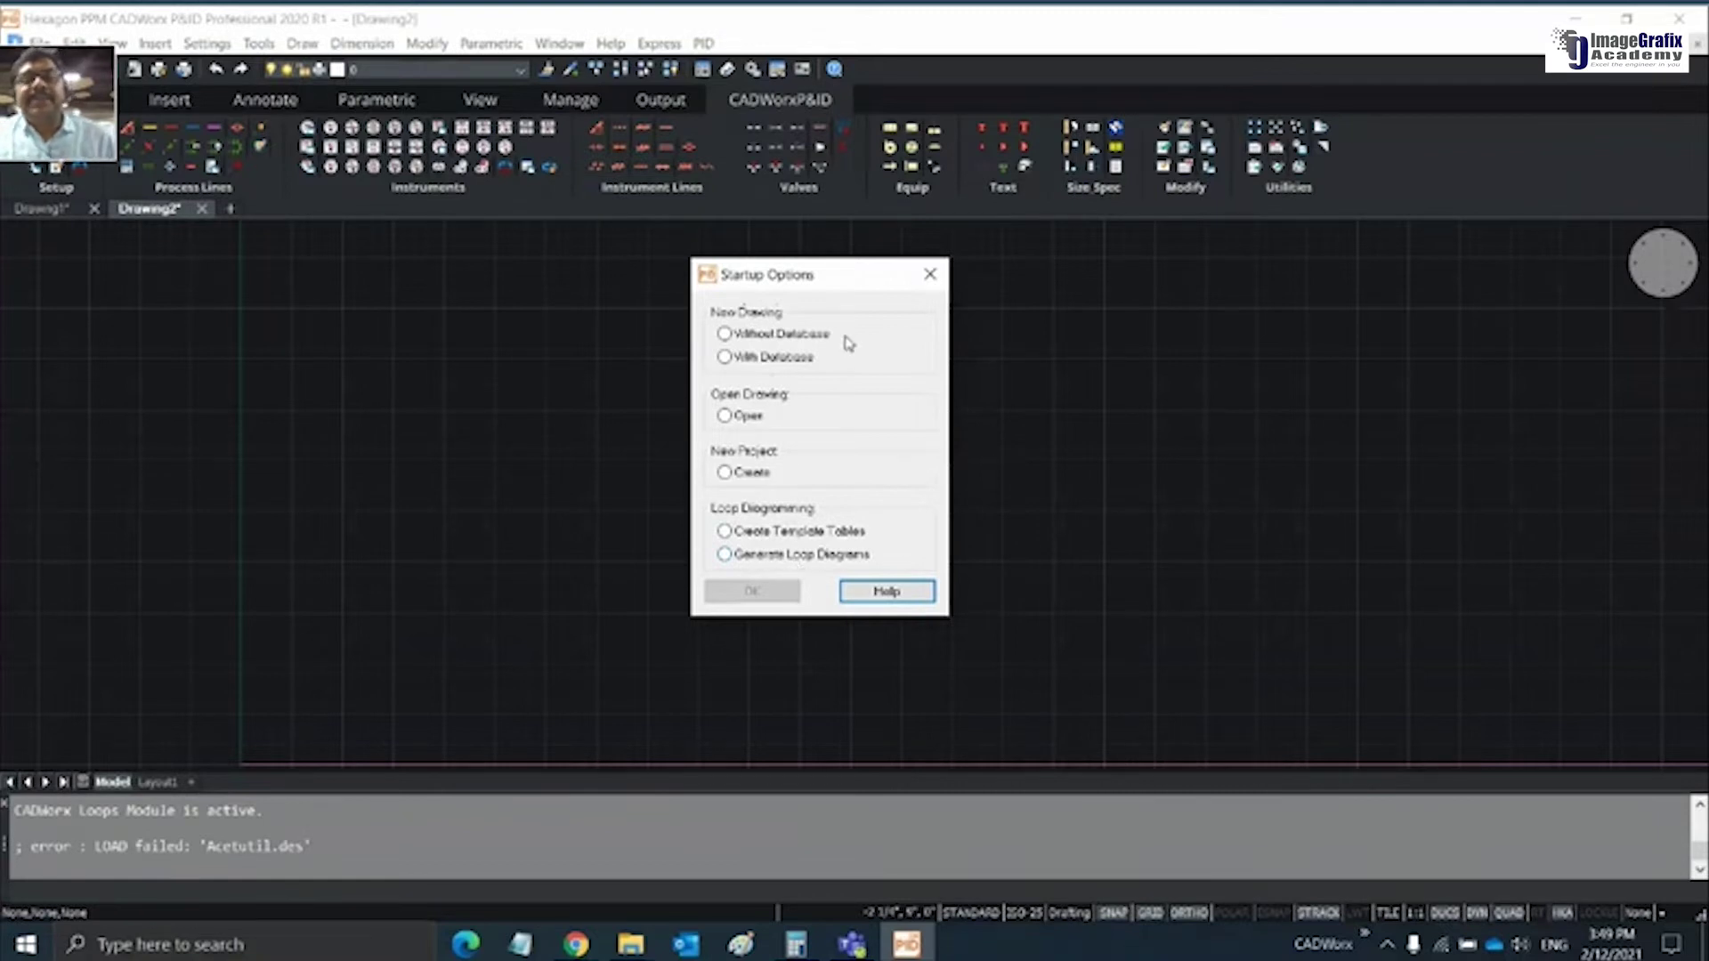
{"action": "left_click", "coordinate": [725, 472]}
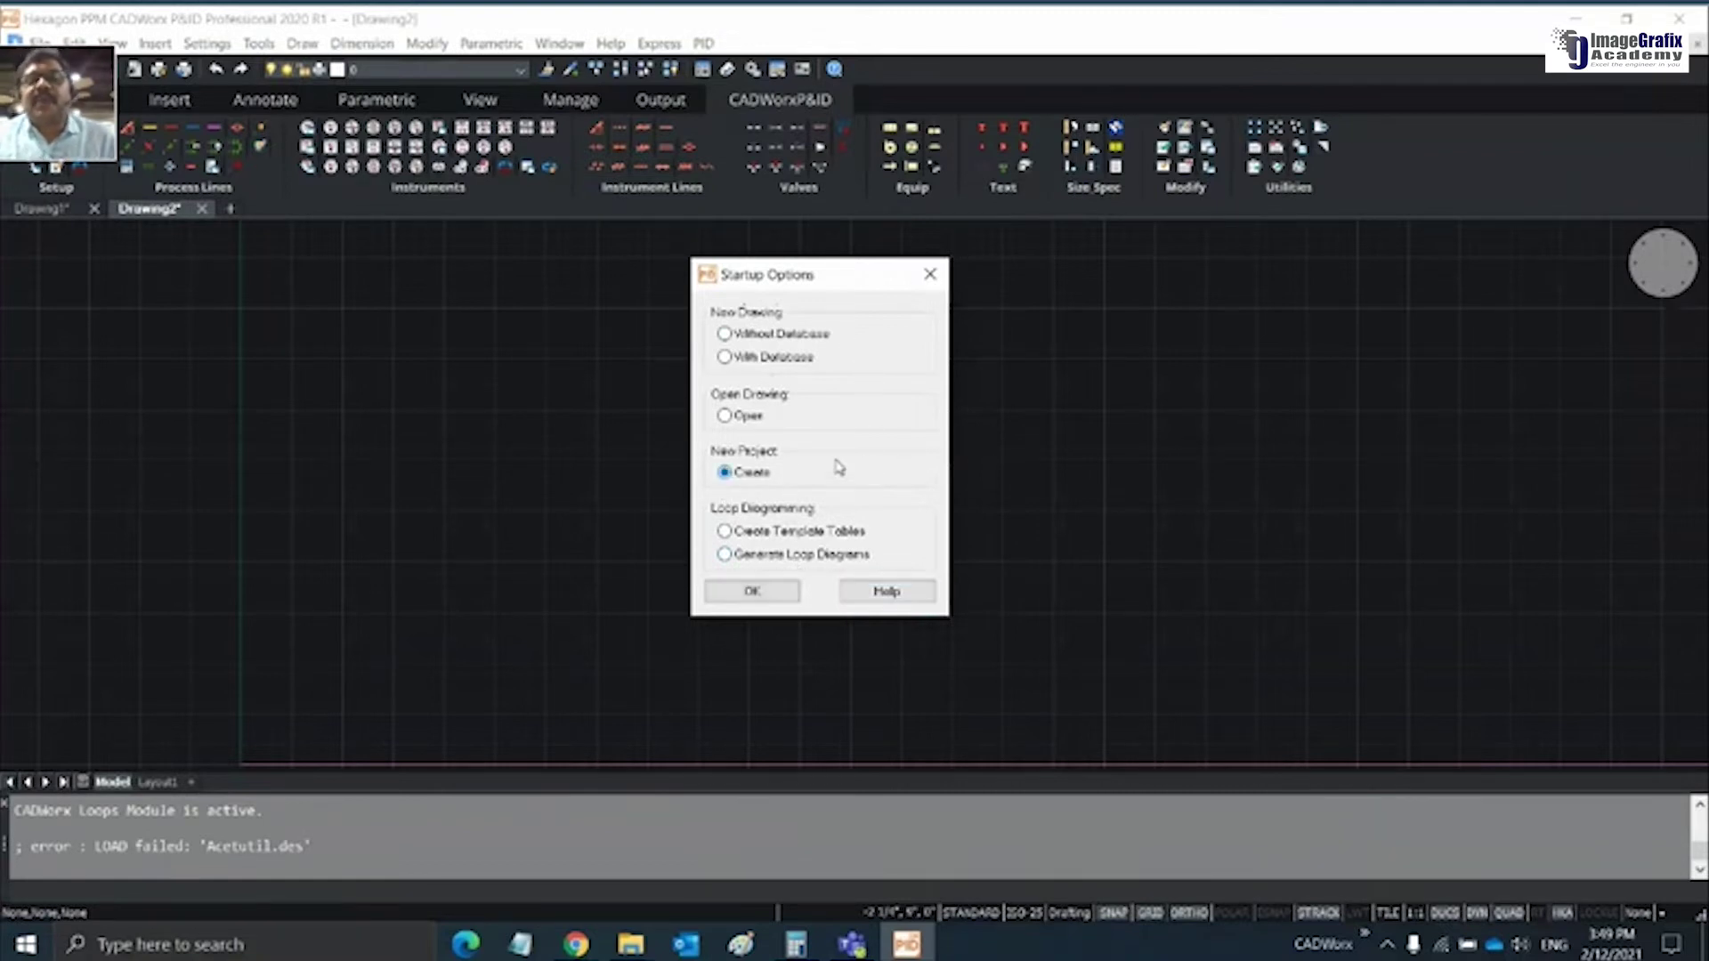
Confirm the new project and pick Access as its database type
{"action": "left_click", "coordinate": [754, 590]}
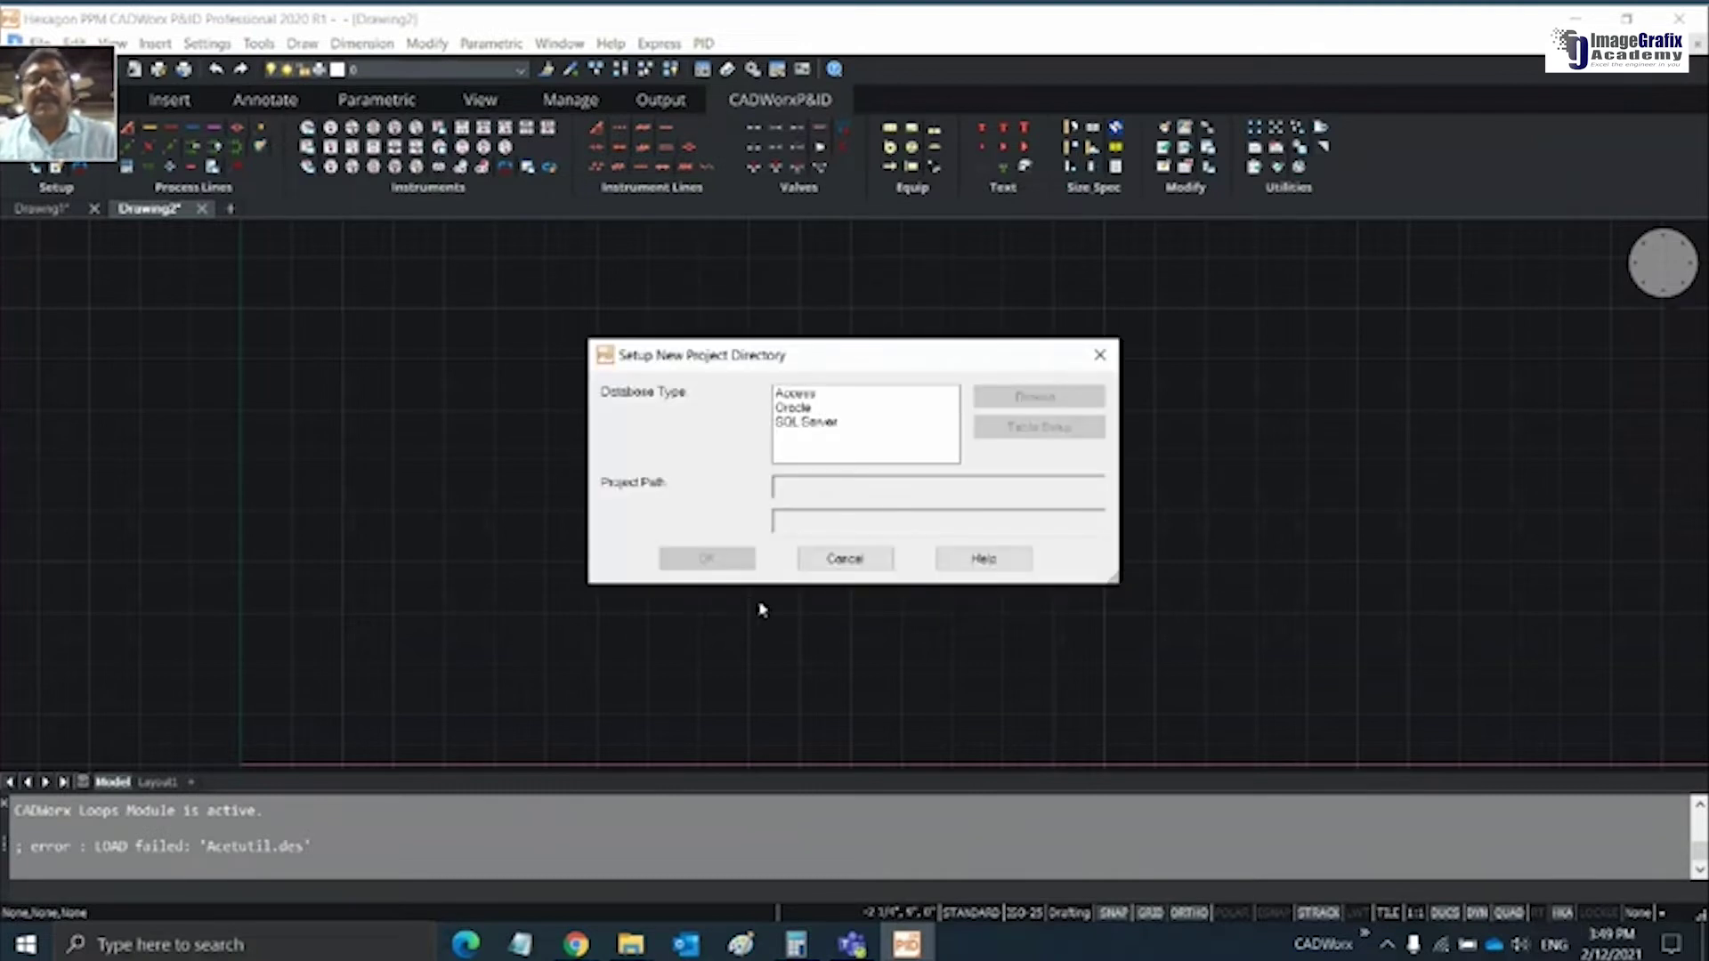
{"action": "left_click_drag", "start_coordinate": [801, 355], "coordinate": [777, 334]}
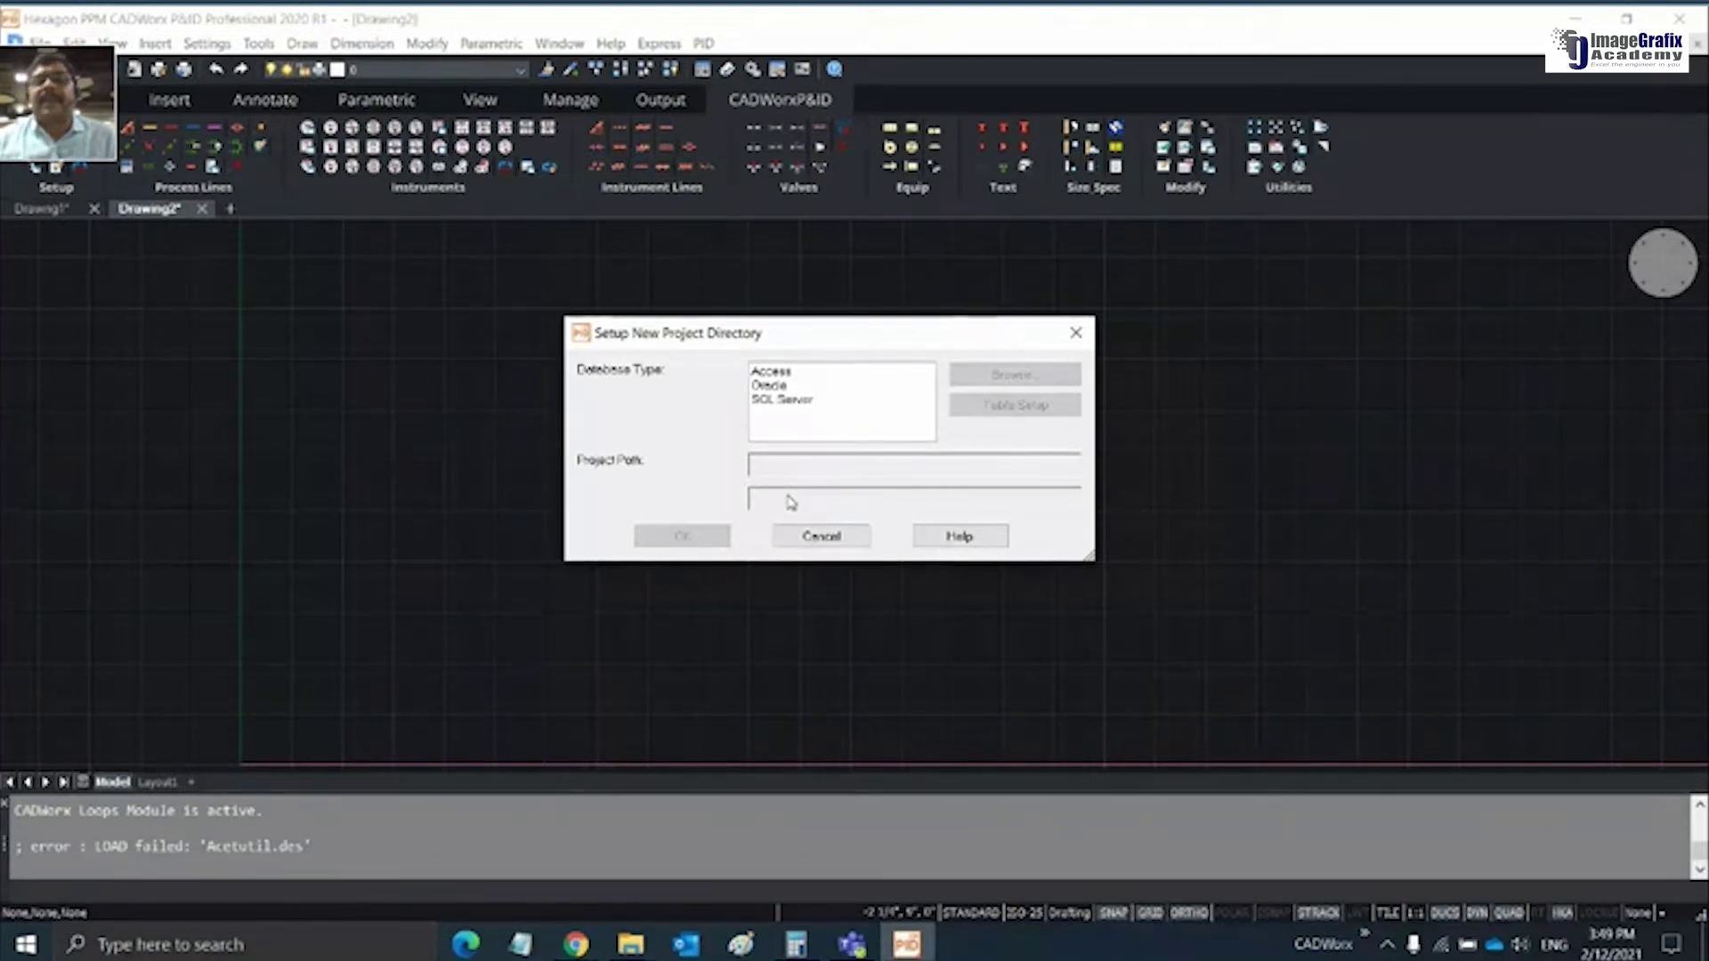
{"action": "left_click", "coordinate": [779, 374]}
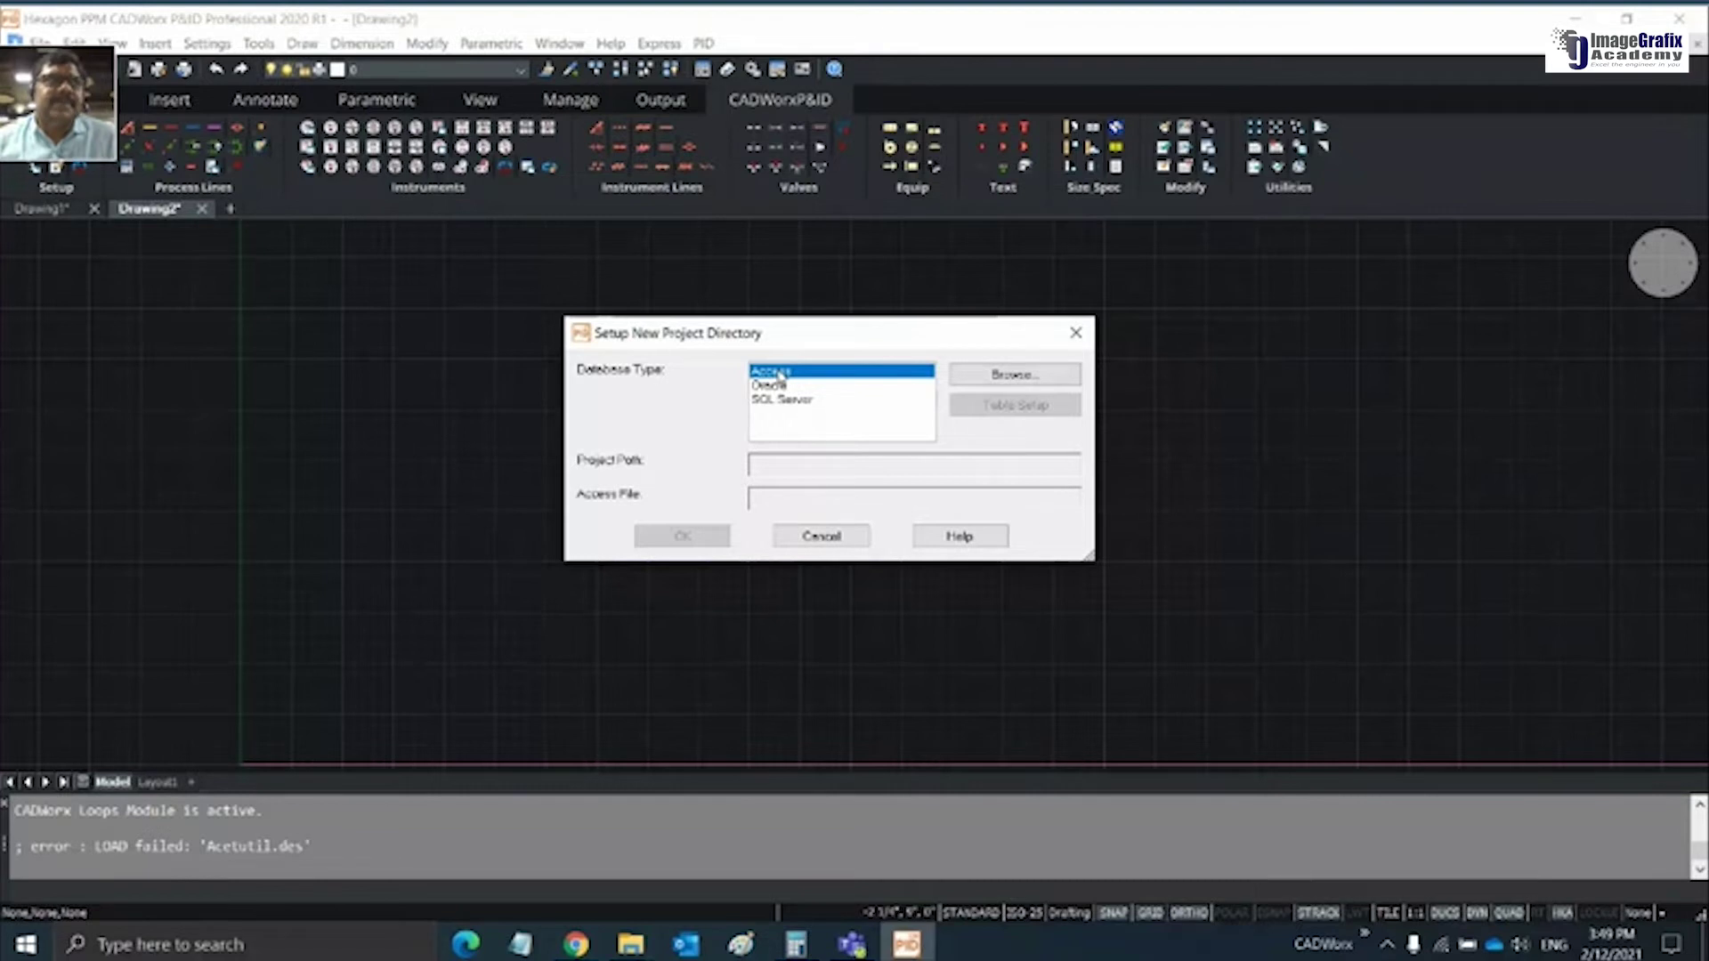
Browse for the Access file location and create a Desktop folder named LMS-Testing
{"action": "left_click", "coordinate": [990, 375]}
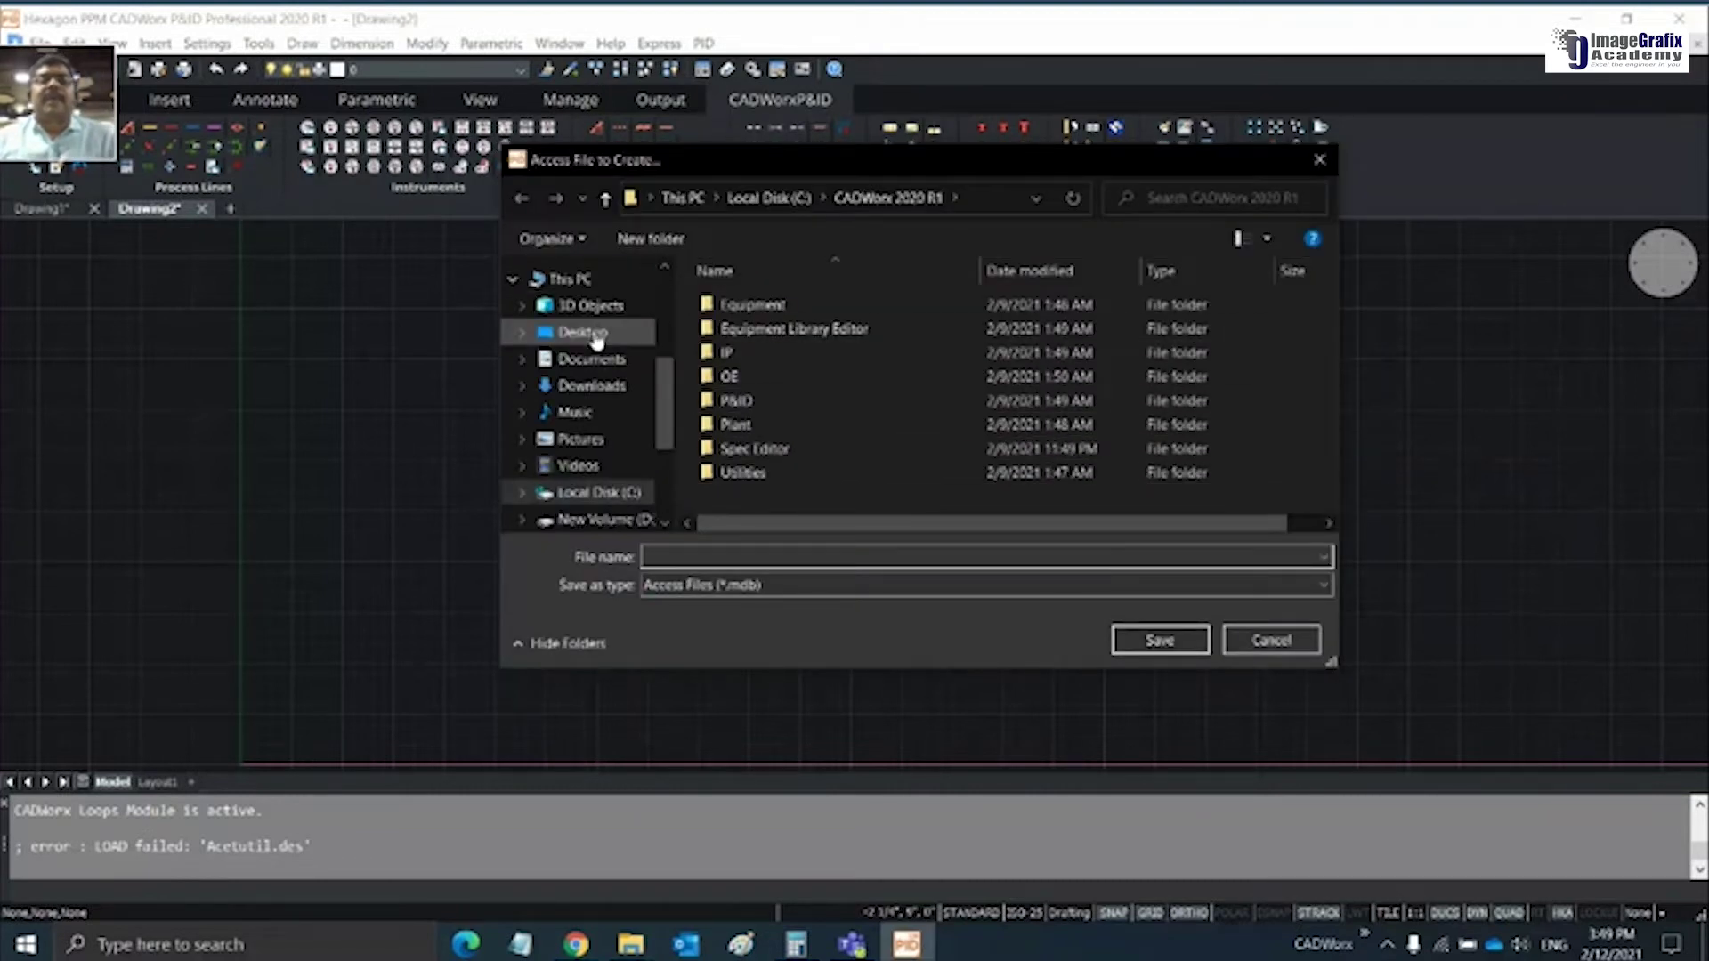
{"action": "left_click", "coordinate": [583, 332]}
{"action": "left_click", "coordinate": [651, 239]}
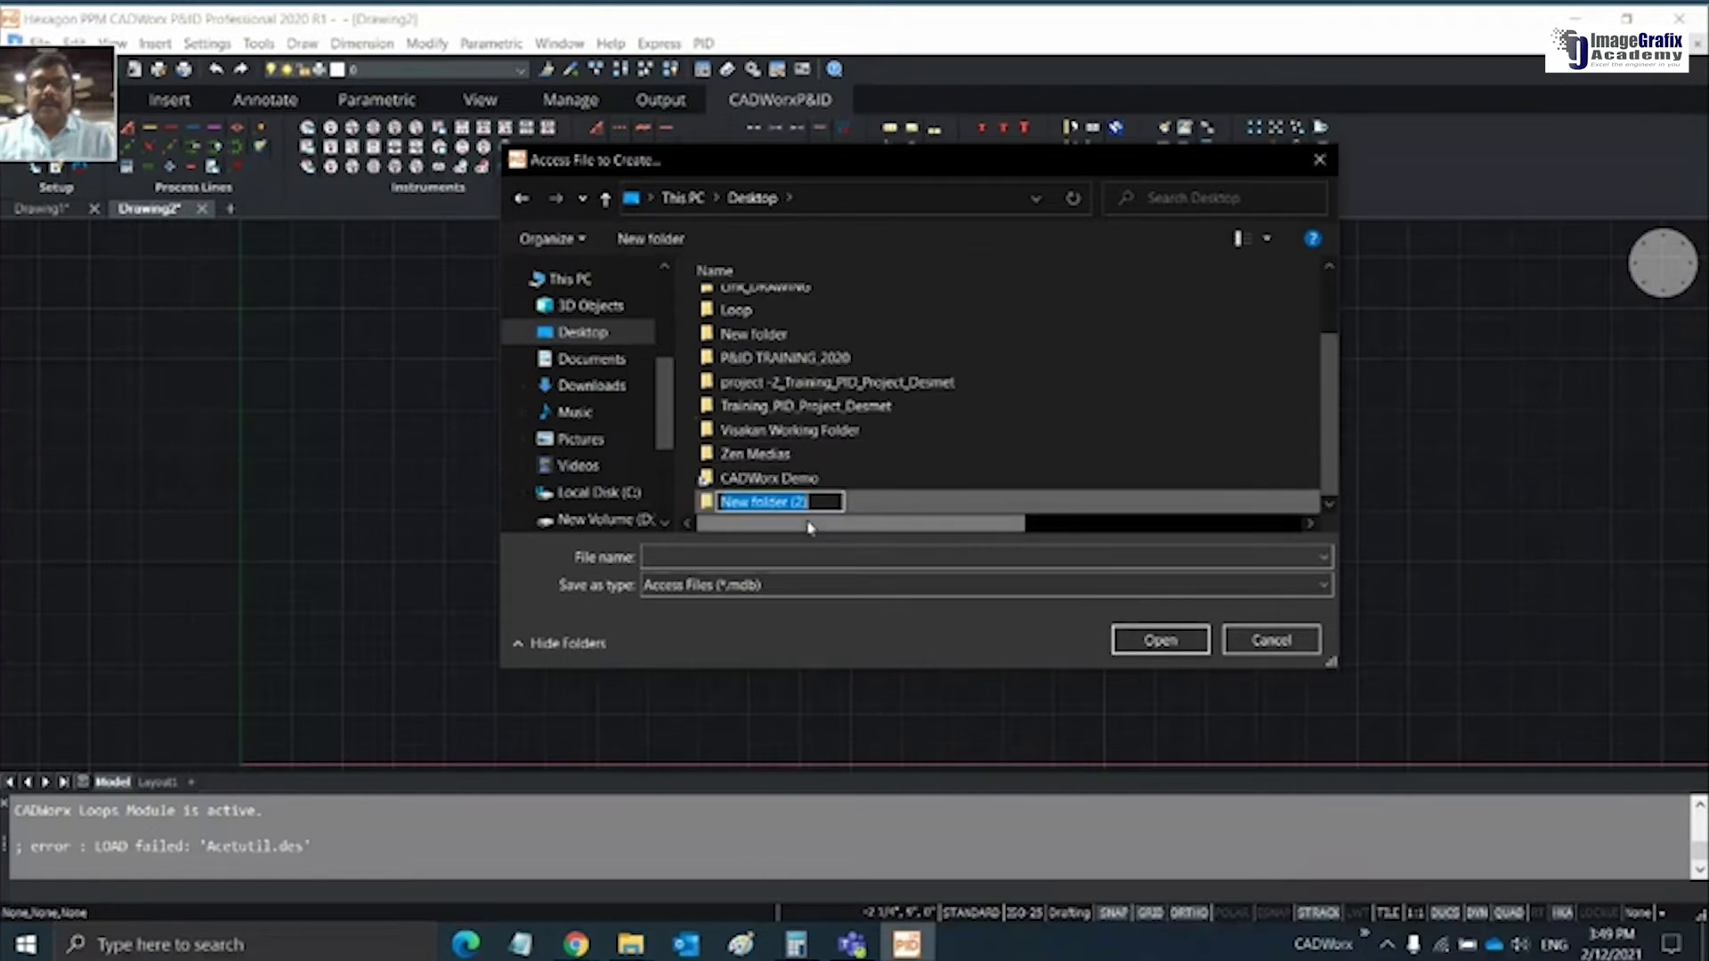
{"action": "type", "text": "LMS-"}
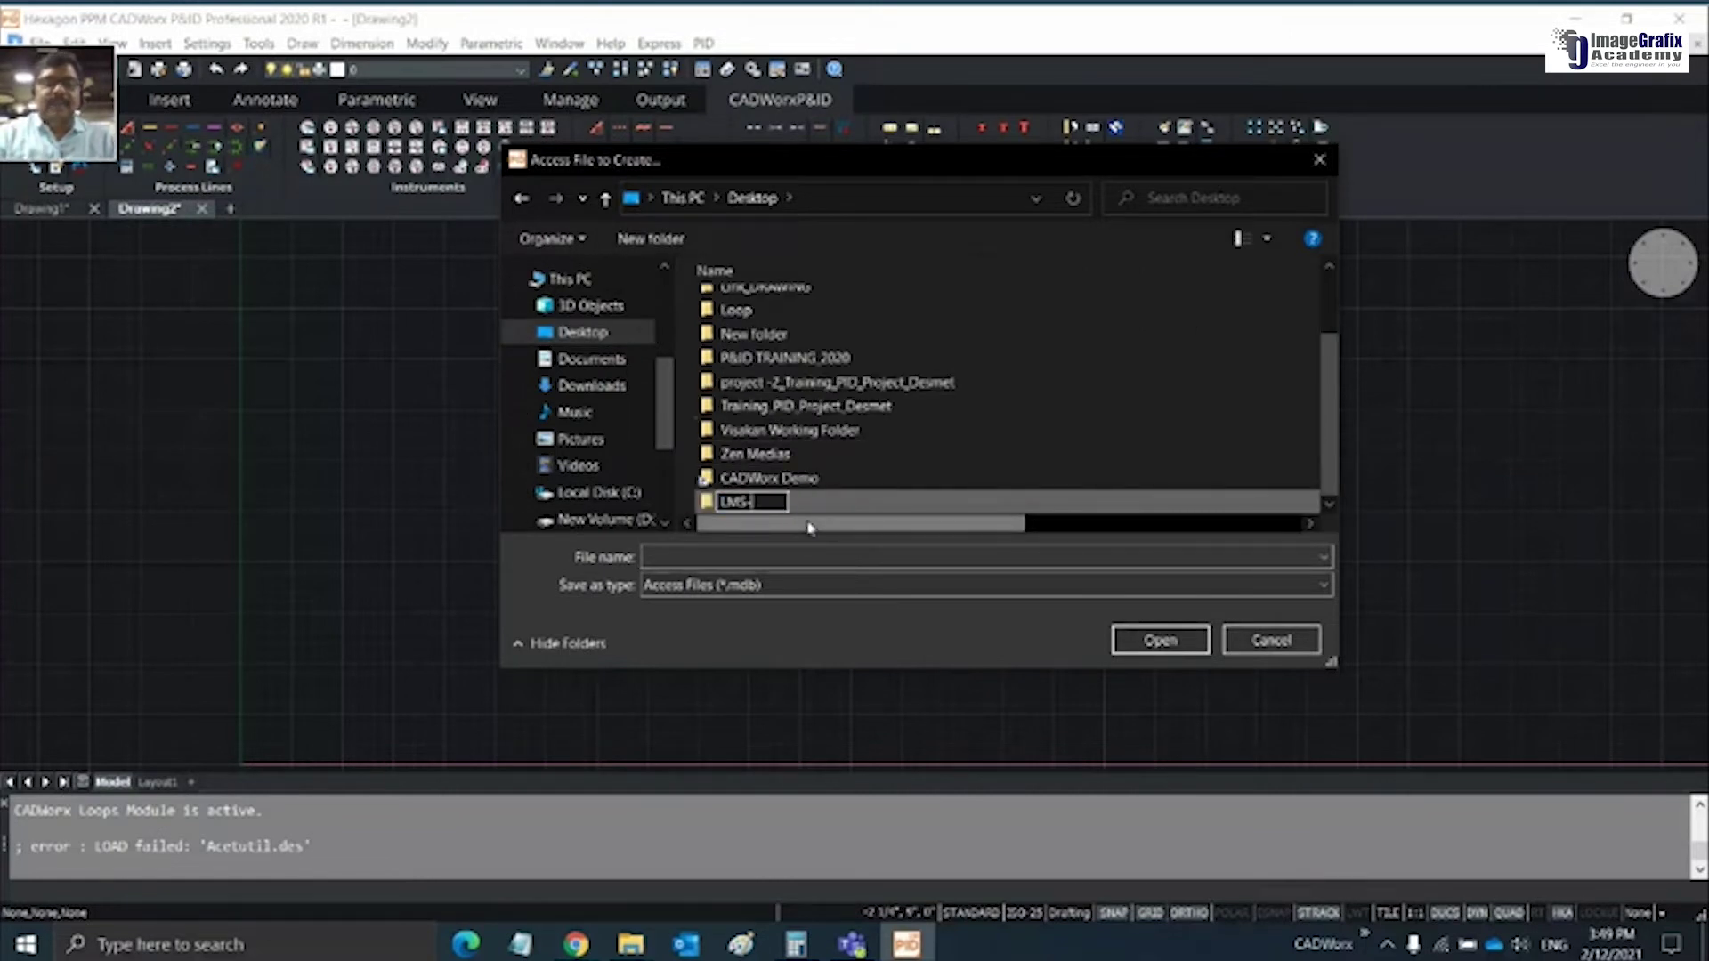
{"action": "type", "text": "Testing"}
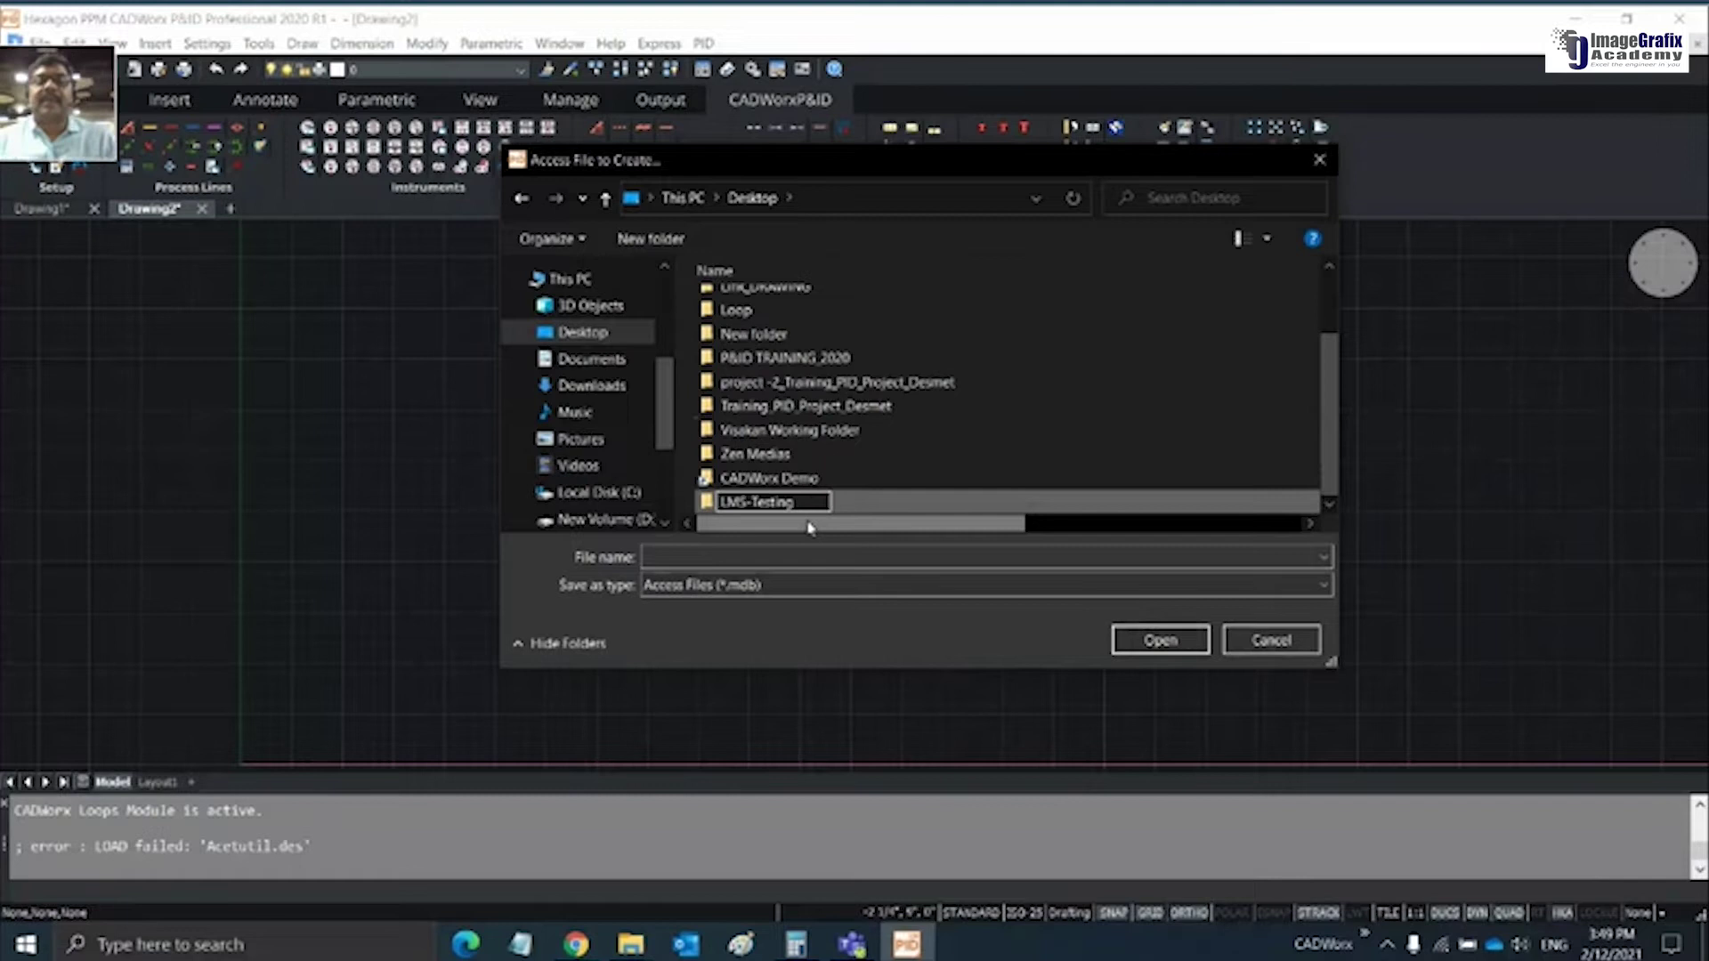
{"action": "key", "text": "Return"}
Save the Access file as LMS inside LMS-Testing and confirm the project directory
{"action": "double_click", "coordinate": [756, 501]}
{"action": "left_click", "coordinate": [690, 555]}
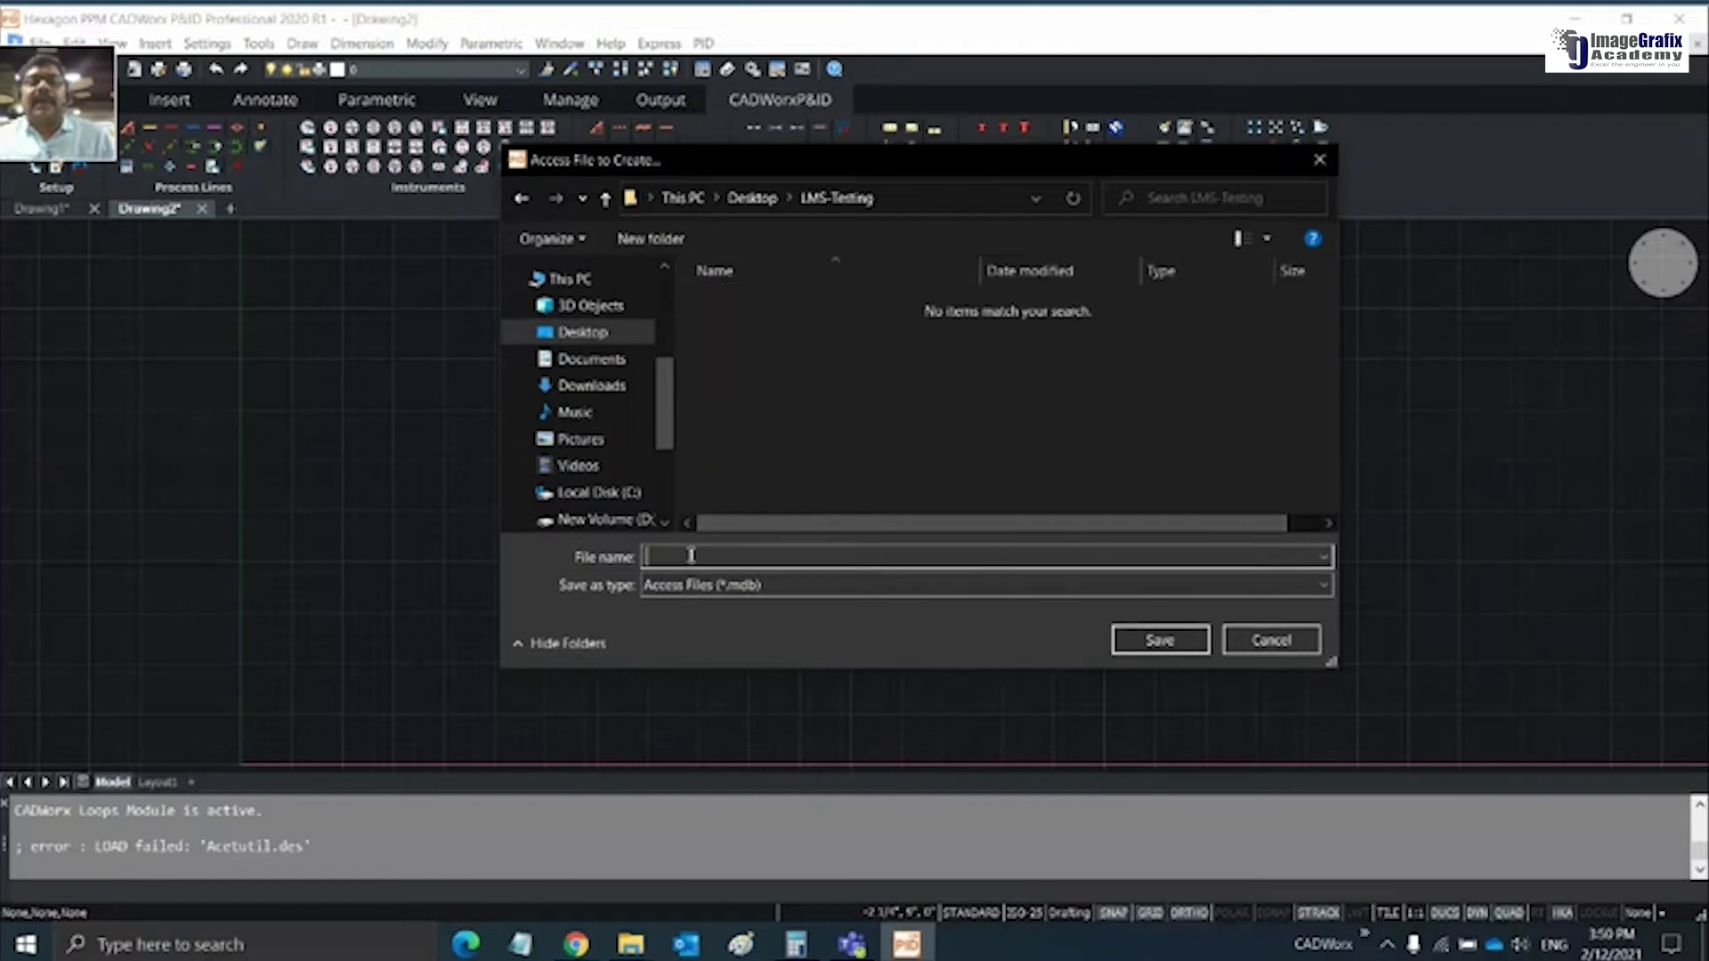
{"action": "type", "text": "LMS"}
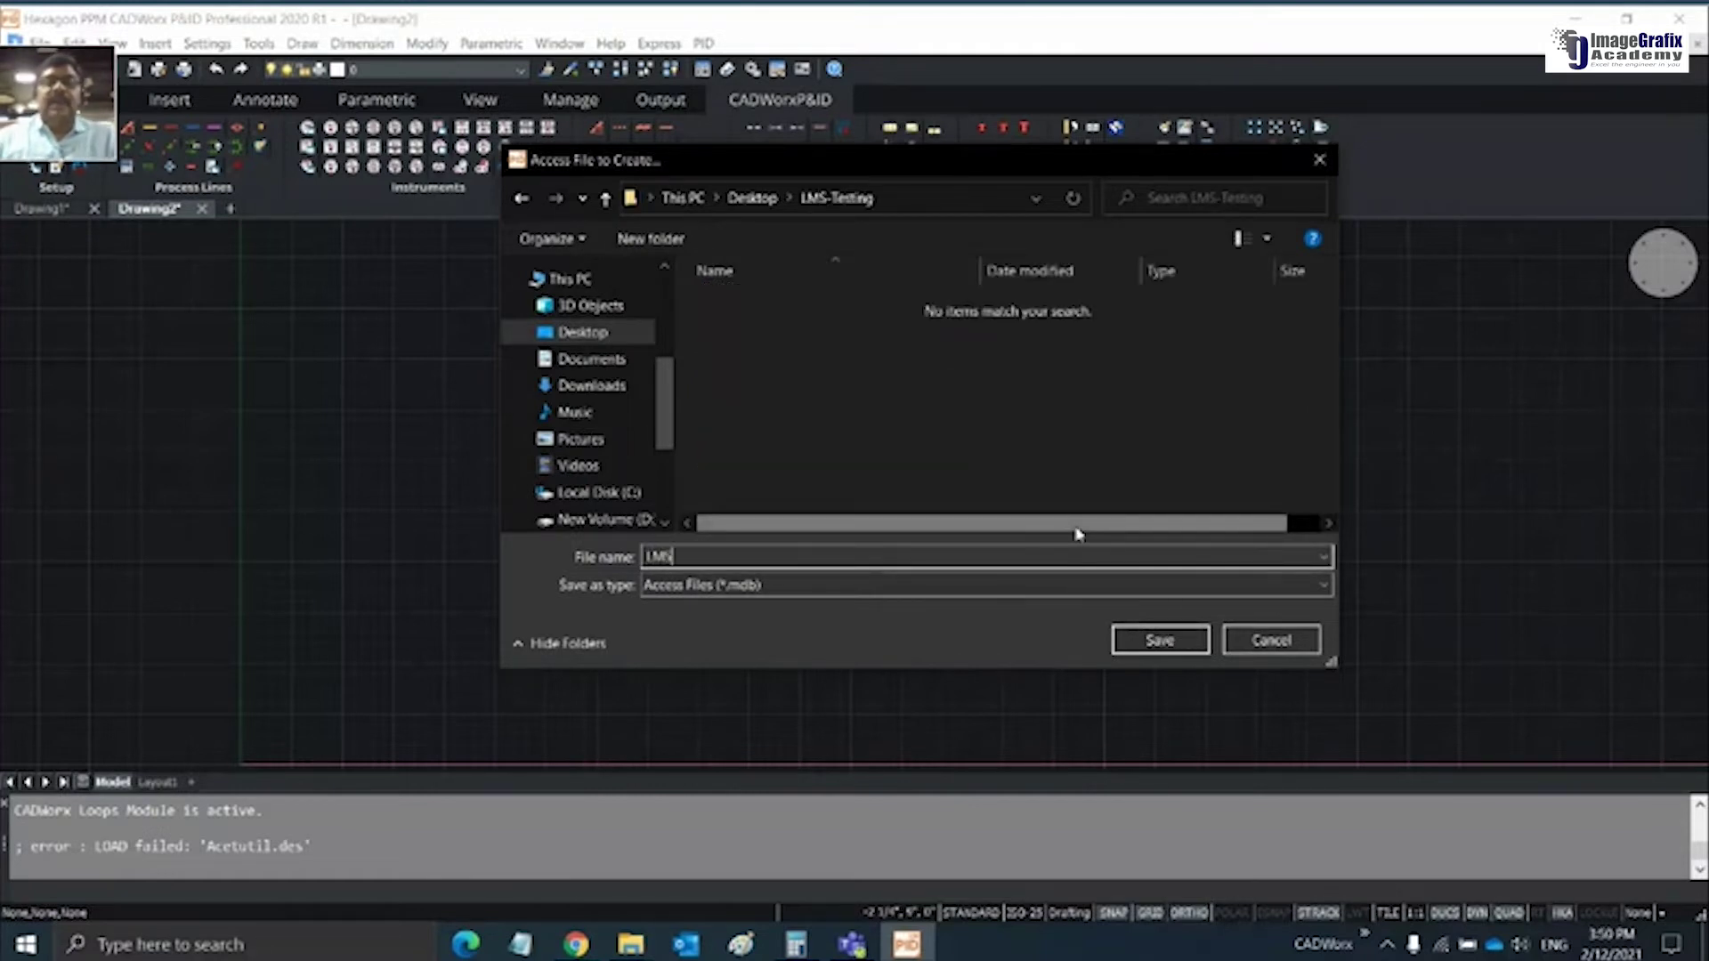
{"action": "left_click", "coordinate": [1139, 643]}
{"action": "left_click", "coordinate": [683, 536]}
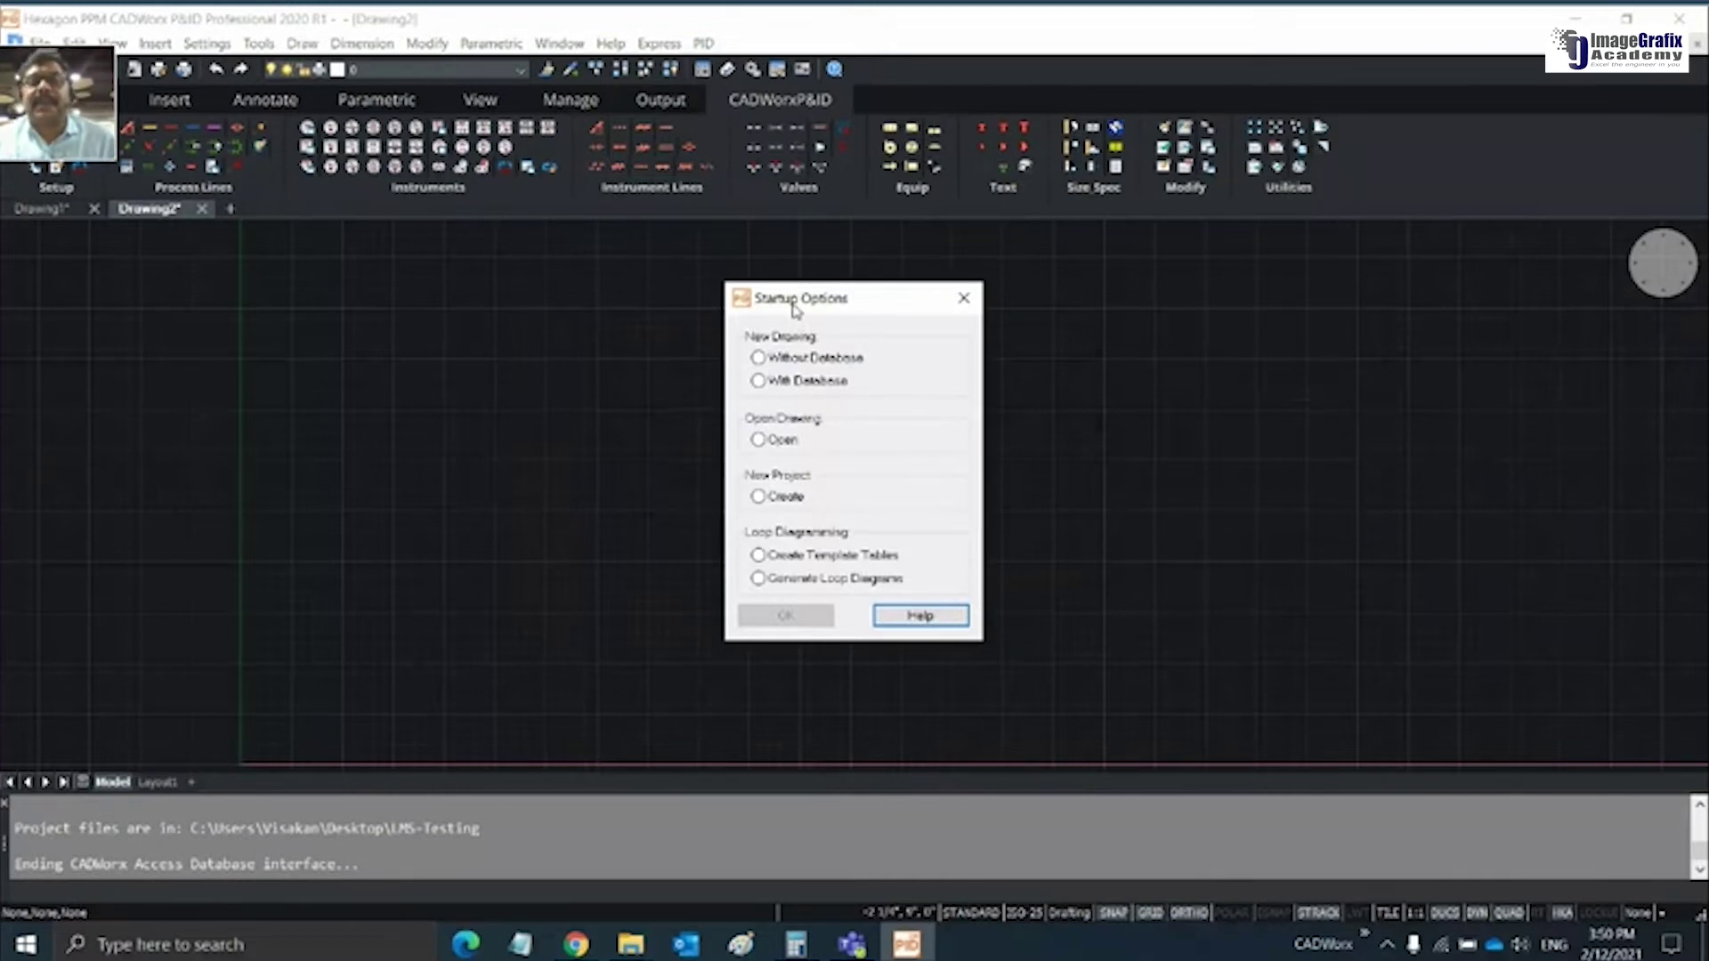
Start a database-linked drawing and save it as CR-01 in LMS-Testing
{"action": "left_click", "coordinate": [757, 381]}
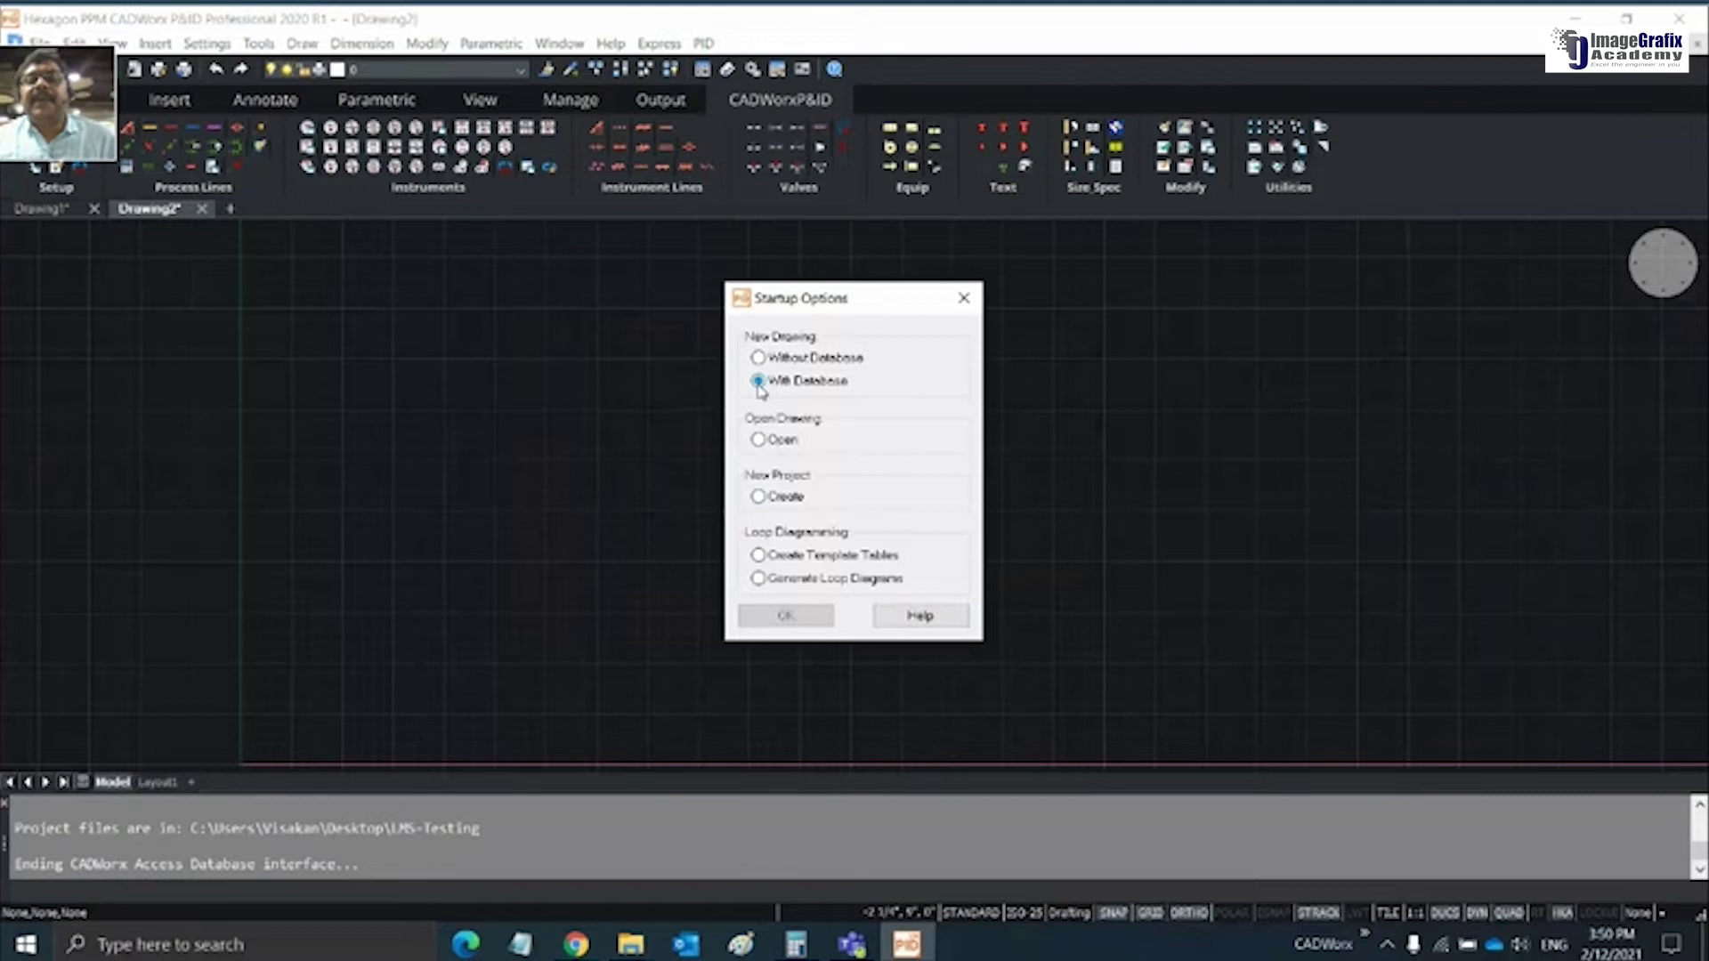
{"action": "left_click", "coordinate": [788, 615]}
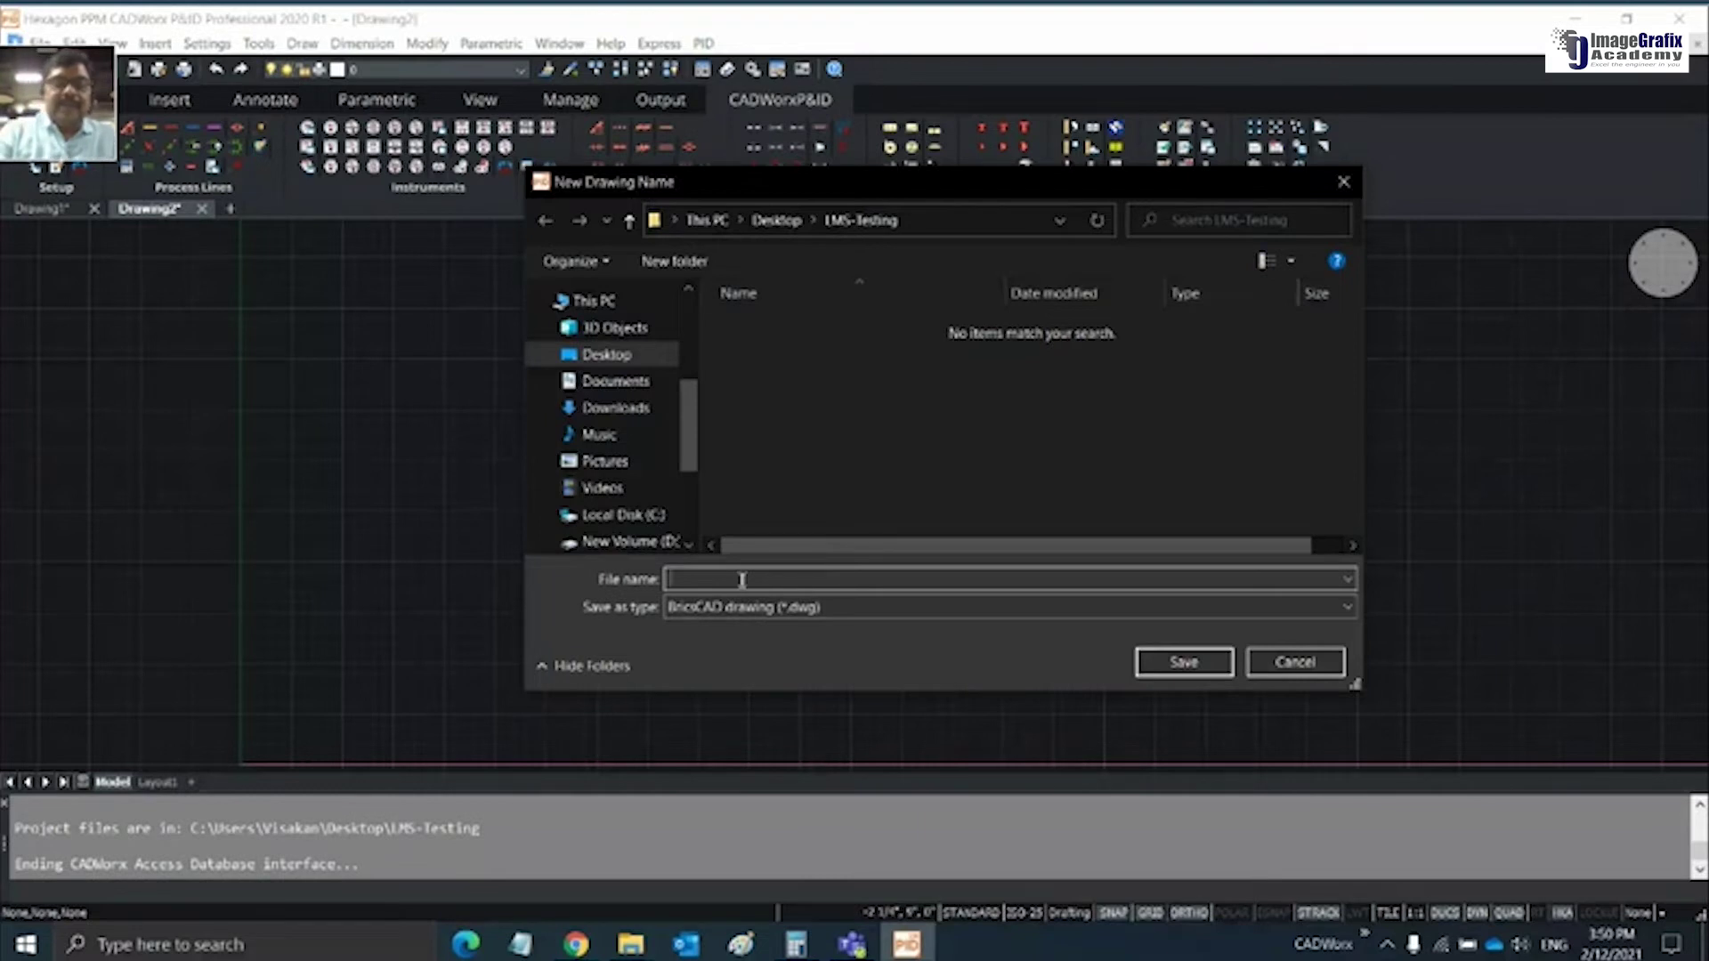
{"action": "type", "text": "CR-01"}
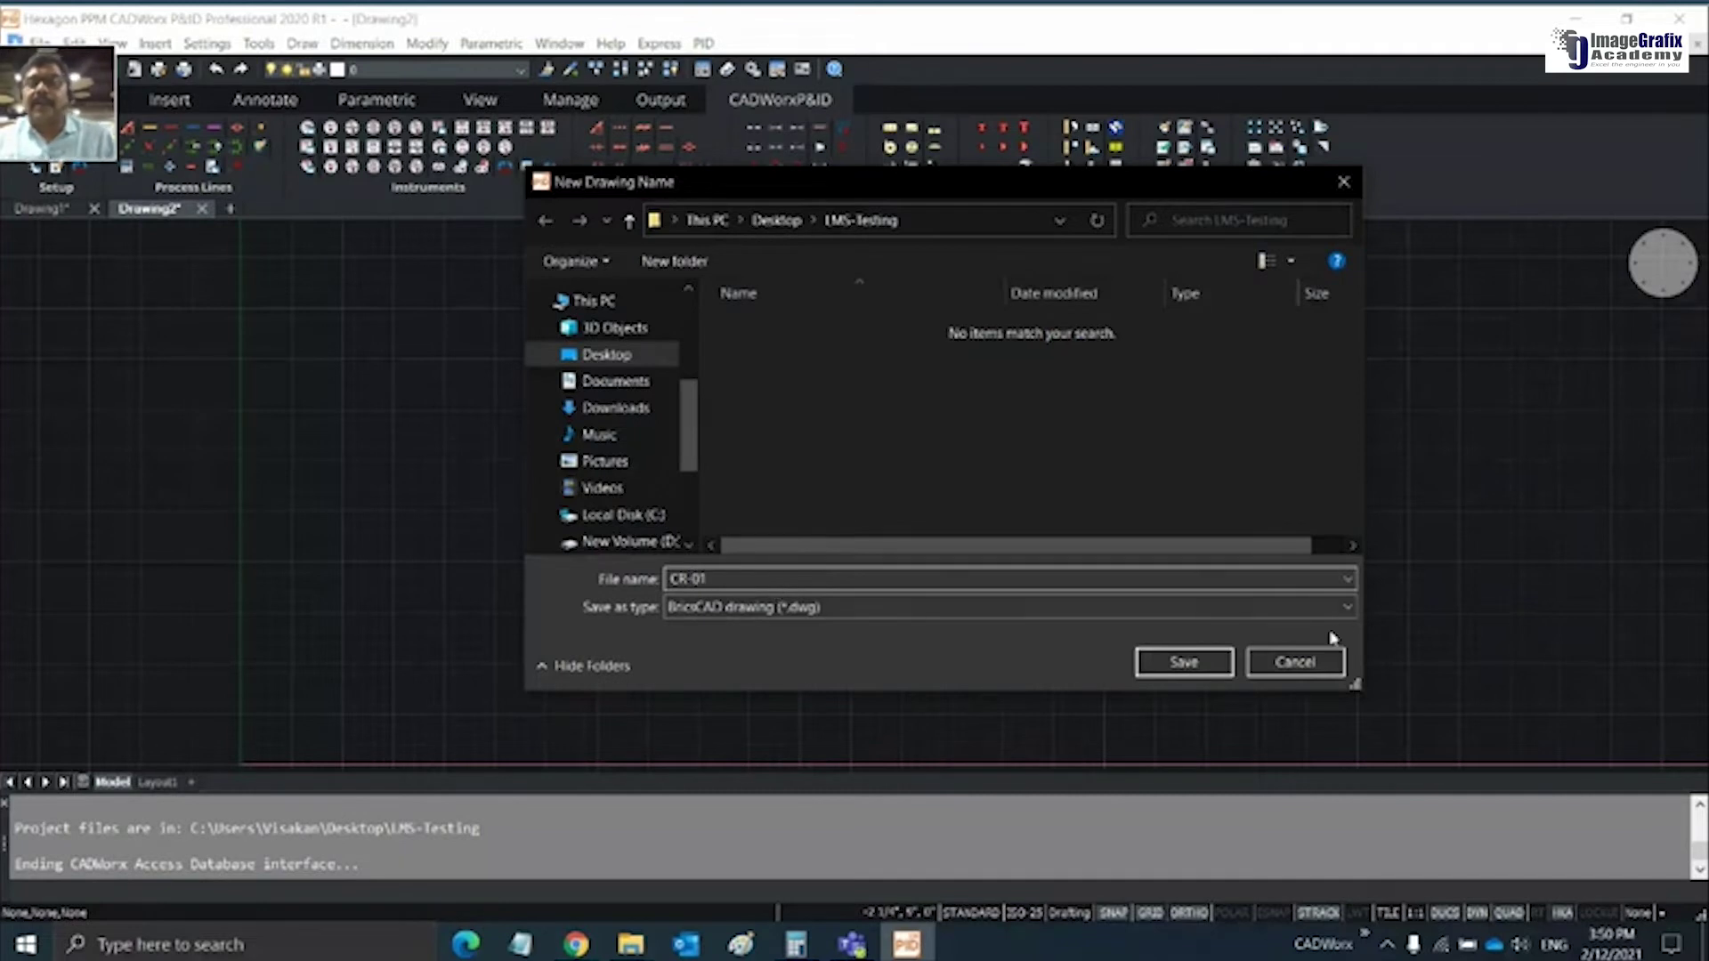
{"action": "left_click", "coordinate": [1186, 663]}
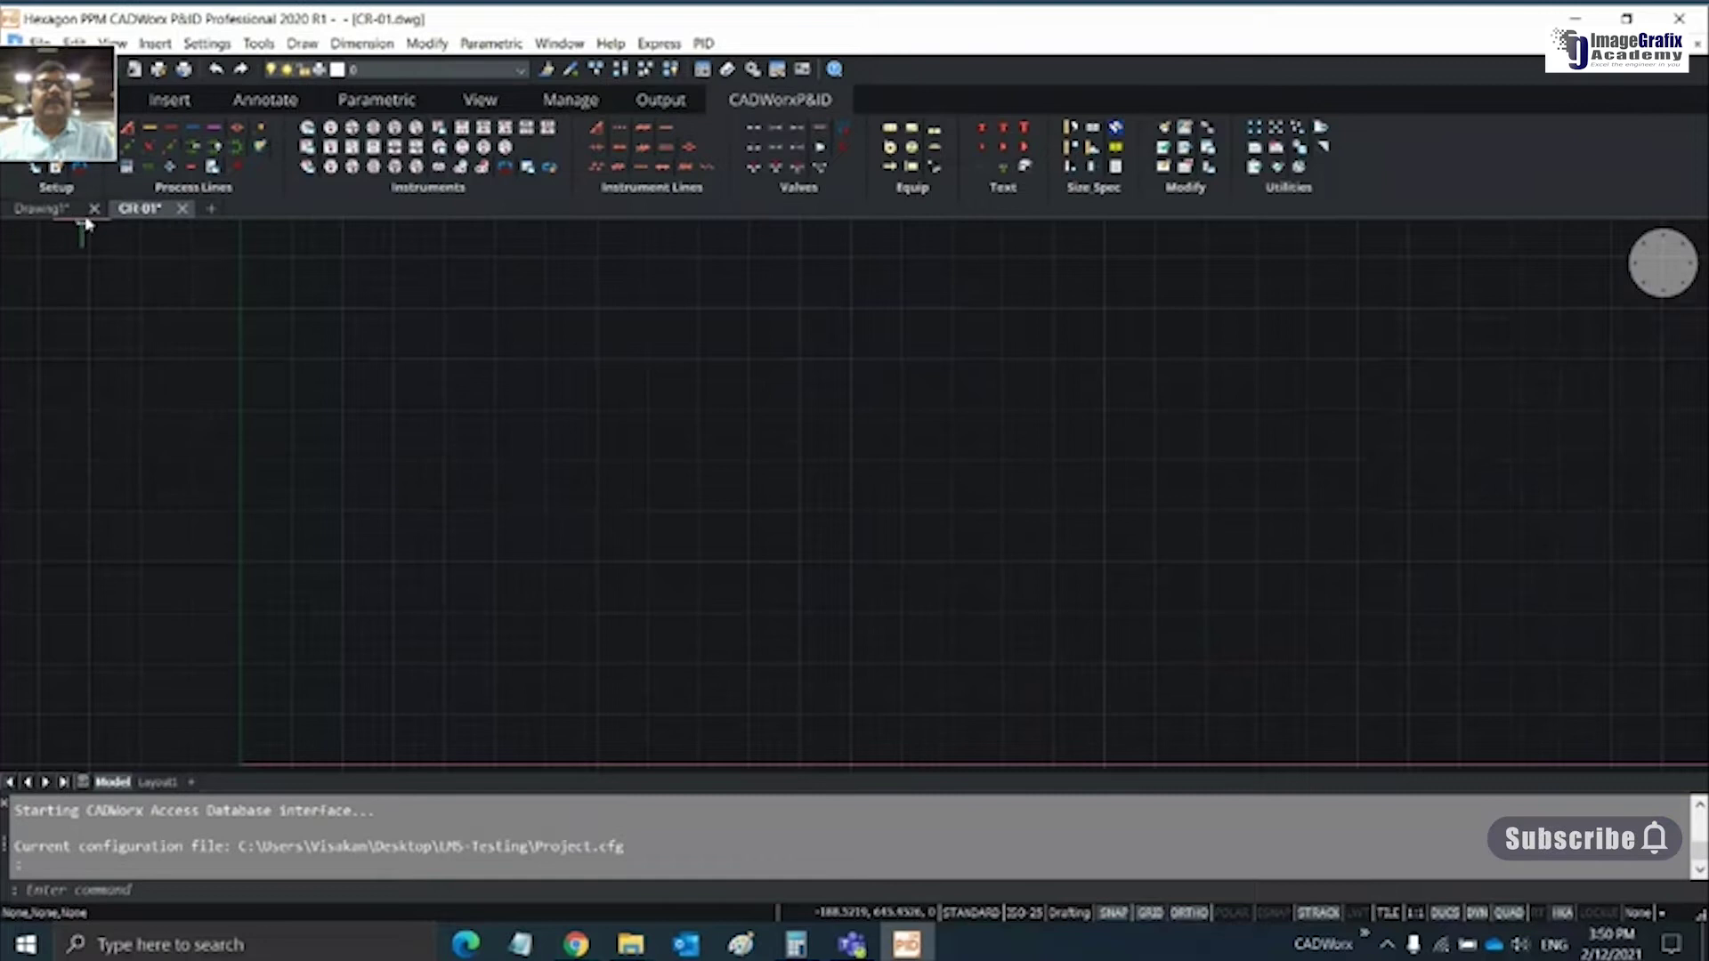
Close Drawing1 without saving, then bring up the Setup dialog for CR-01
{"action": "left_click", "coordinate": [49, 208]}
{"action": "key", "text": "ctrl+F4"}
{"action": "left_click", "coordinate": [910, 471]}
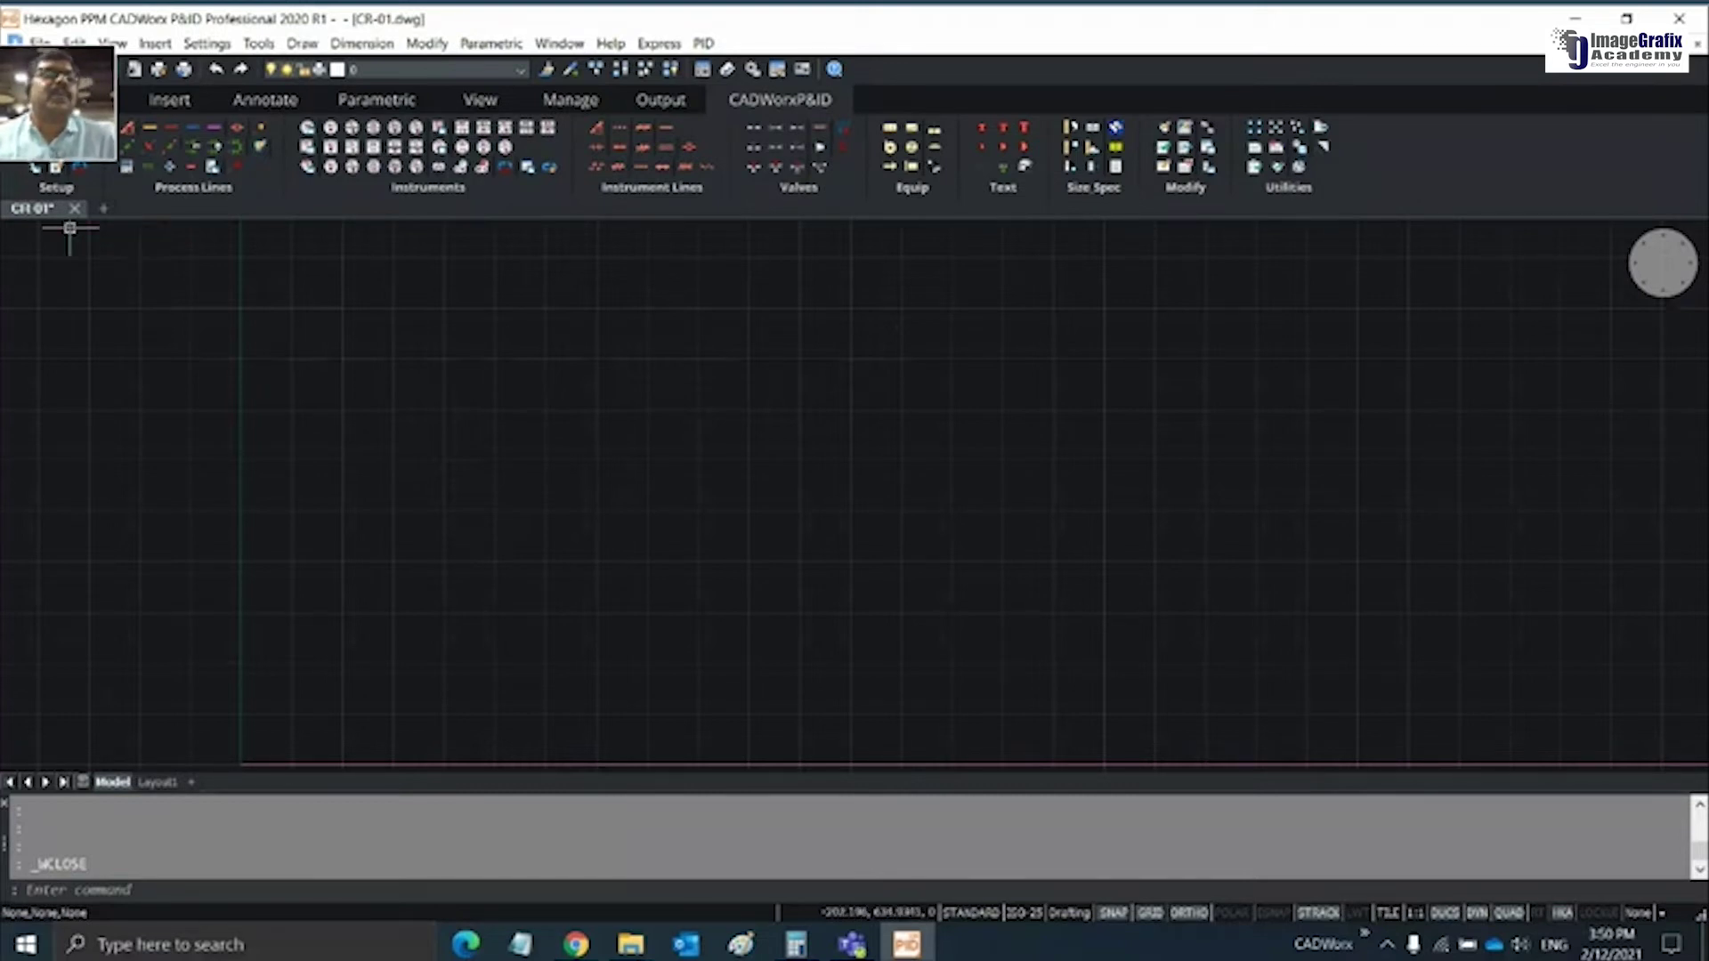
{"action": "left_click", "coordinate": [56, 143]}
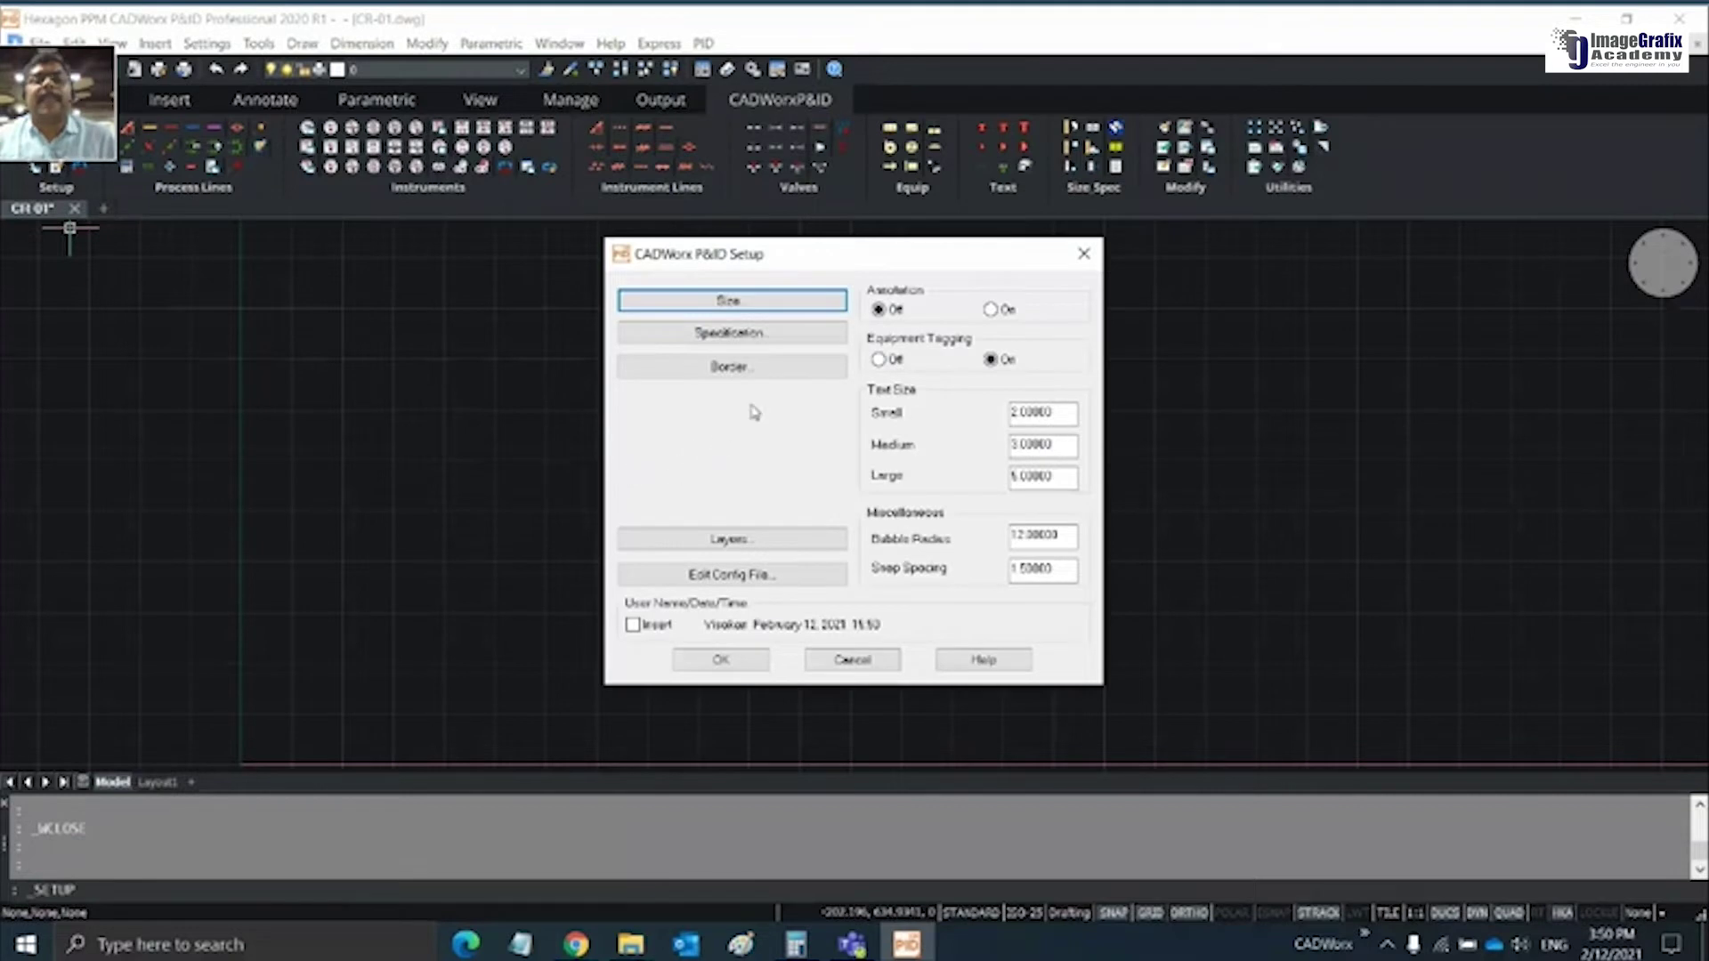
Set the border to predefined 420x297 (ISO-A3) Iso, then close the Specification choices
{"action": "left_click", "coordinate": [773, 365]}
{"action": "left_click", "coordinate": [668, 368]}
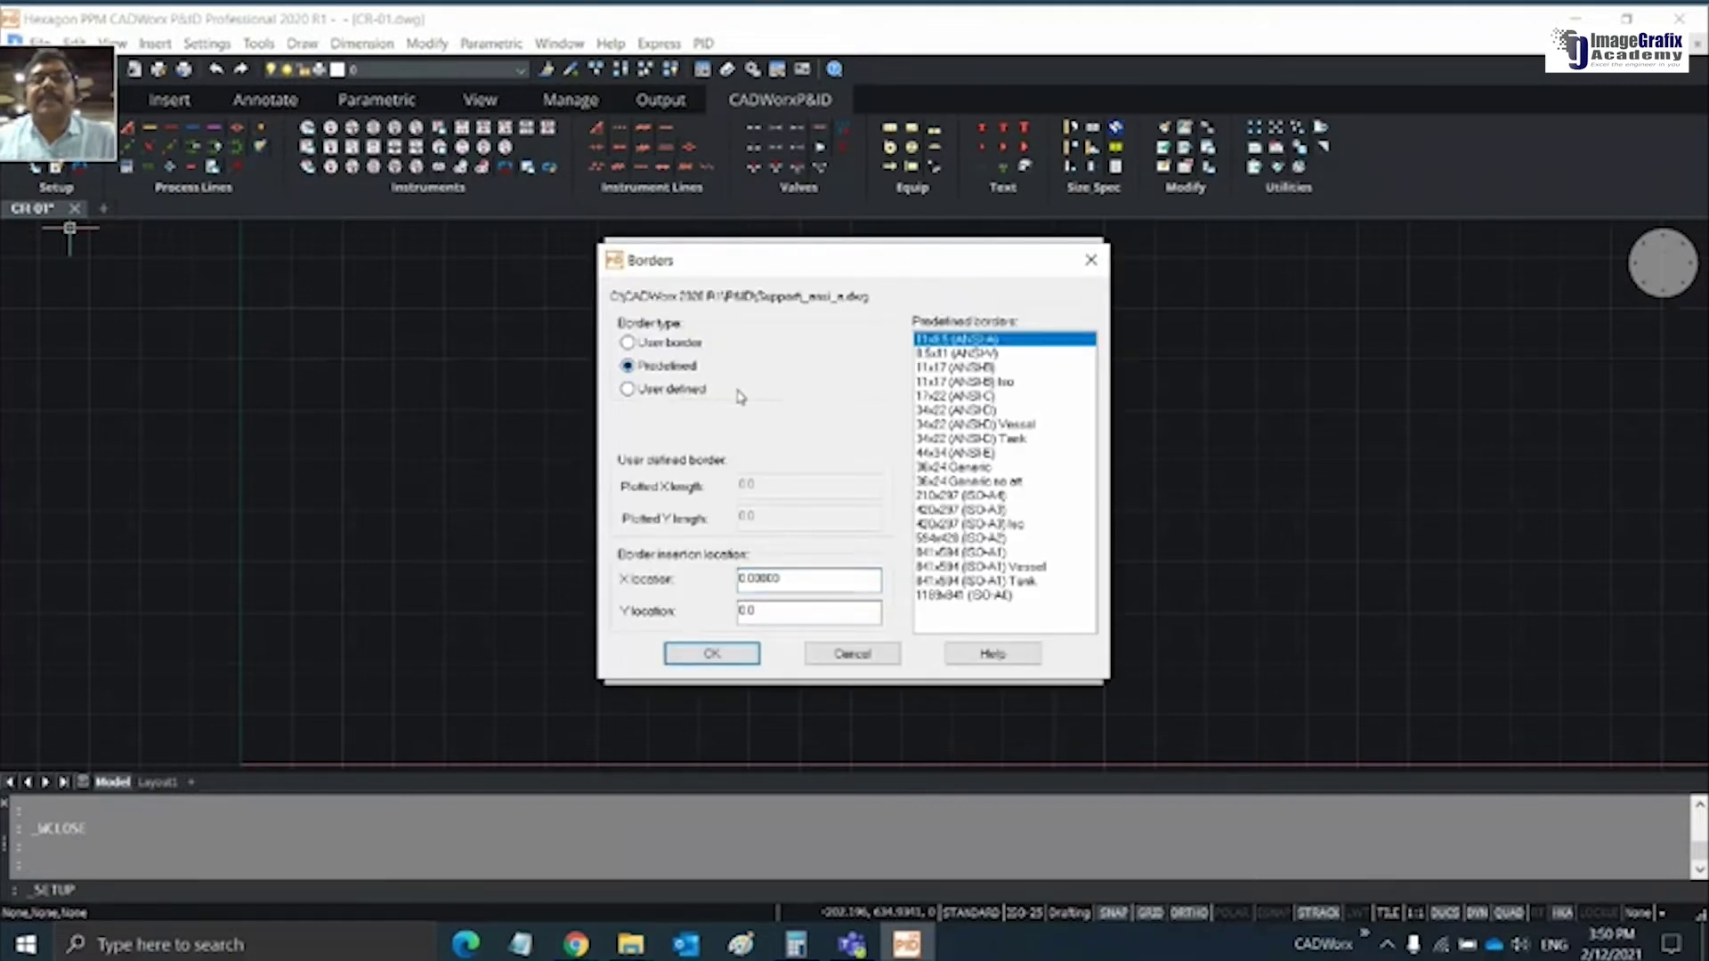
{"action": "left_click", "coordinate": [979, 525]}
{"action": "left_click", "coordinate": [712, 654]}
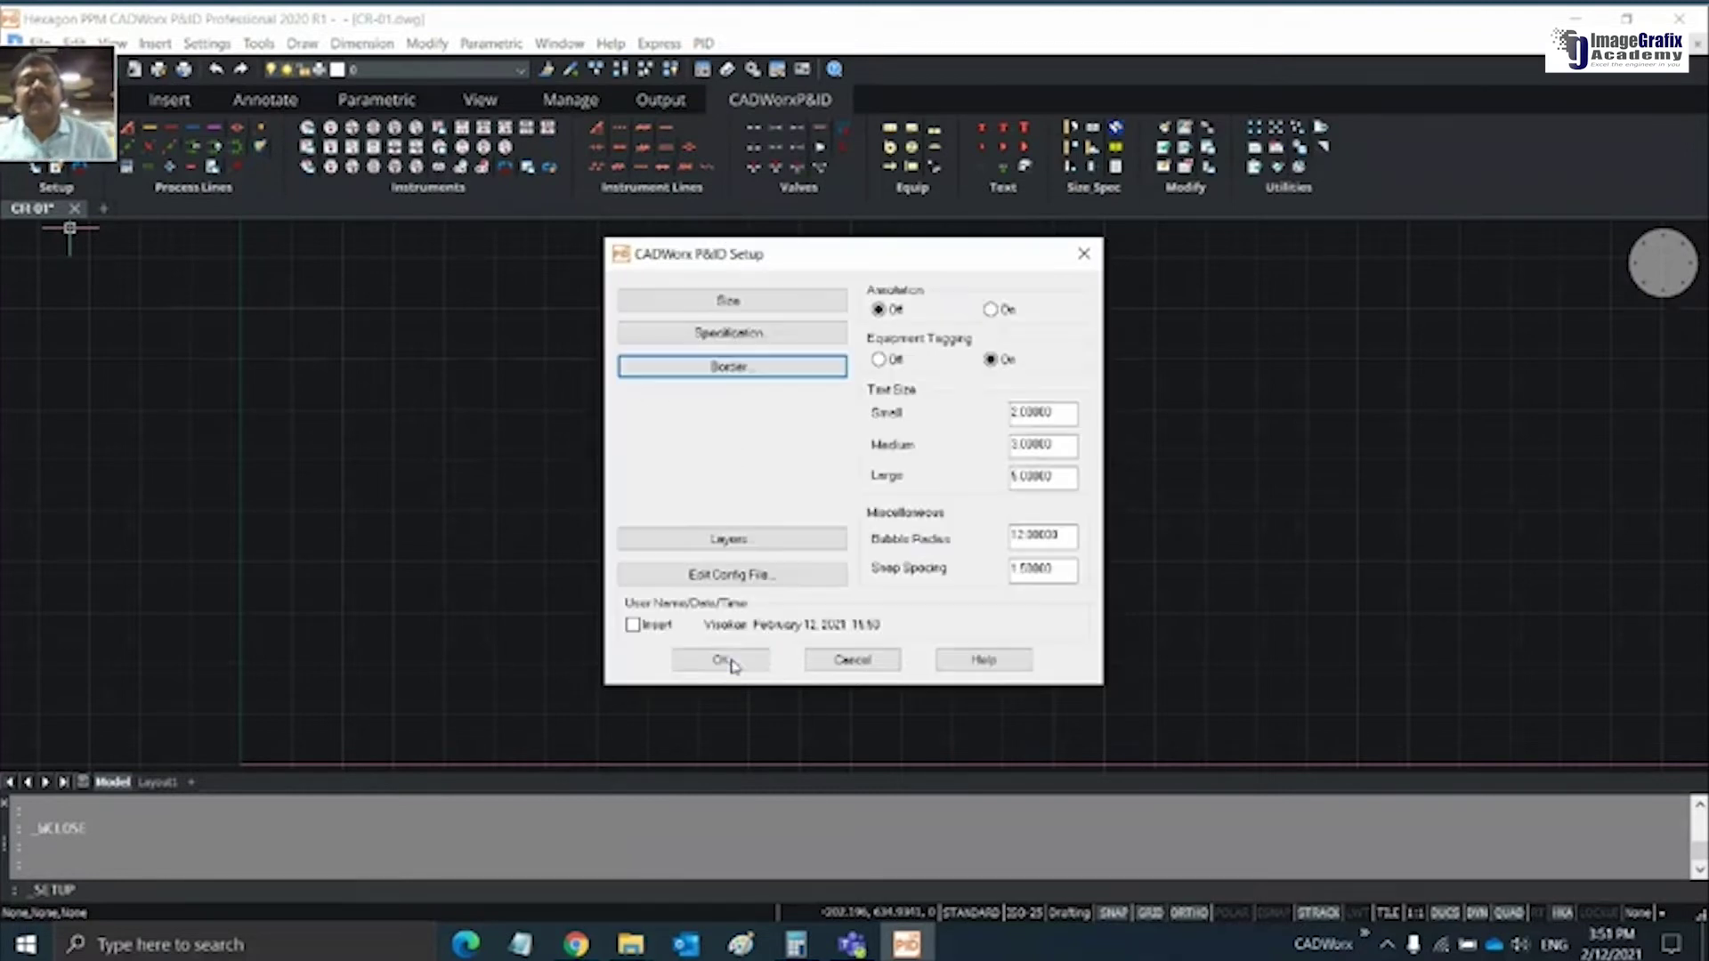
{"action": "left_click", "coordinate": [755, 344]}
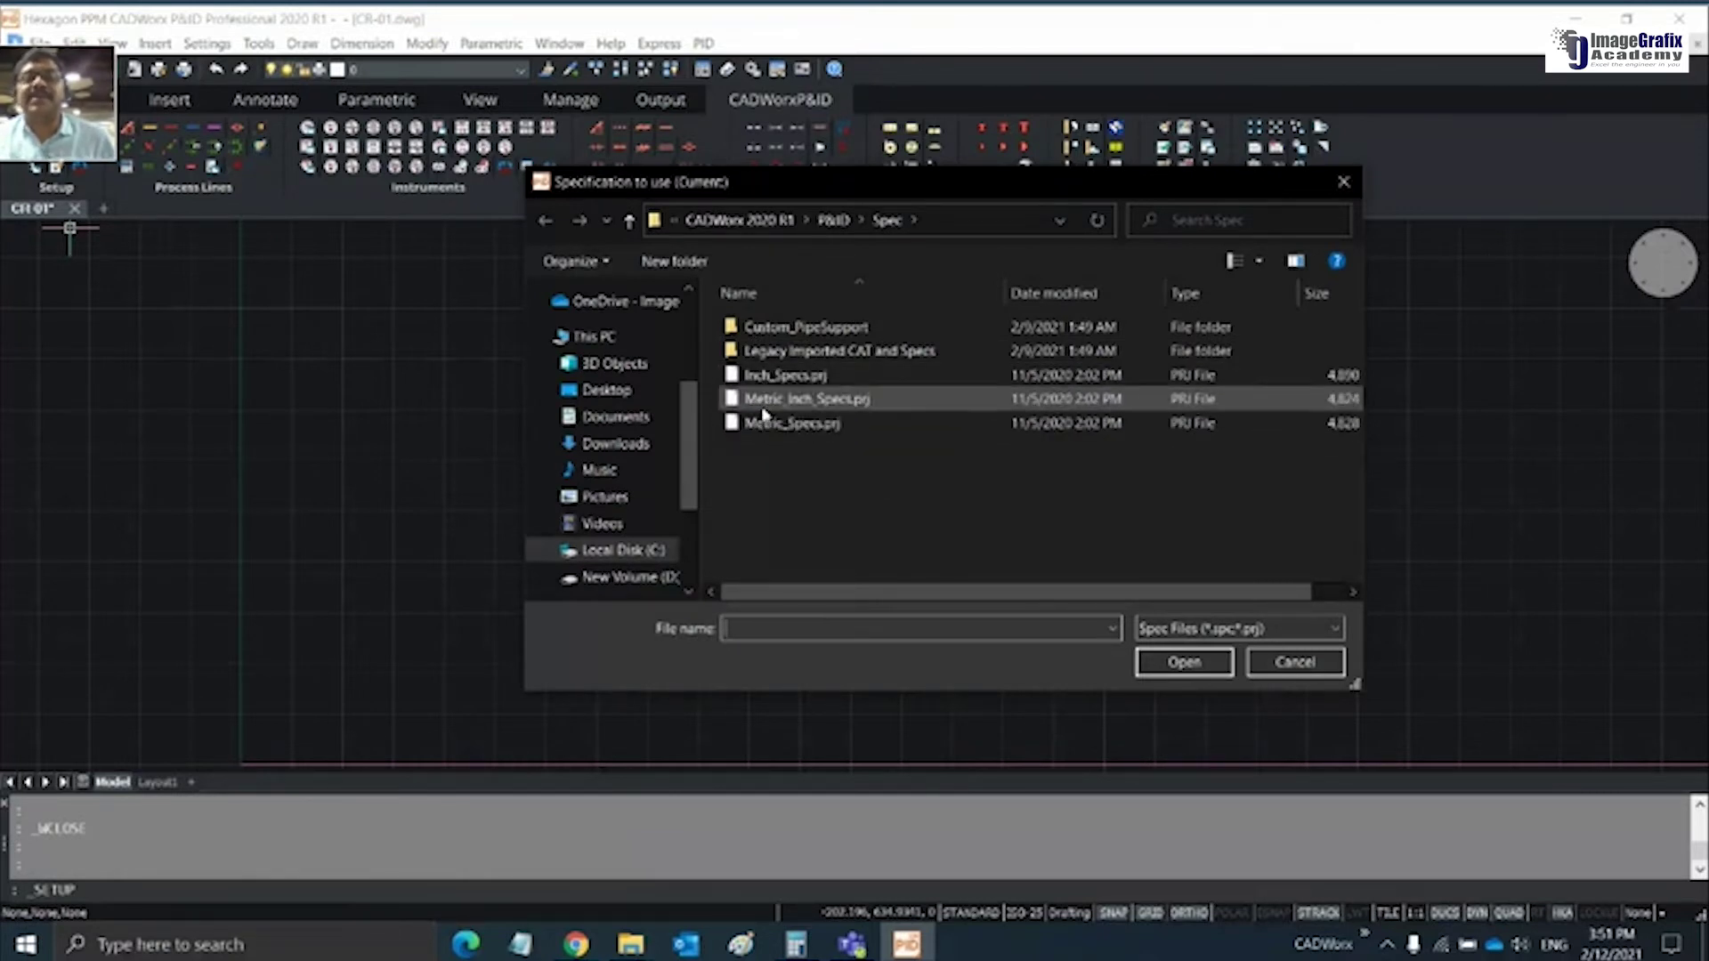
{"action": "left_click", "coordinate": [1294, 662]}
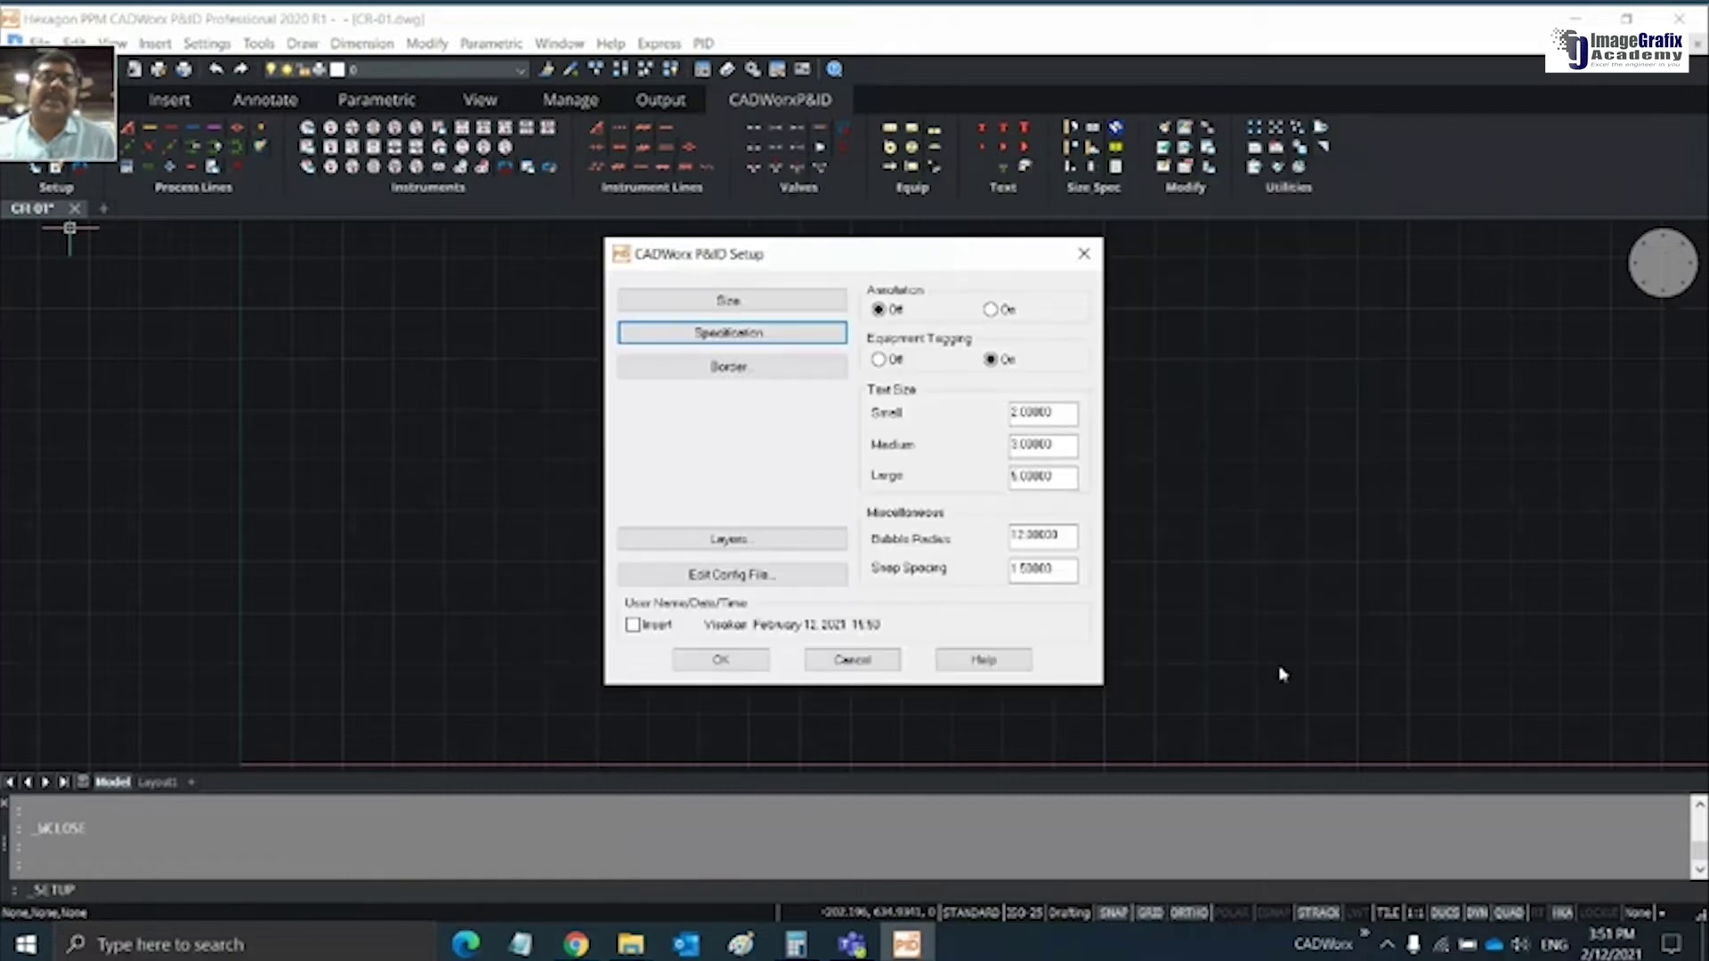
View the Project.cfg configuration file settings and close them unchanged
{"action": "left_click", "coordinate": [752, 582]}
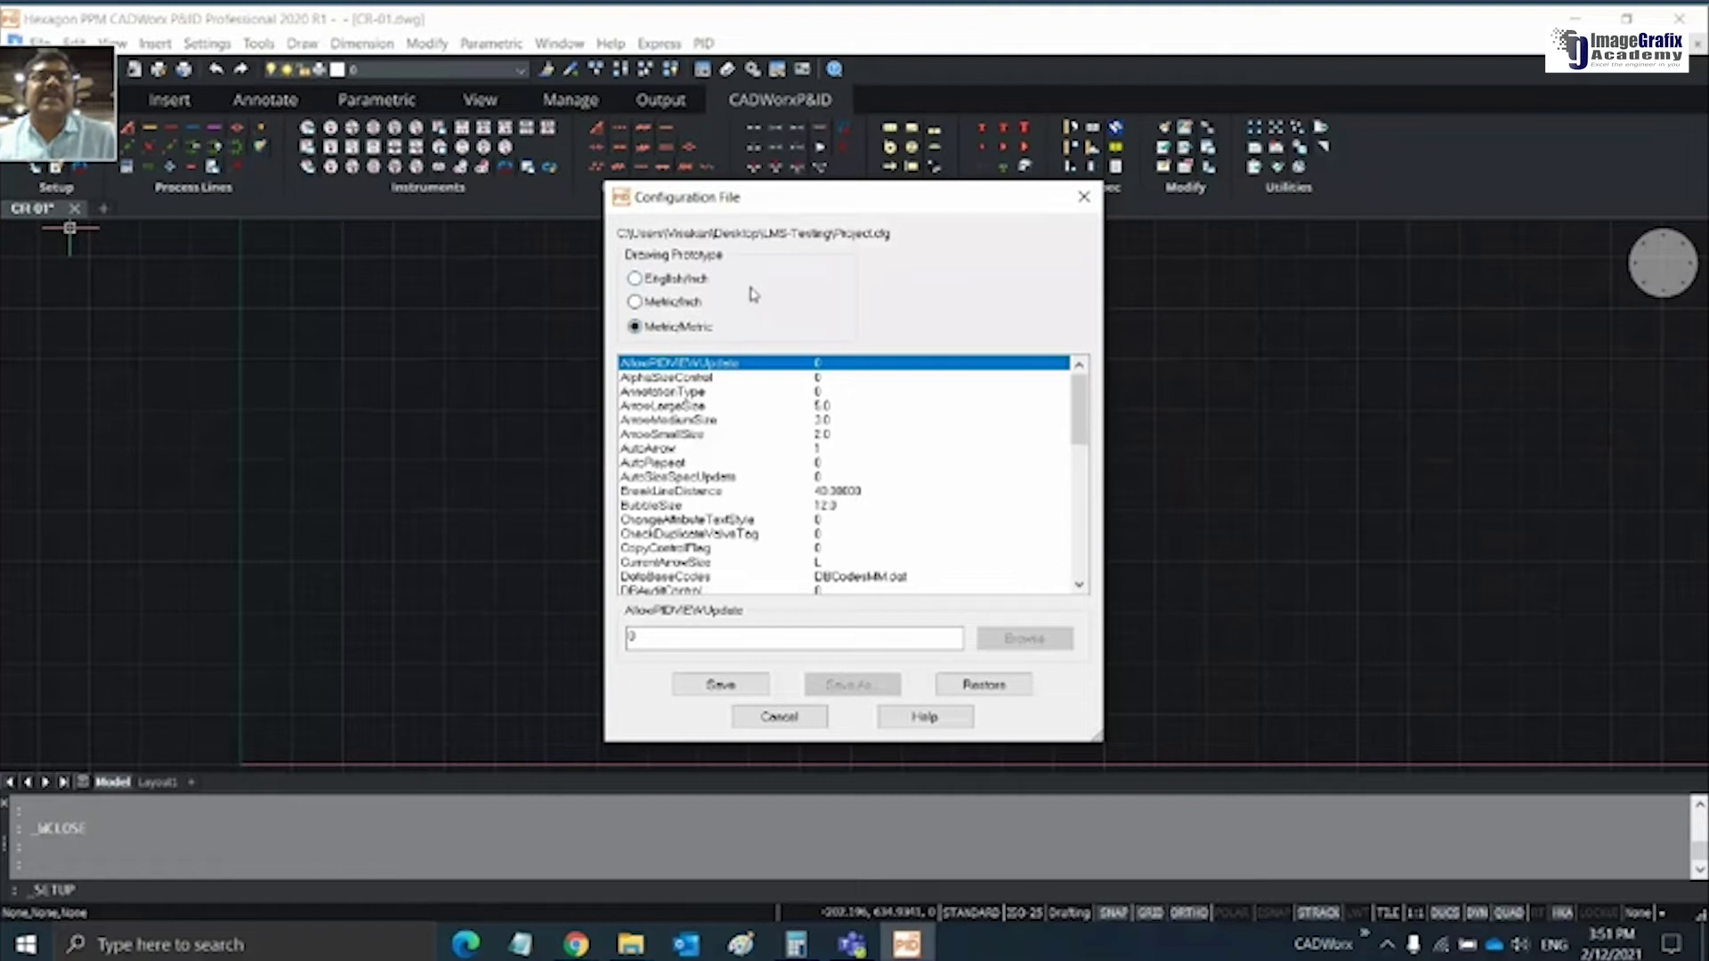
{"action": "left_click", "coordinate": [778, 717]}
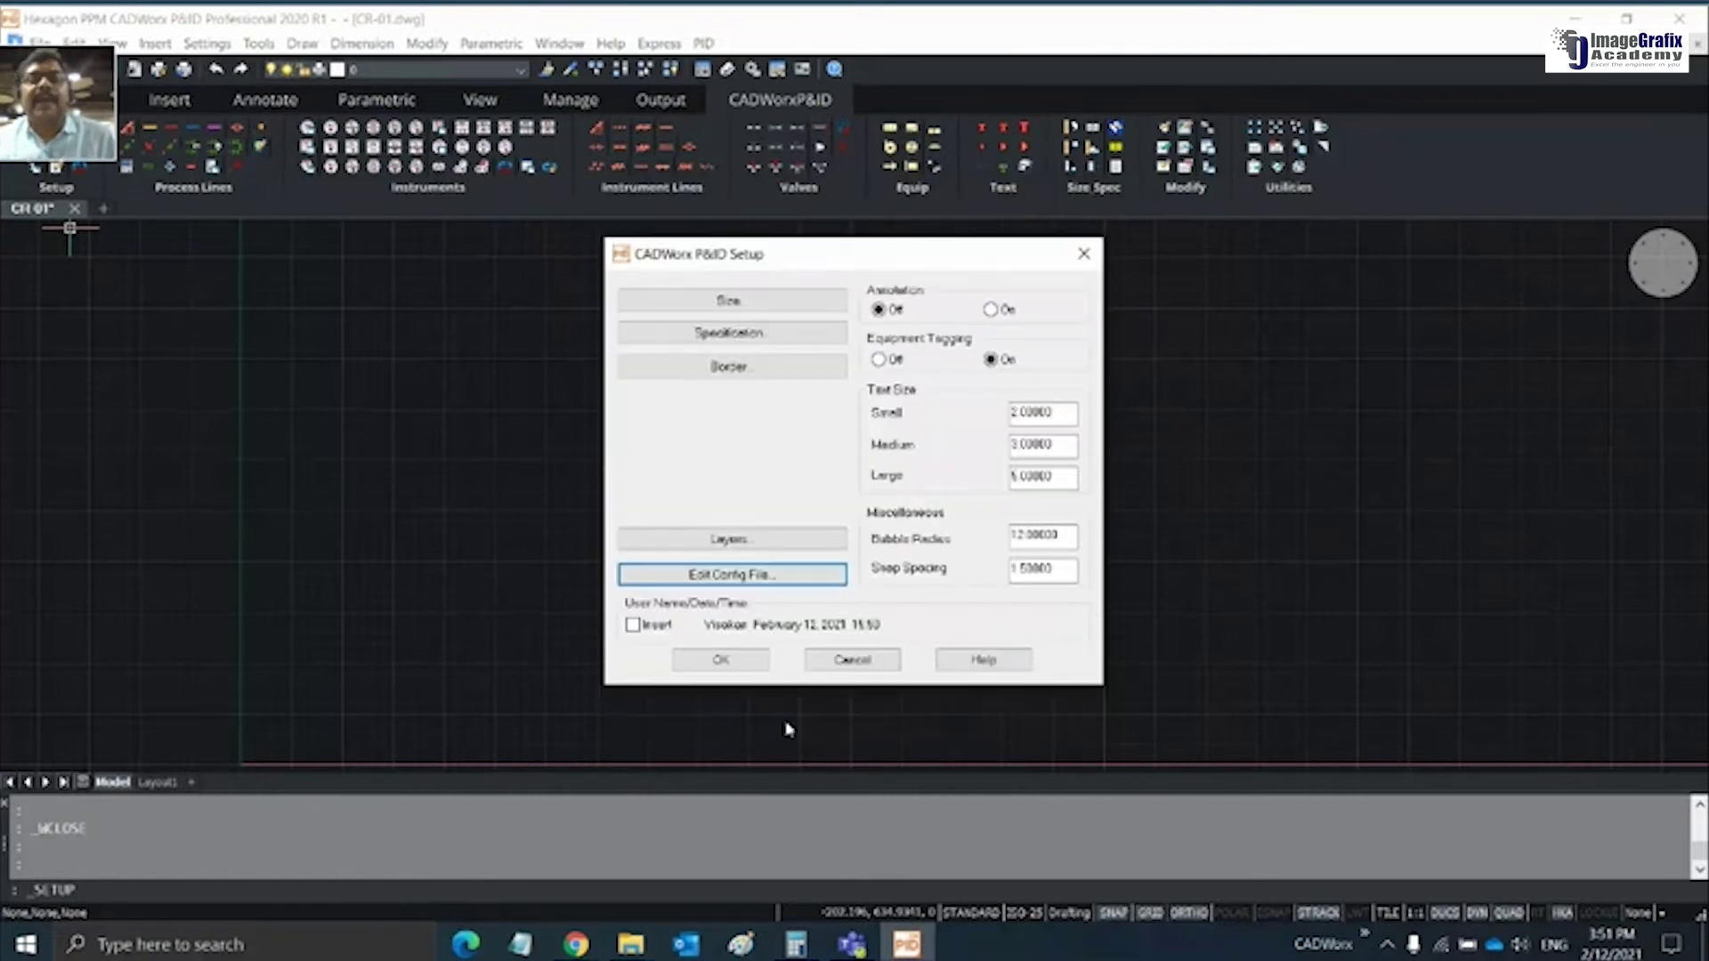
Load Metric_Specs.prj and select the 150_MM specification
{"action": "left_click", "coordinate": [728, 333]}
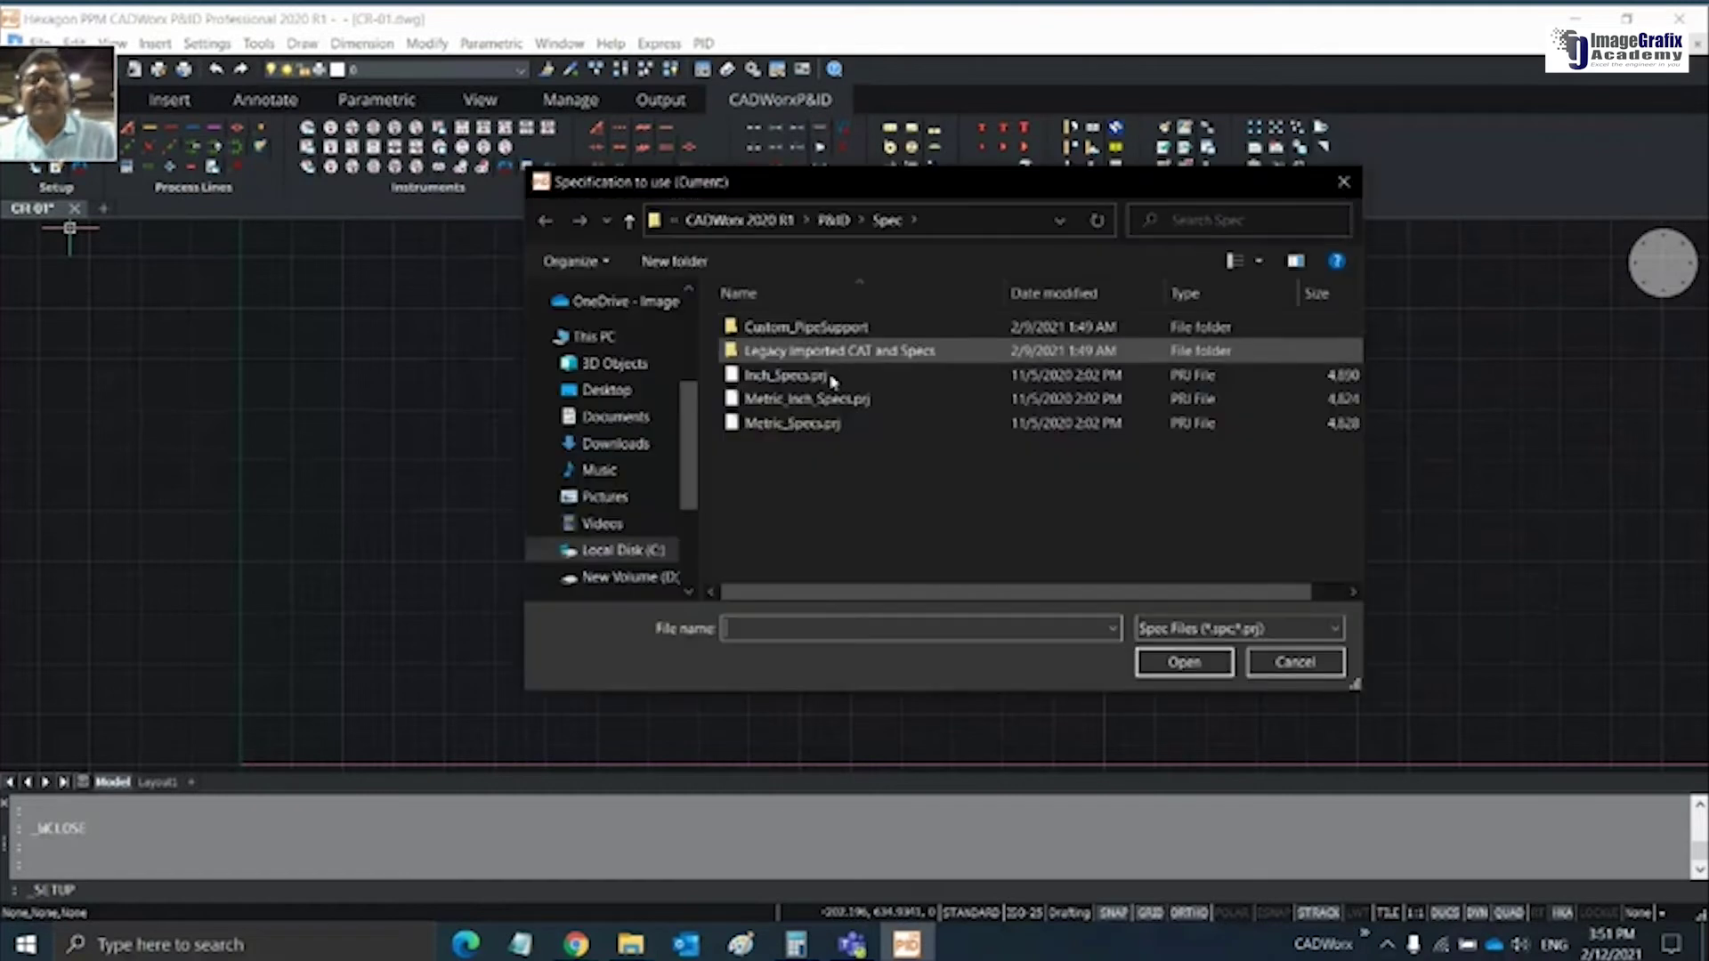
{"action": "left_click", "coordinate": [800, 426]}
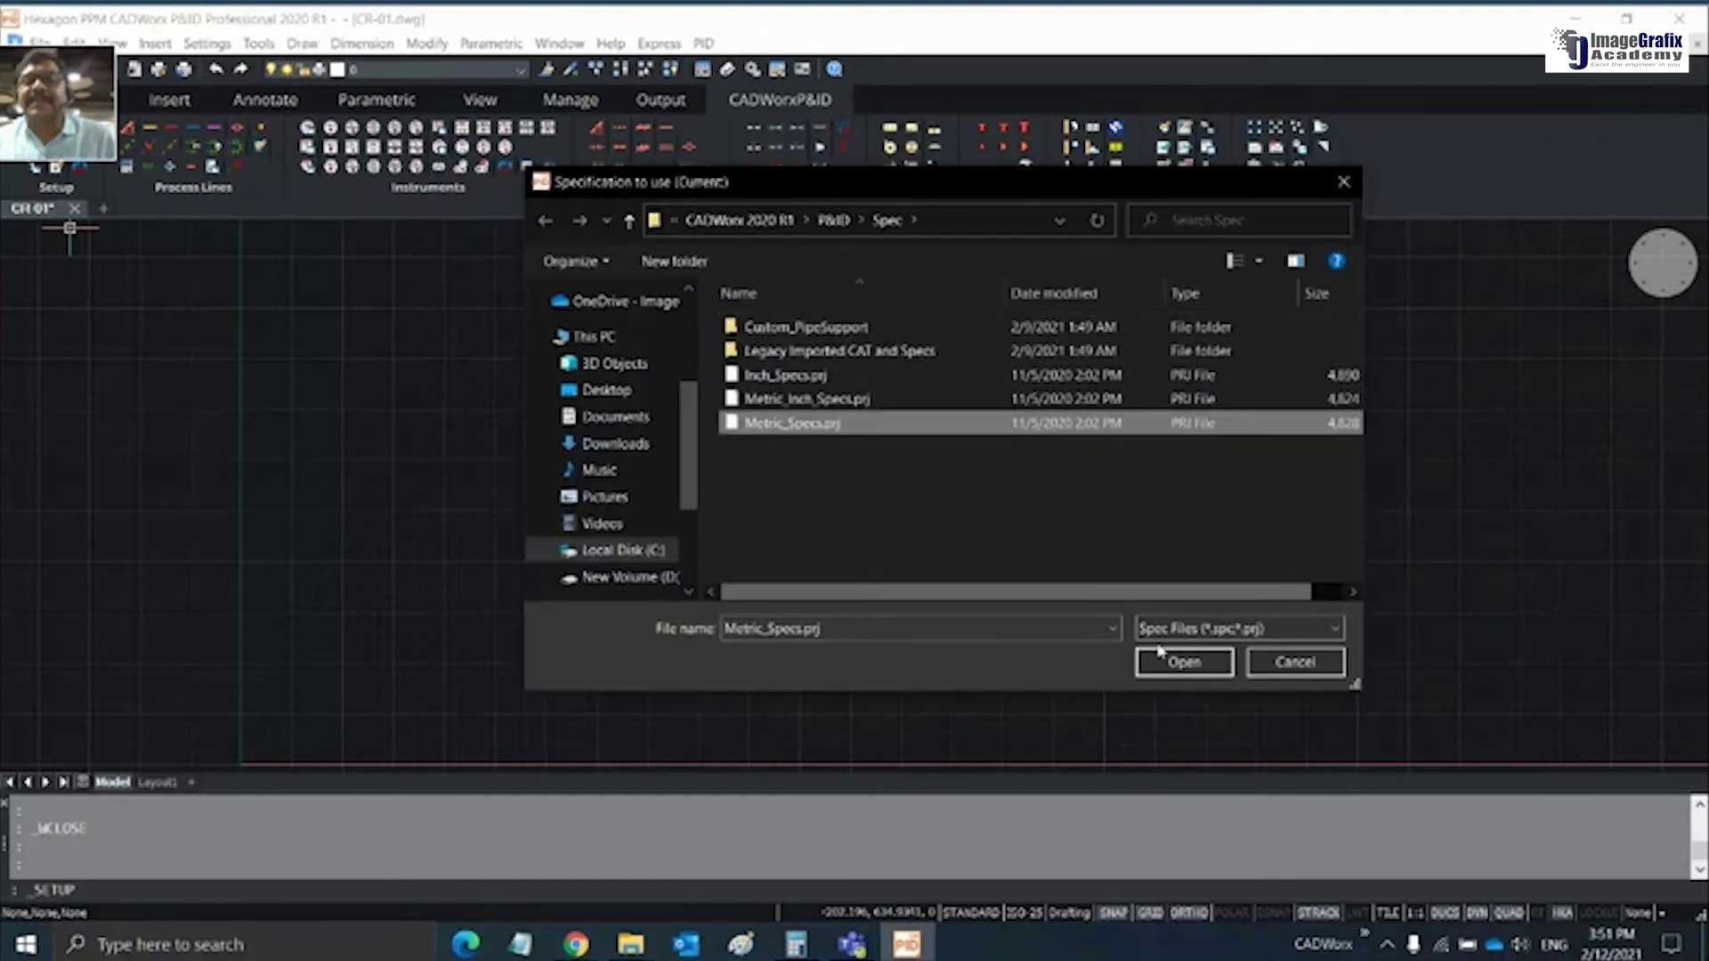
{"action": "left_click", "coordinate": [1162, 659]}
{"action": "left_click", "coordinate": [740, 324]}
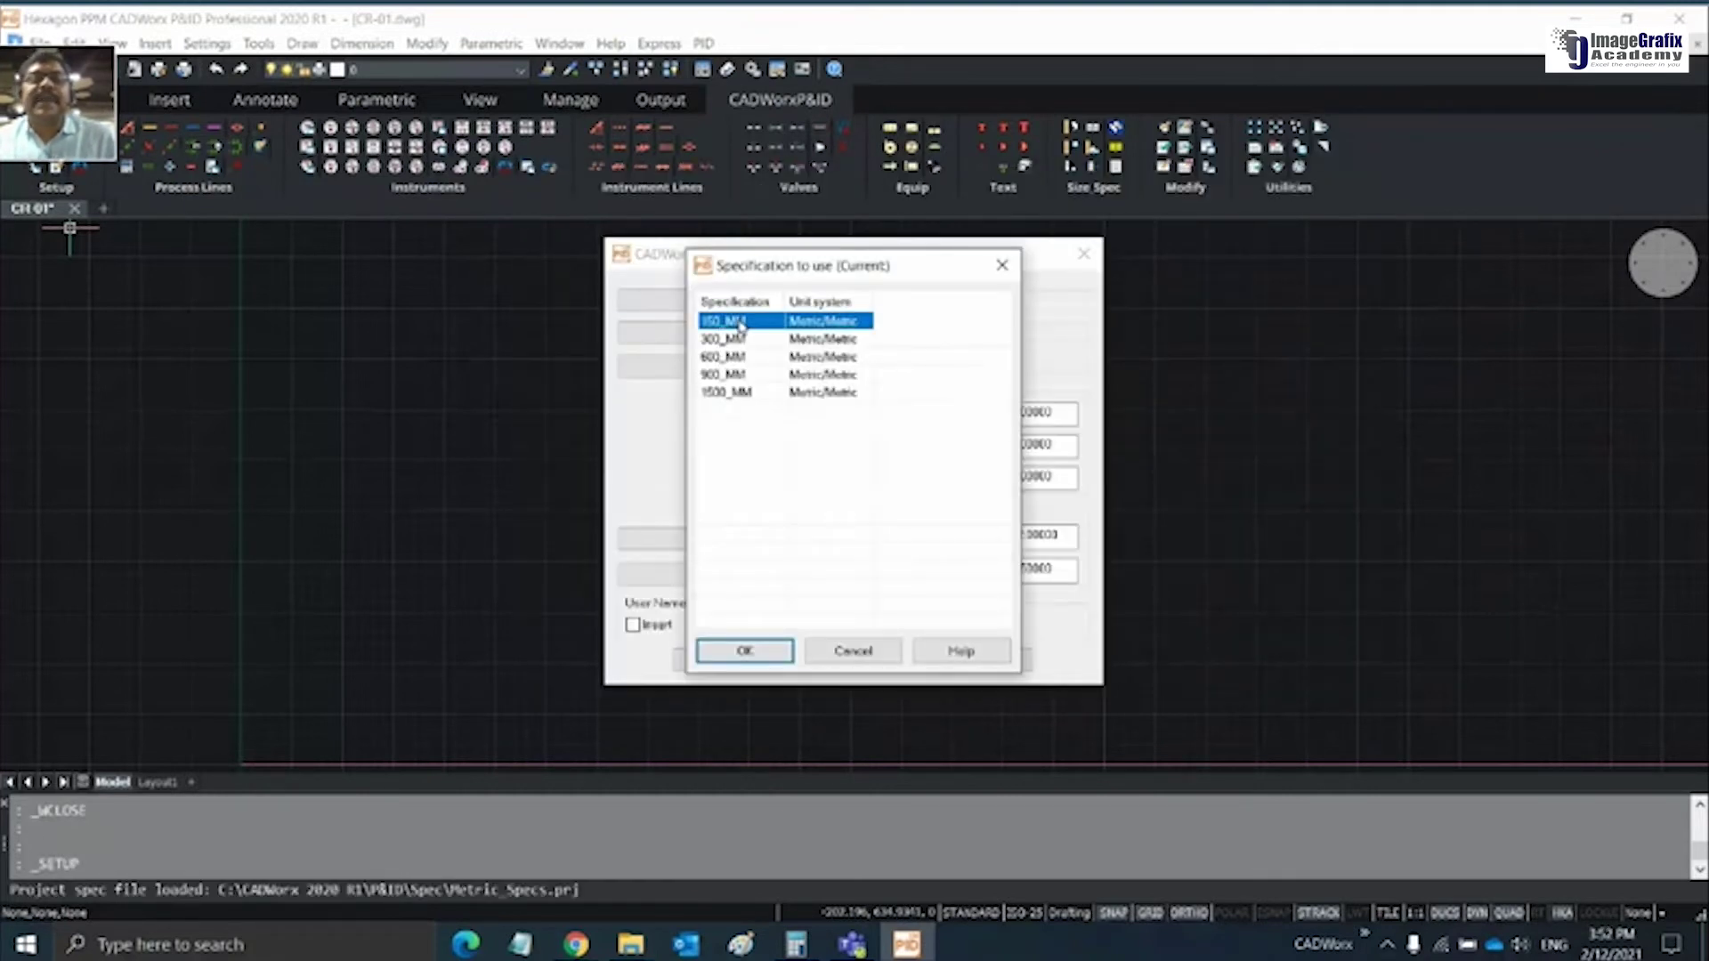
{"action": "left_click", "coordinate": [745, 650]}
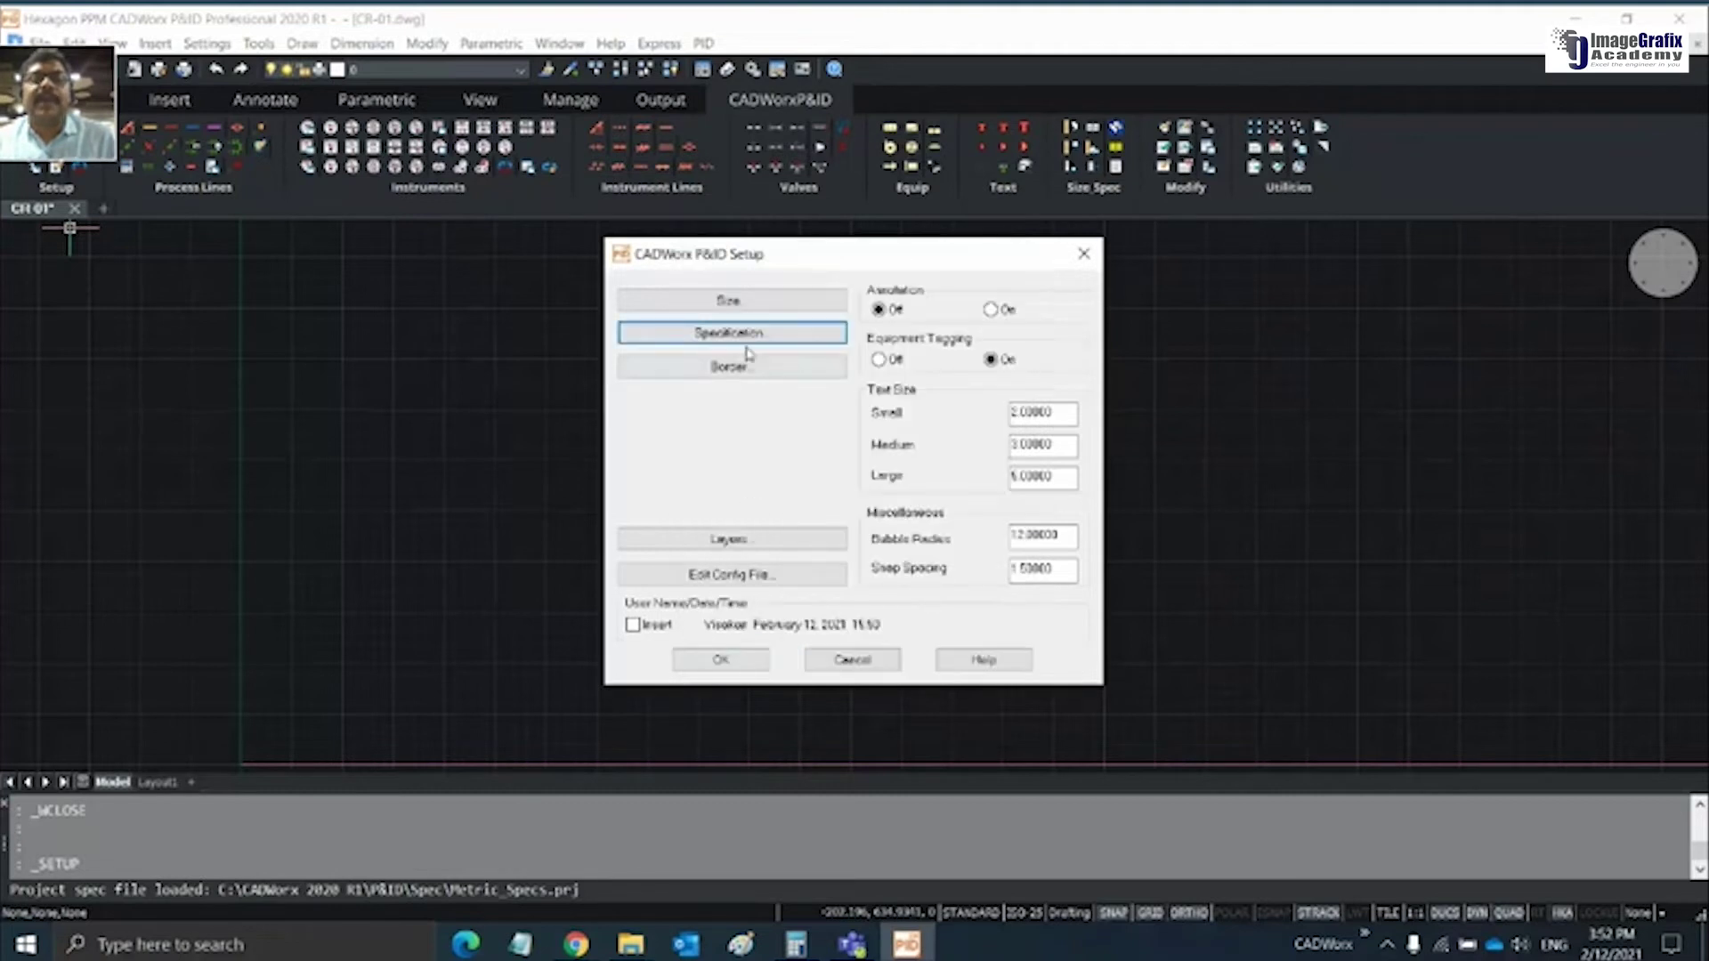
Set the main line size to 100mm
{"action": "left_click", "coordinate": [729, 299]}
{"action": "left_click", "coordinate": [710, 464]}
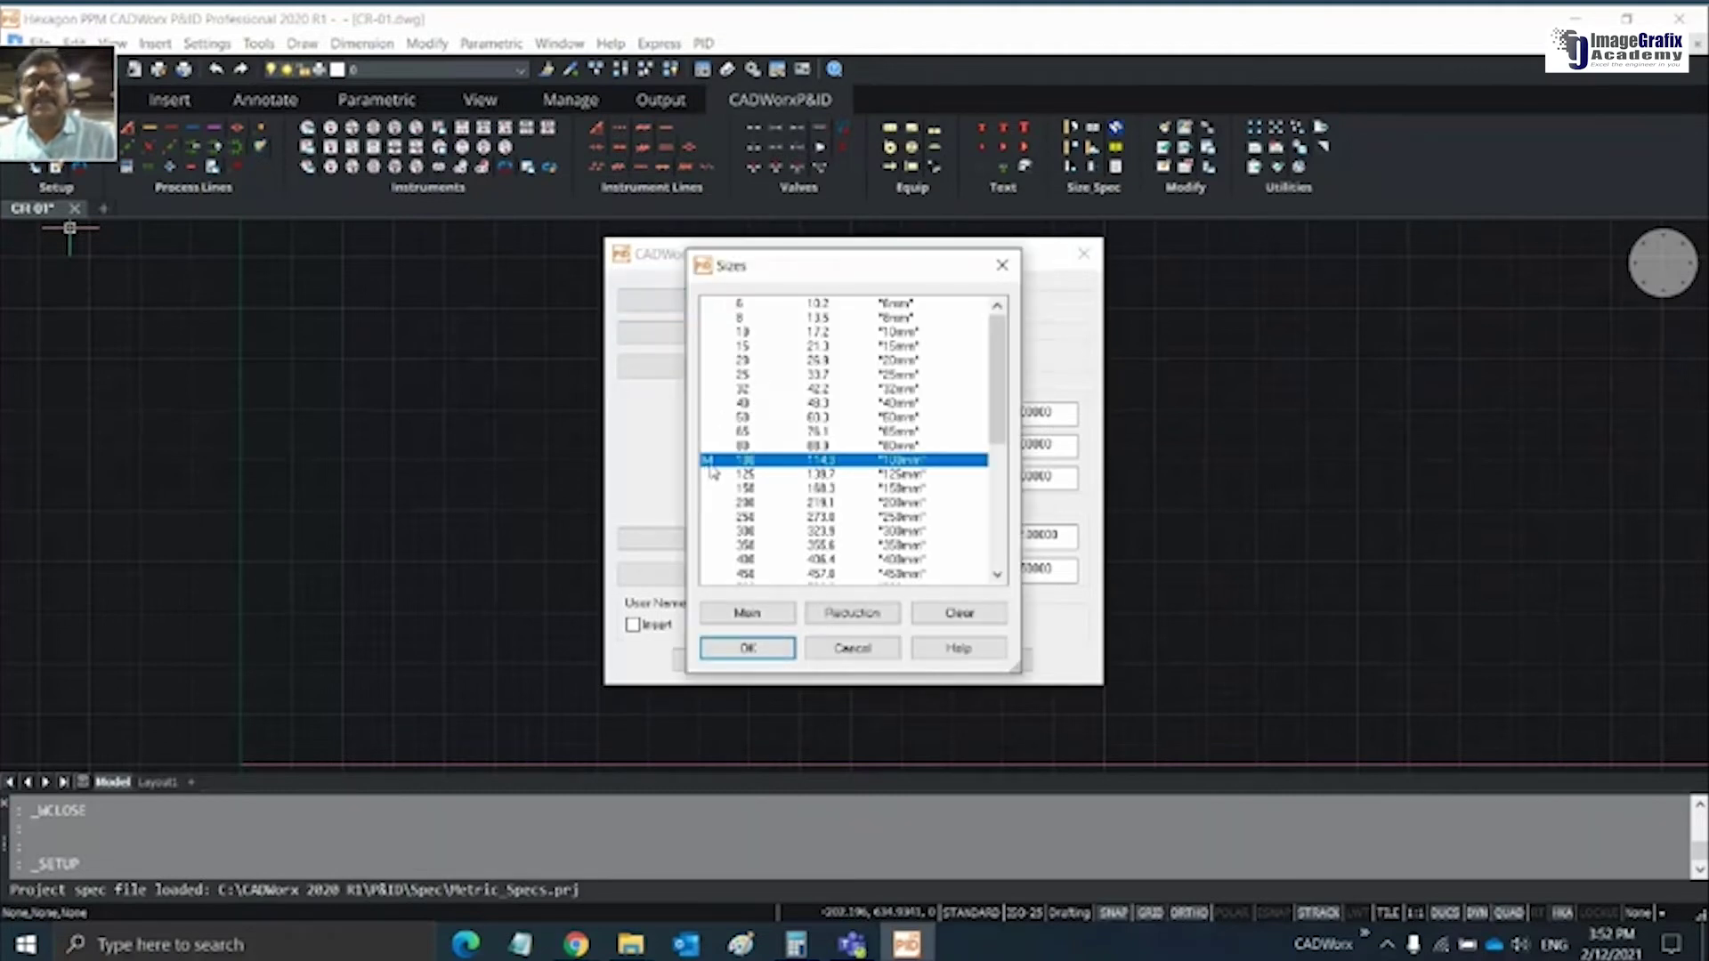
{"action": "left_click", "coordinate": [744, 651]}
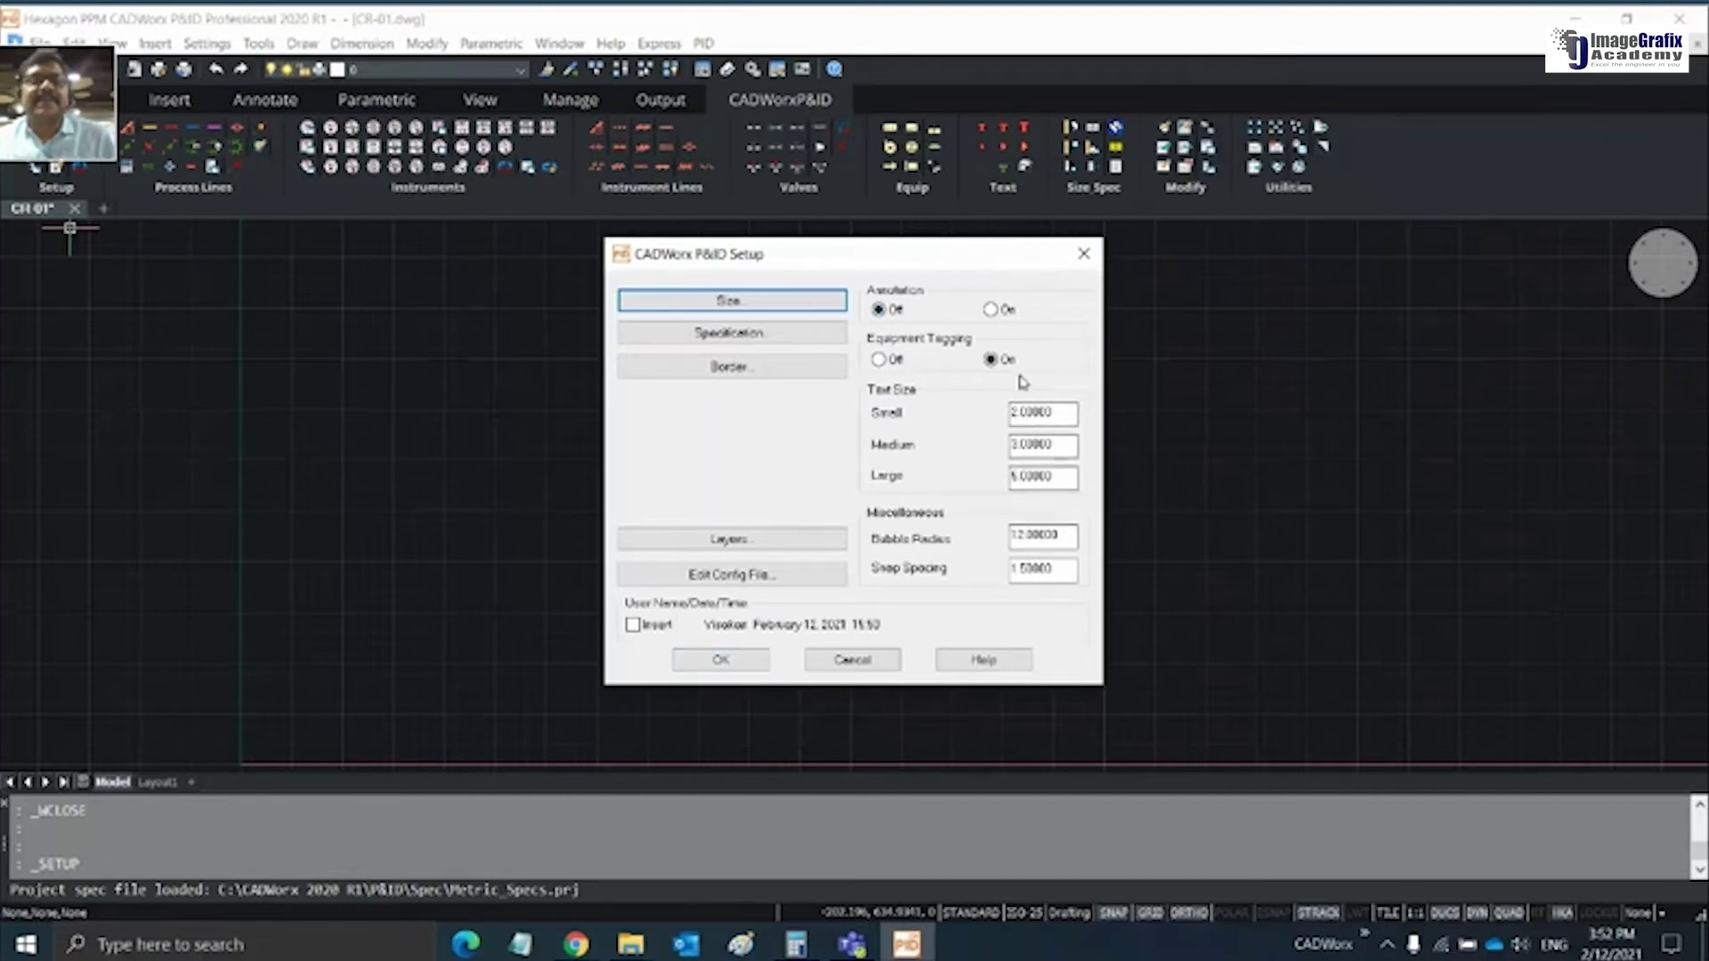
Leave layer settings unchanged and apply the setup, inserting the _iso_a3i border
{"action": "left_click", "coordinate": [762, 542]}
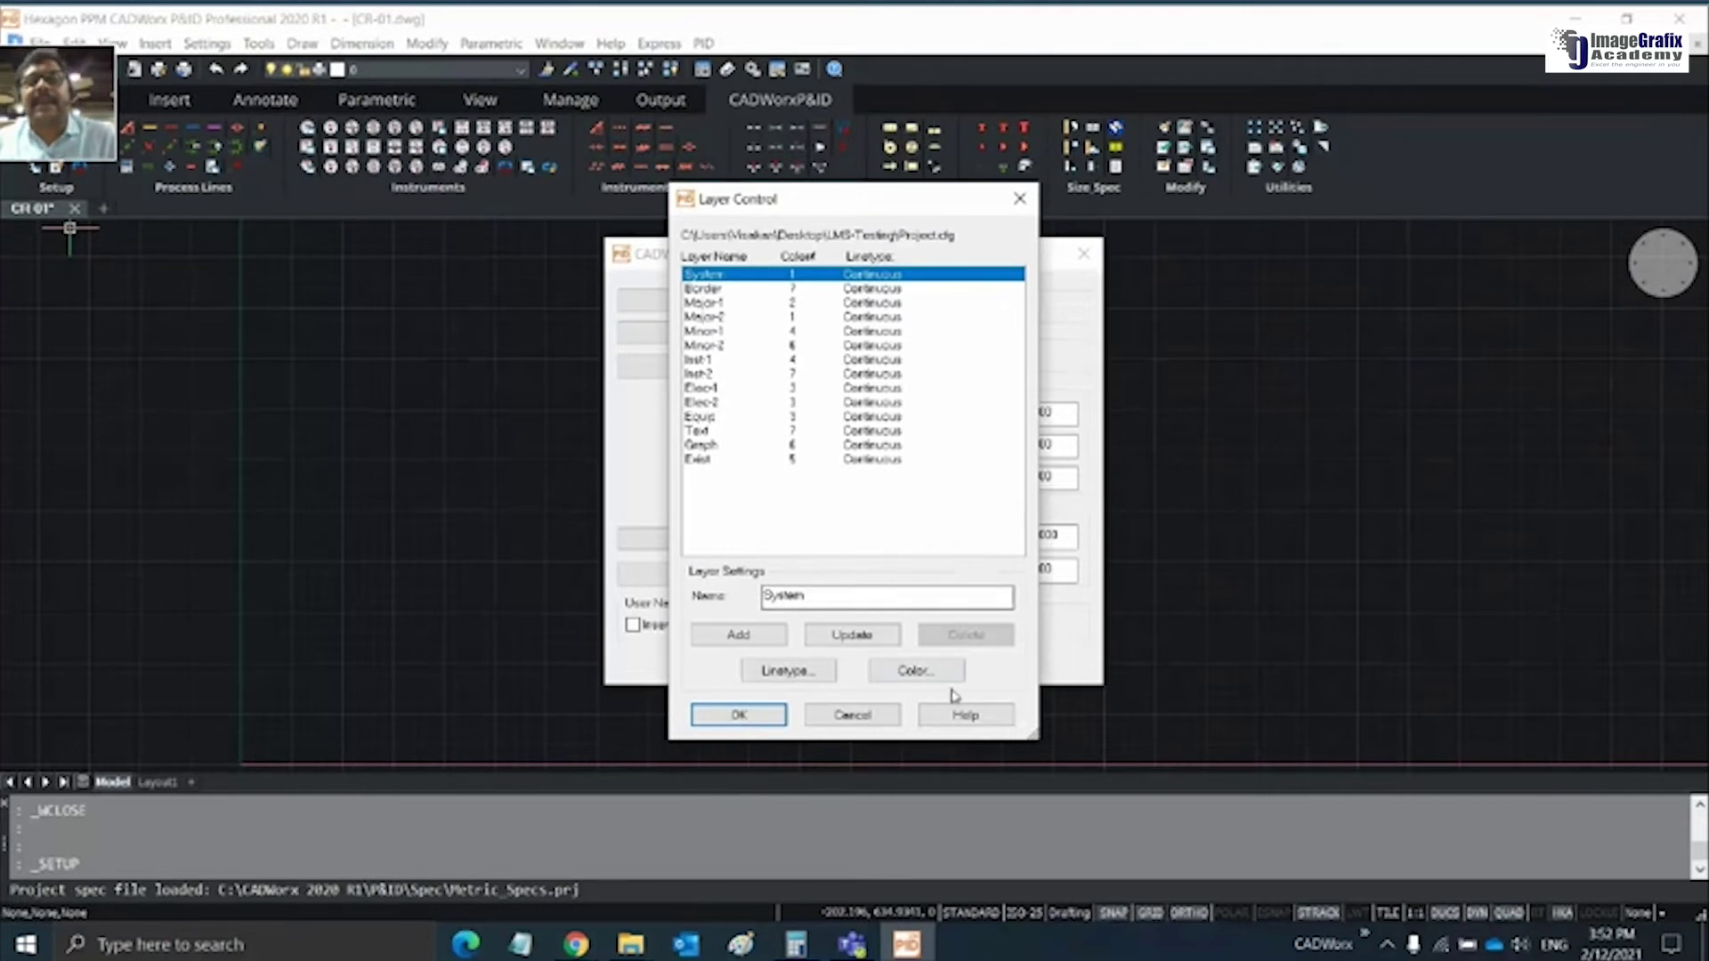
{"action": "left_click", "coordinate": [855, 714]}
{"action": "left_click", "coordinate": [723, 660]}
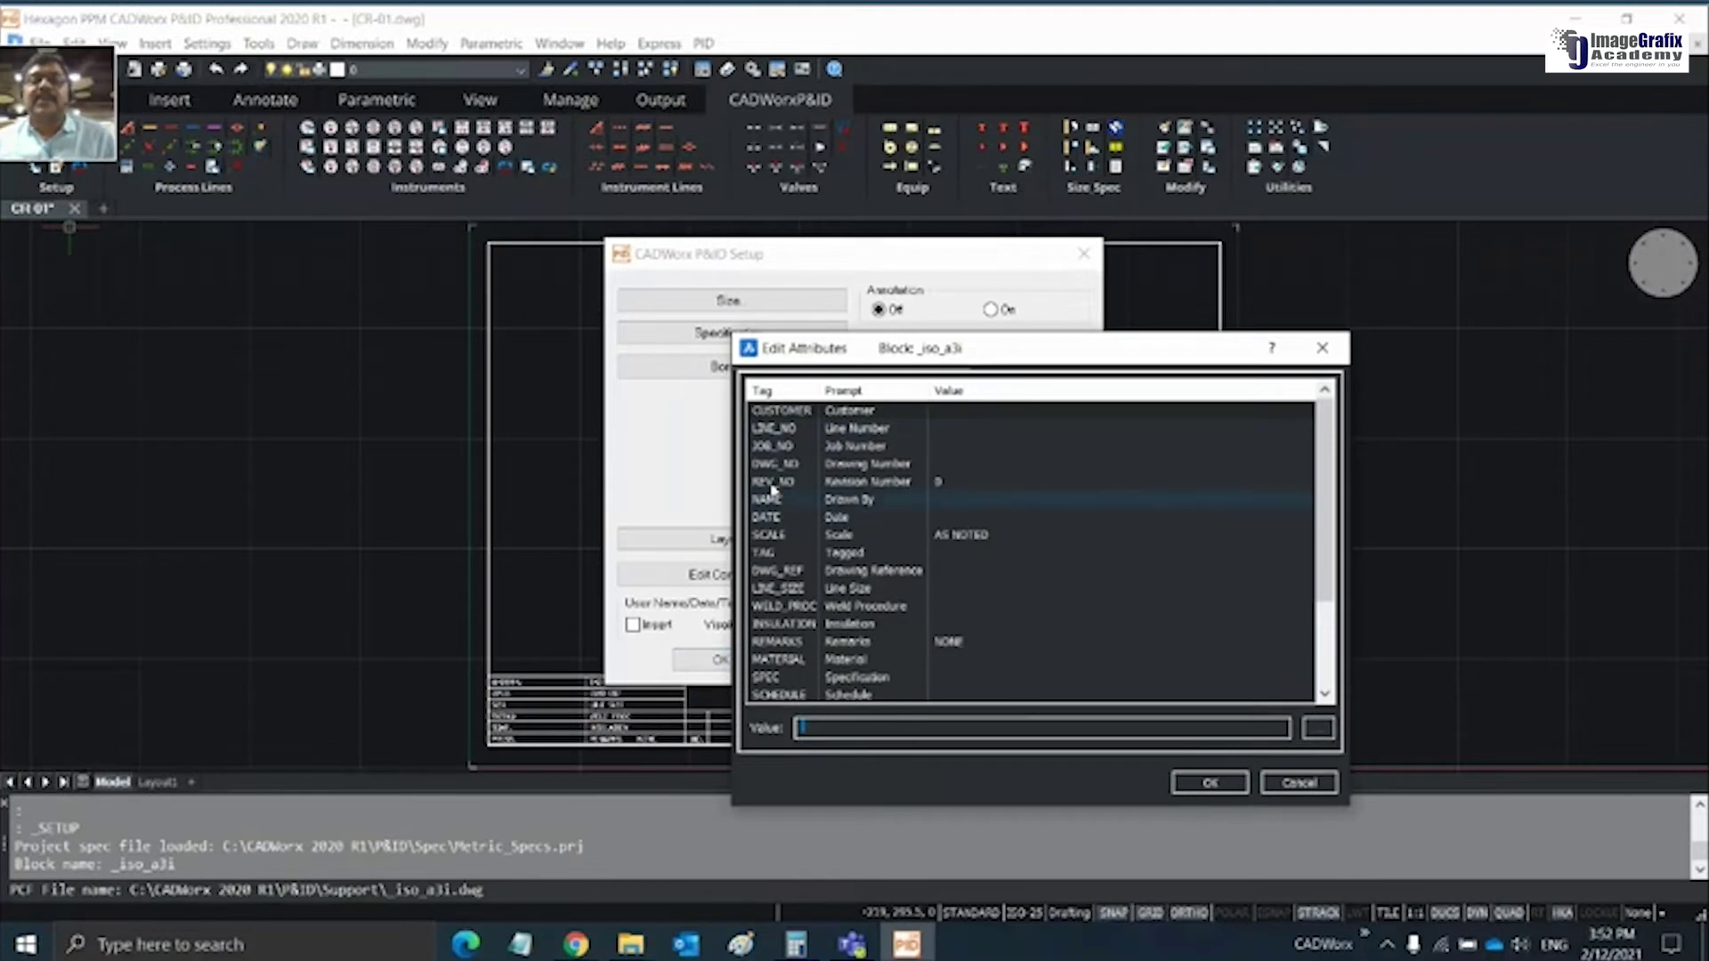
Close the title-block Edit Attributes dialog unfilled, completing the _iso_a3i border setup
{"action": "left_click_drag", "start_coordinate": [939, 357], "coordinate": [900, 284]}
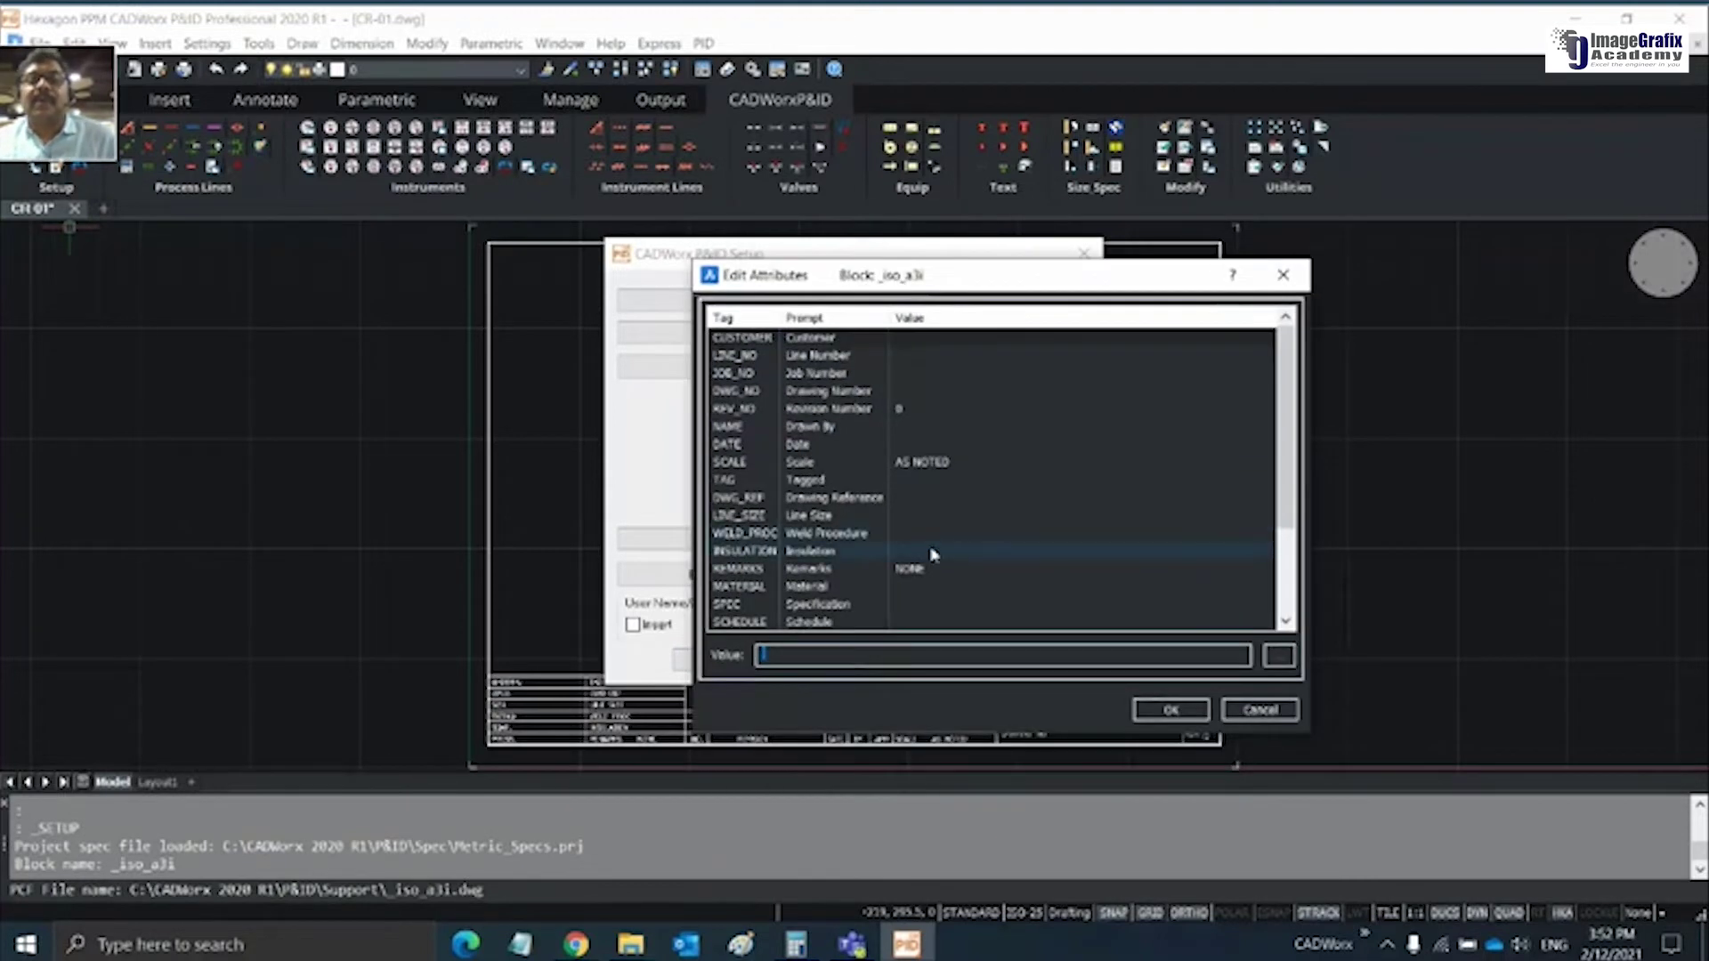
{"action": "left_click", "coordinate": [1168, 709]}
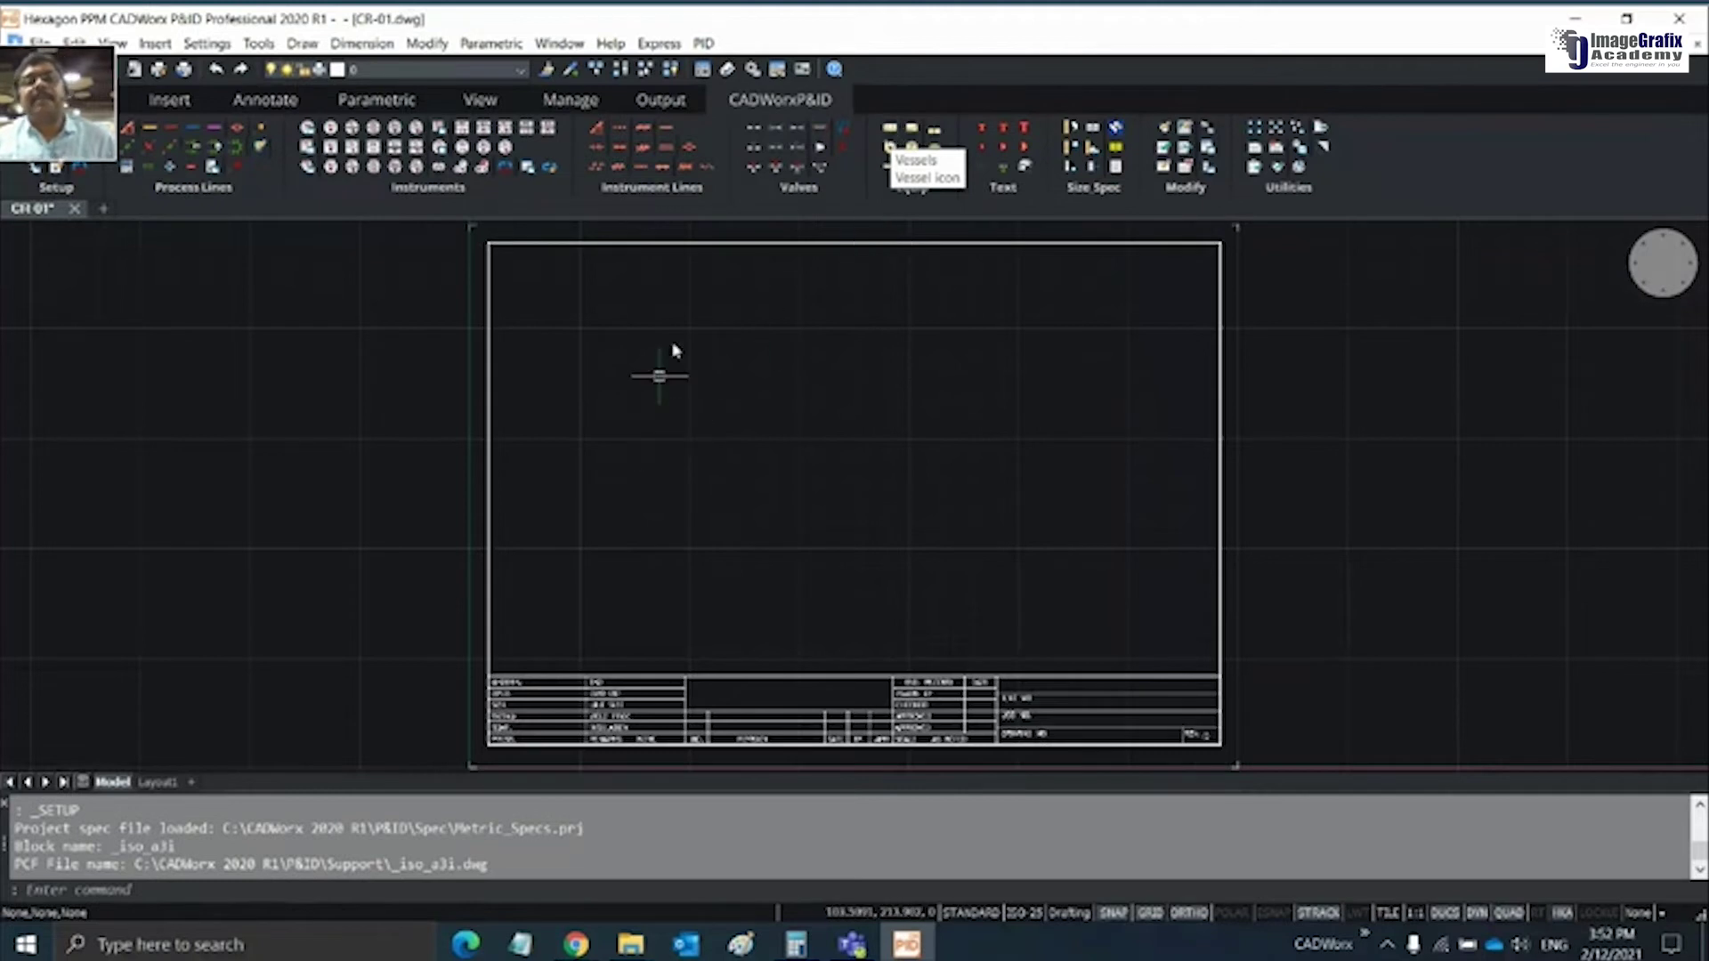
Draw a Vert Vessel Ellip w/ Skirt in the upper left of the border
{"action": "left_click", "coordinate": [889, 130]}
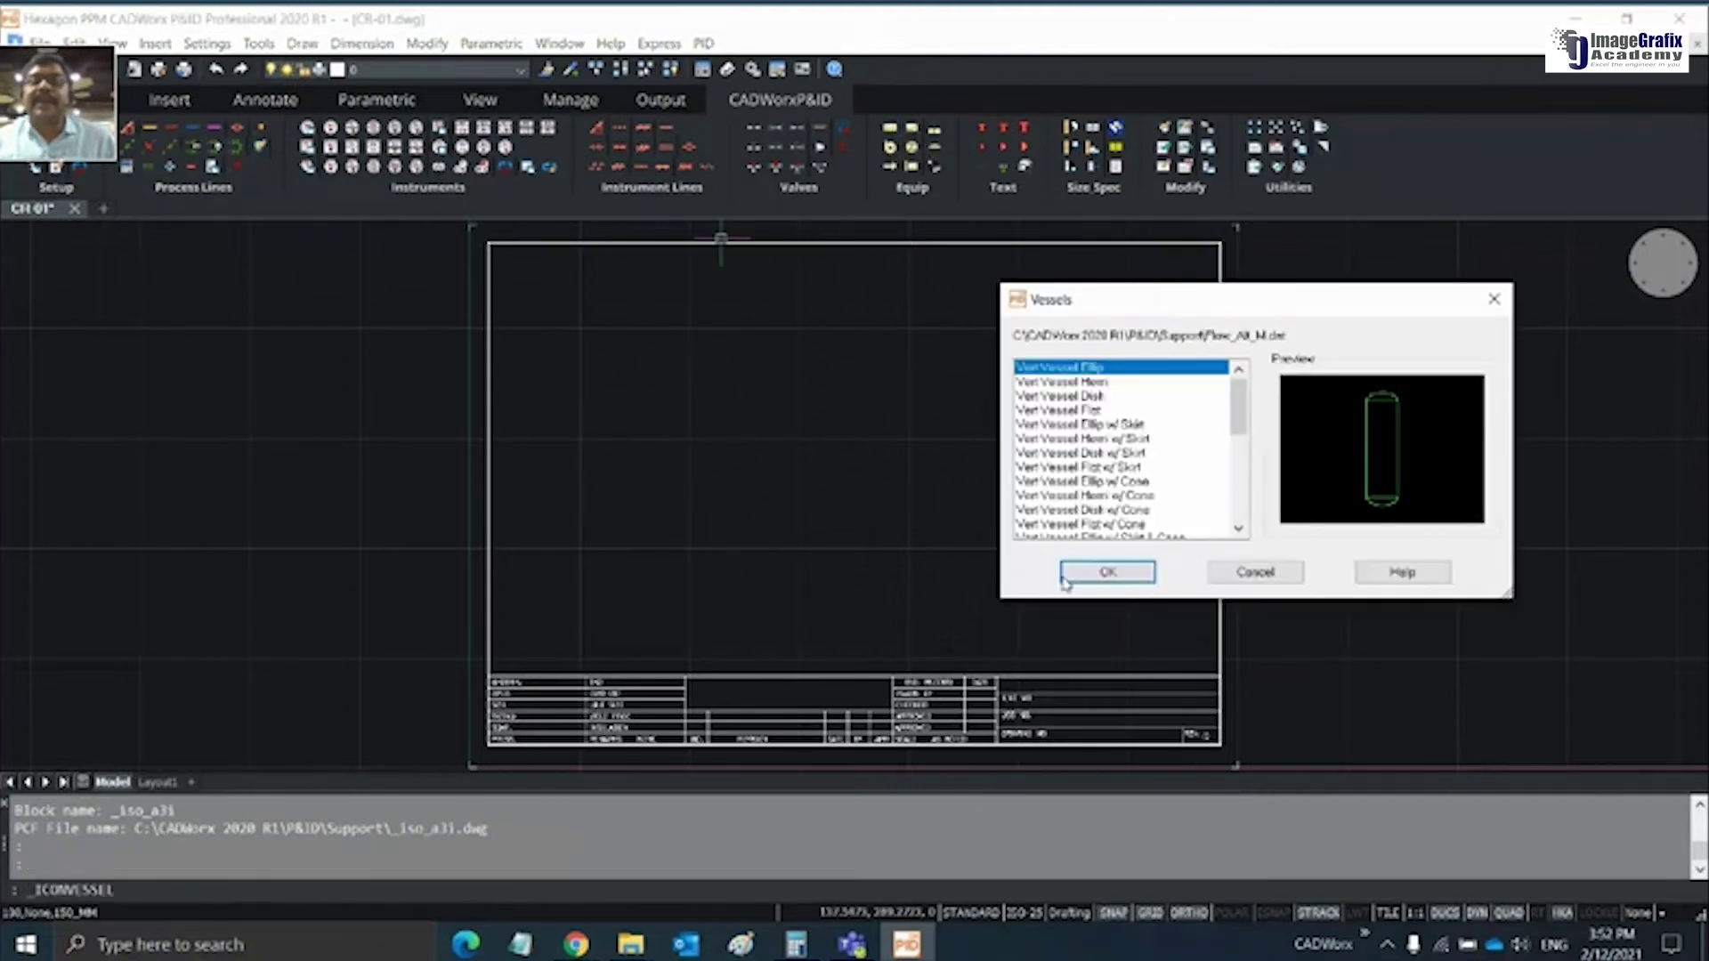
{"action": "left_click", "coordinate": [1101, 424]}
{"action": "left_click", "coordinate": [1106, 572]}
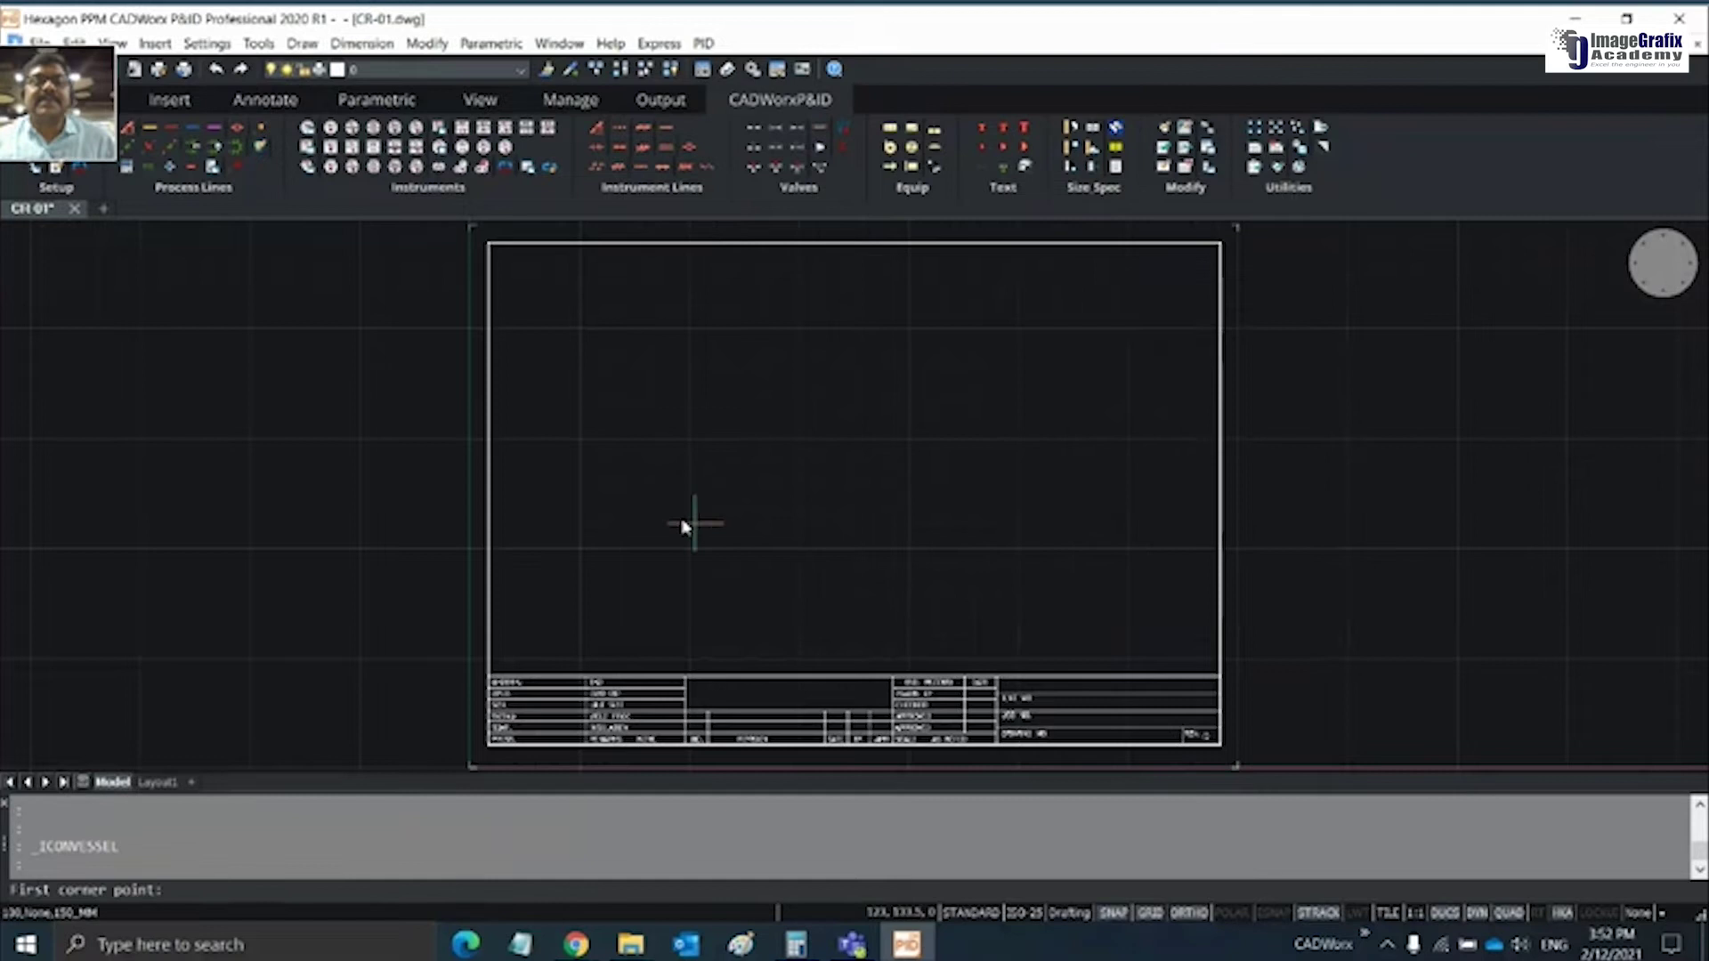
{"action": "left_click", "coordinate": [576, 510]}
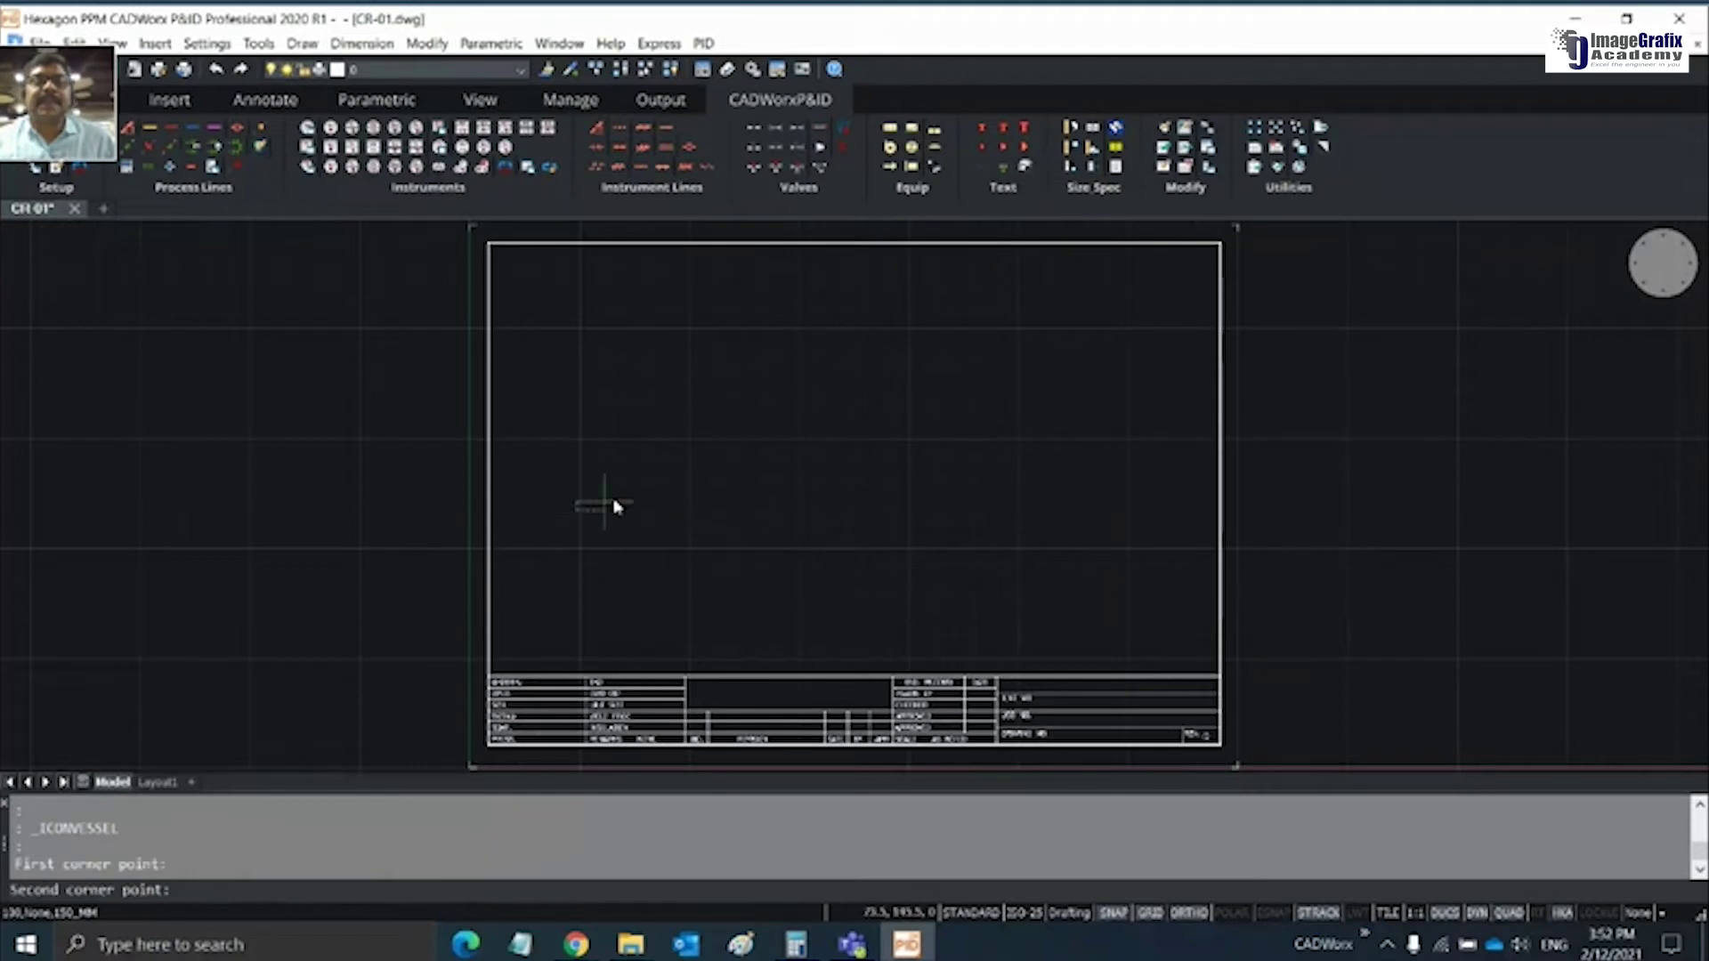
{"action": "left_click", "coordinate": [617, 354]}
{"action": "left_click", "coordinate": [603, 544]}
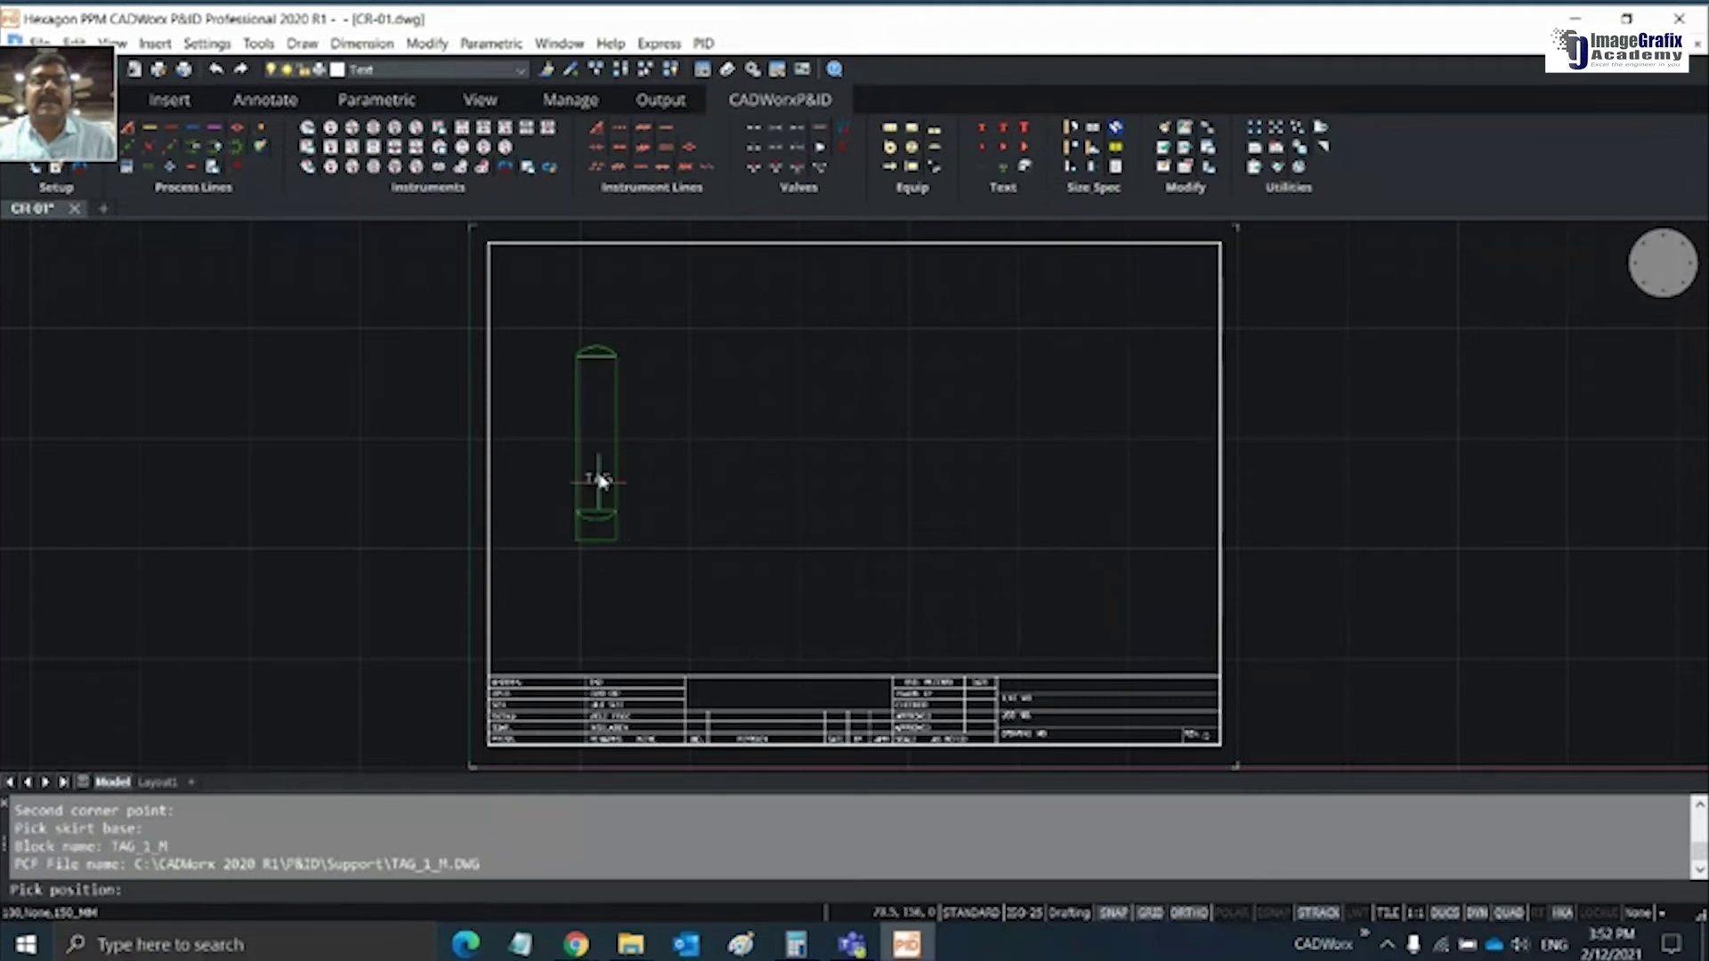
Place the vessel's TAG label mid-body and its data label beneath it
{"action": "left_click", "coordinate": [597, 436]}
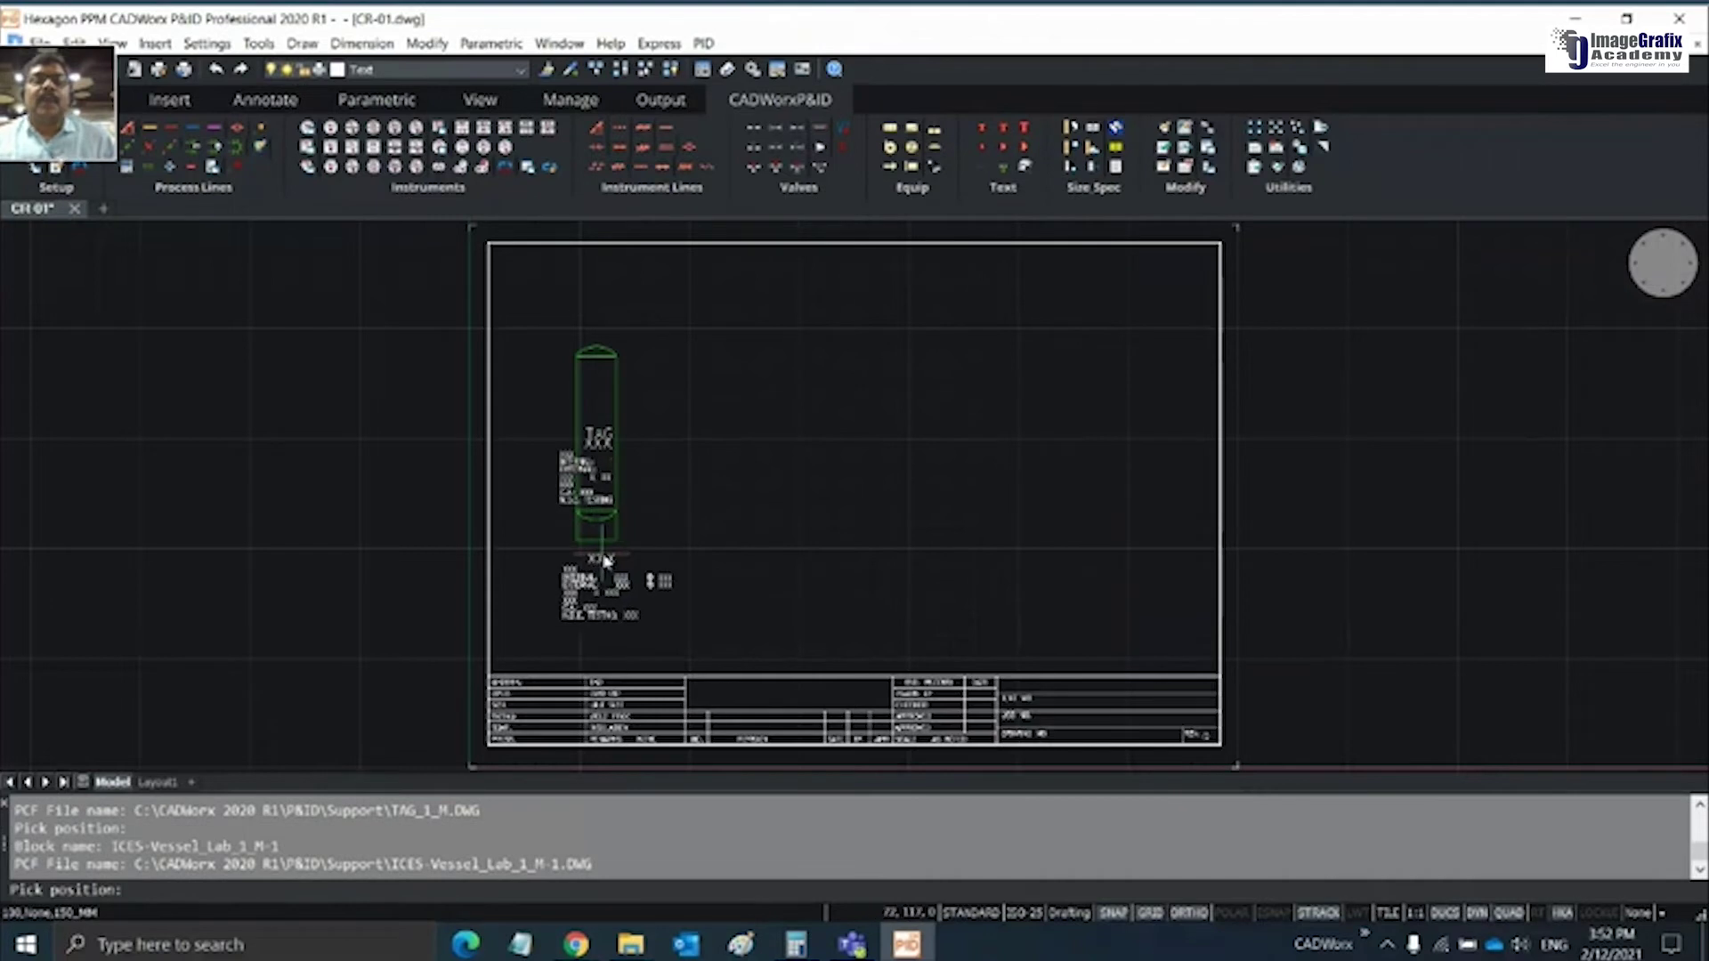
{"action": "left_click", "coordinate": [599, 562]}
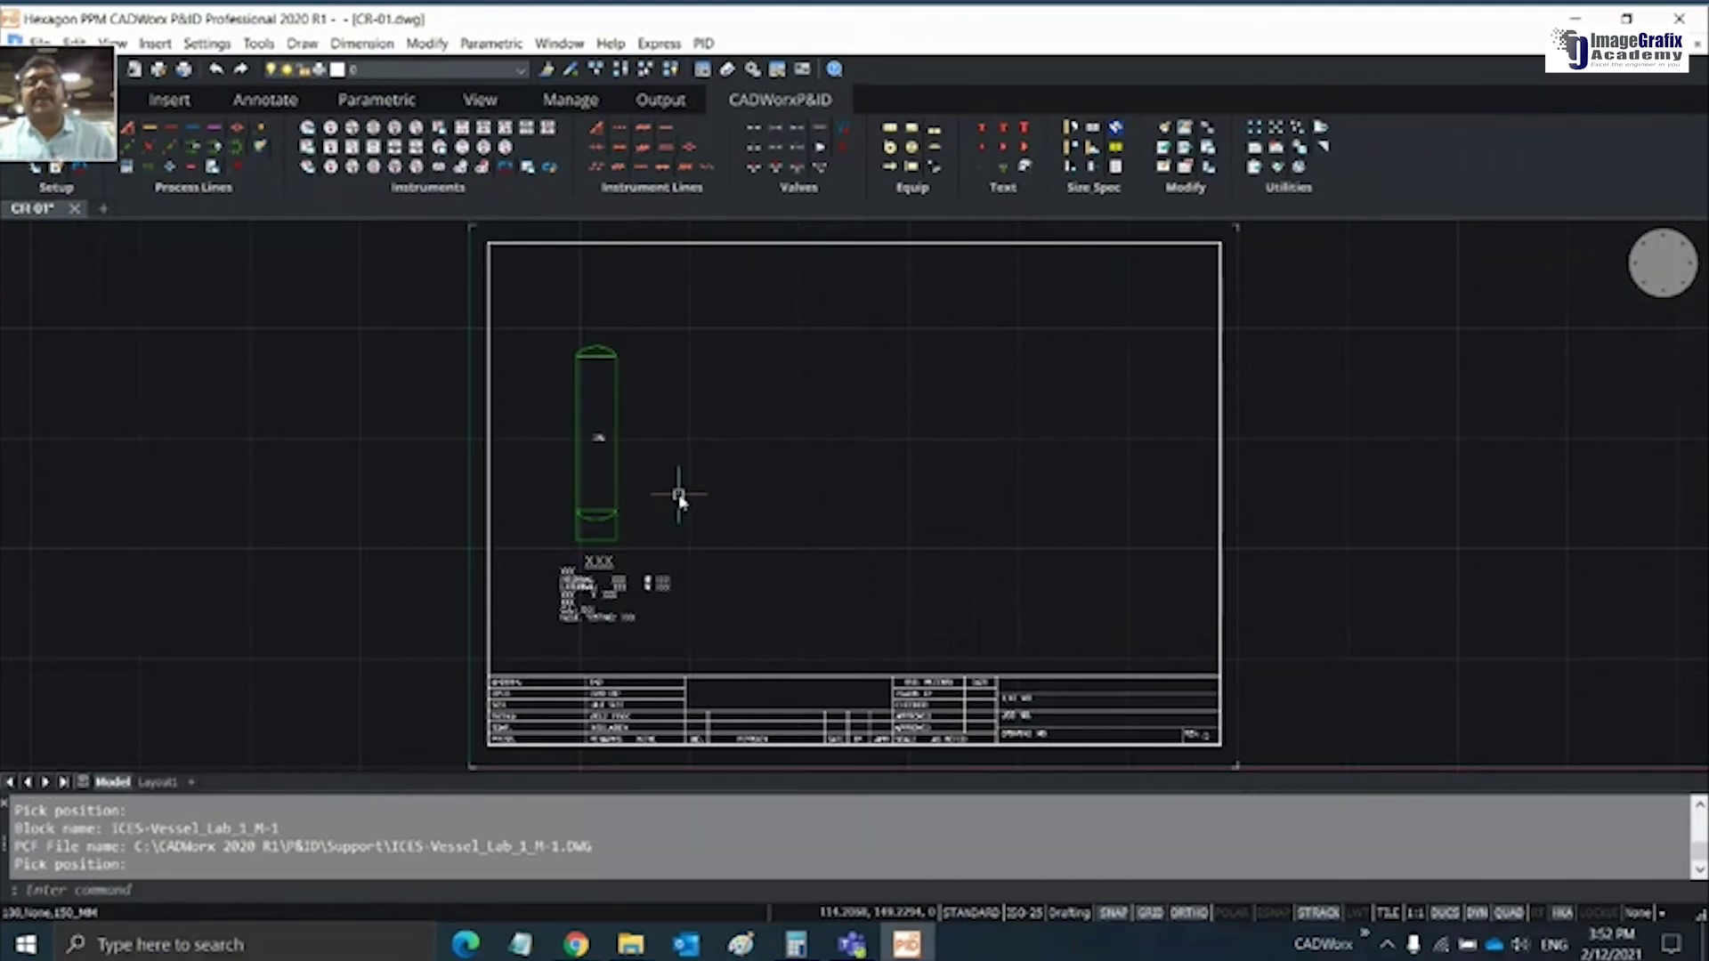
{"action": "scroll", "coordinate": [627, 514], "scroll_direction": "up", "scroll_amount": 1}
{"action": "scroll", "coordinate": [626, 514], "scroll_direction": "up", "scroll_amount": 1}
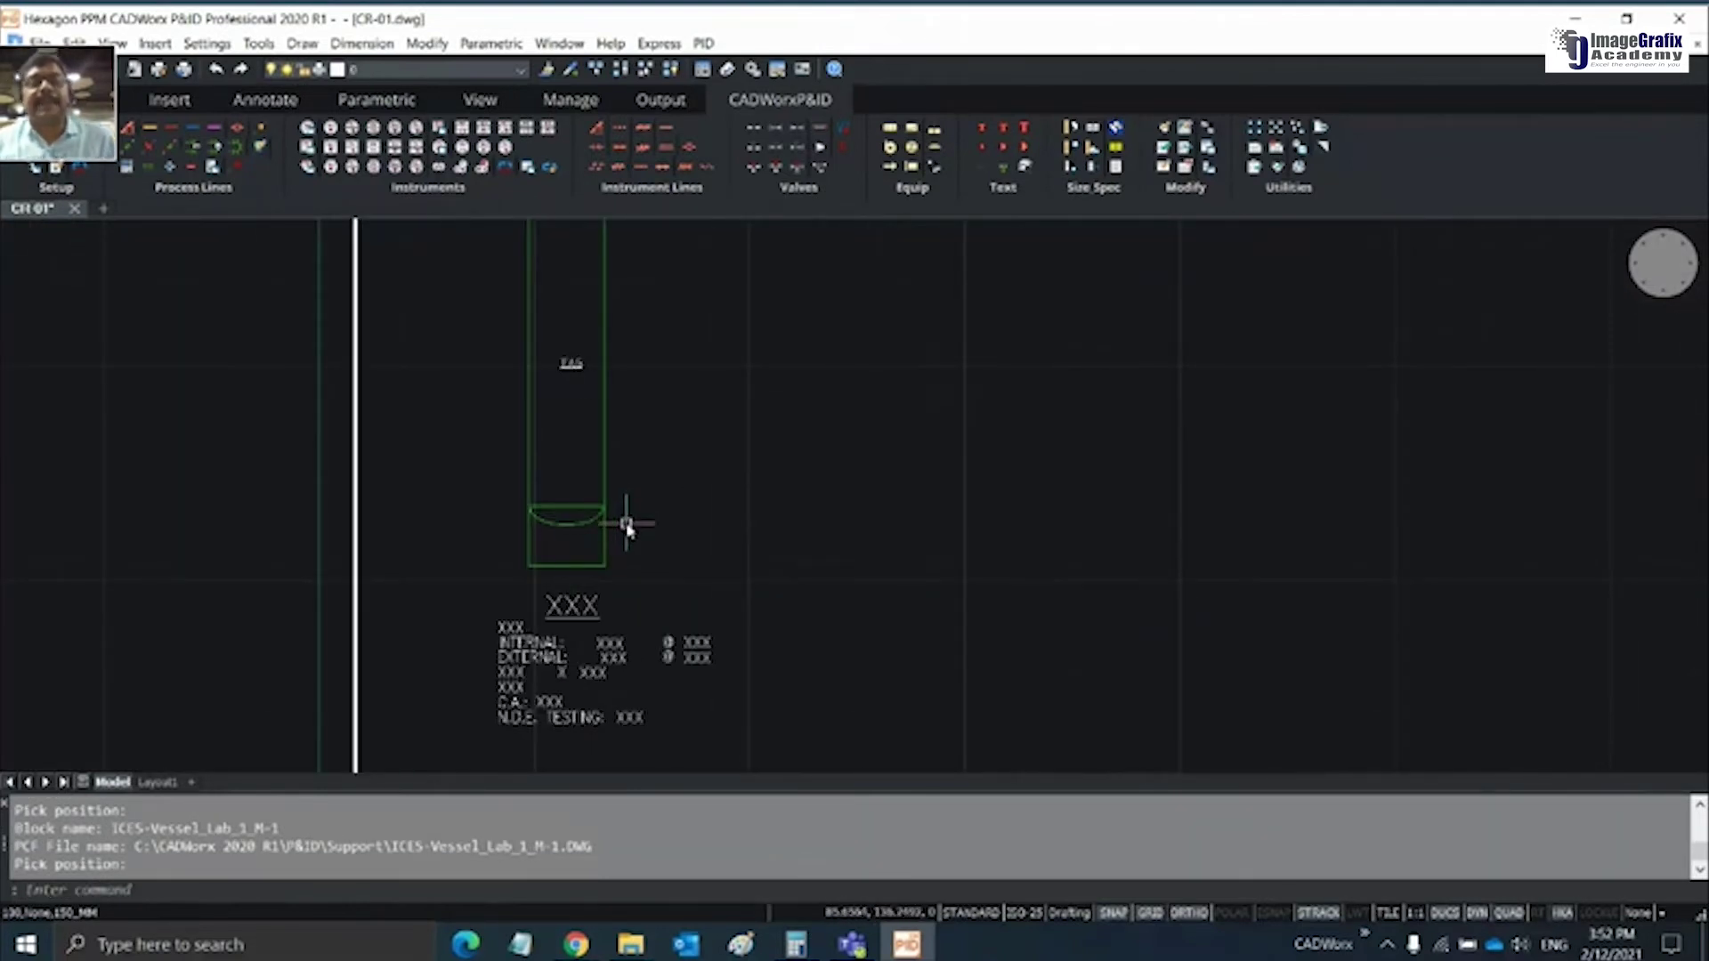
{"action": "scroll", "coordinate": [628, 521], "scroll_direction": "down", "scroll_amount": 1}
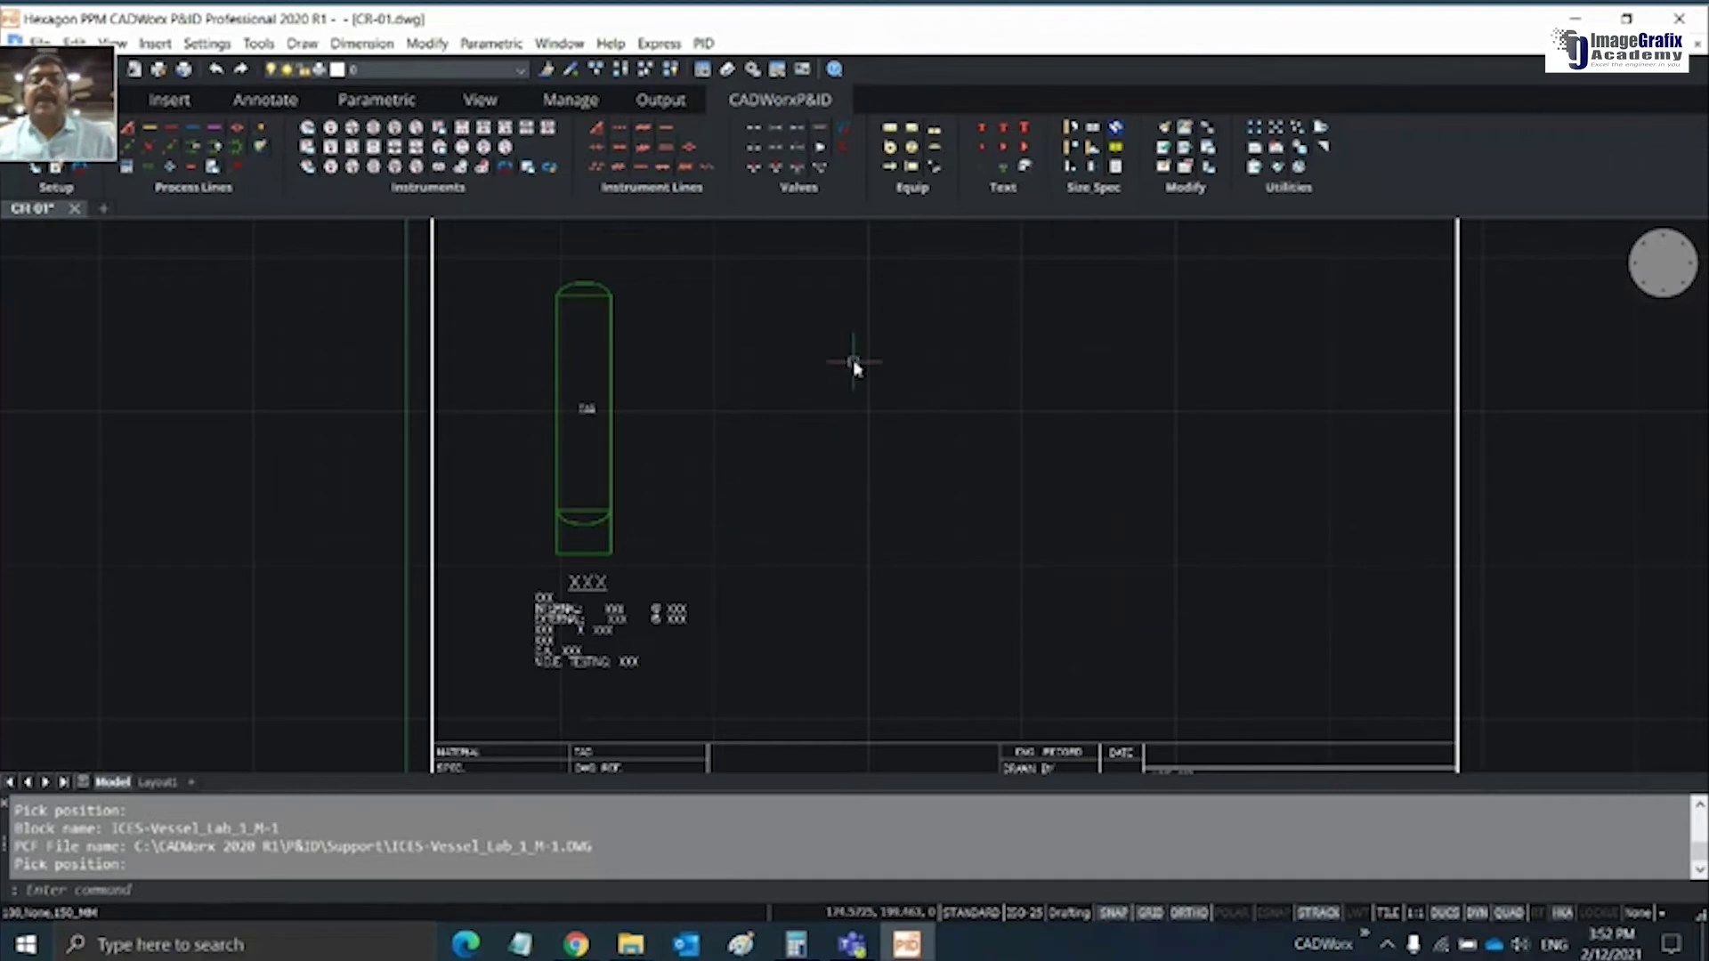
{"action": "left_click", "coordinate": [894, 156]}
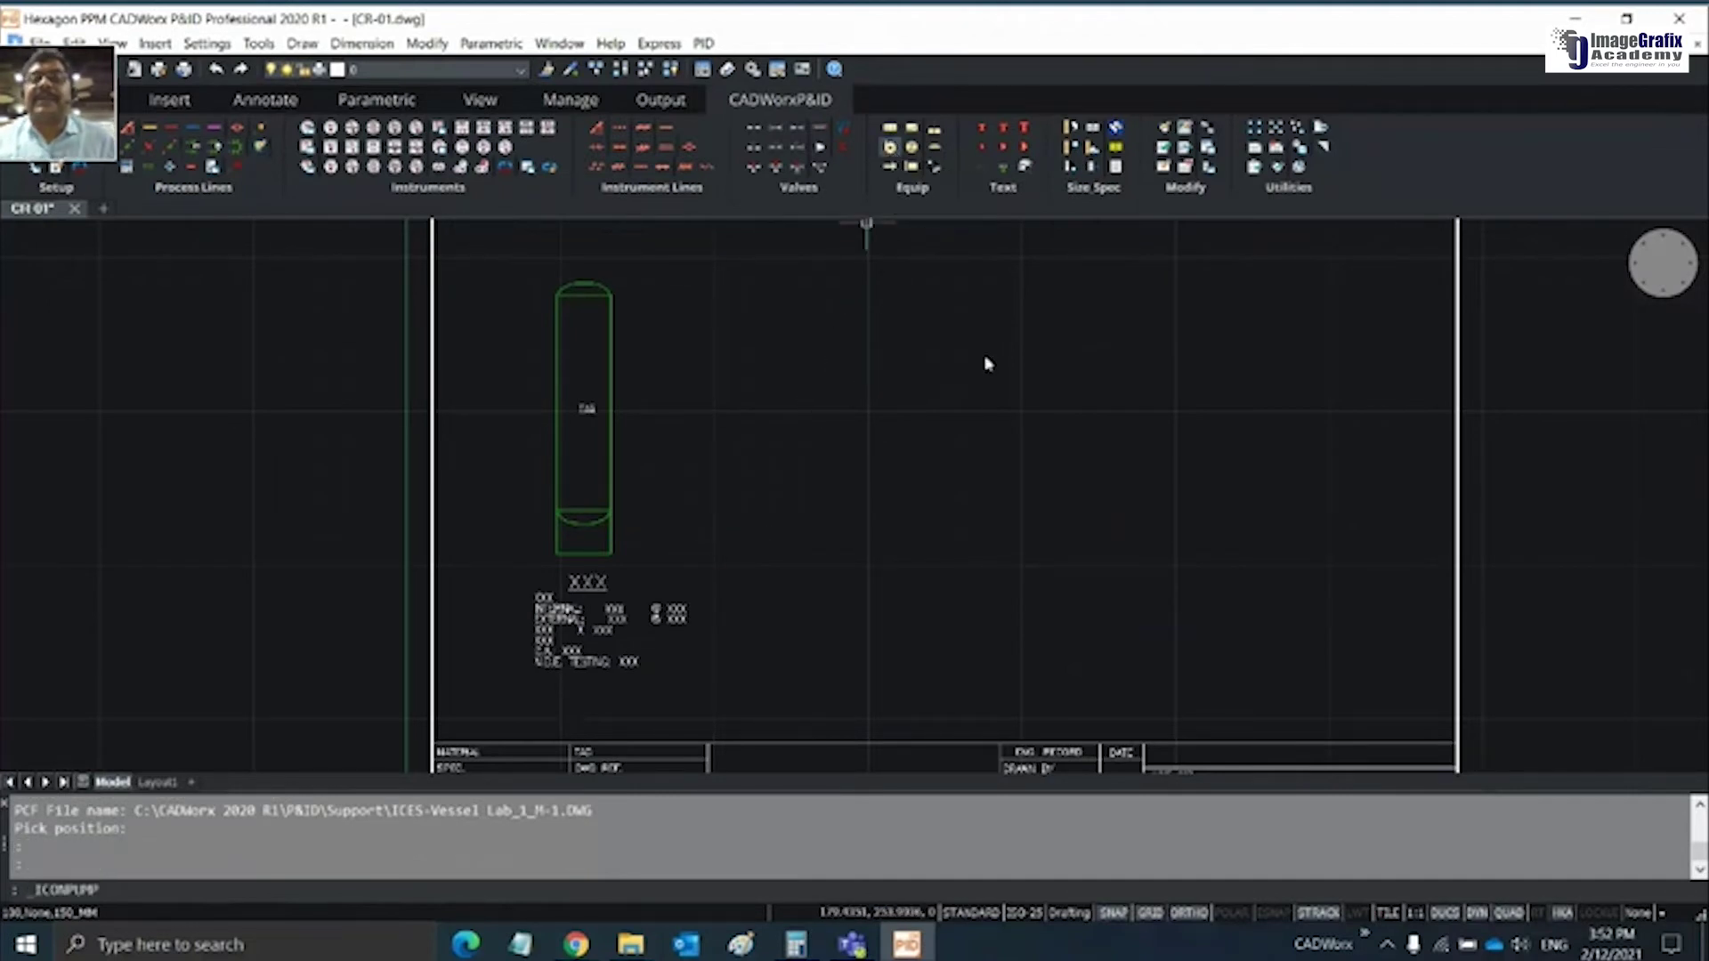
Compare pump symbols and choose Pump Centrifugal (Y axis)
{"action": "left_click", "coordinate": [1090, 439]}
{"action": "left_click", "coordinate": [1089, 466]}
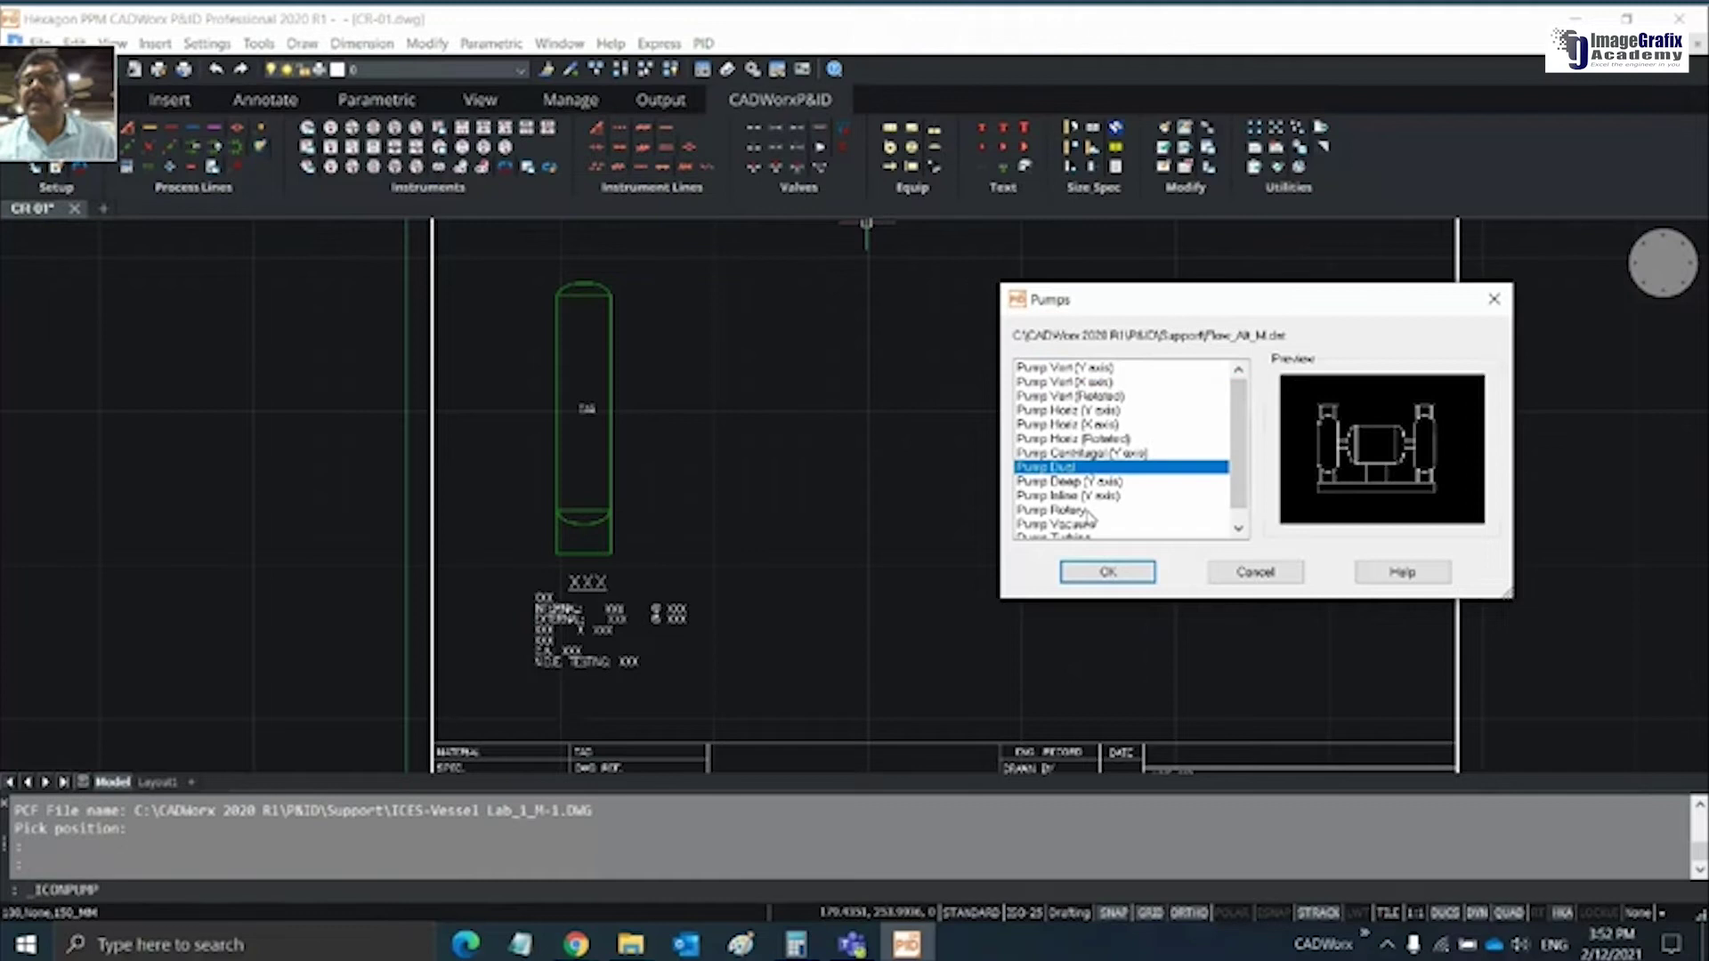
{"action": "left_click", "coordinate": [1093, 453]}
{"action": "left_click", "coordinate": [1094, 438]}
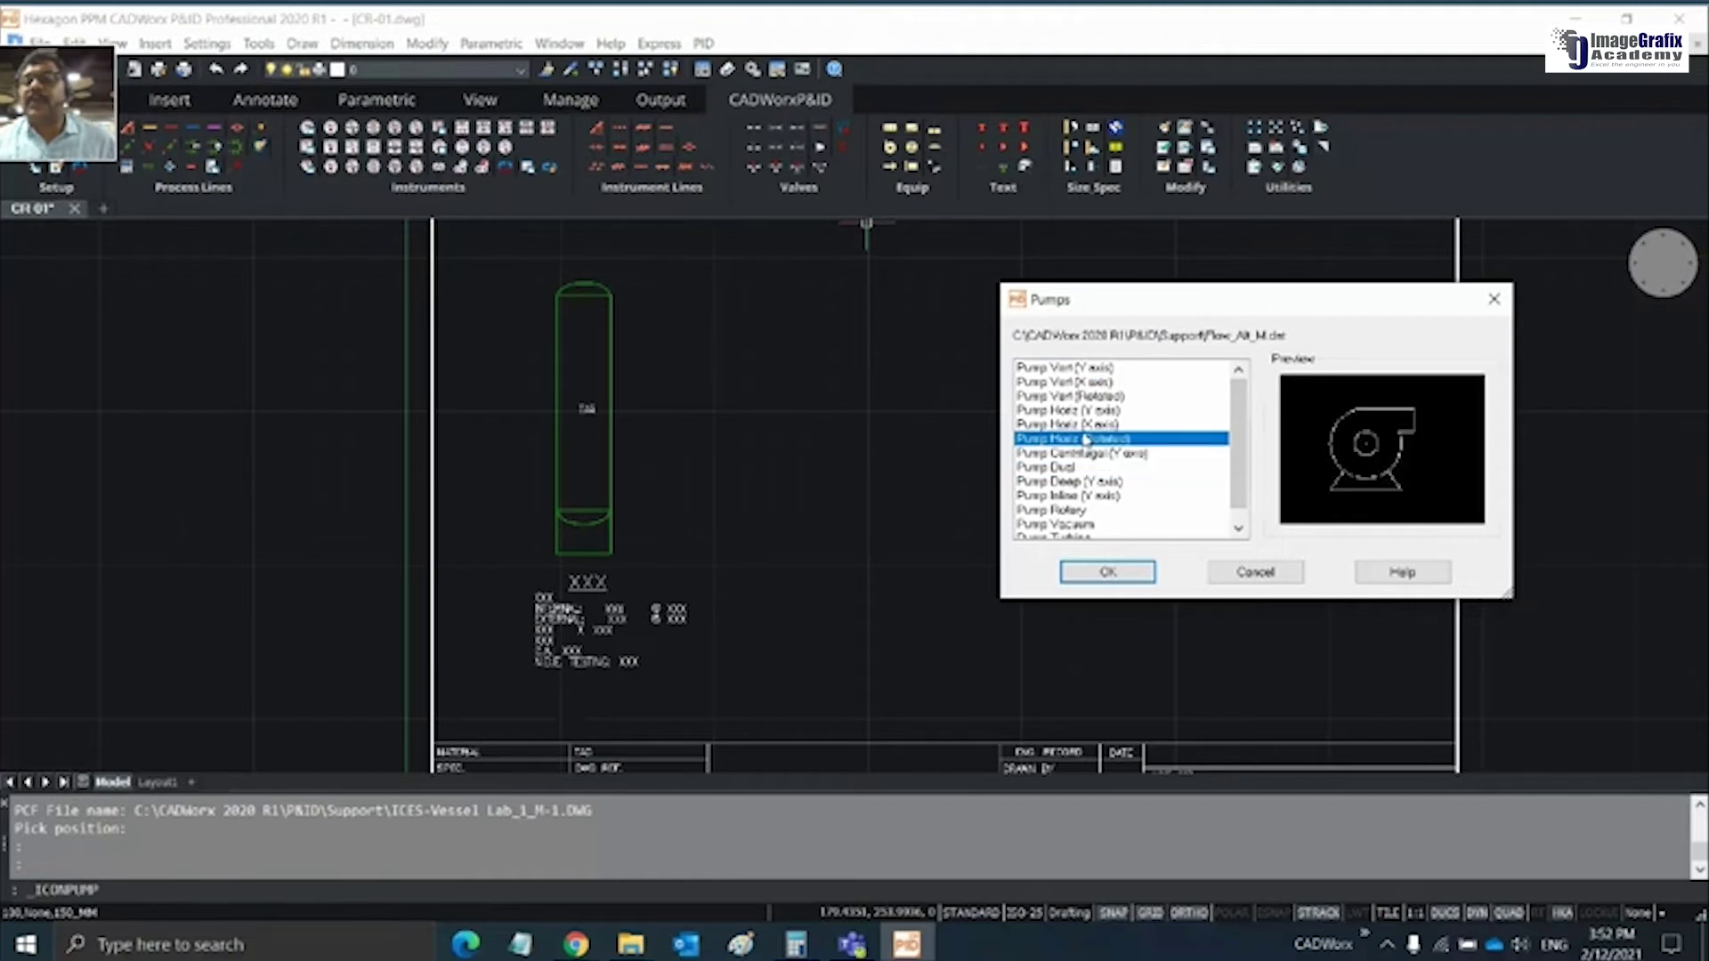
{"action": "left_click", "coordinate": [1076, 412]}
{"action": "left_click", "coordinate": [1082, 438]}
{"action": "left_click", "coordinate": [1086, 467]}
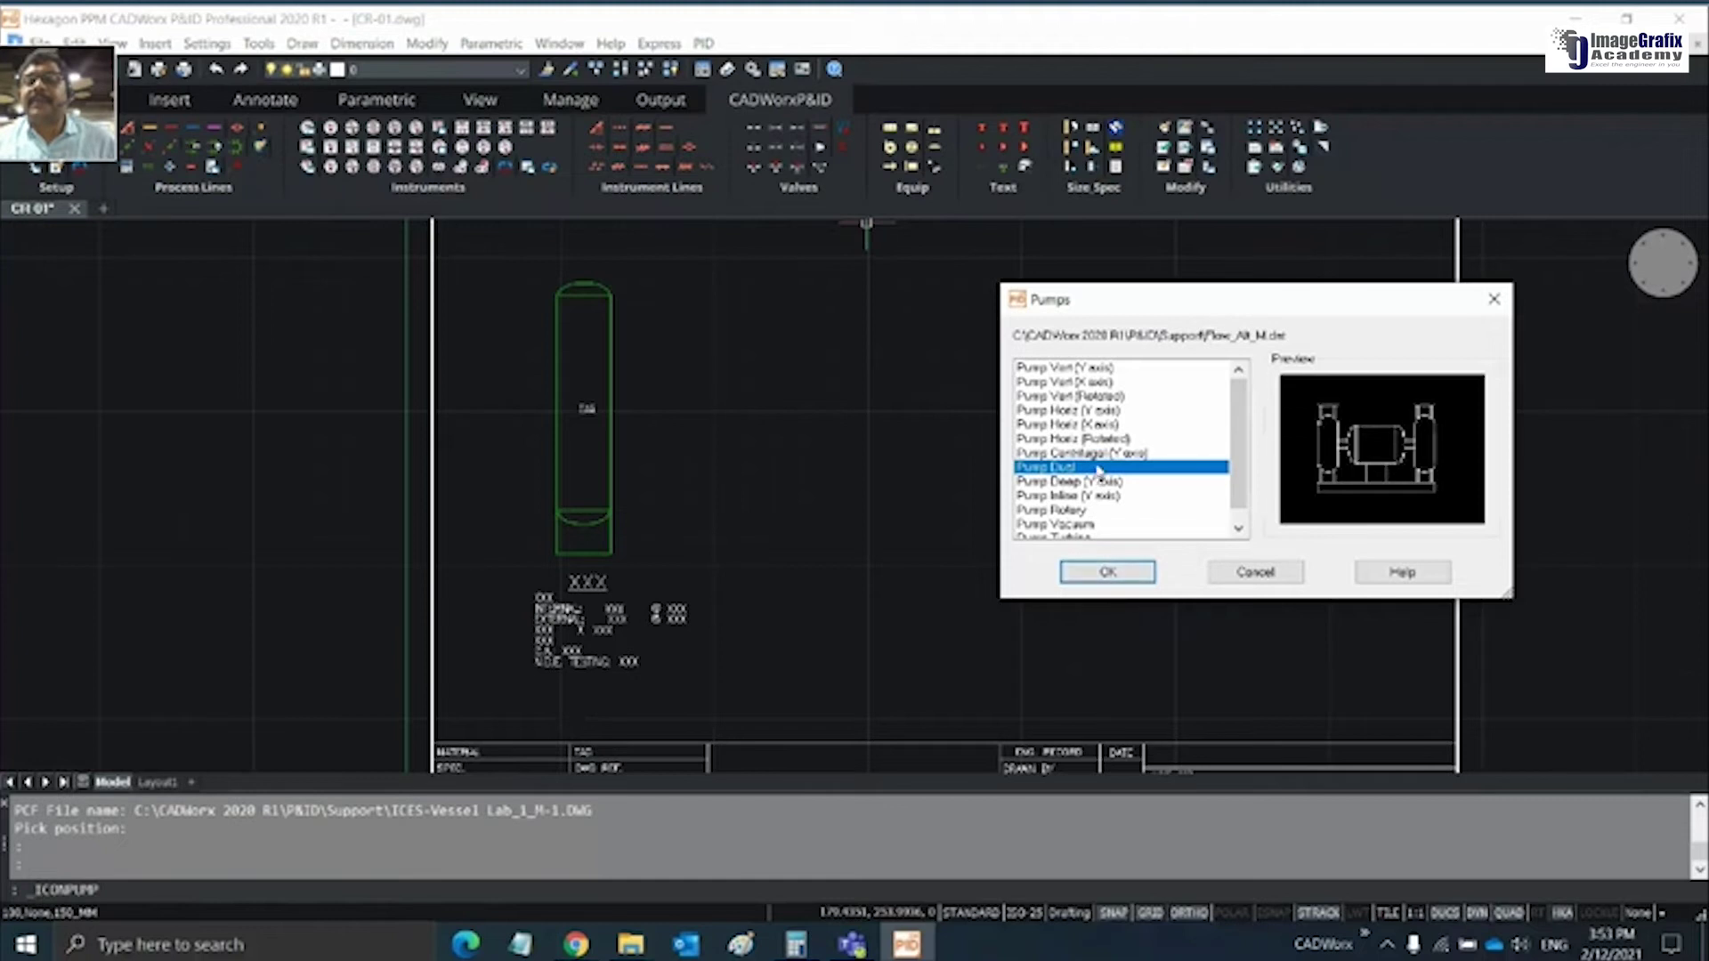
{"action": "left_click", "coordinate": [1097, 453]}
{"action": "left_click", "coordinate": [1109, 571]}
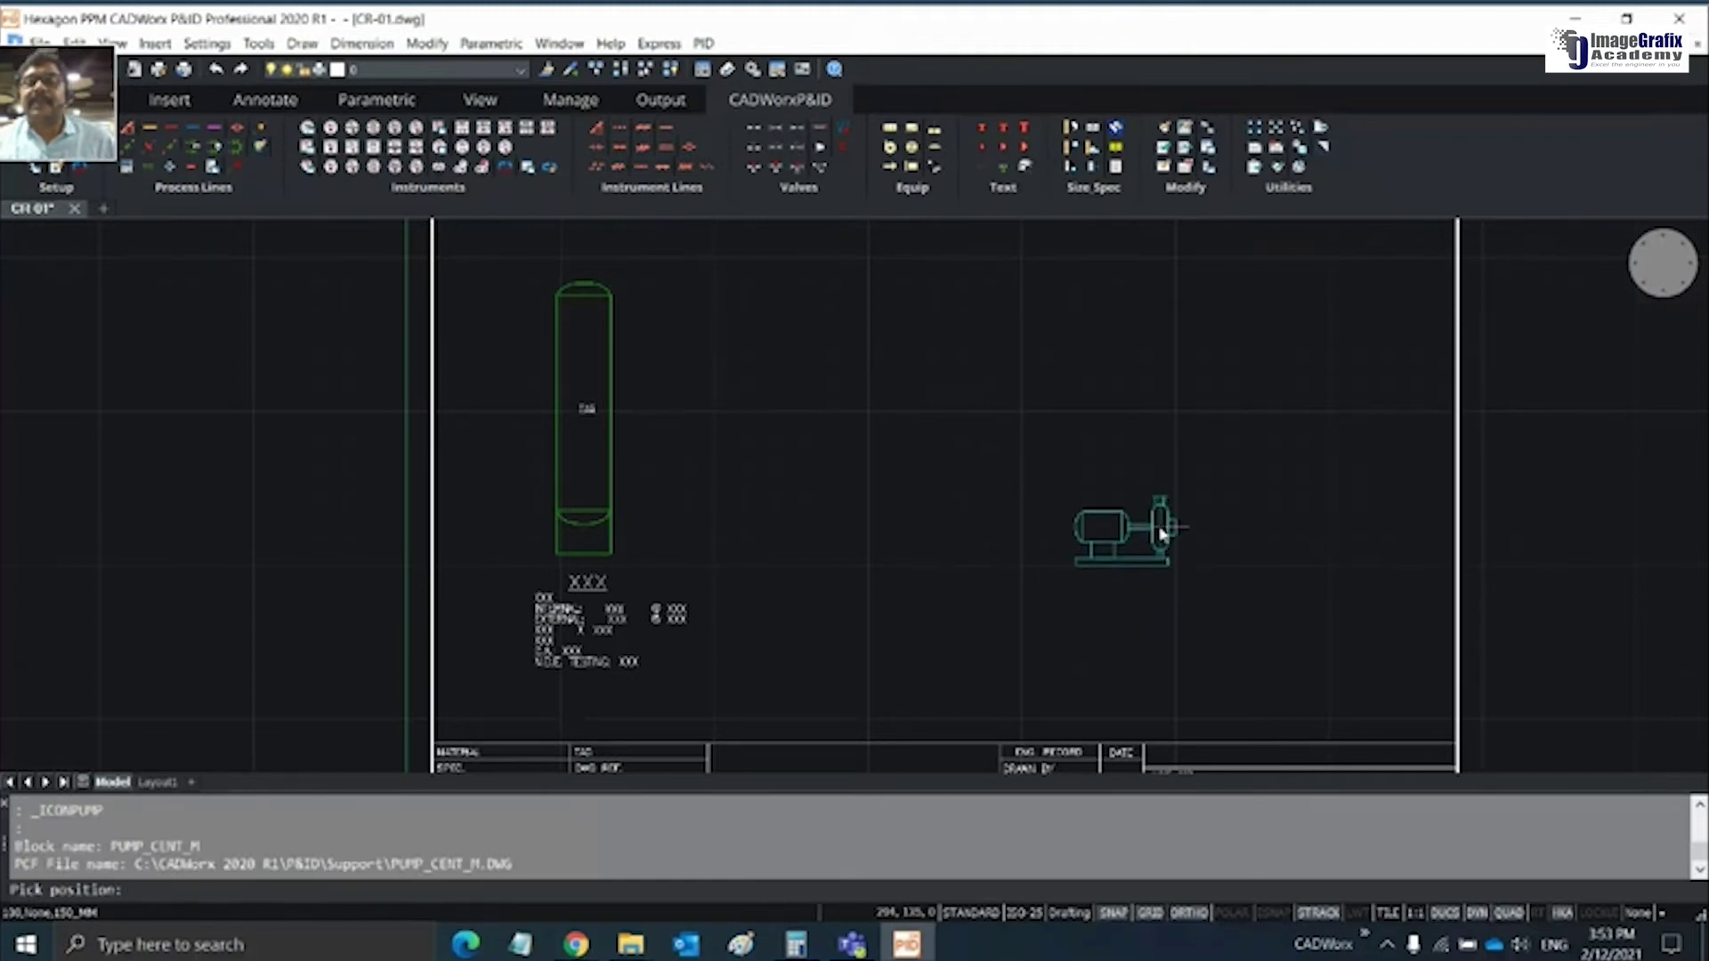
Place the pump right of the vessel, orient it, and add its TAG and service label
{"action": "left_click", "coordinate": [1157, 527]}
{"action": "left_click", "coordinate": [983, 534]}
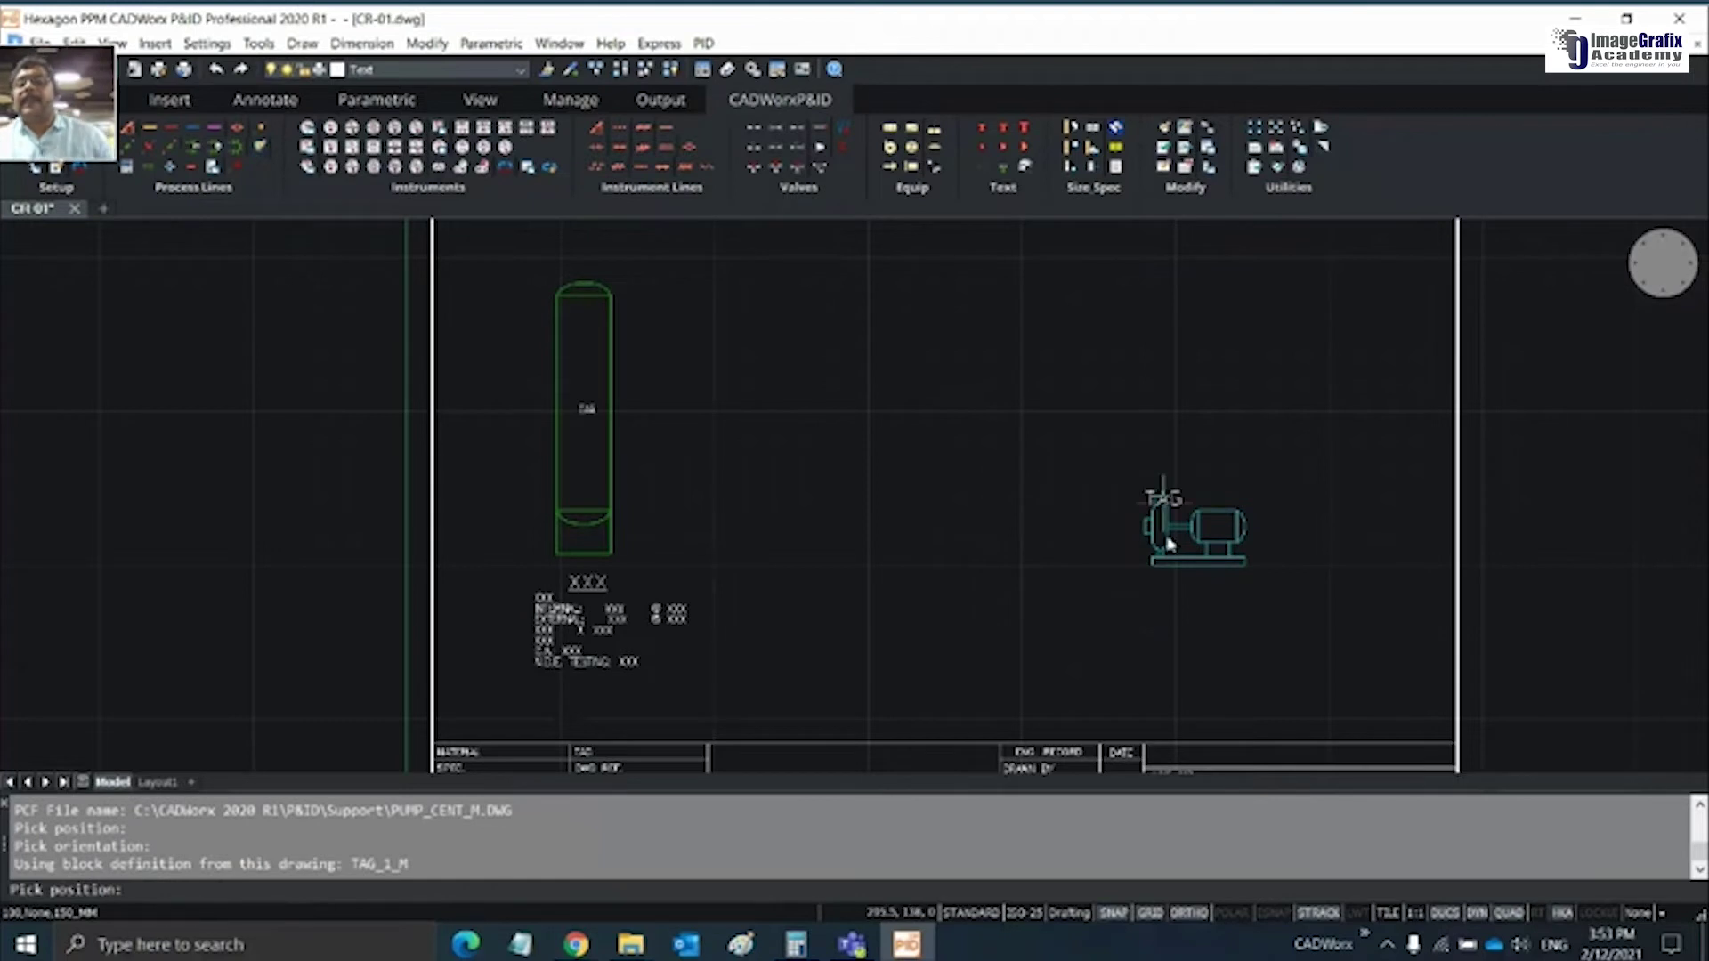
{"action": "left_click", "coordinate": [1187, 588]}
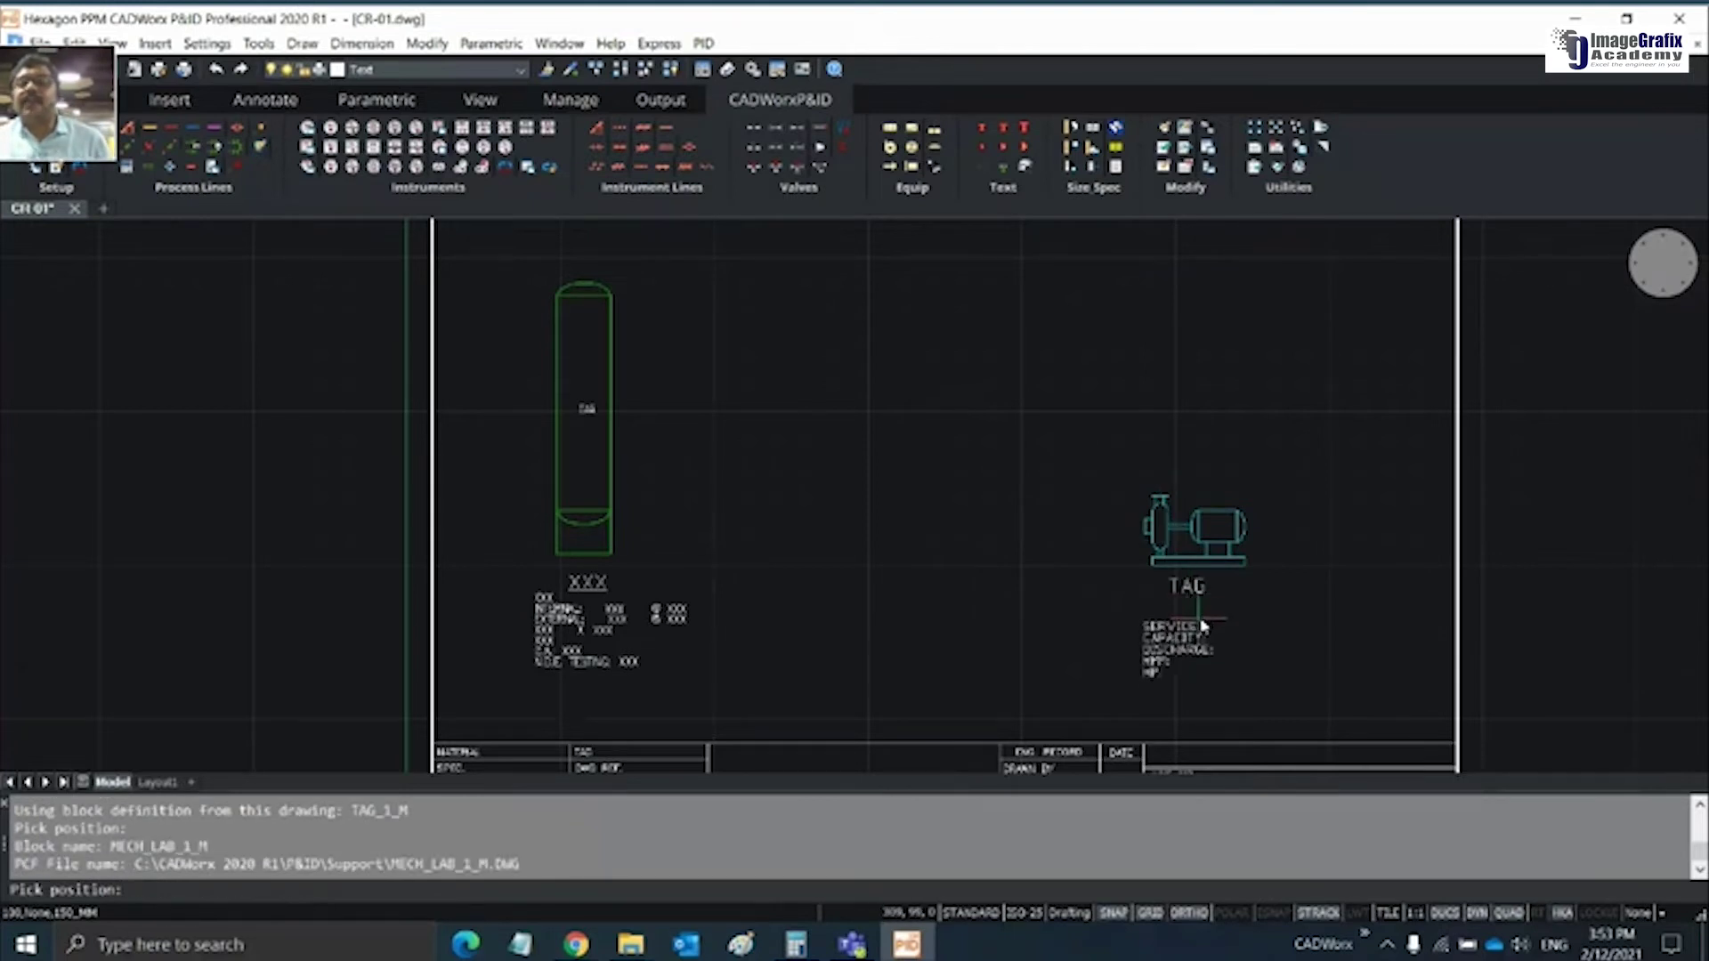
{"action": "left_click", "coordinate": [1203, 618]}
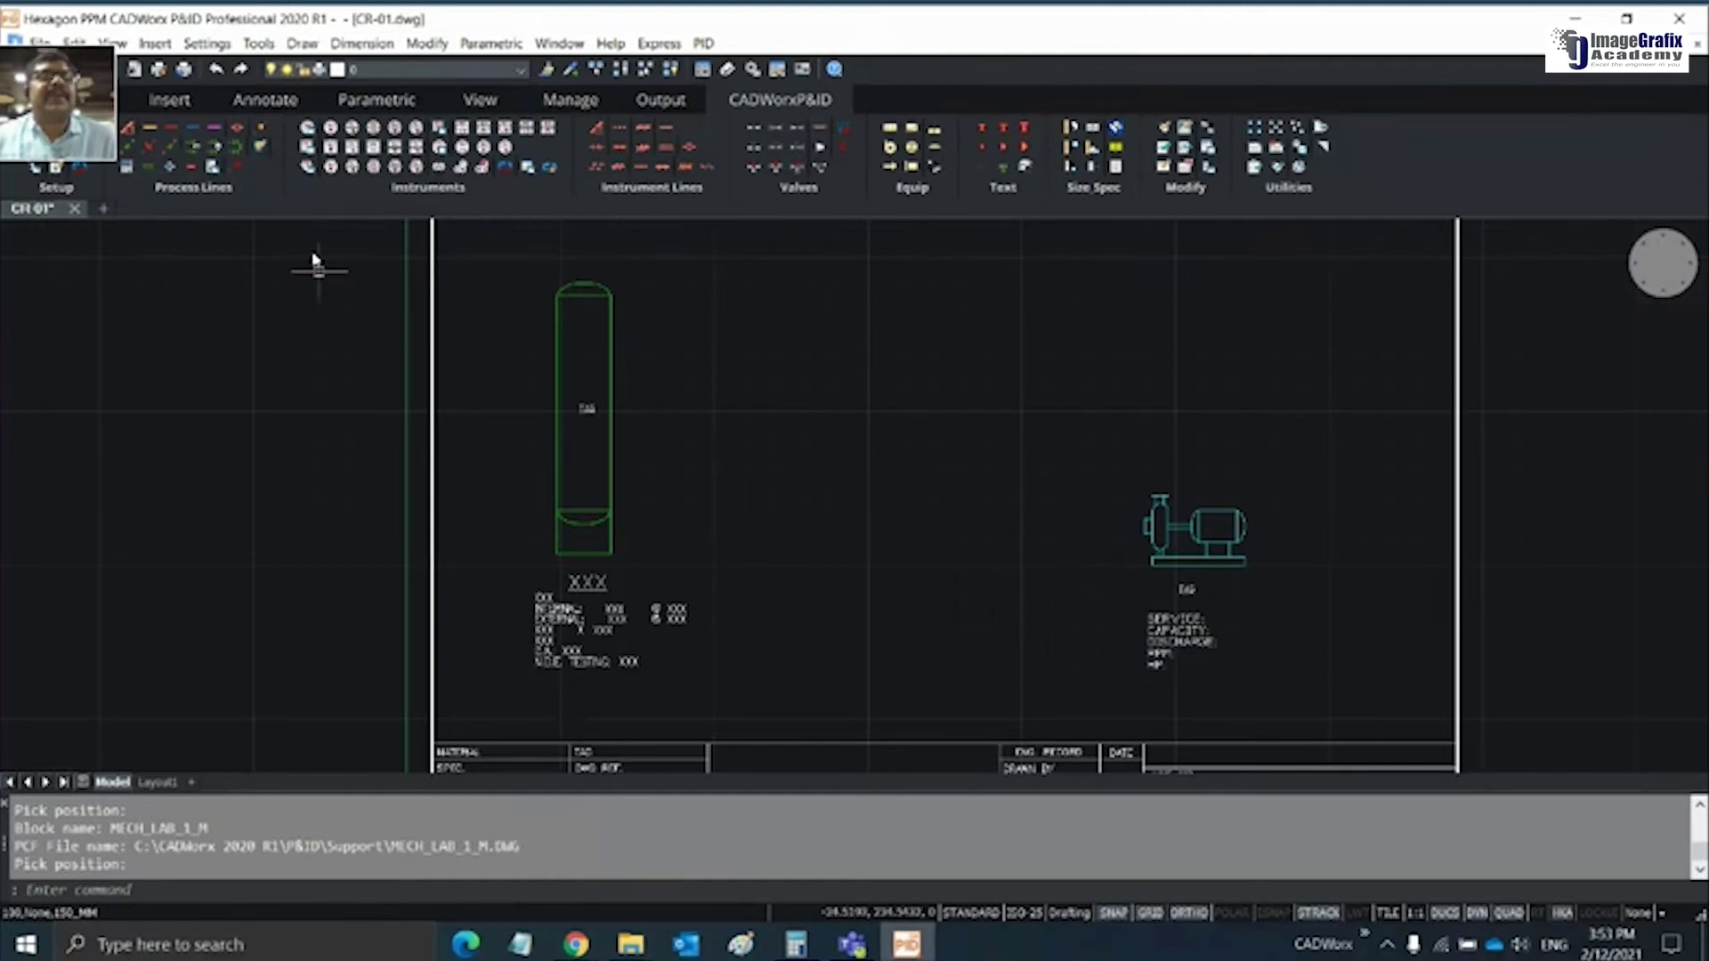
Add SERVICE, LINE_NUM and INSULATE categories to the line number format
{"action": "left_click", "coordinate": [129, 169]}
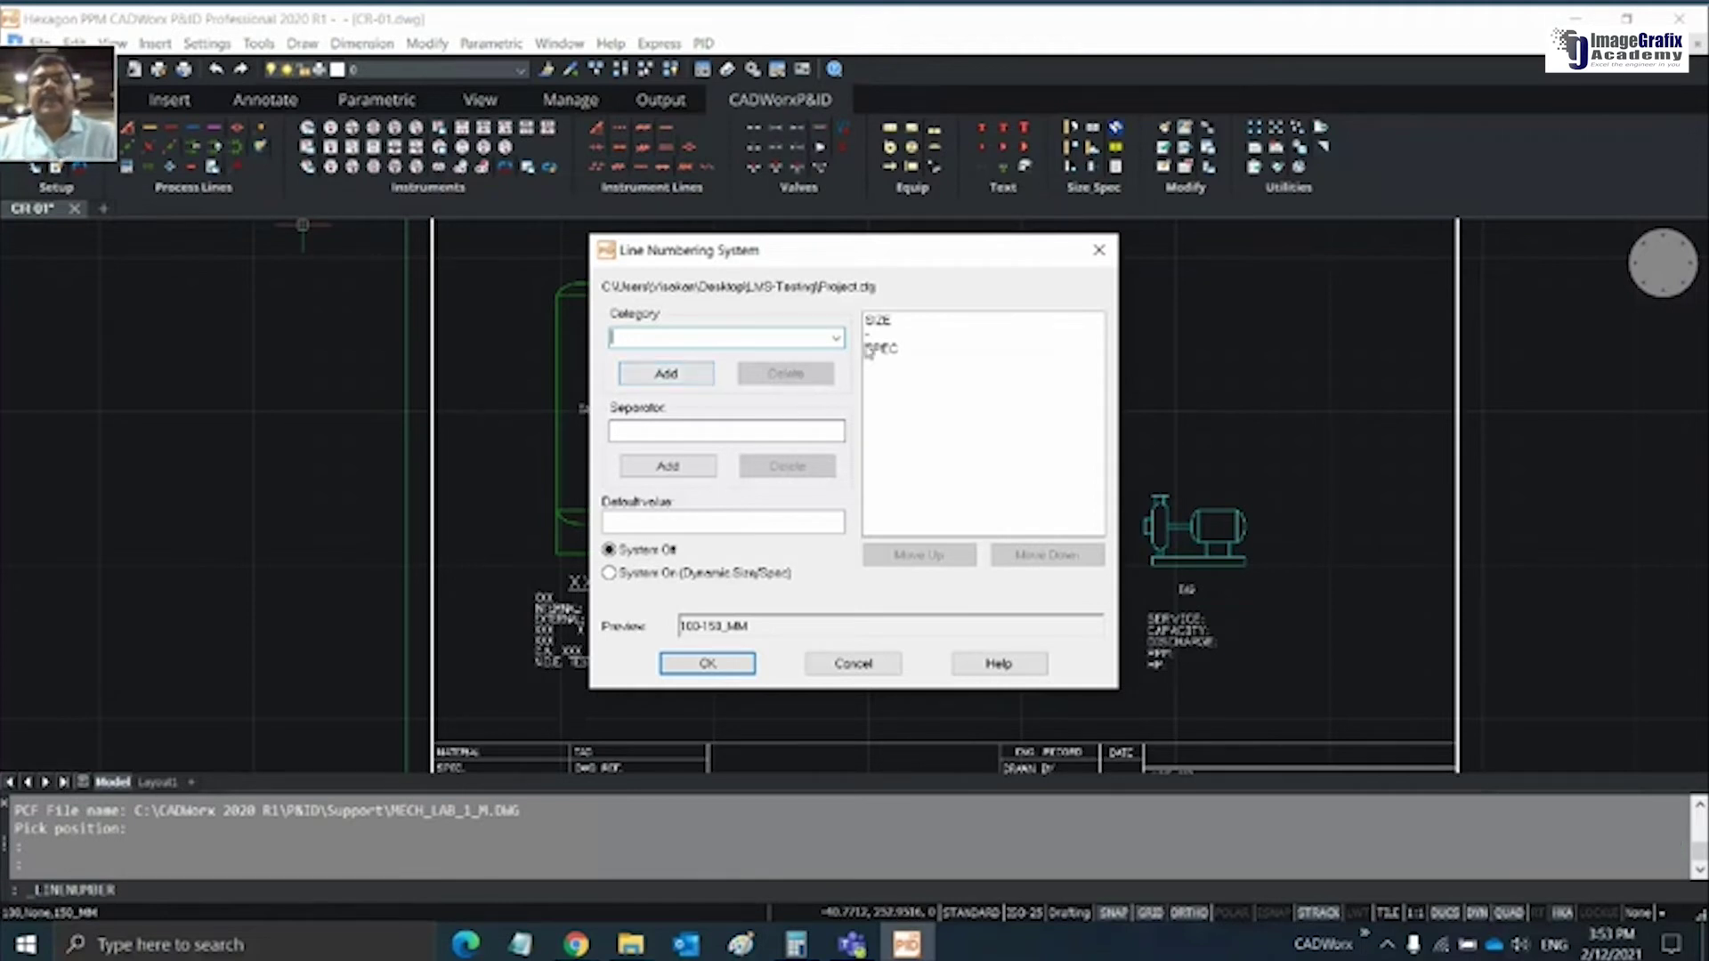
{"action": "left_click", "coordinate": [835, 339]}
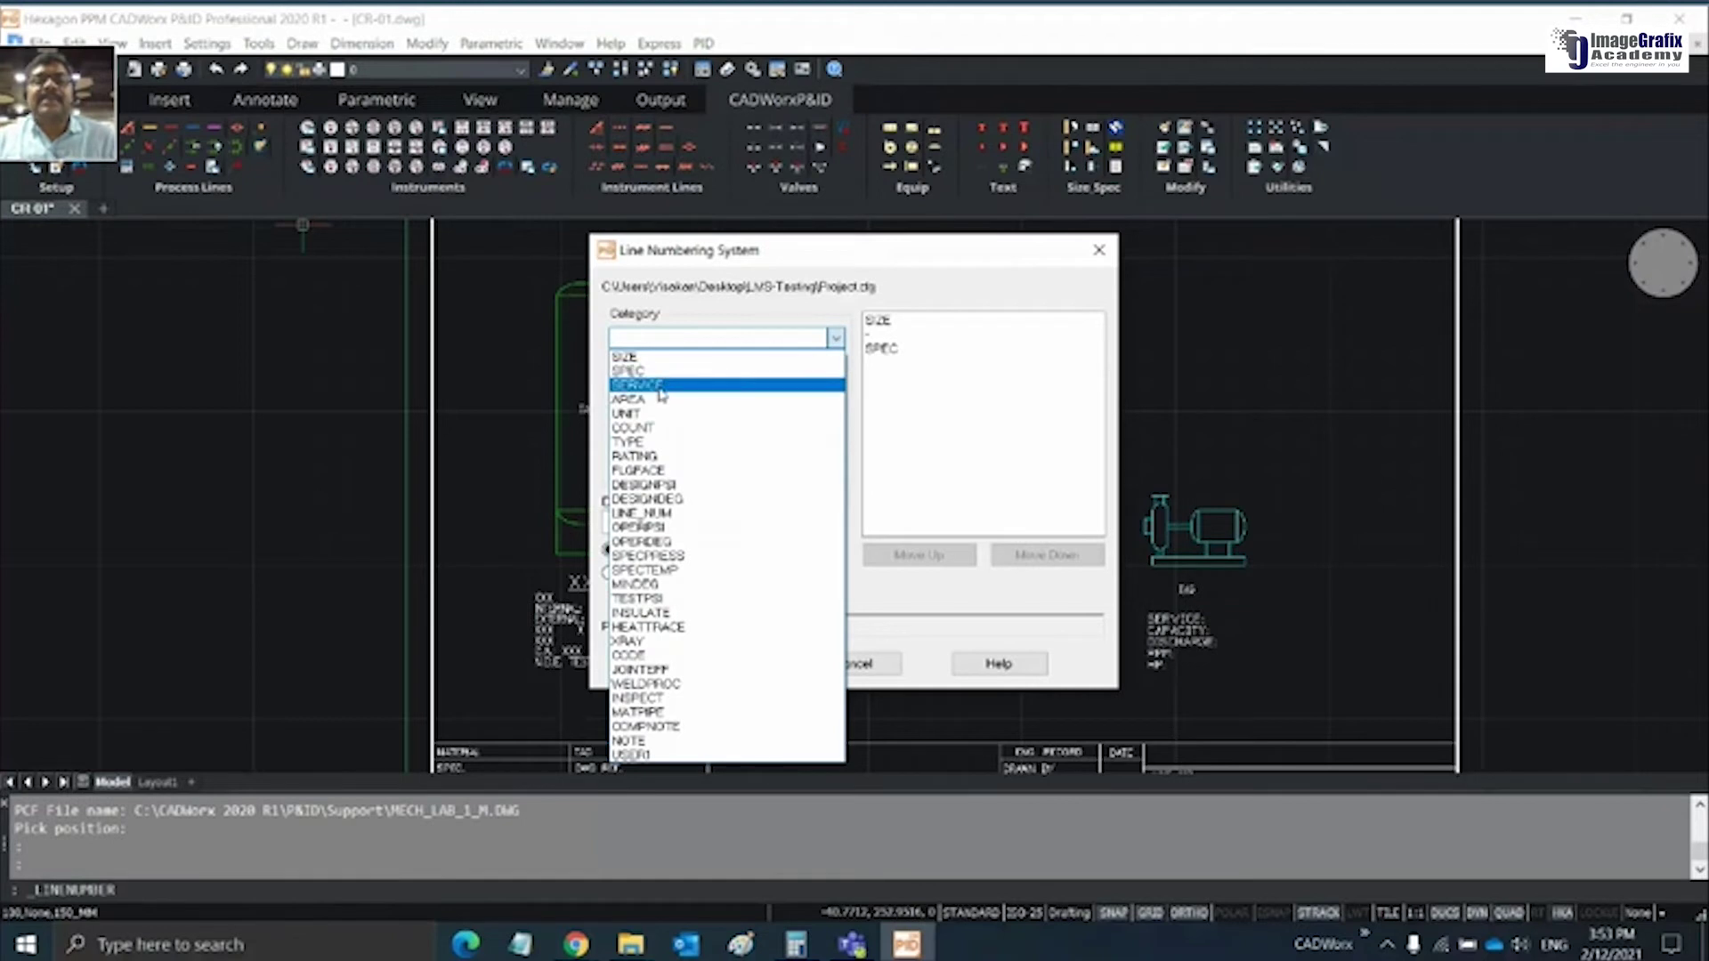
{"action": "left_click", "coordinate": [666, 384]}
{"action": "left_click", "coordinate": [668, 374]}
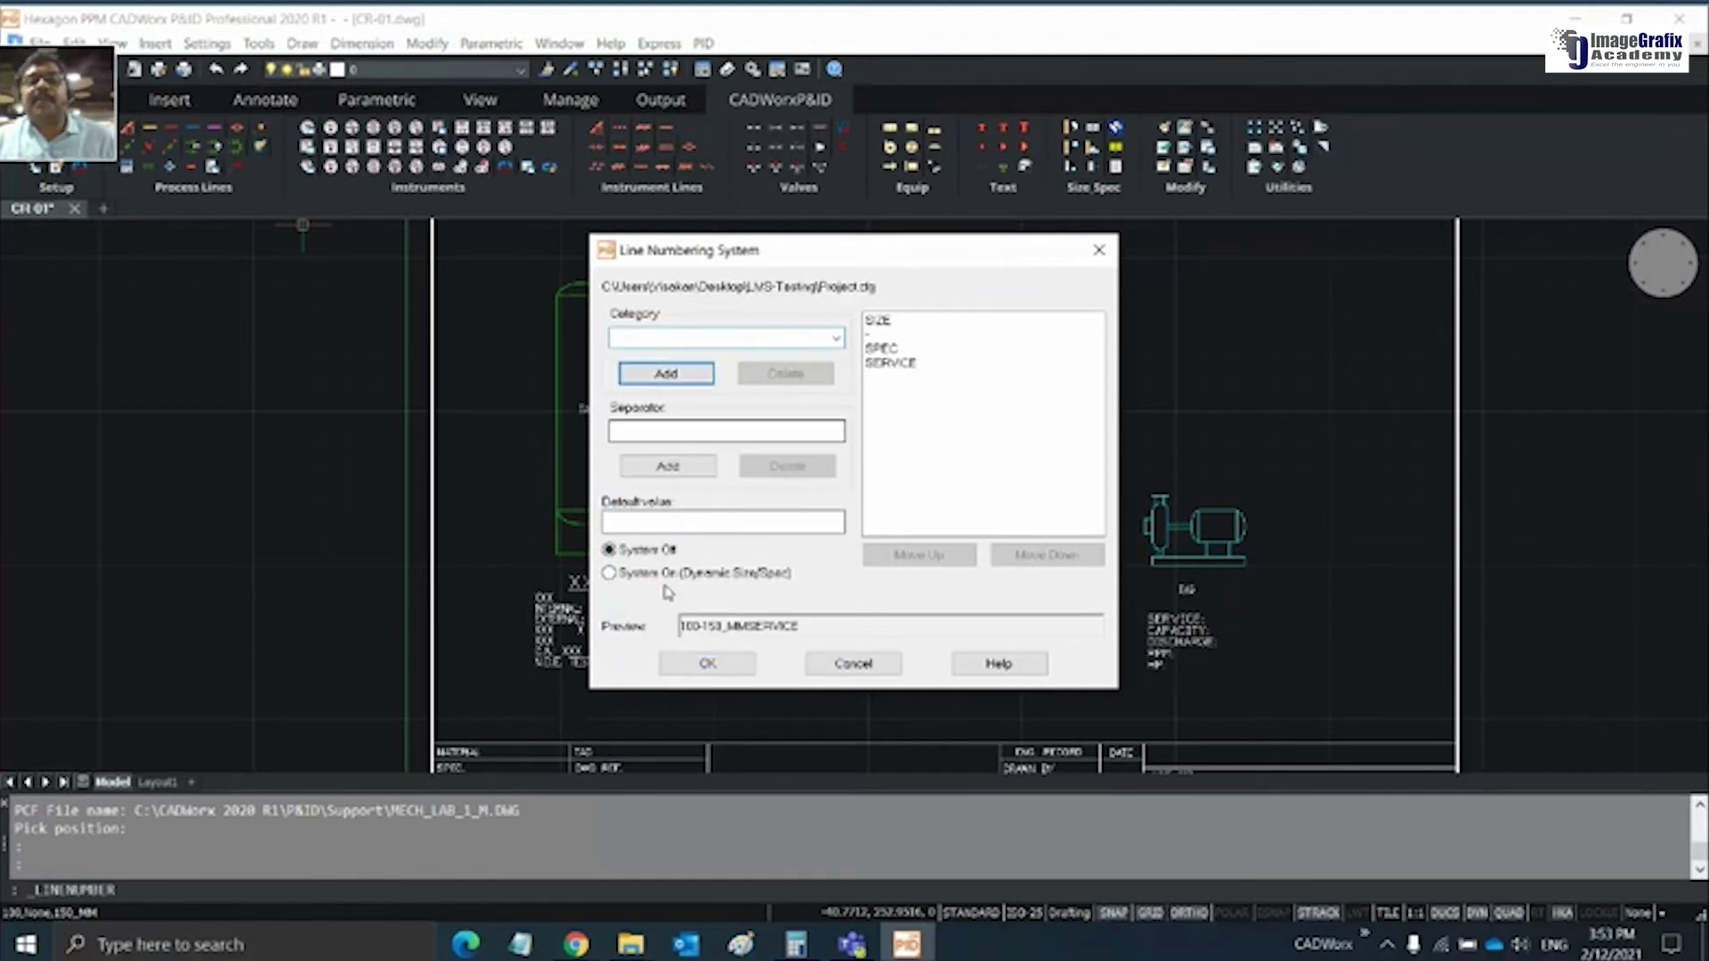
{"action": "left_click", "coordinate": [838, 339]}
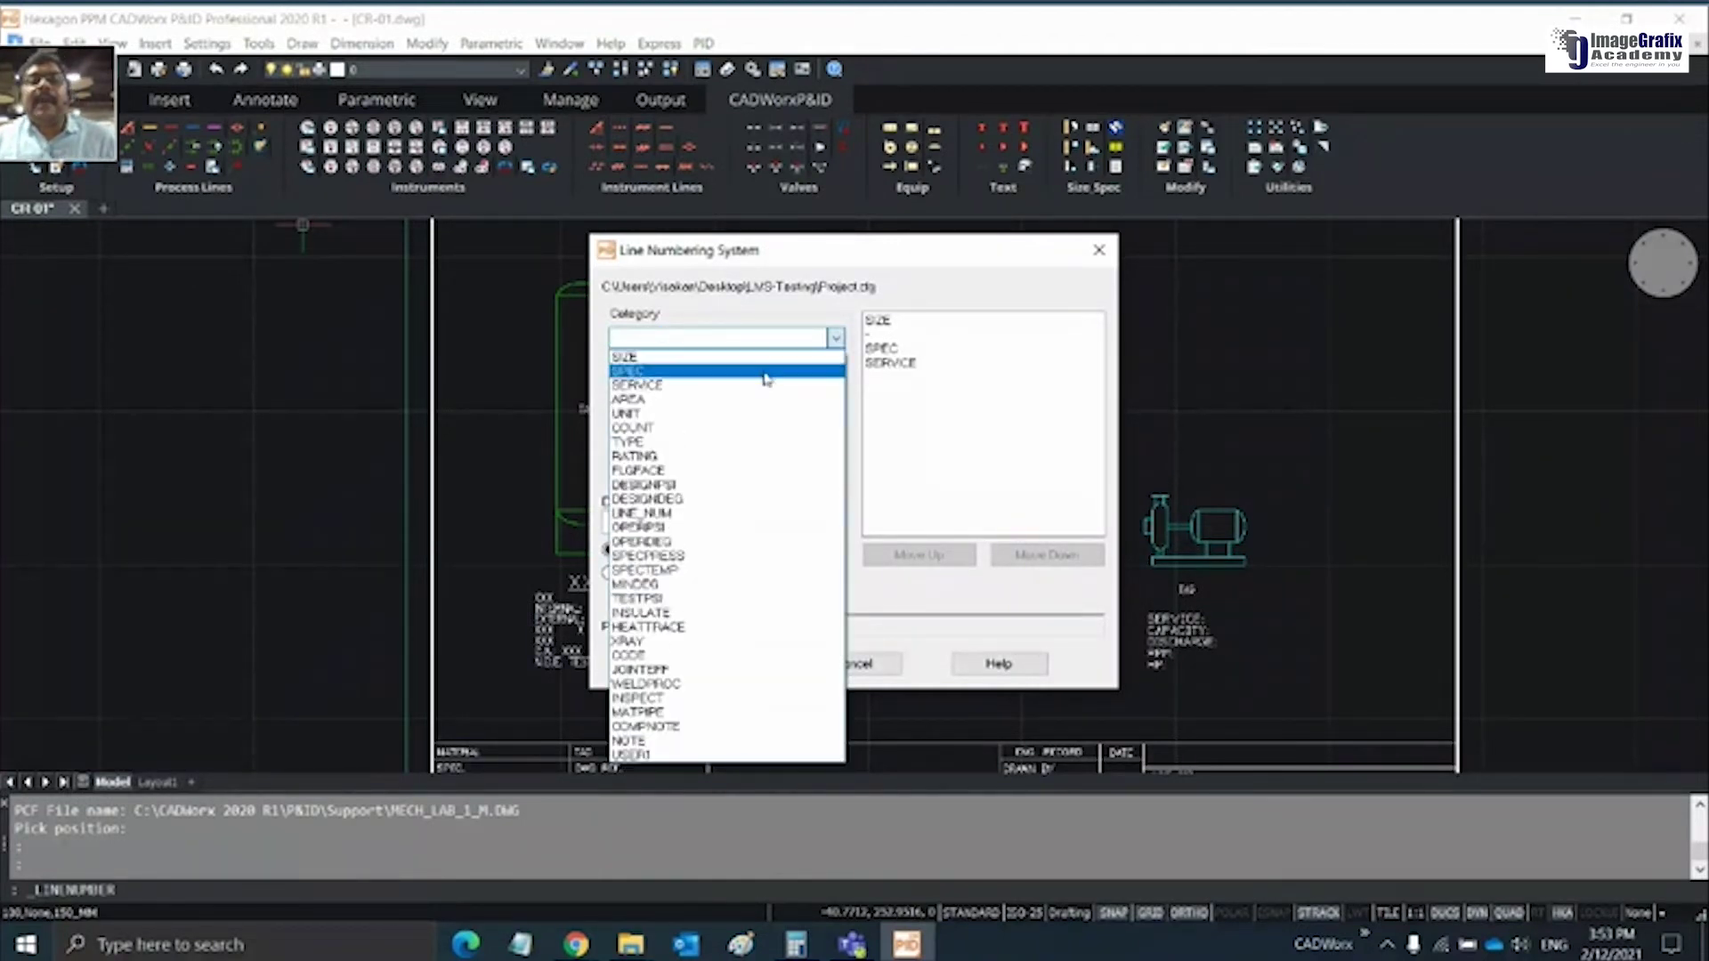
{"action": "left_click", "coordinate": [641, 513]}
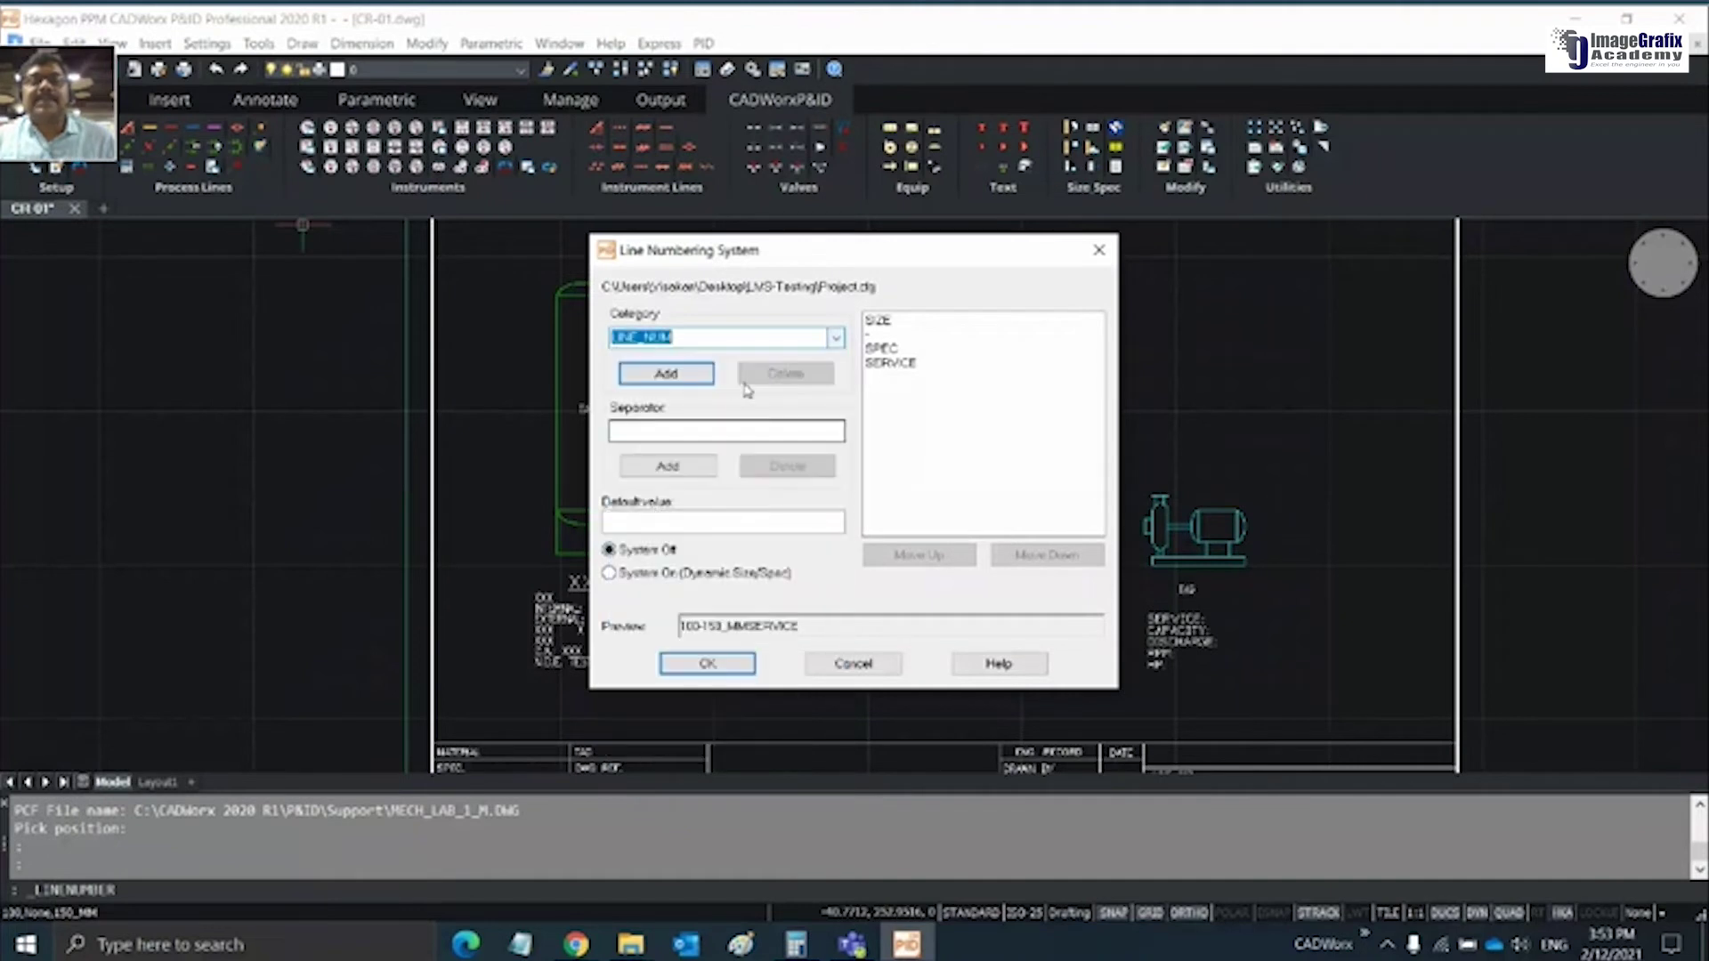
{"action": "left_click", "coordinate": [666, 373]}
{"action": "left_click", "coordinate": [835, 339]}
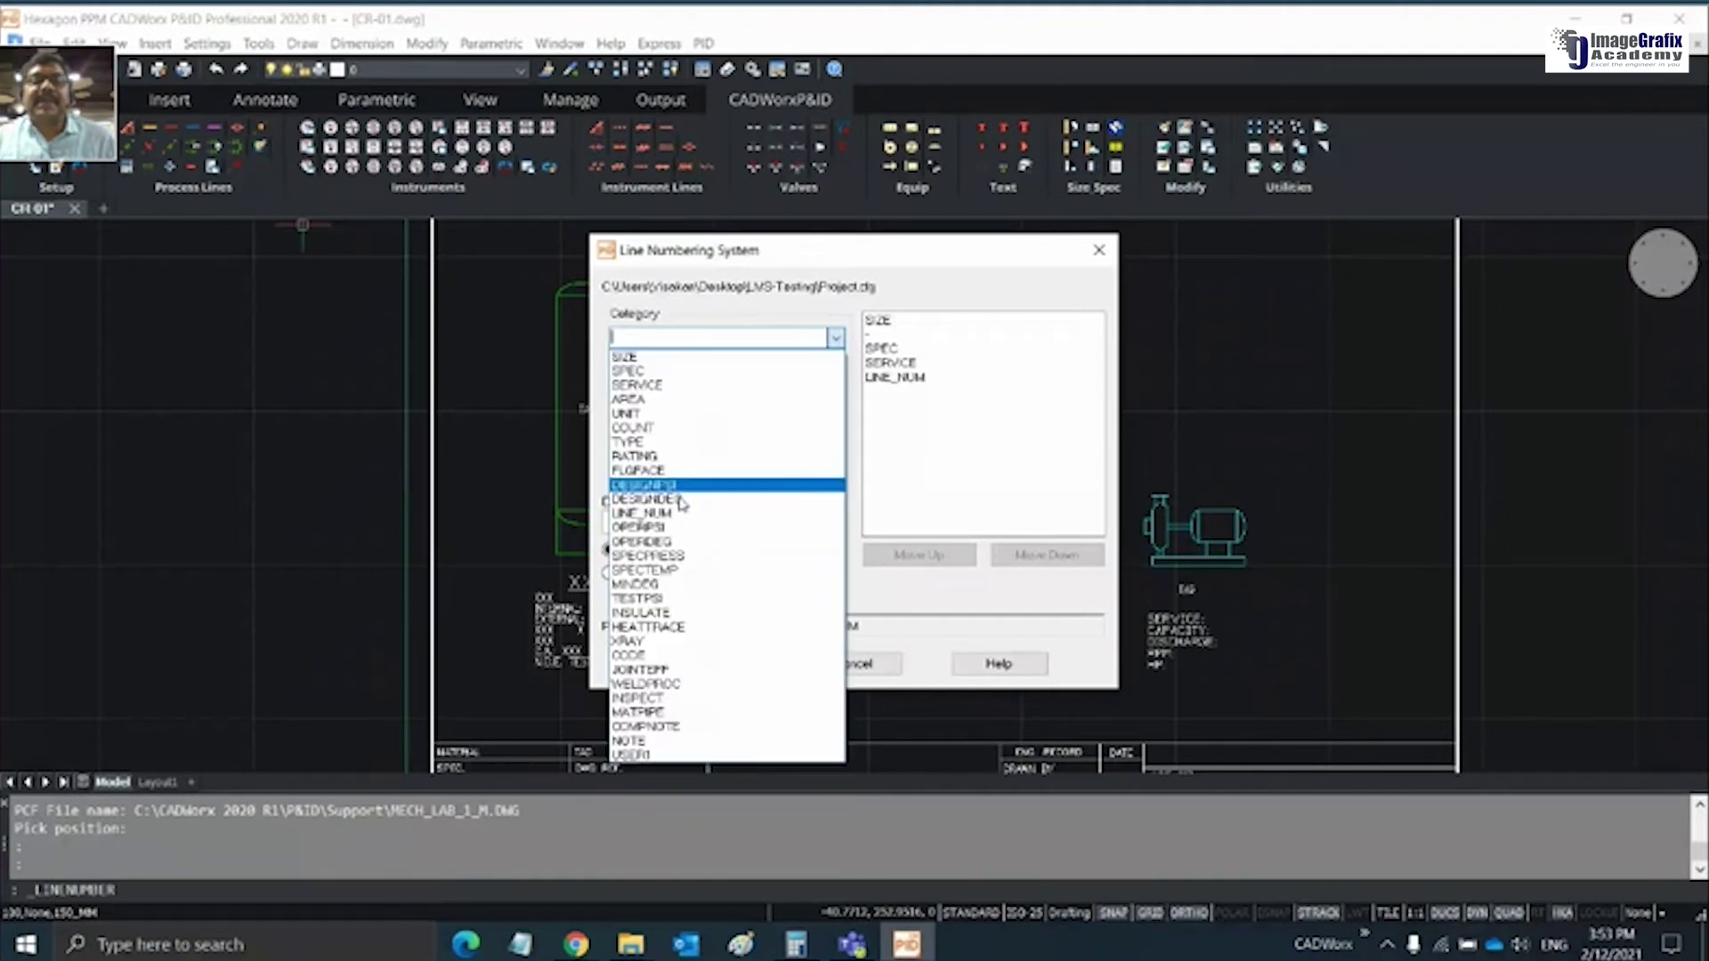
{"action": "left_click", "coordinate": [655, 616]}
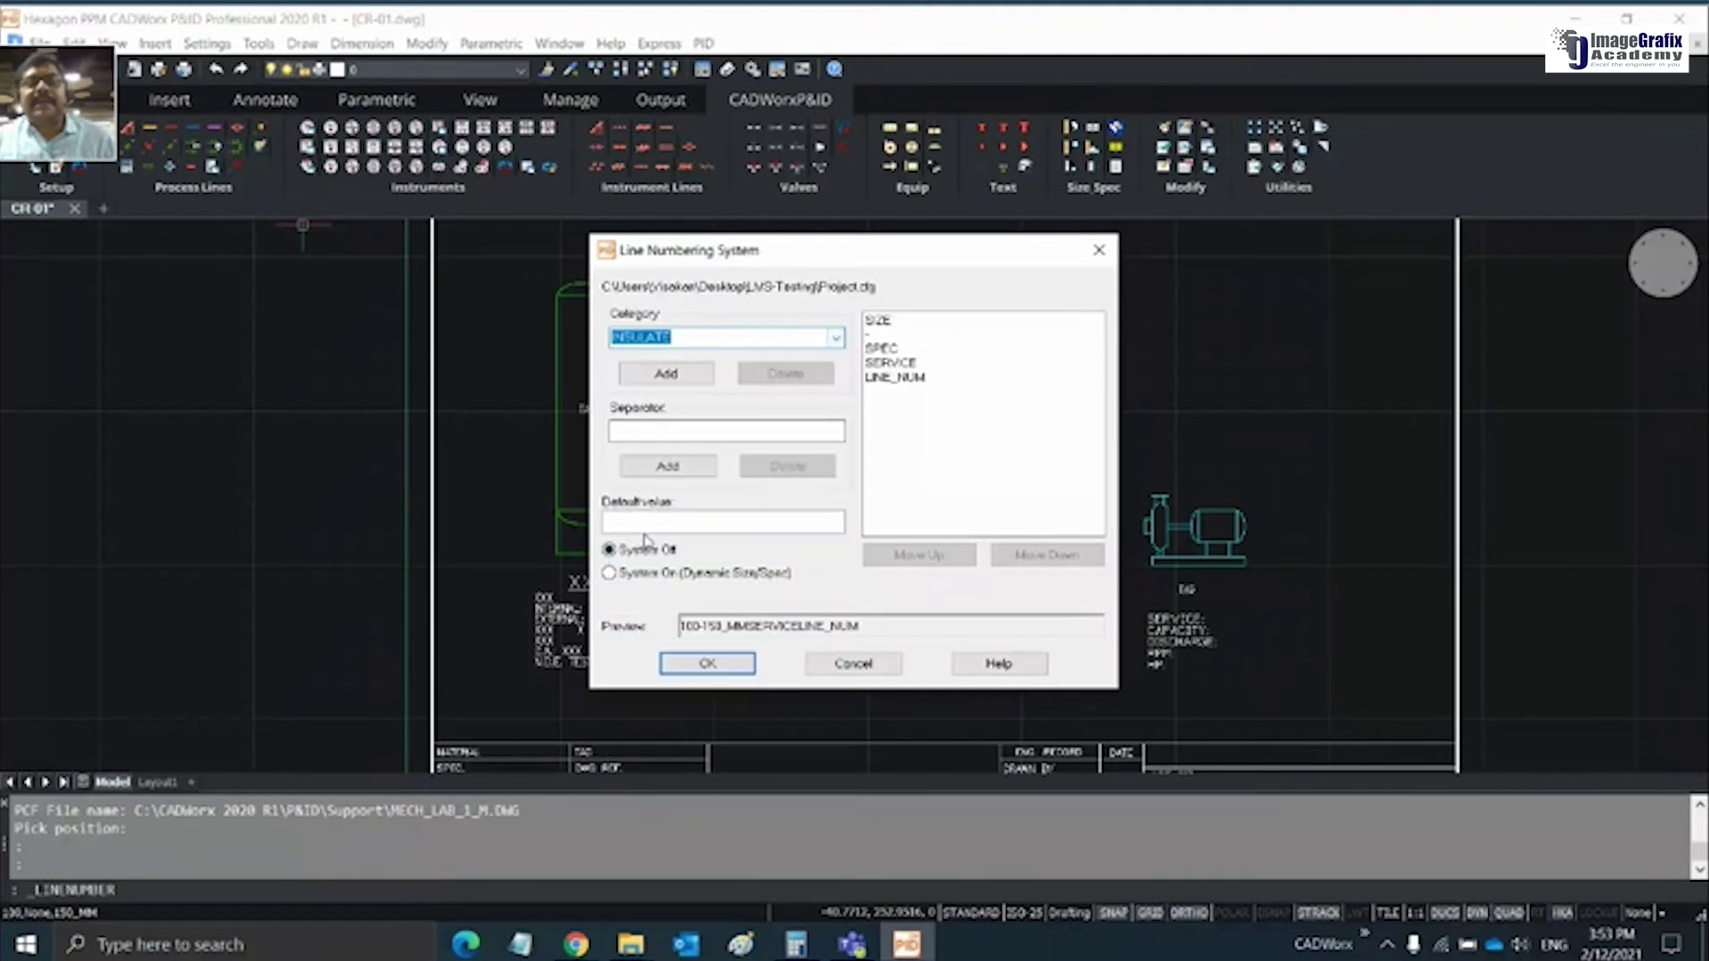
{"action": "left_click", "coordinate": [669, 375]}
Insert hyphens between SPEC, SERVICE, LINE_NUM and INSULATE and accept the format
{"action": "left_click", "coordinate": [654, 432]}
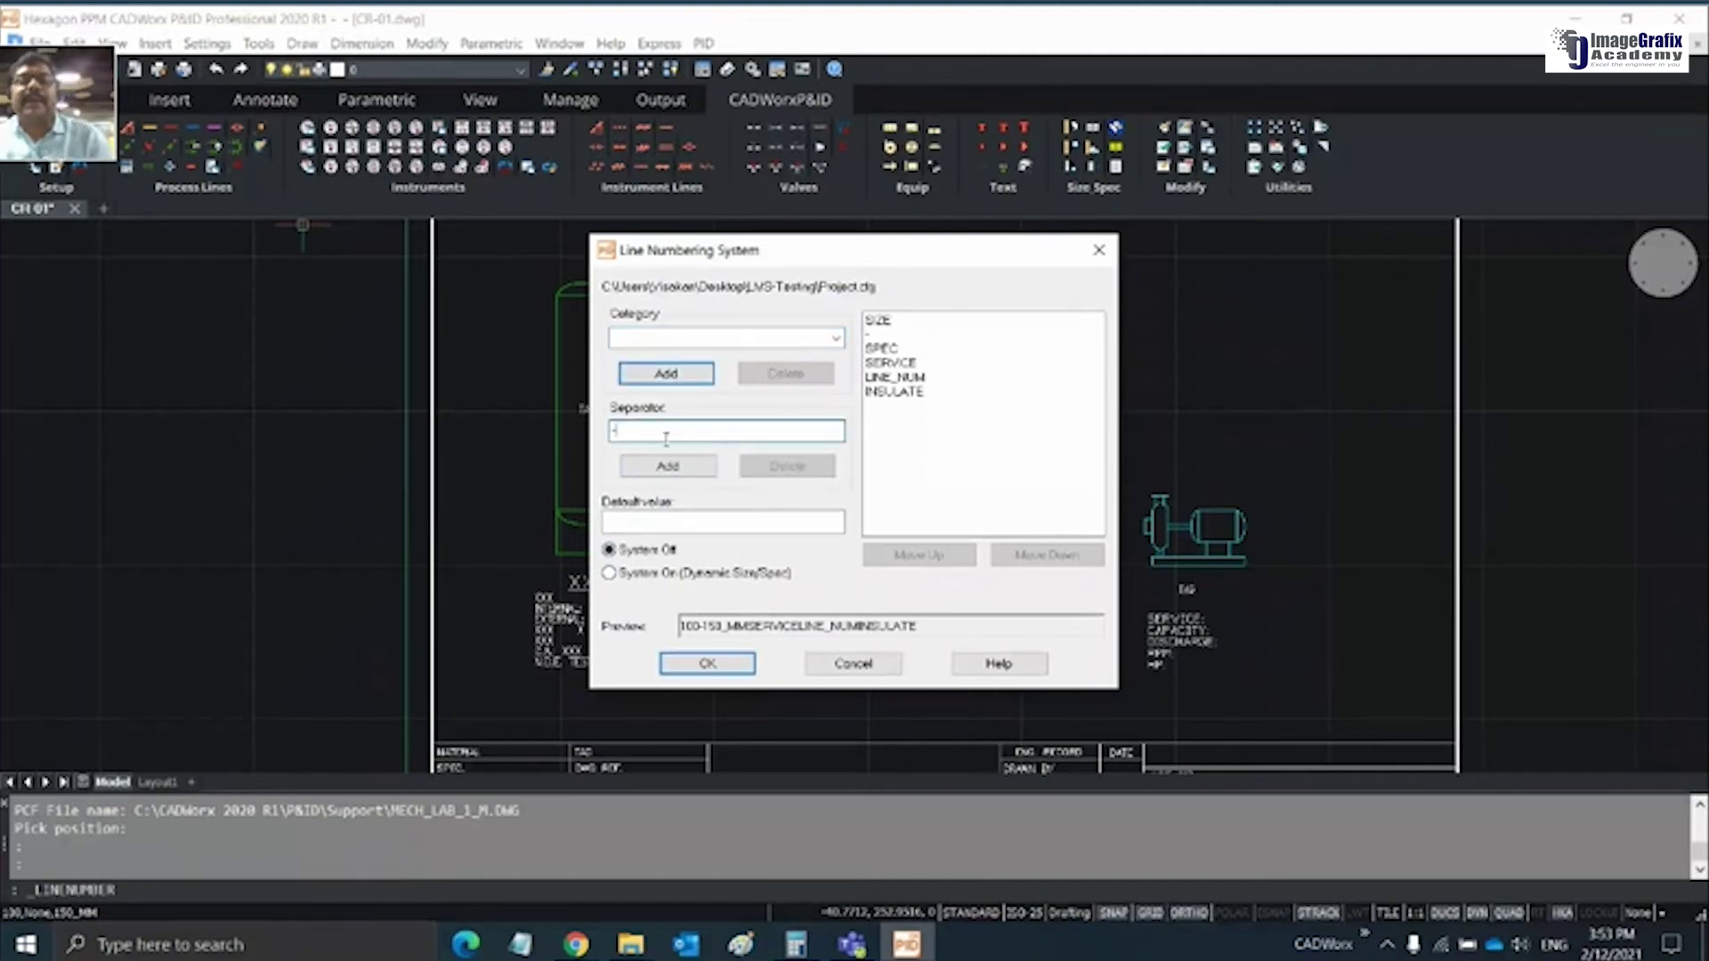
{"action": "left_click", "coordinate": [673, 470]}
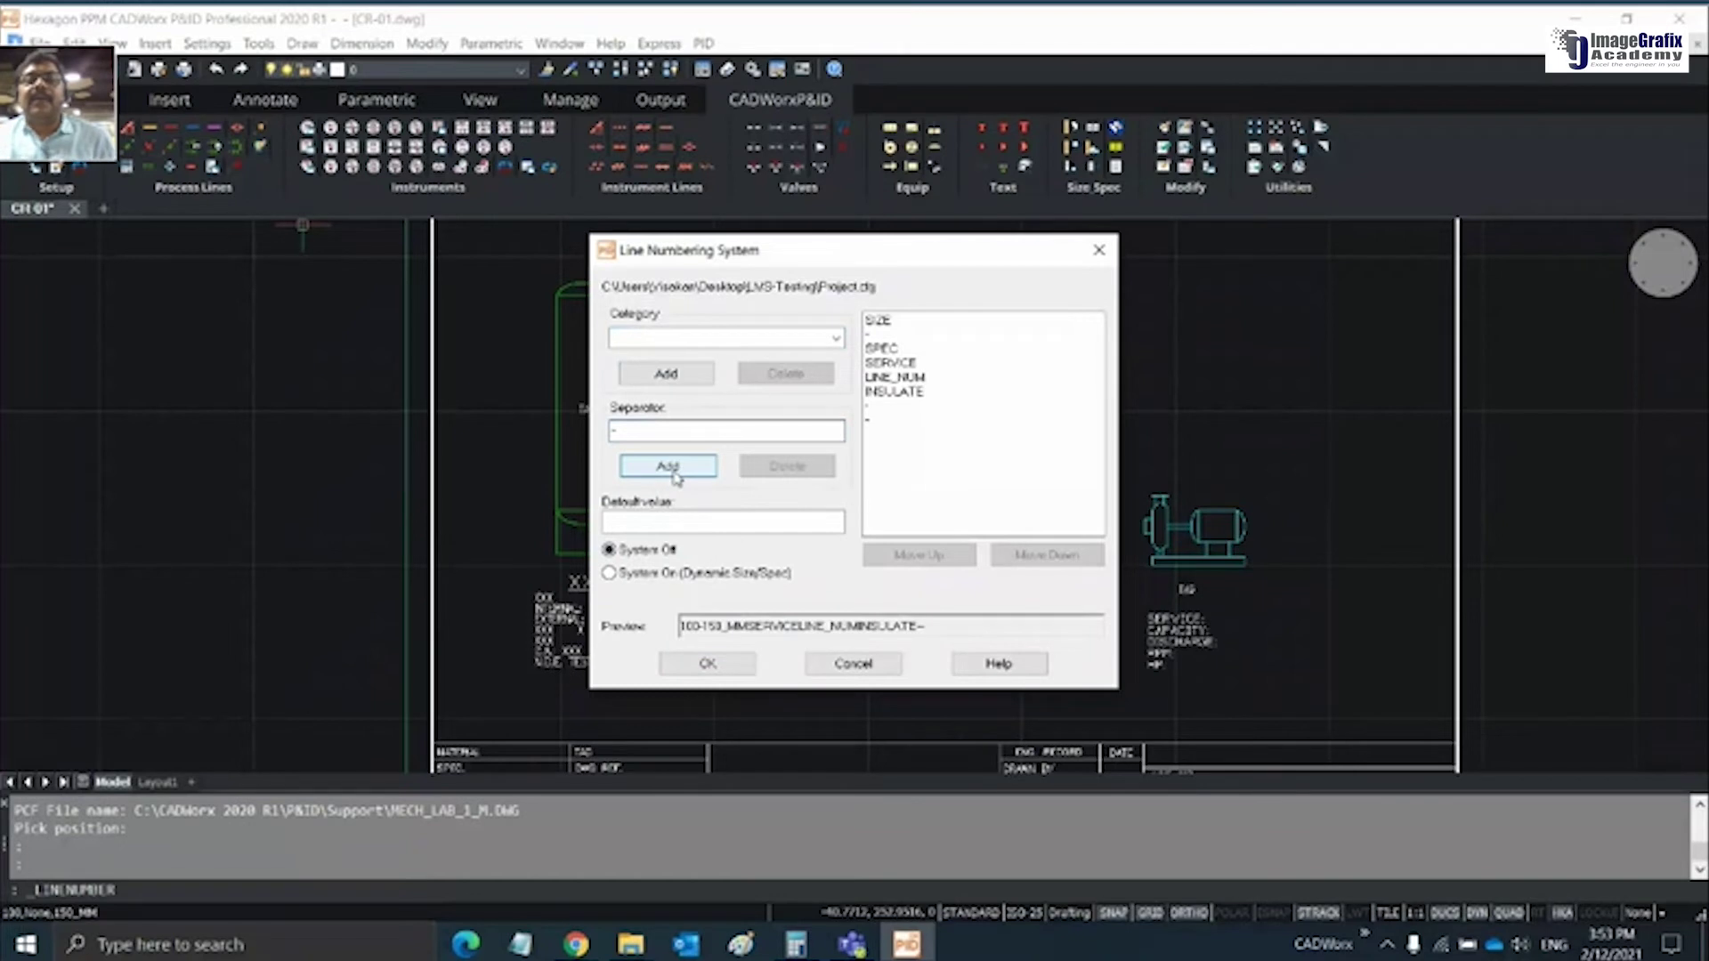
{"action": "left_click", "coordinate": [890, 406]}
{"action": "left_click", "coordinate": [908, 556]}
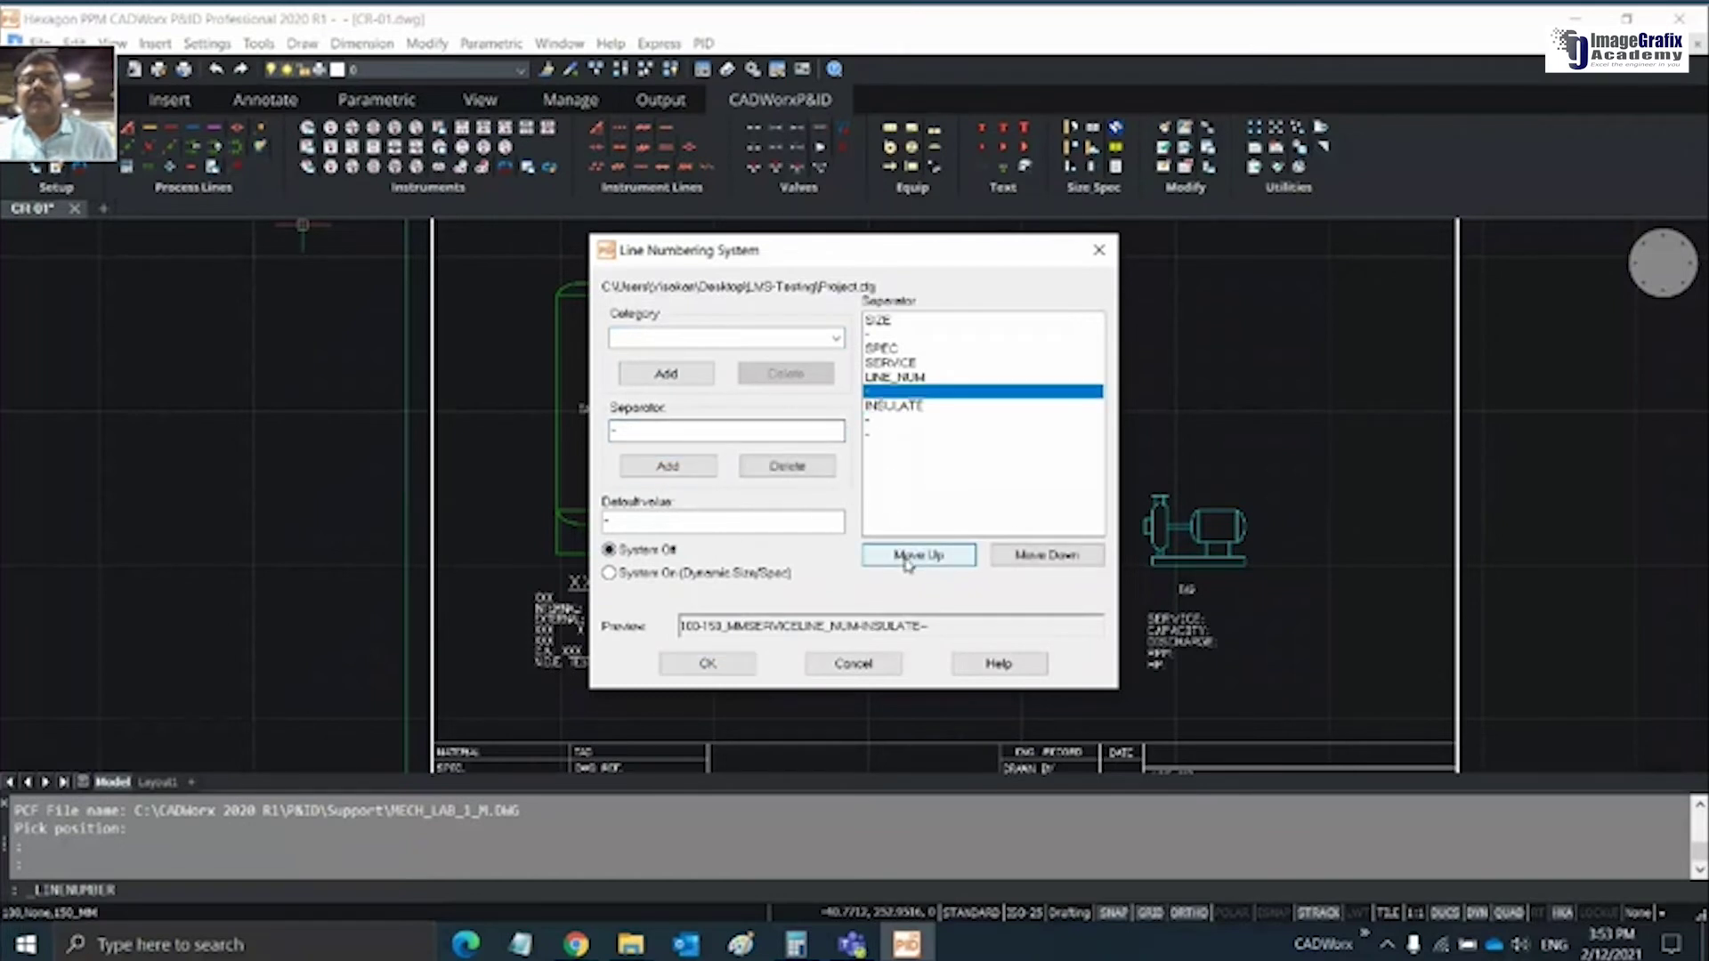
{"action": "left_click", "coordinate": [906, 560]}
{"action": "left_click", "coordinate": [907, 560]}
{"action": "left_click", "coordinate": [885, 419]}
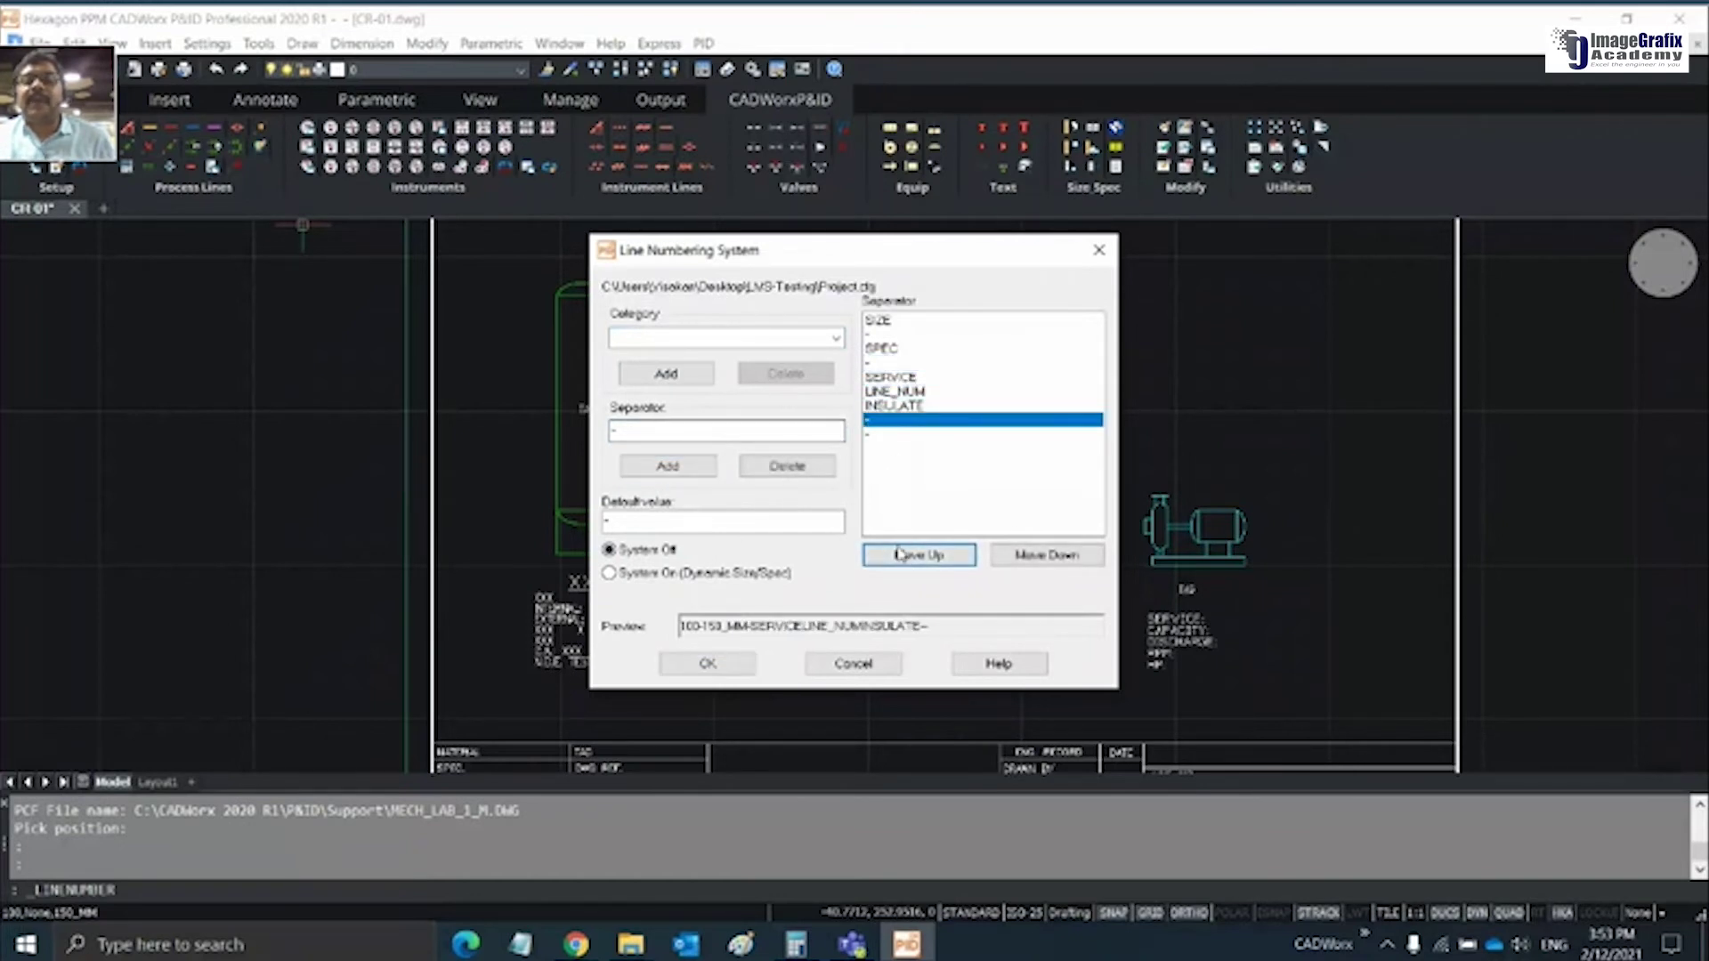
{"action": "left_click", "coordinate": [901, 555]}
{"action": "left_click", "coordinate": [900, 555]}
{"action": "left_click", "coordinate": [881, 434]}
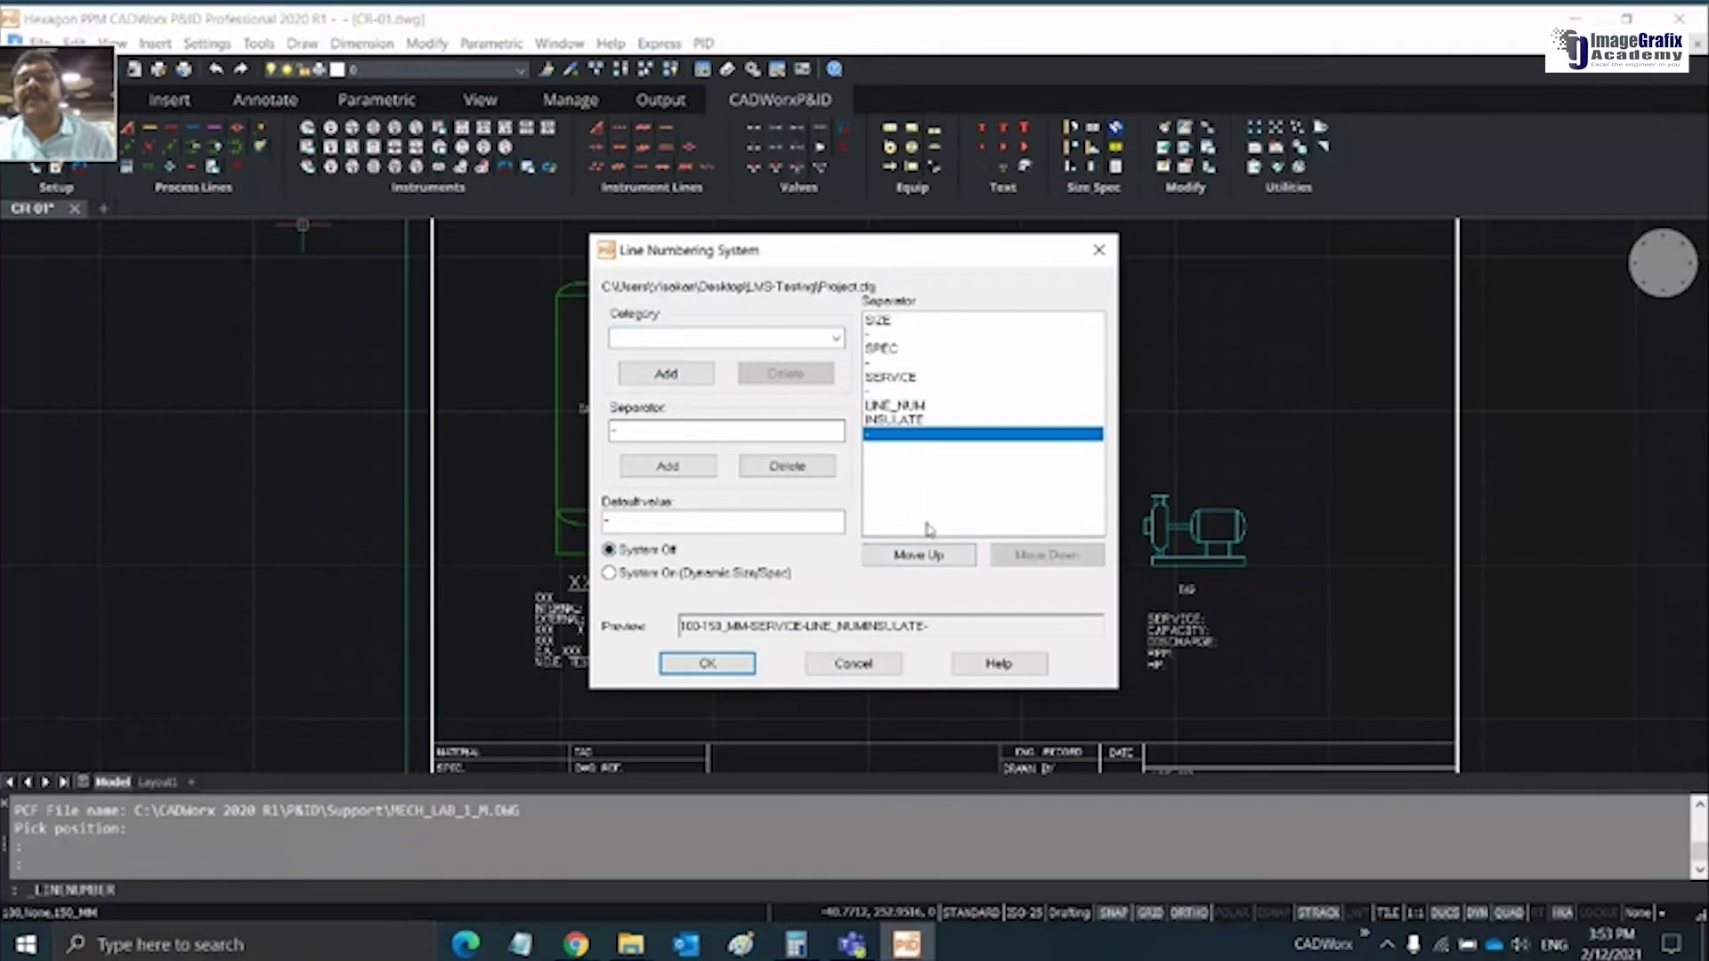
{"action": "left_click", "coordinate": [917, 555]}
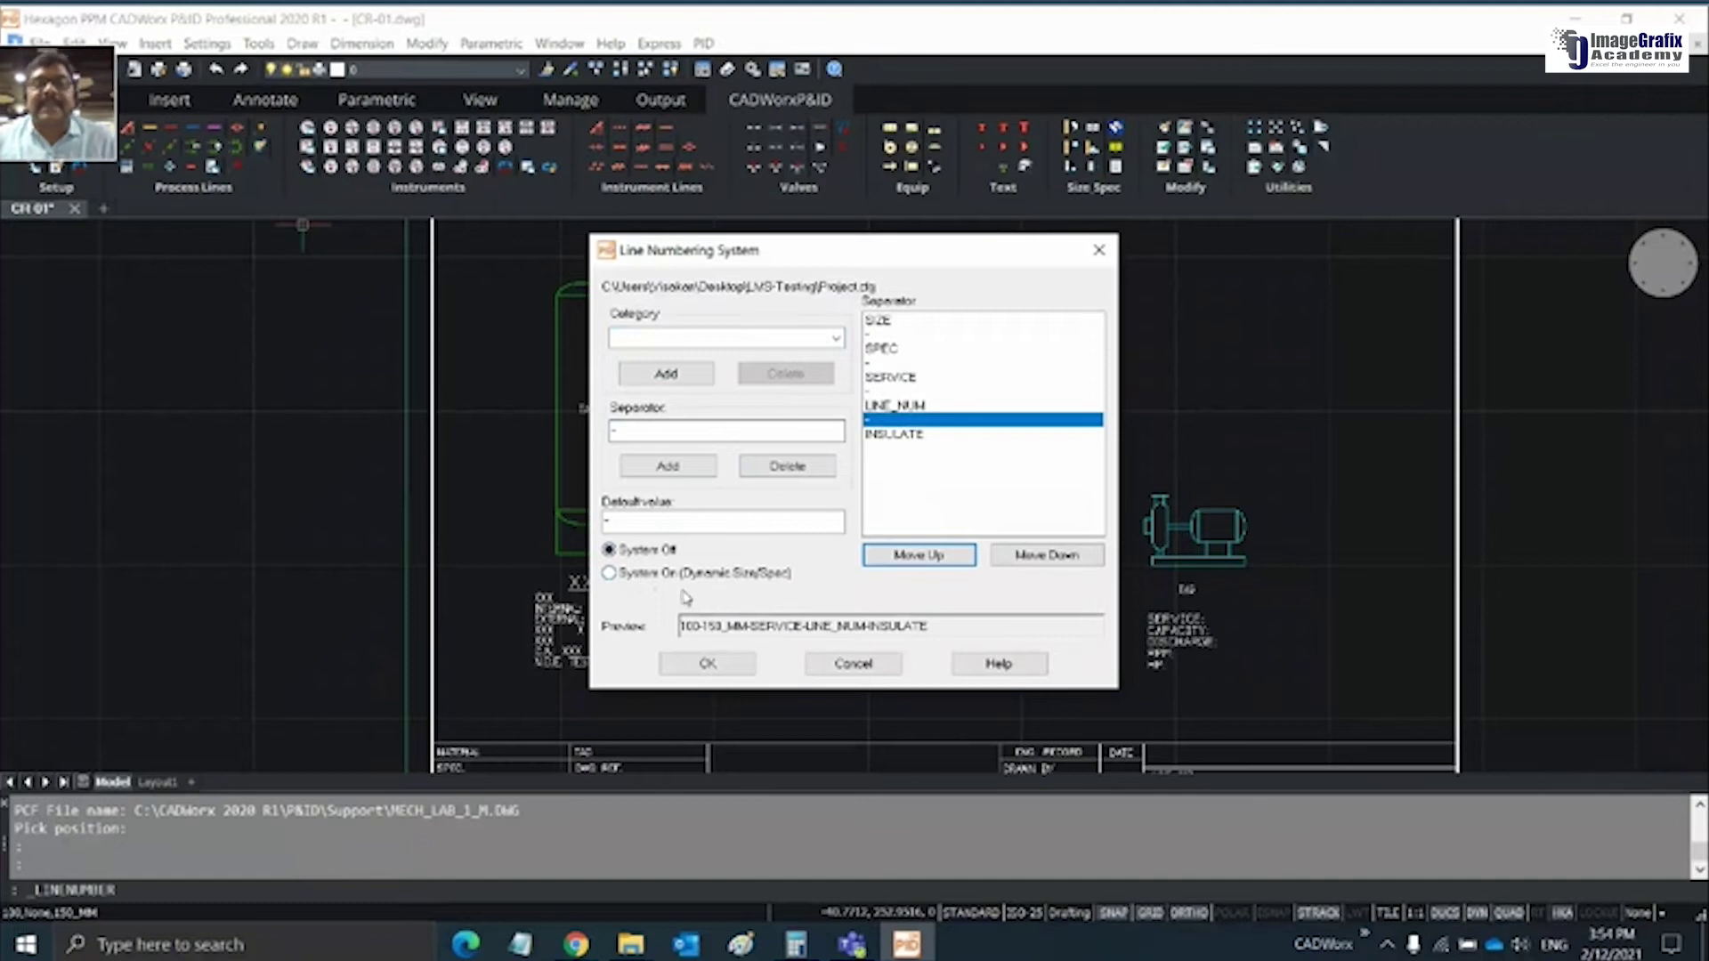
{"action": "left_click", "coordinate": [707, 663]}
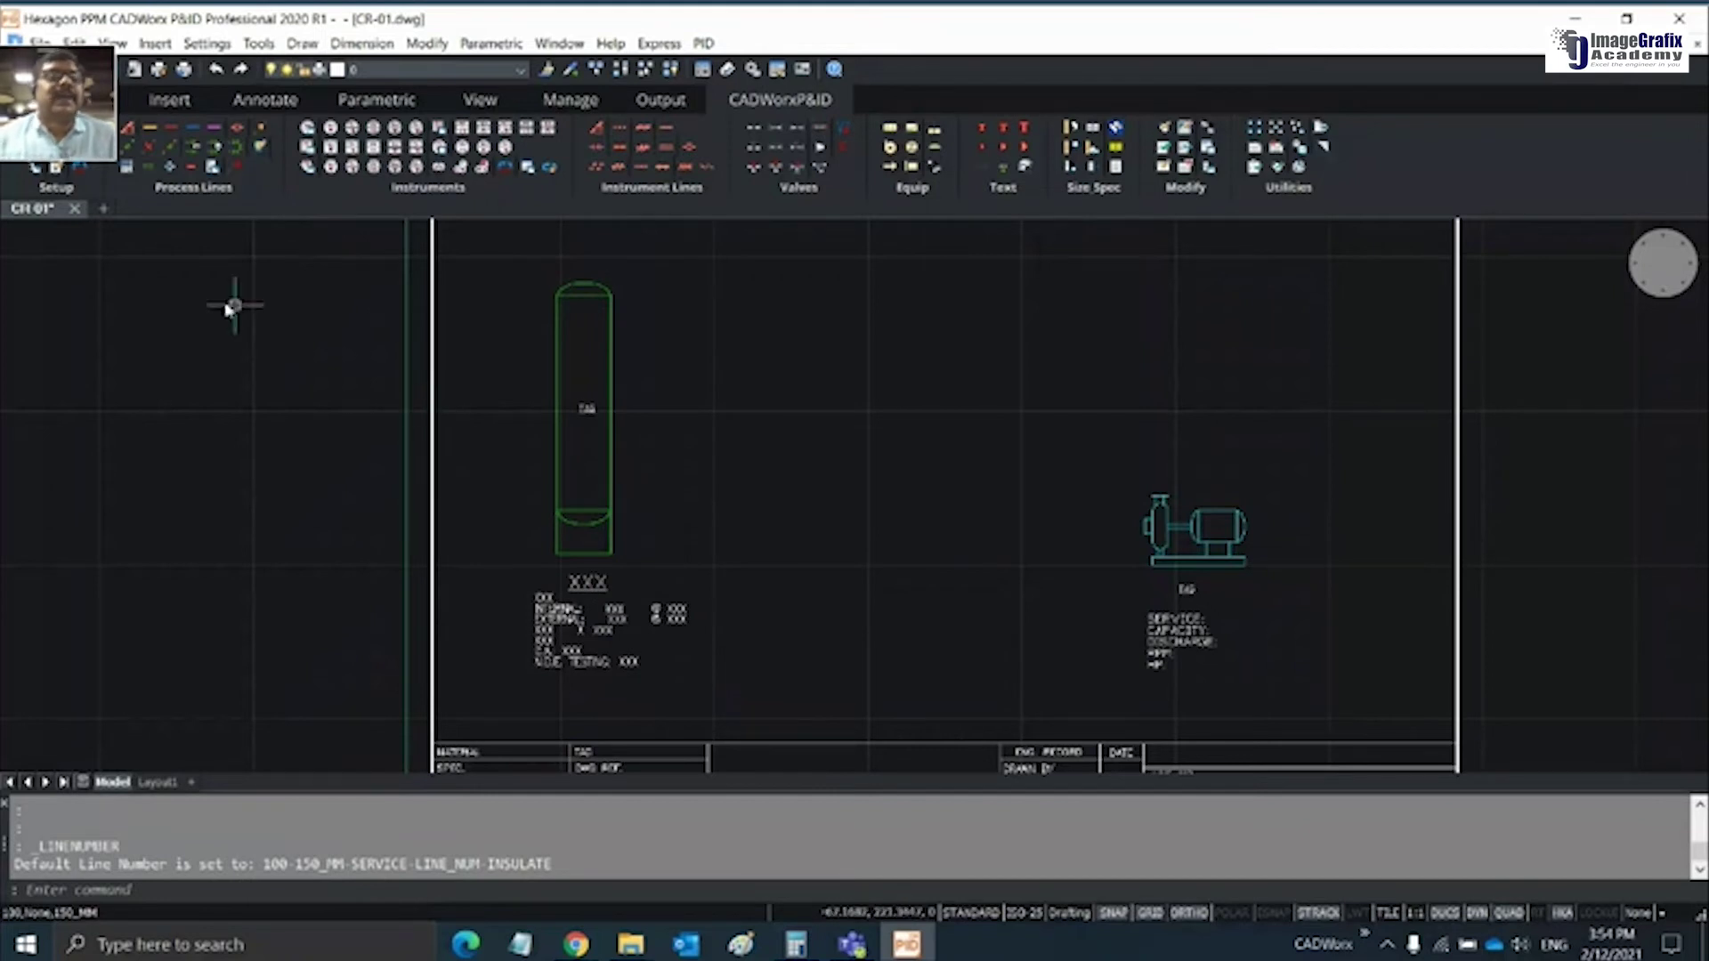
Add IS and WS as SERVICE_ choices in the LINE table's drop-down lists
{"action": "left_click", "coordinate": [56, 166]}
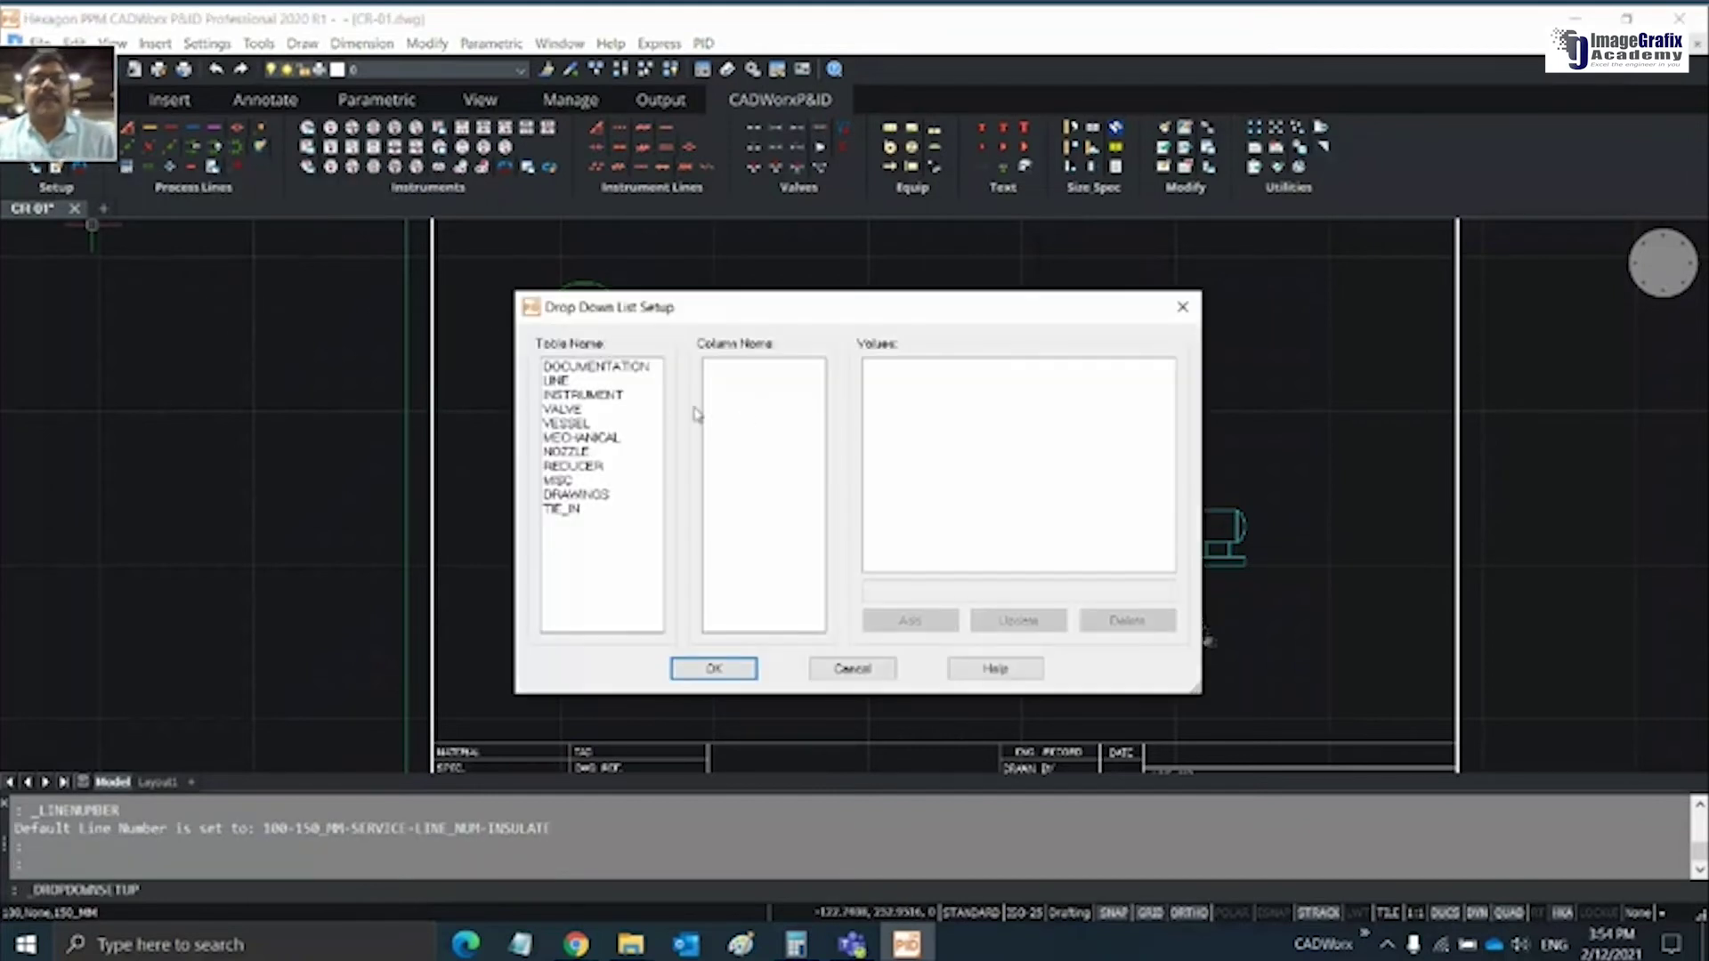
{"action": "left_click", "coordinate": [580, 383]}
{"action": "left_click", "coordinate": [739, 366]}
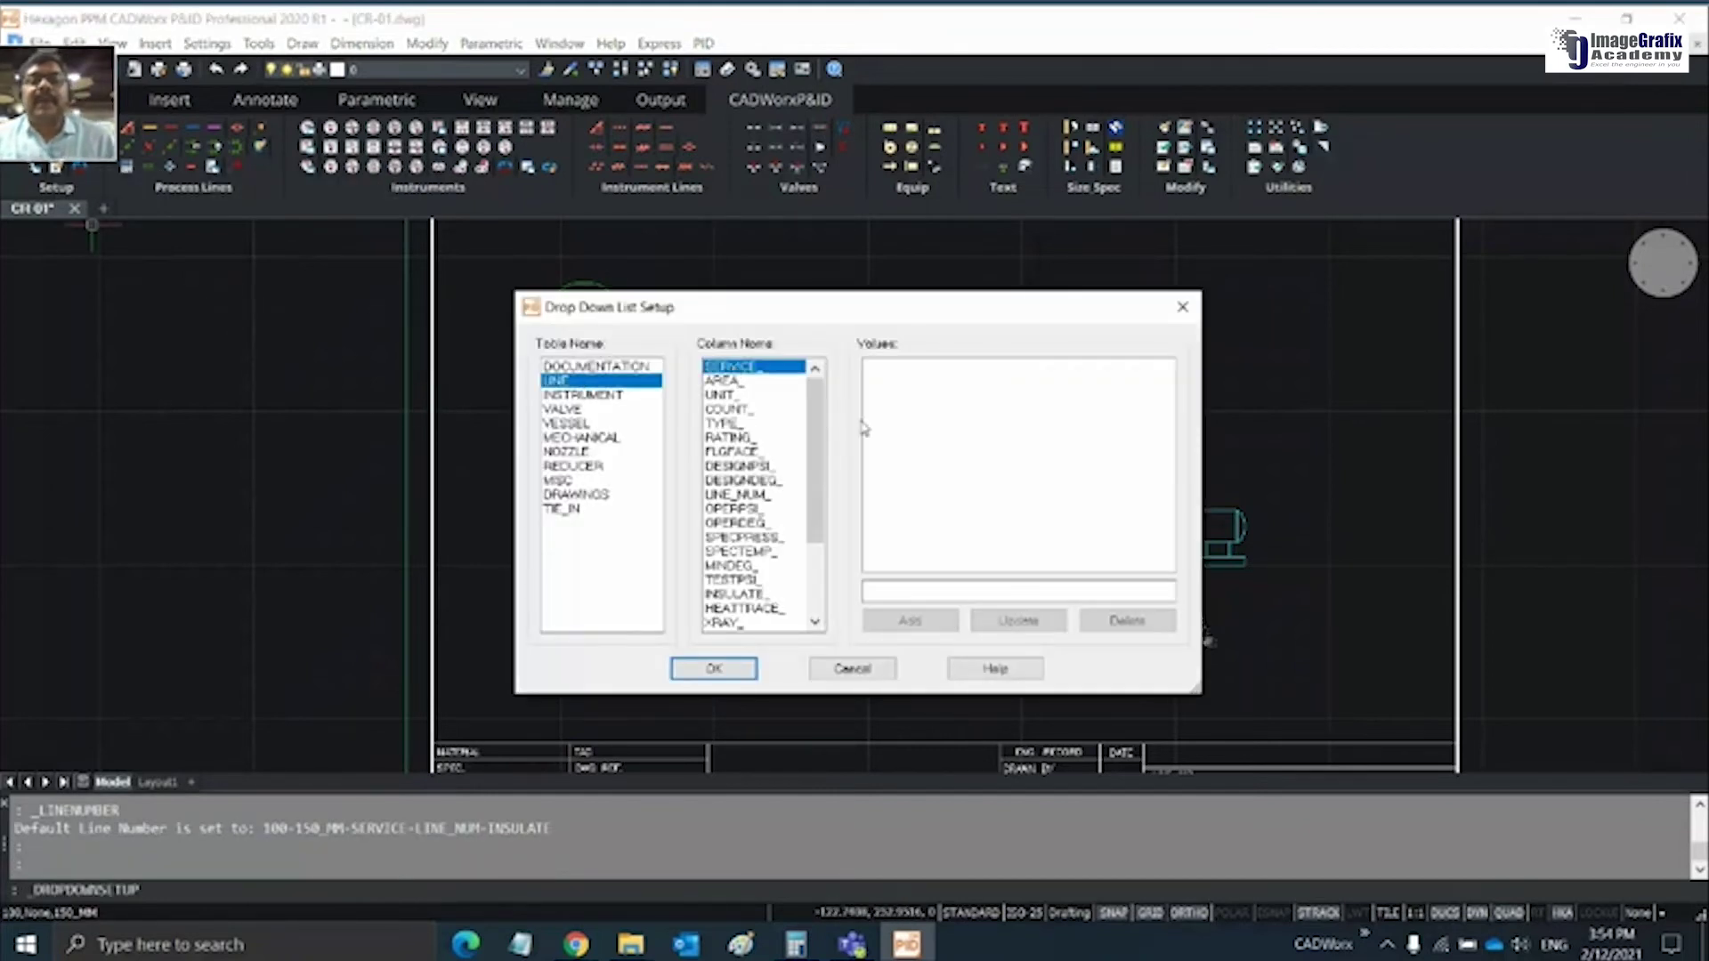
{"action": "left_click", "coordinate": [921, 594]}
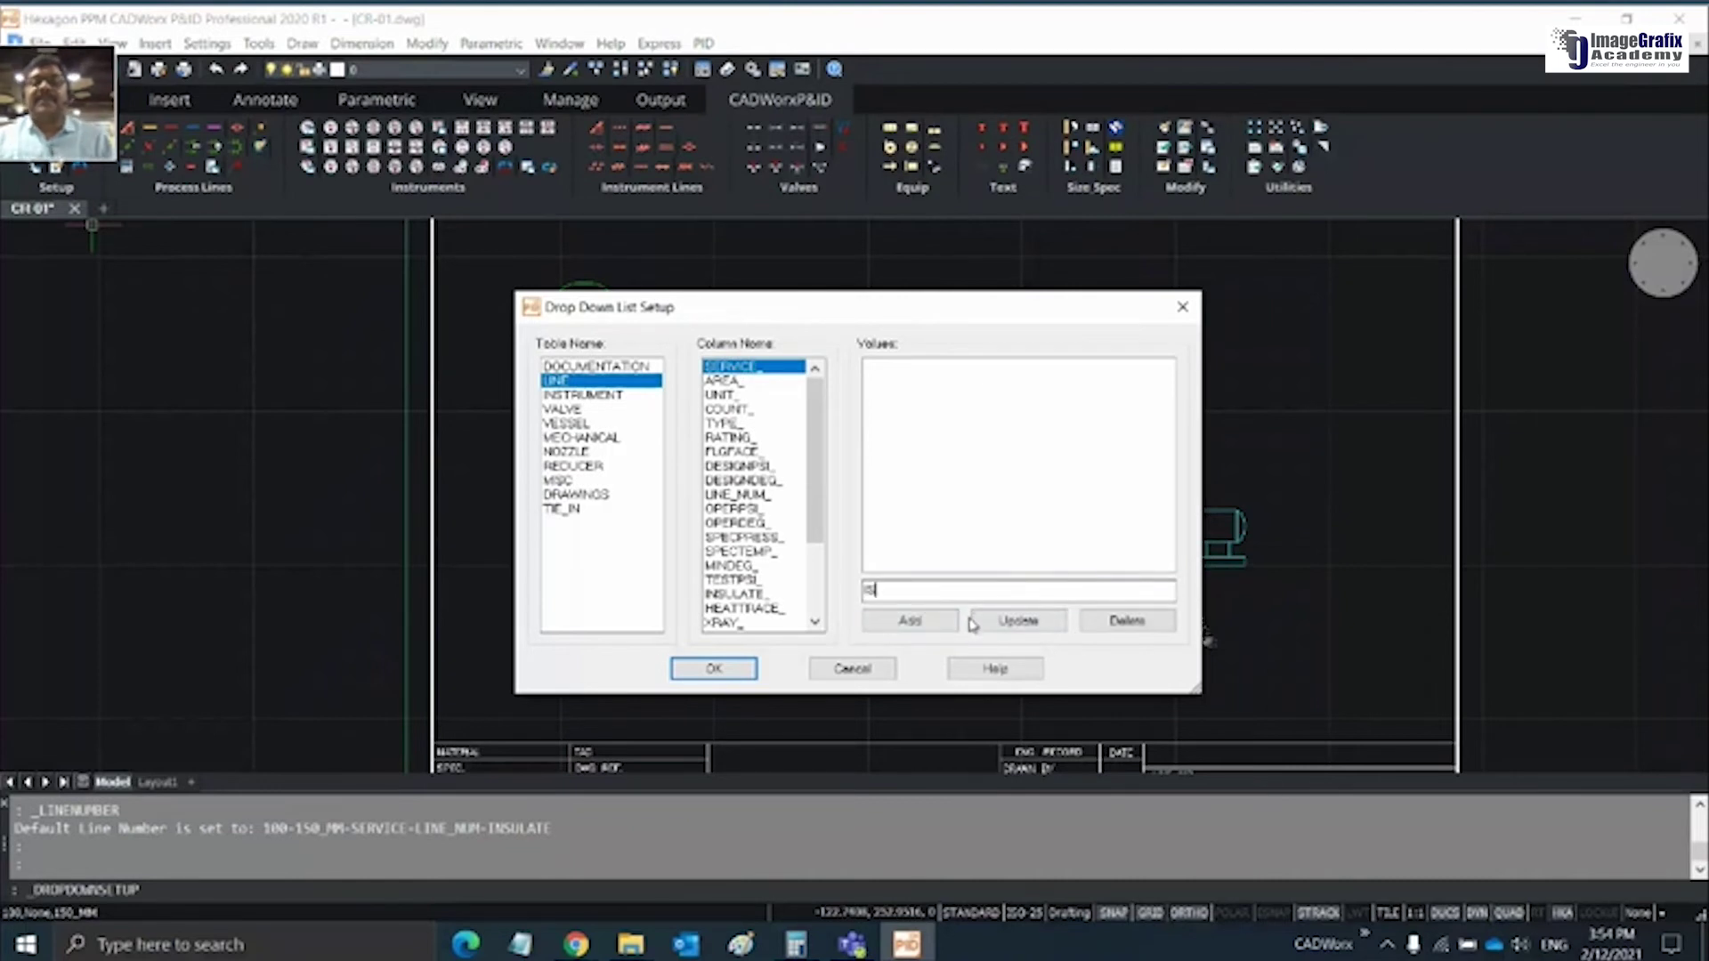
{"action": "left_click", "coordinate": [910, 620]}
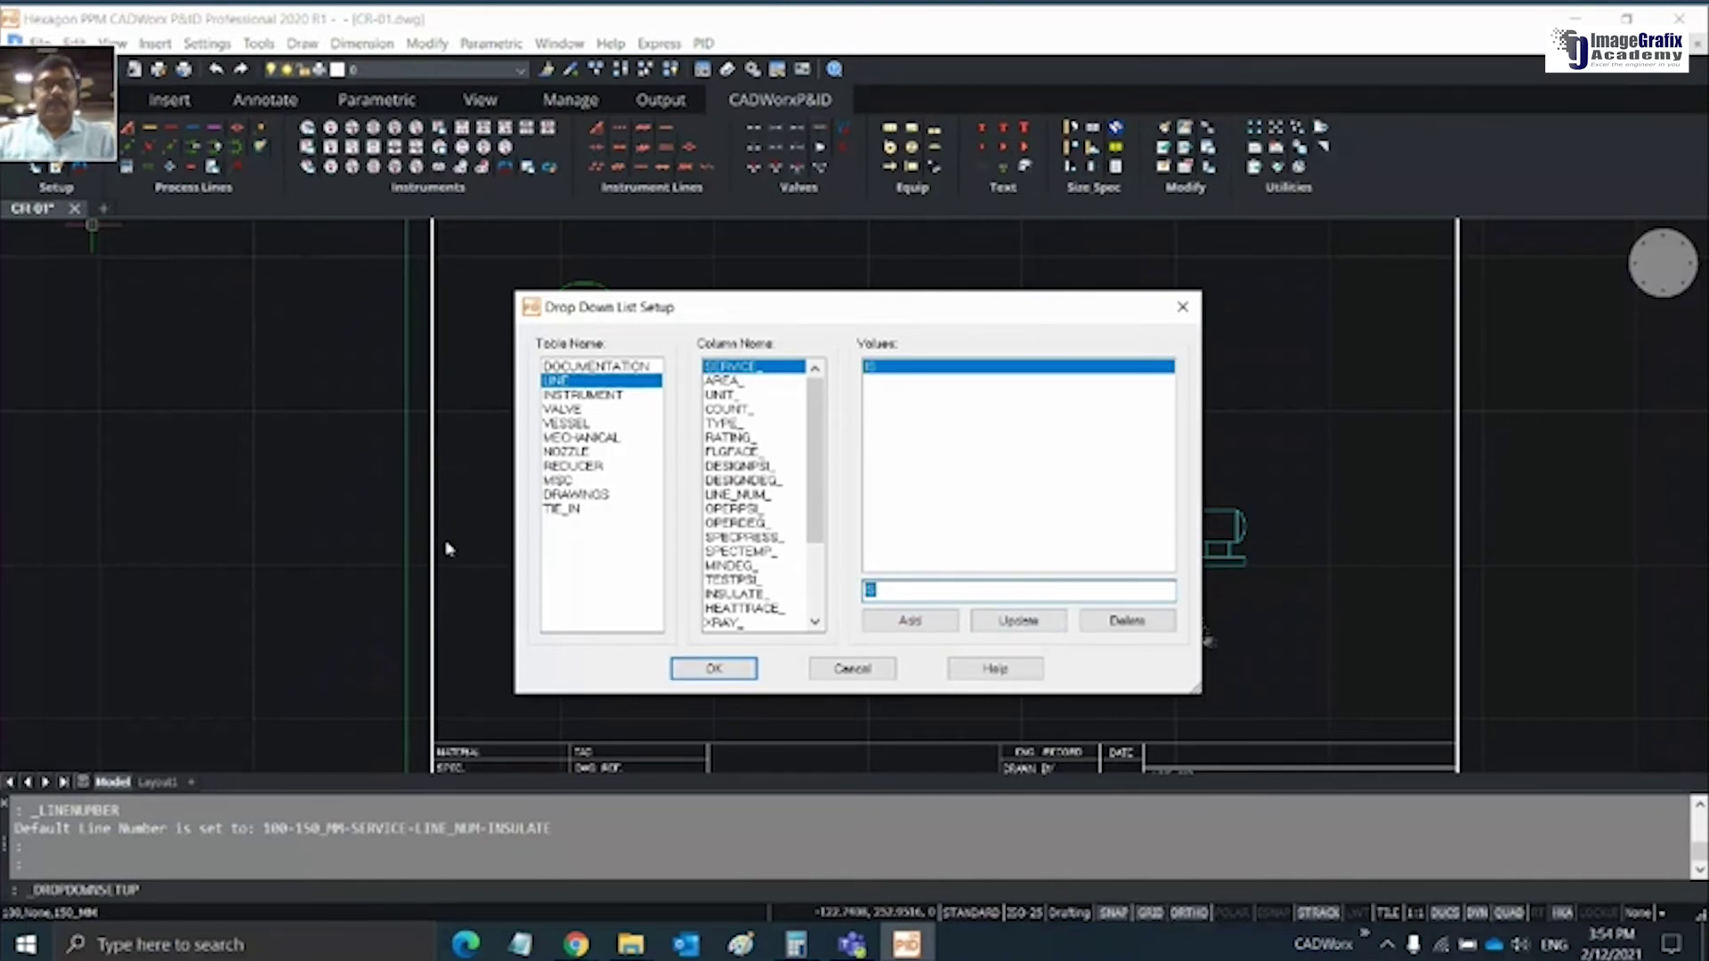
{"action": "left_click", "coordinate": [908, 623]}
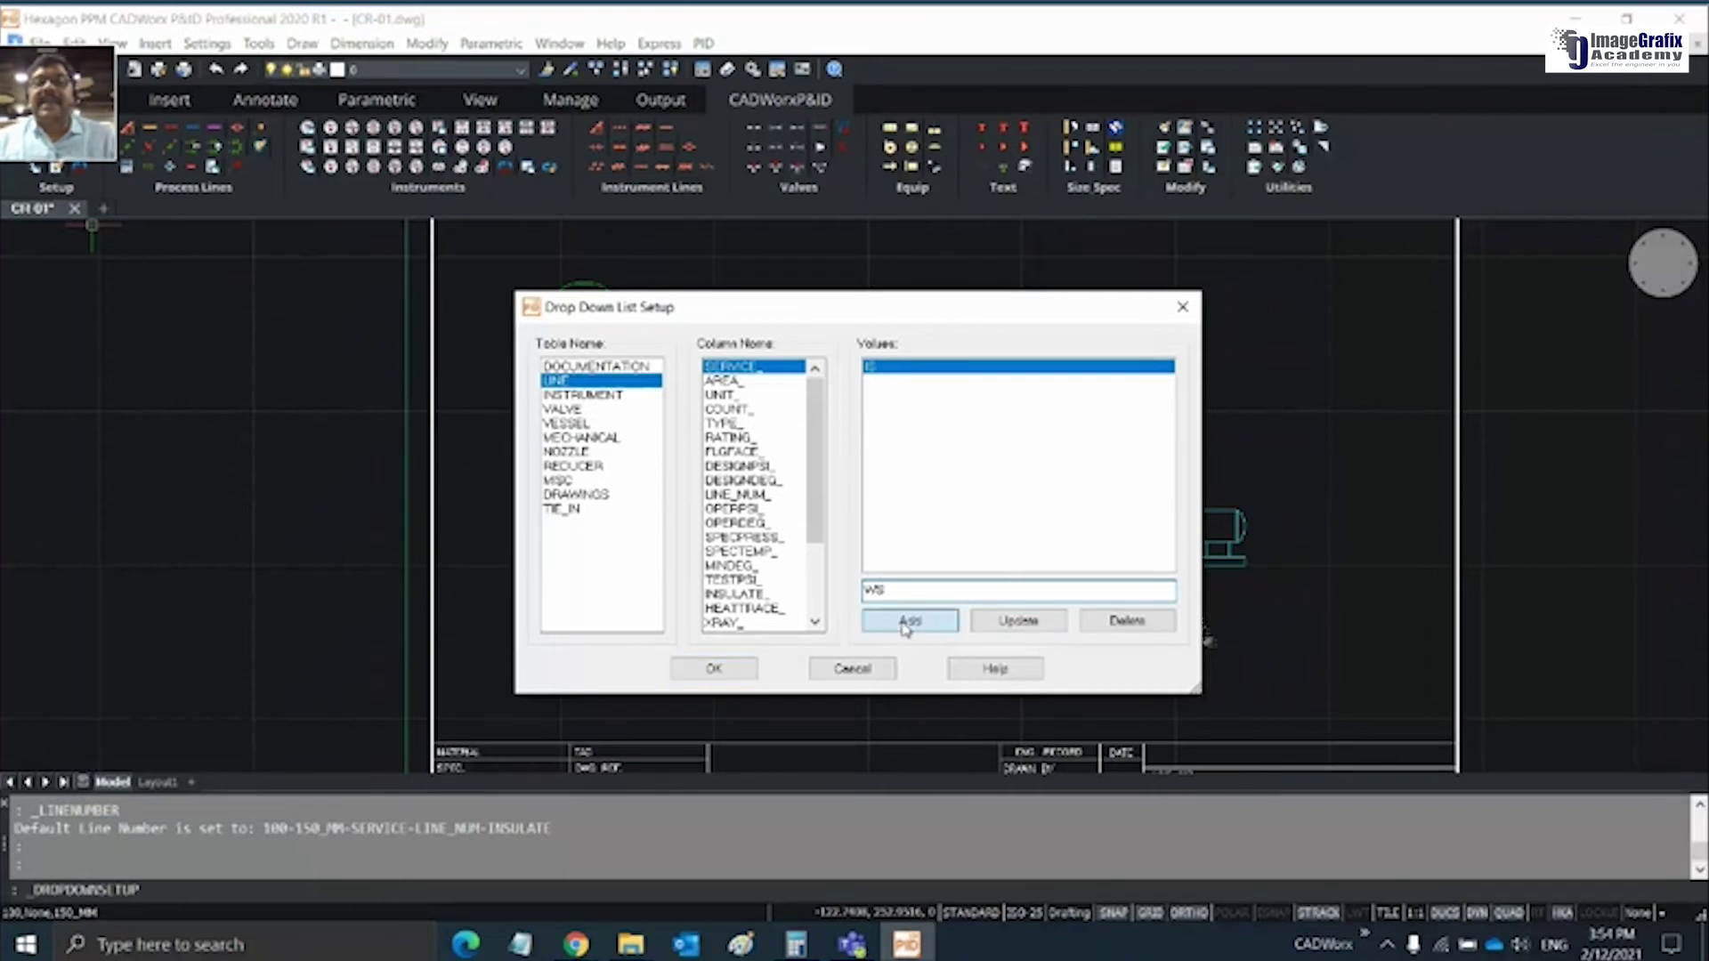
Add 1565 and 1510 as LINE_NUM_ choices
{"action": "left_click", "coordinate": [732, 495]}
{"action": "left_click", "coordinate": [921, 592]}
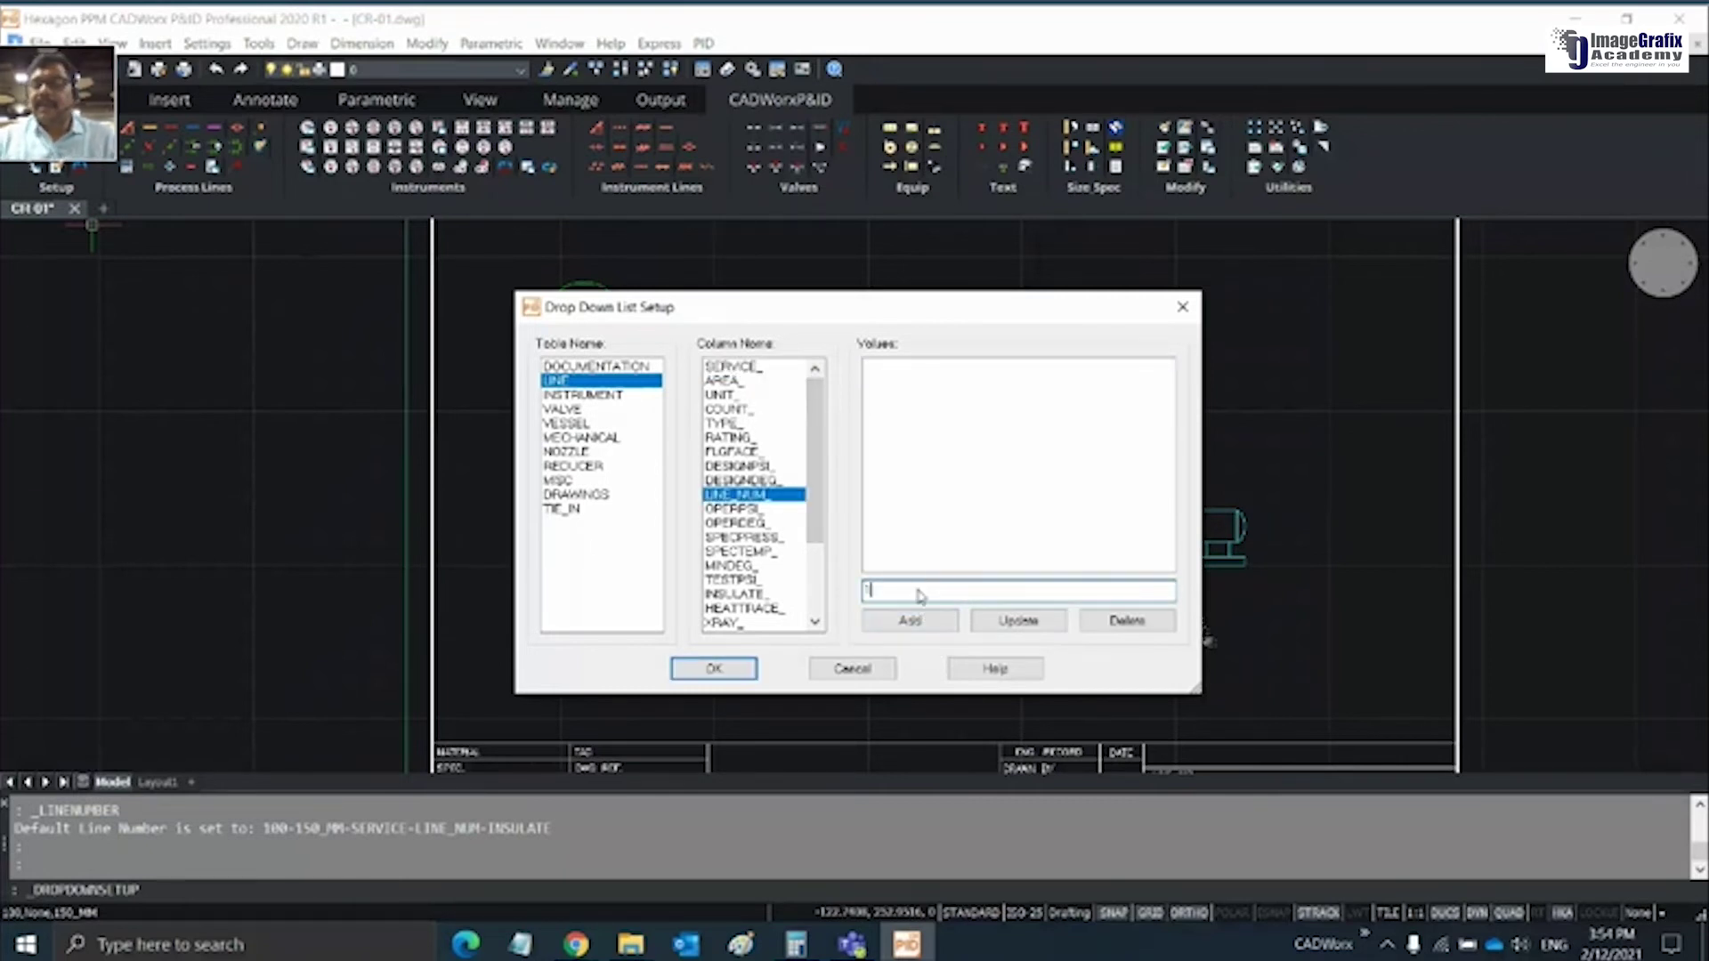
{"action": "type", "text": "1565"}
{"action": "left_click", "coordinate": [908, 620]}
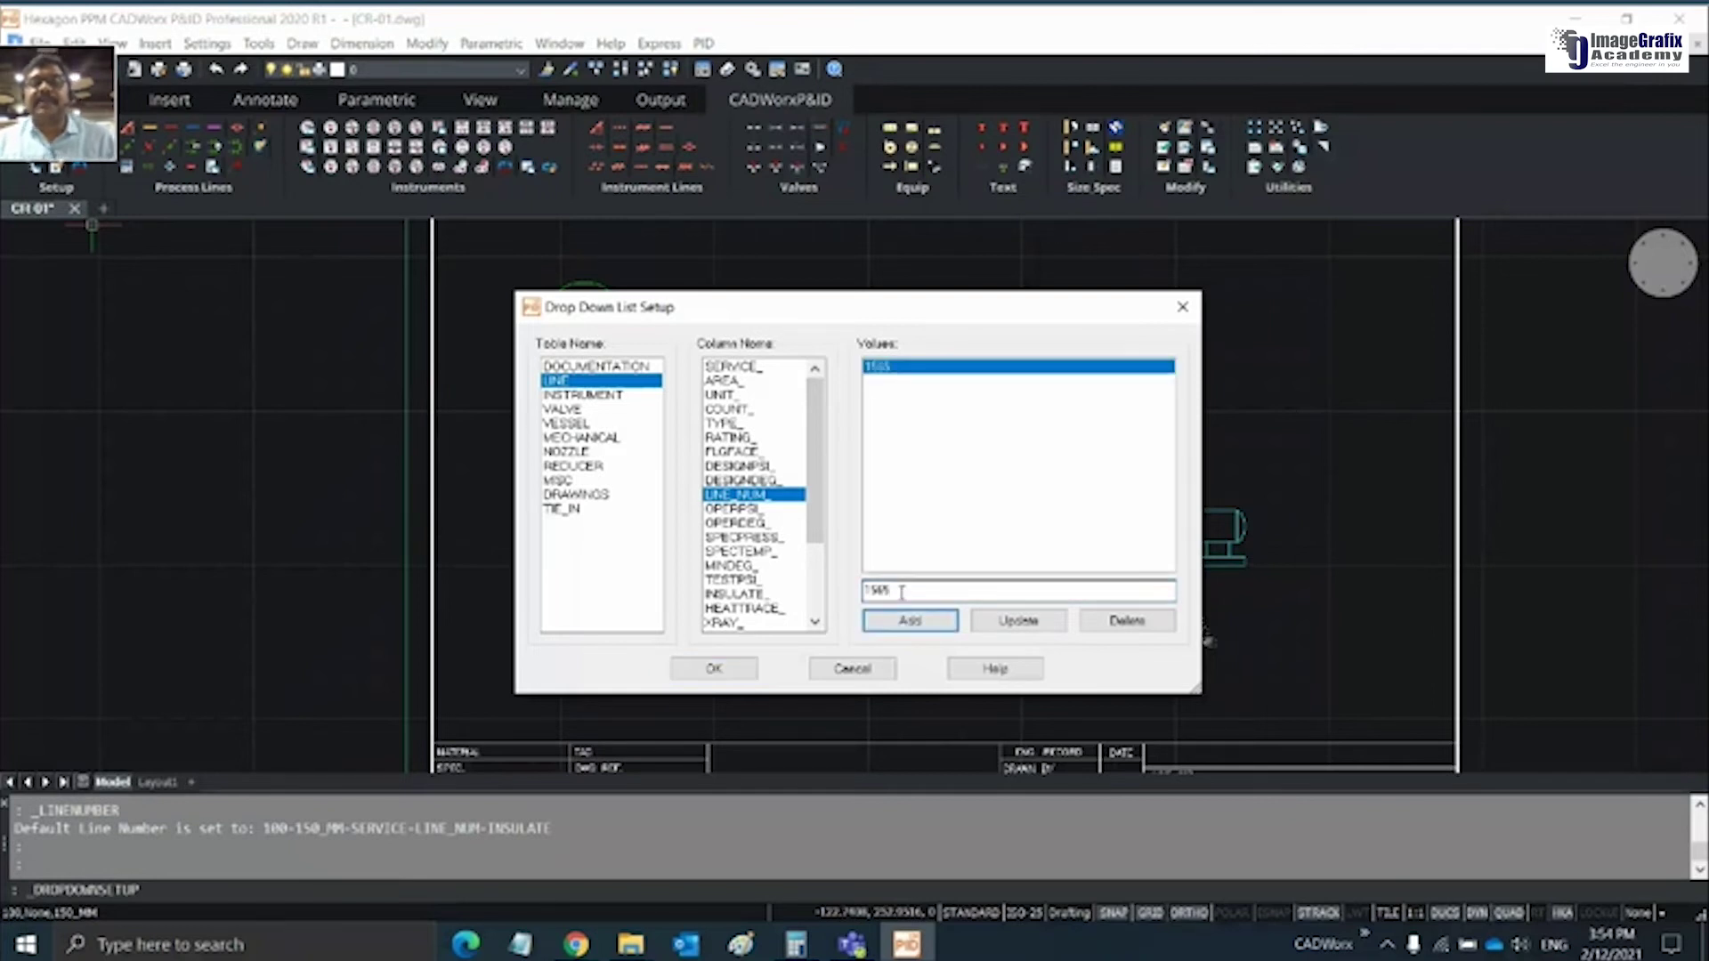
{"action": "type", "text": "151"}
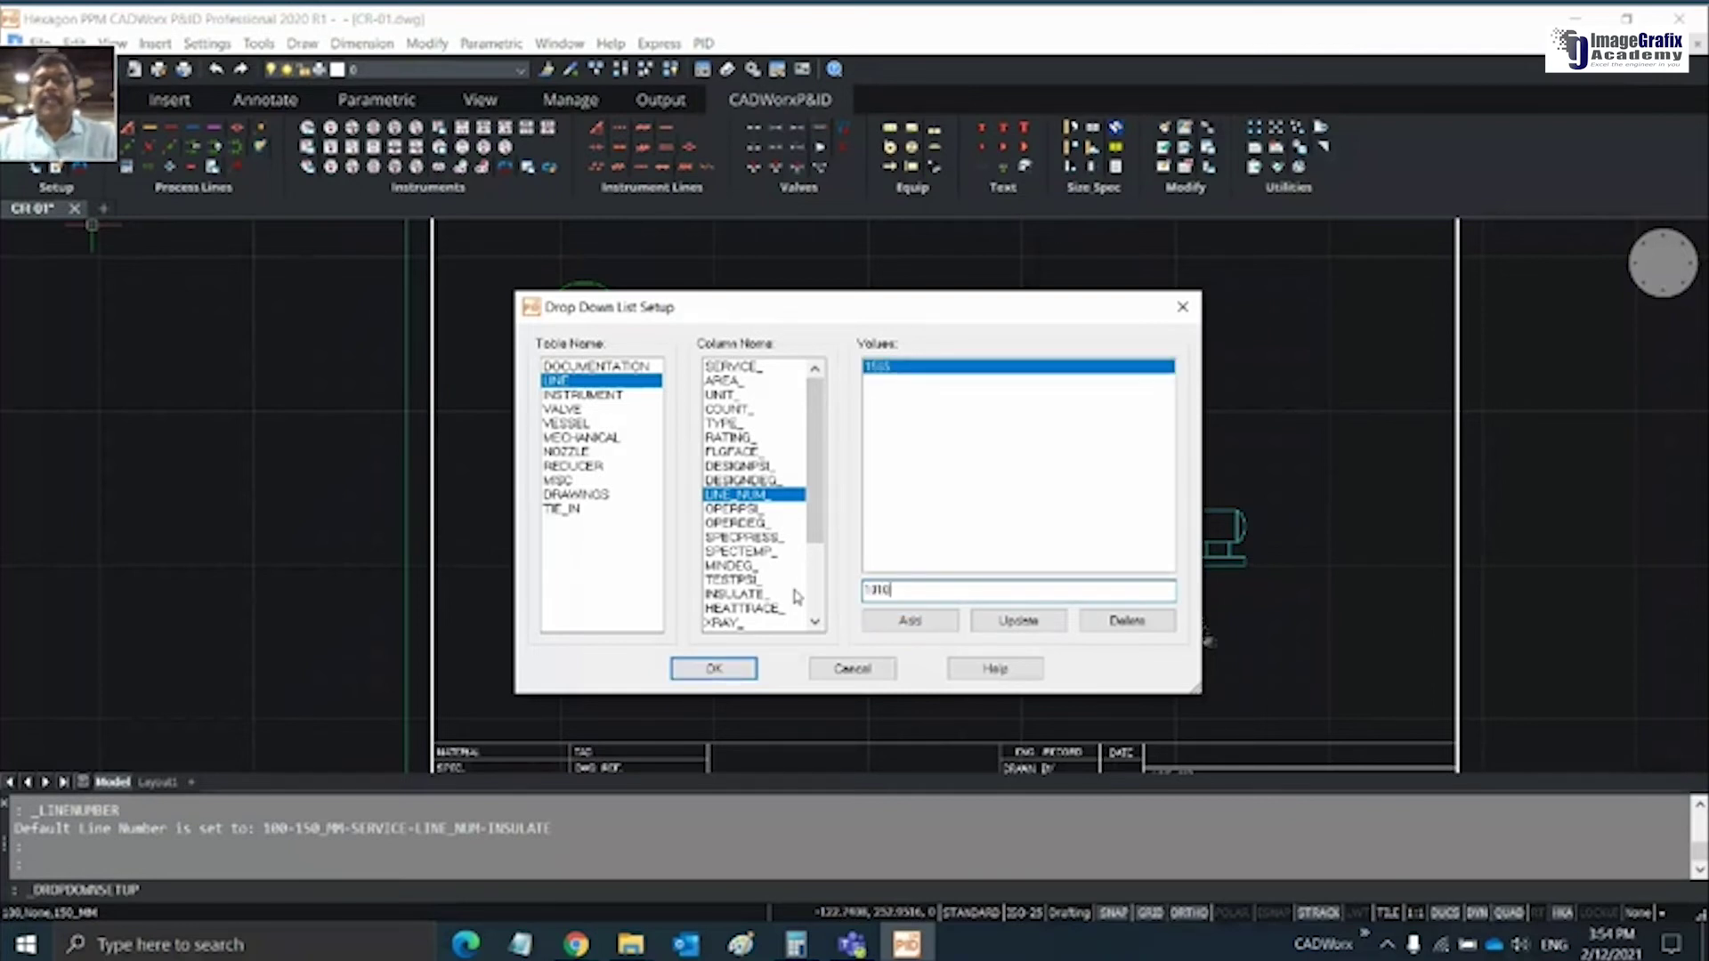
{"action": "left_click", "coordinate": [908, 621]}
Add WOOL and FOAM as INSULATE_ choices and save the drop-down setup
{"action": "left_click", "coordinate": [746, 594]}
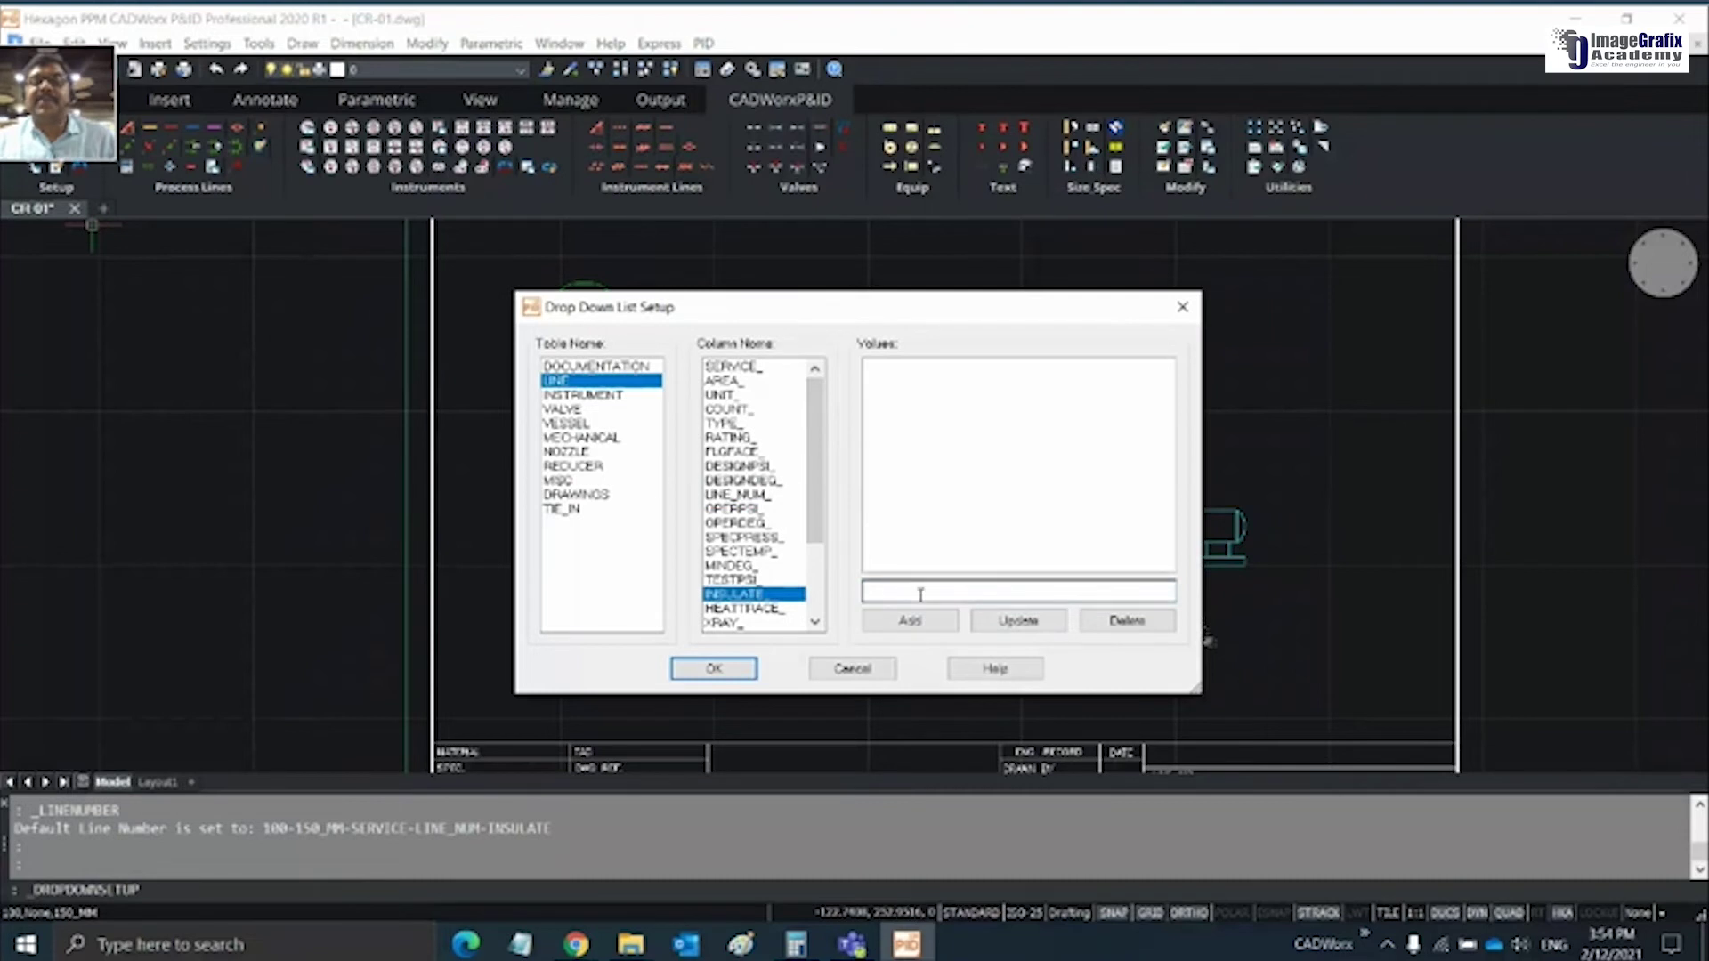
{"action": "left_click", "coordinate": [928, 594]}
{"action": "type", "text": "WOOL"}
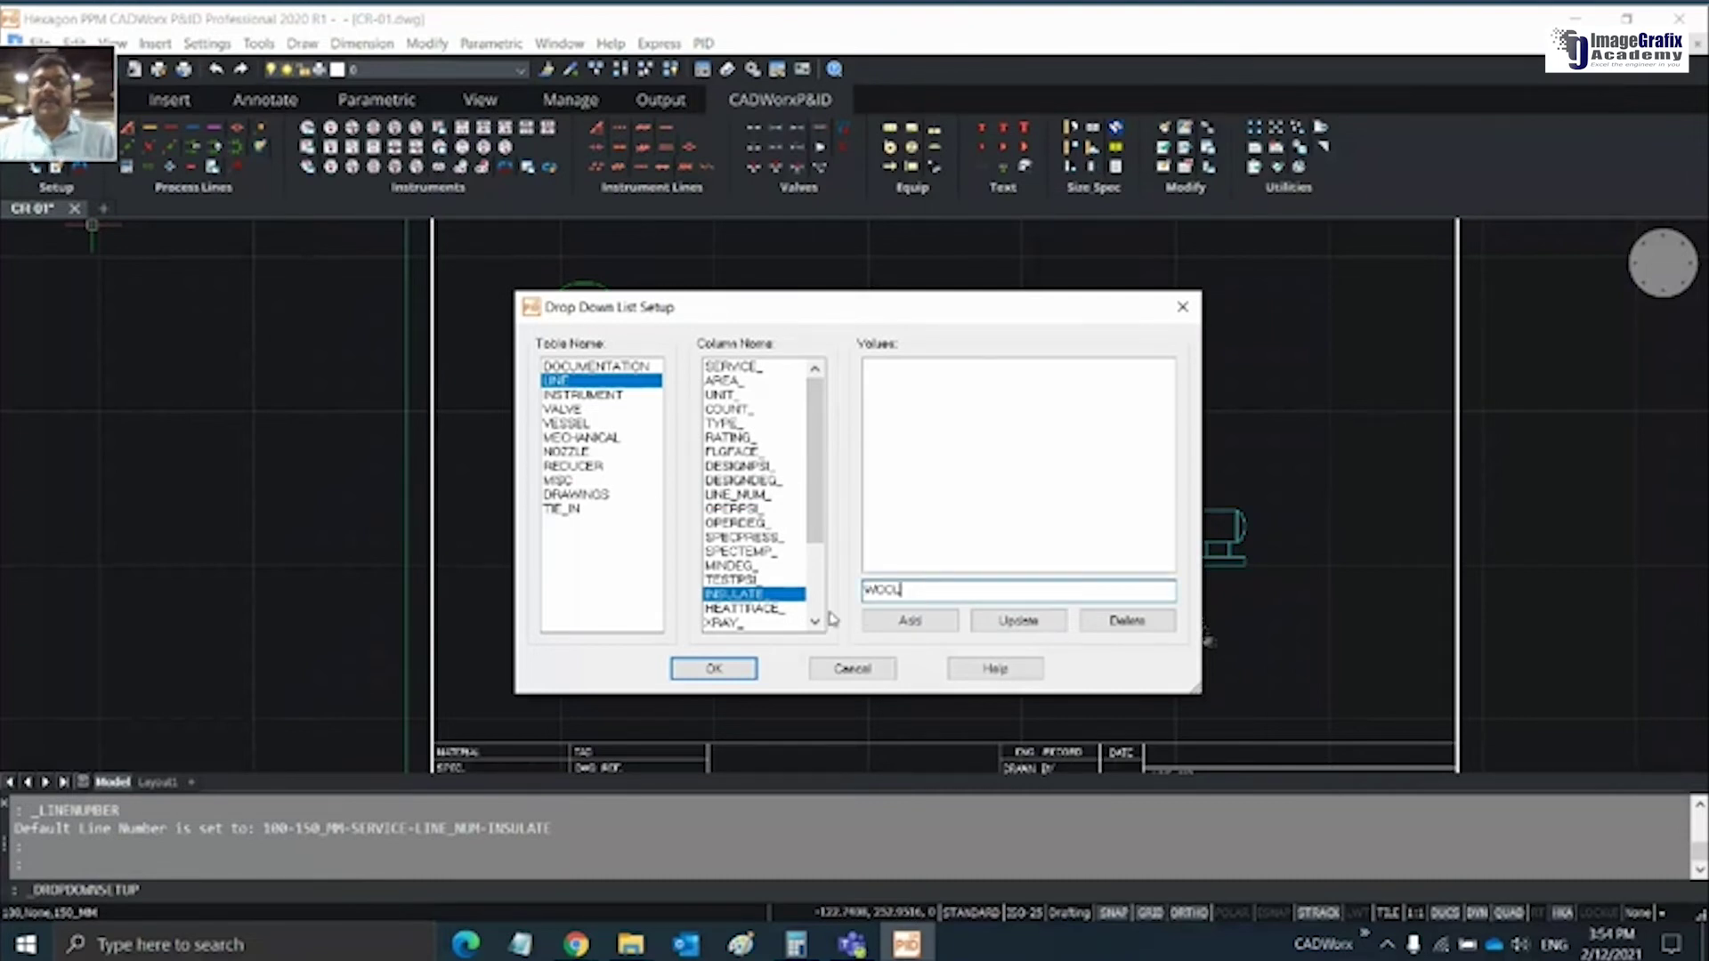
{"action": "left_click", "coordinate": [908, 621]}
{"action": "type", "text": "P"}
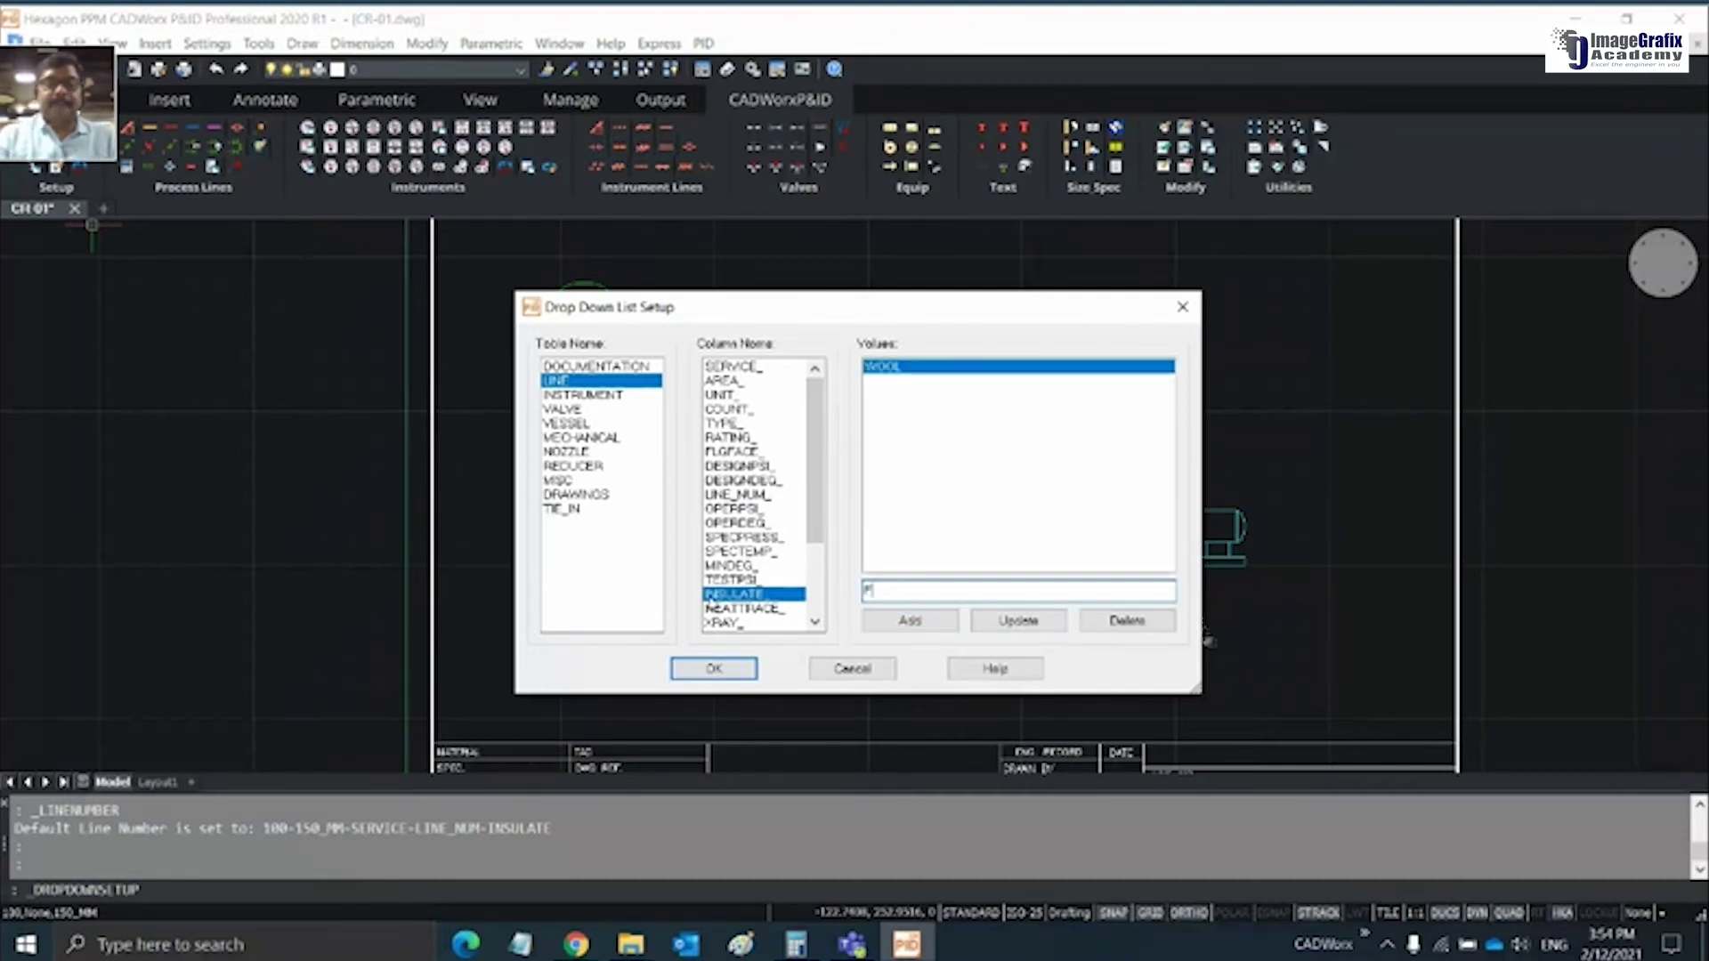
{"action": "type", "text": "OAM"}
{"action": "left_click", "coordinate": [877, 621]}
{"action": "left_click", "coordinate": [739, 669]}
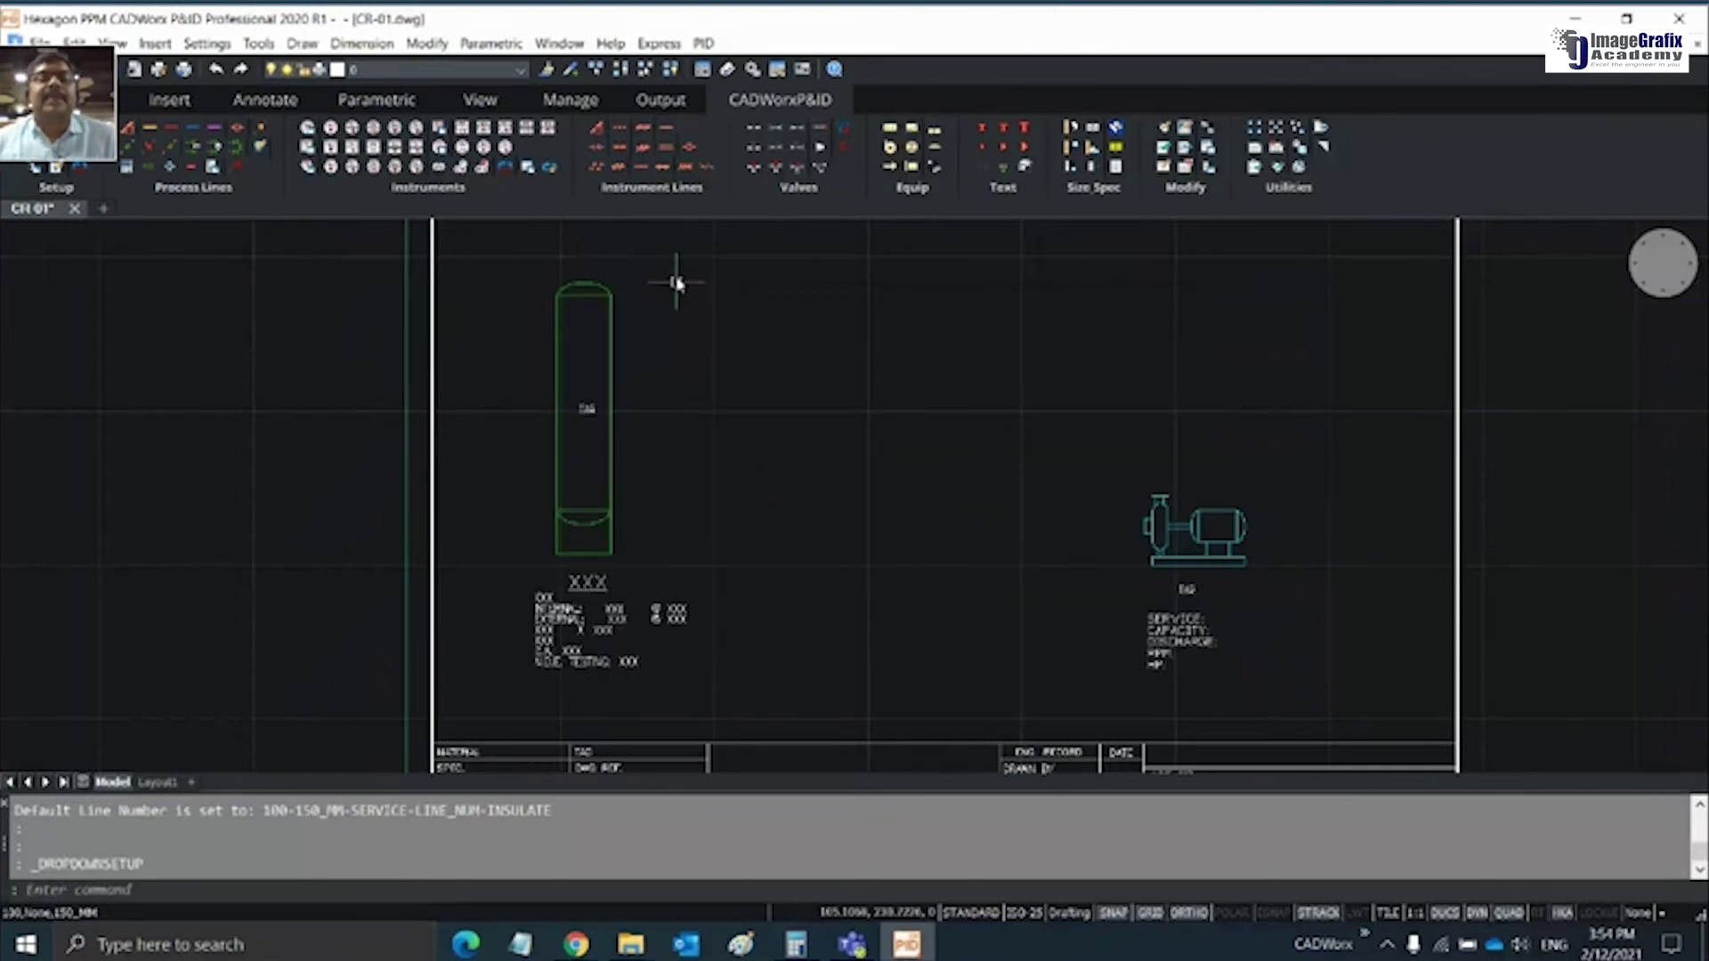
Start a major primary process line at the vessel's right side
{"action": "left_click", "coordinate": [130, 148]}
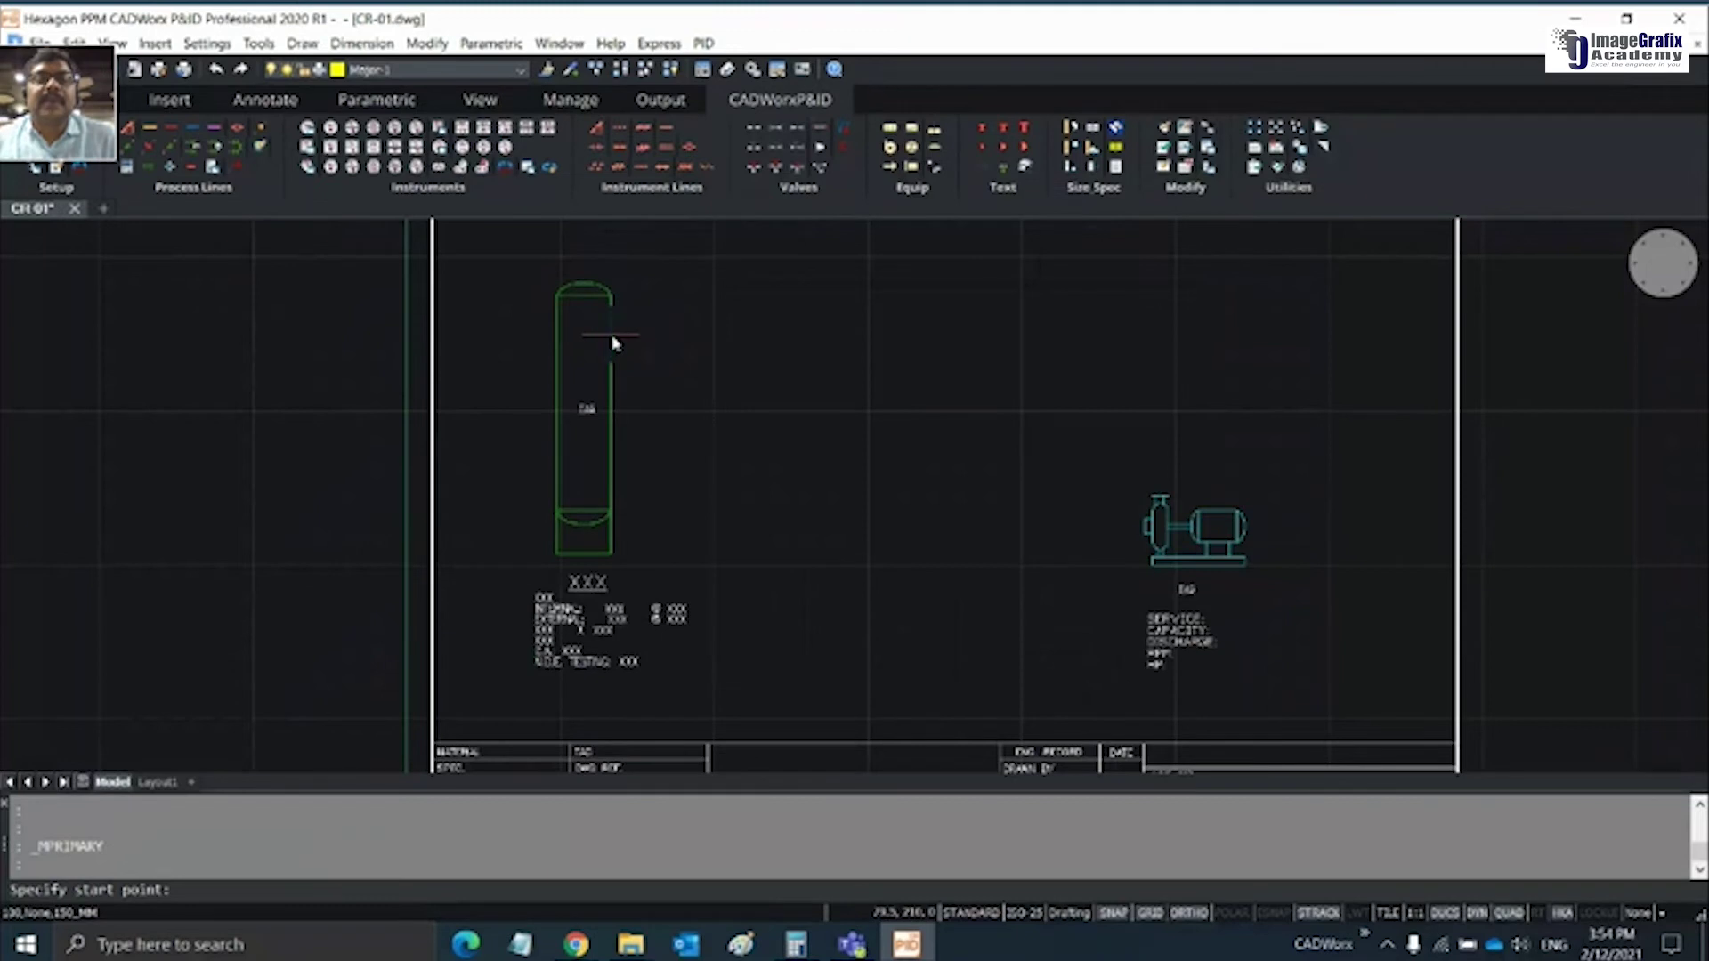
{"action": "scroll", "coordinate": [612, 343], "scroll_direction": "up", "scroll_amount": 6}
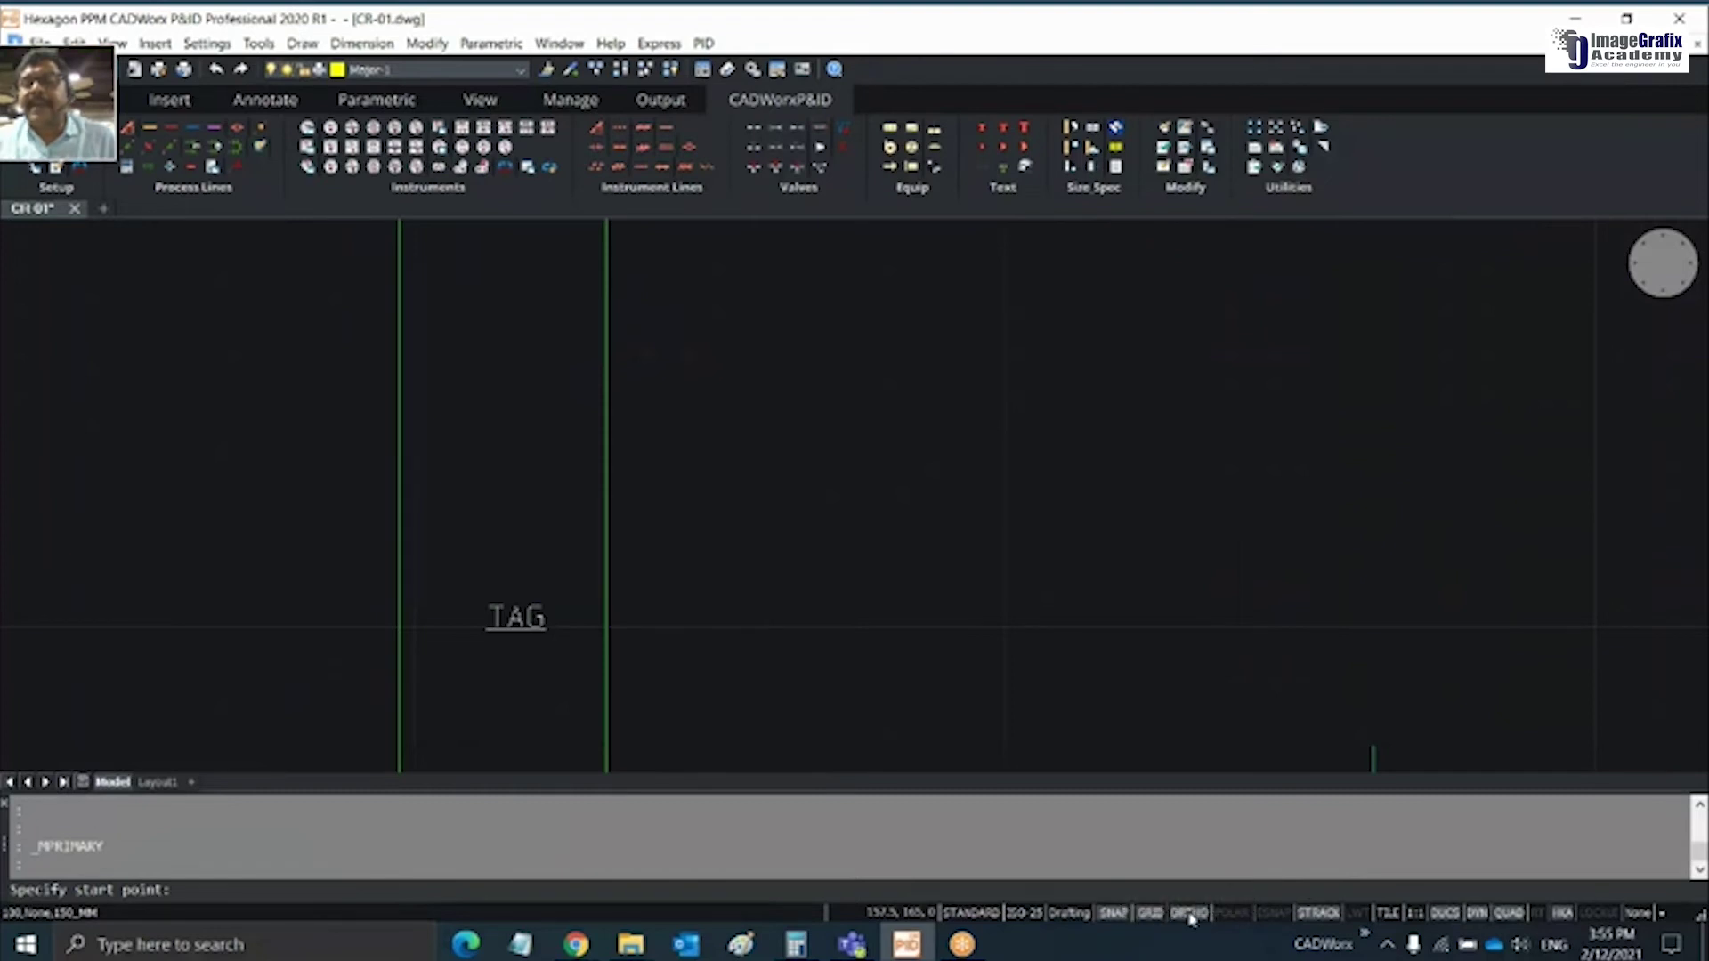
{"action": "scroll", "coordinate": [702, 451], "scroll_direction": "down", "scroll_amount": 1}
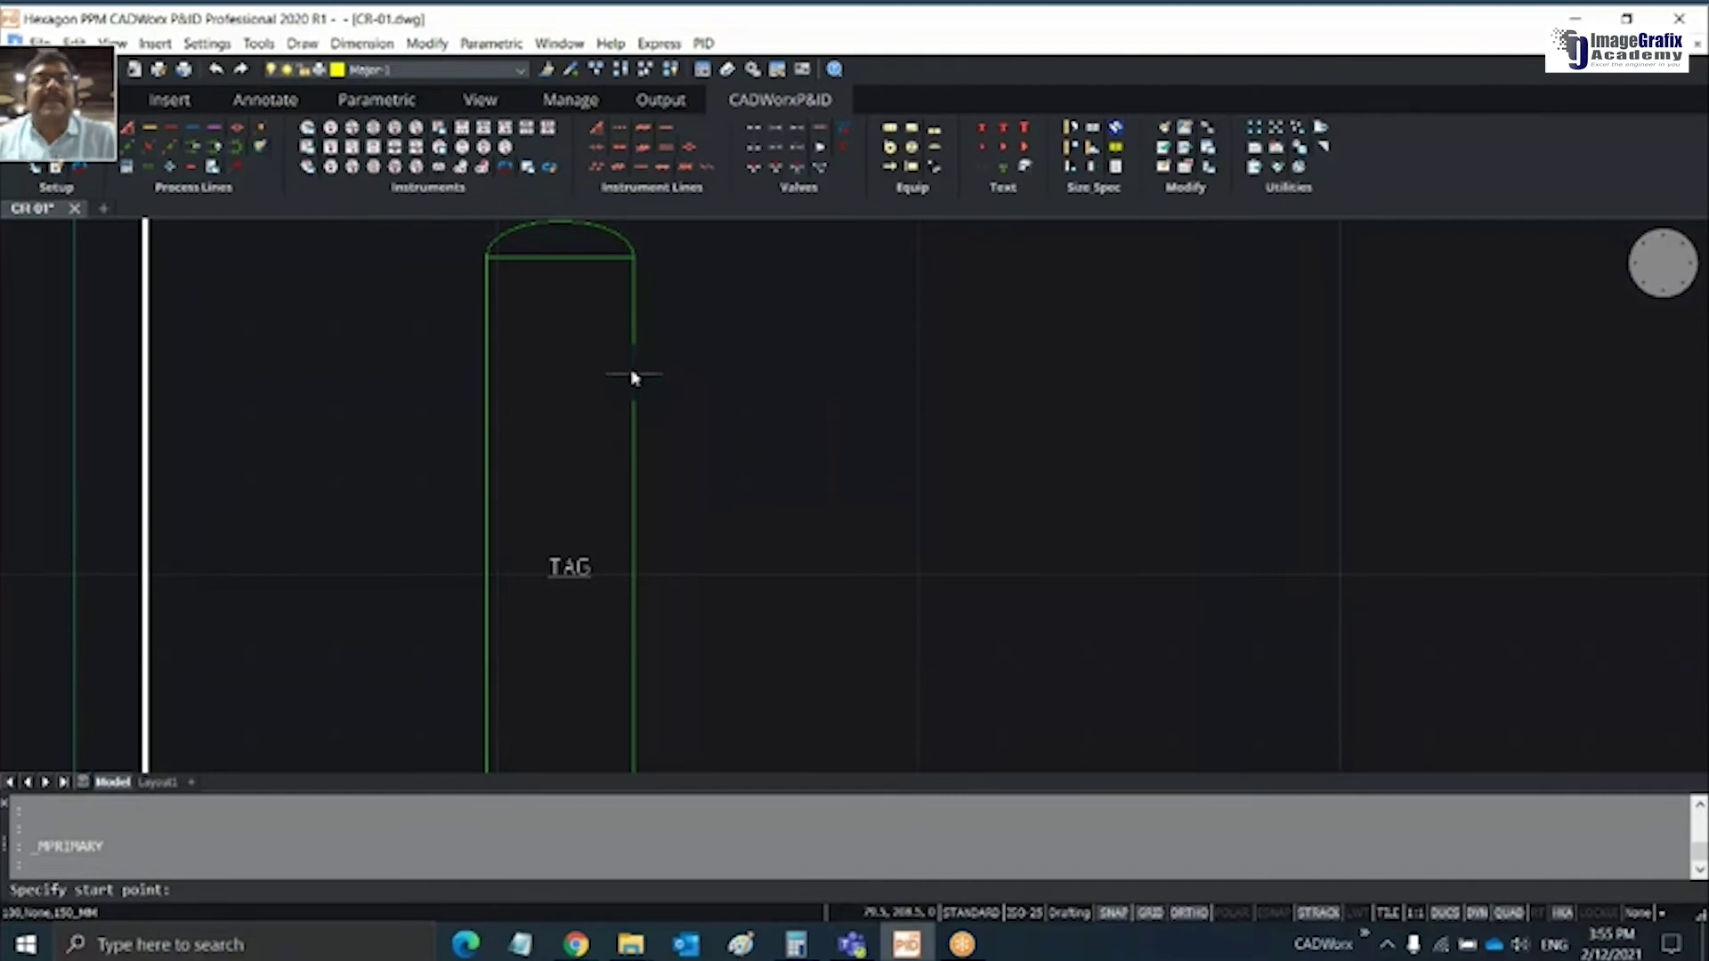
{"action": "left_click", "coordinate": [634, 377]}
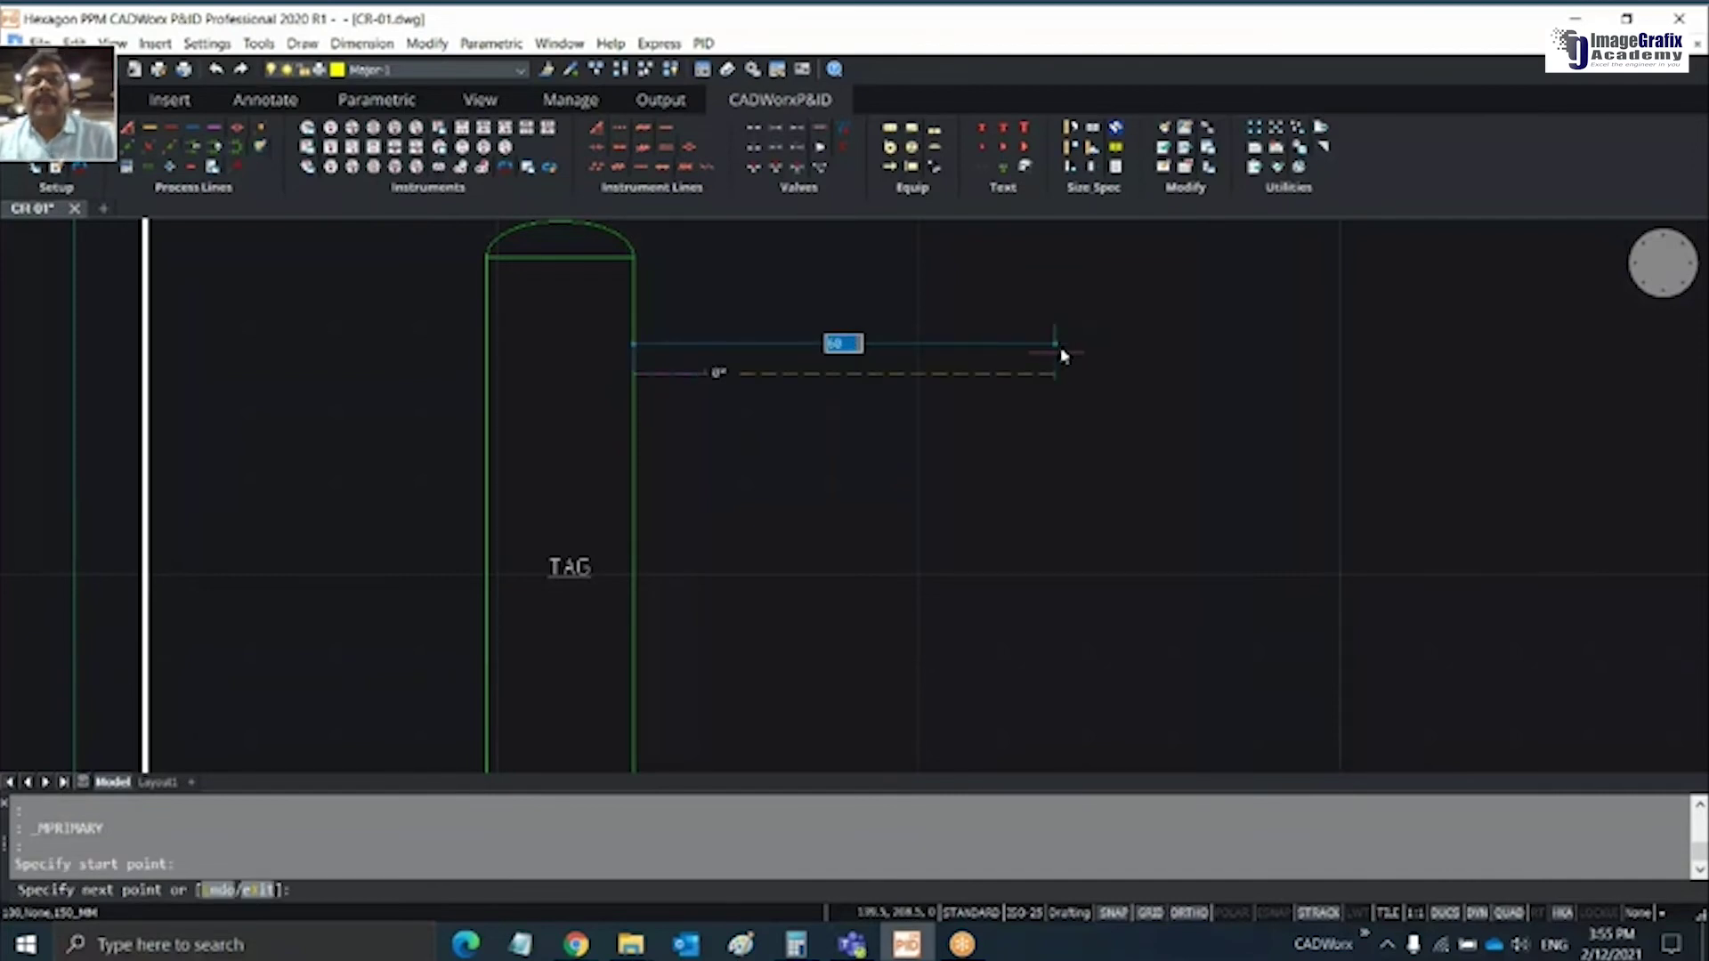
{"action": "scroll", "coordinate": [1059, 361], "scroll_direction": "down", "scroll_amount": 3}
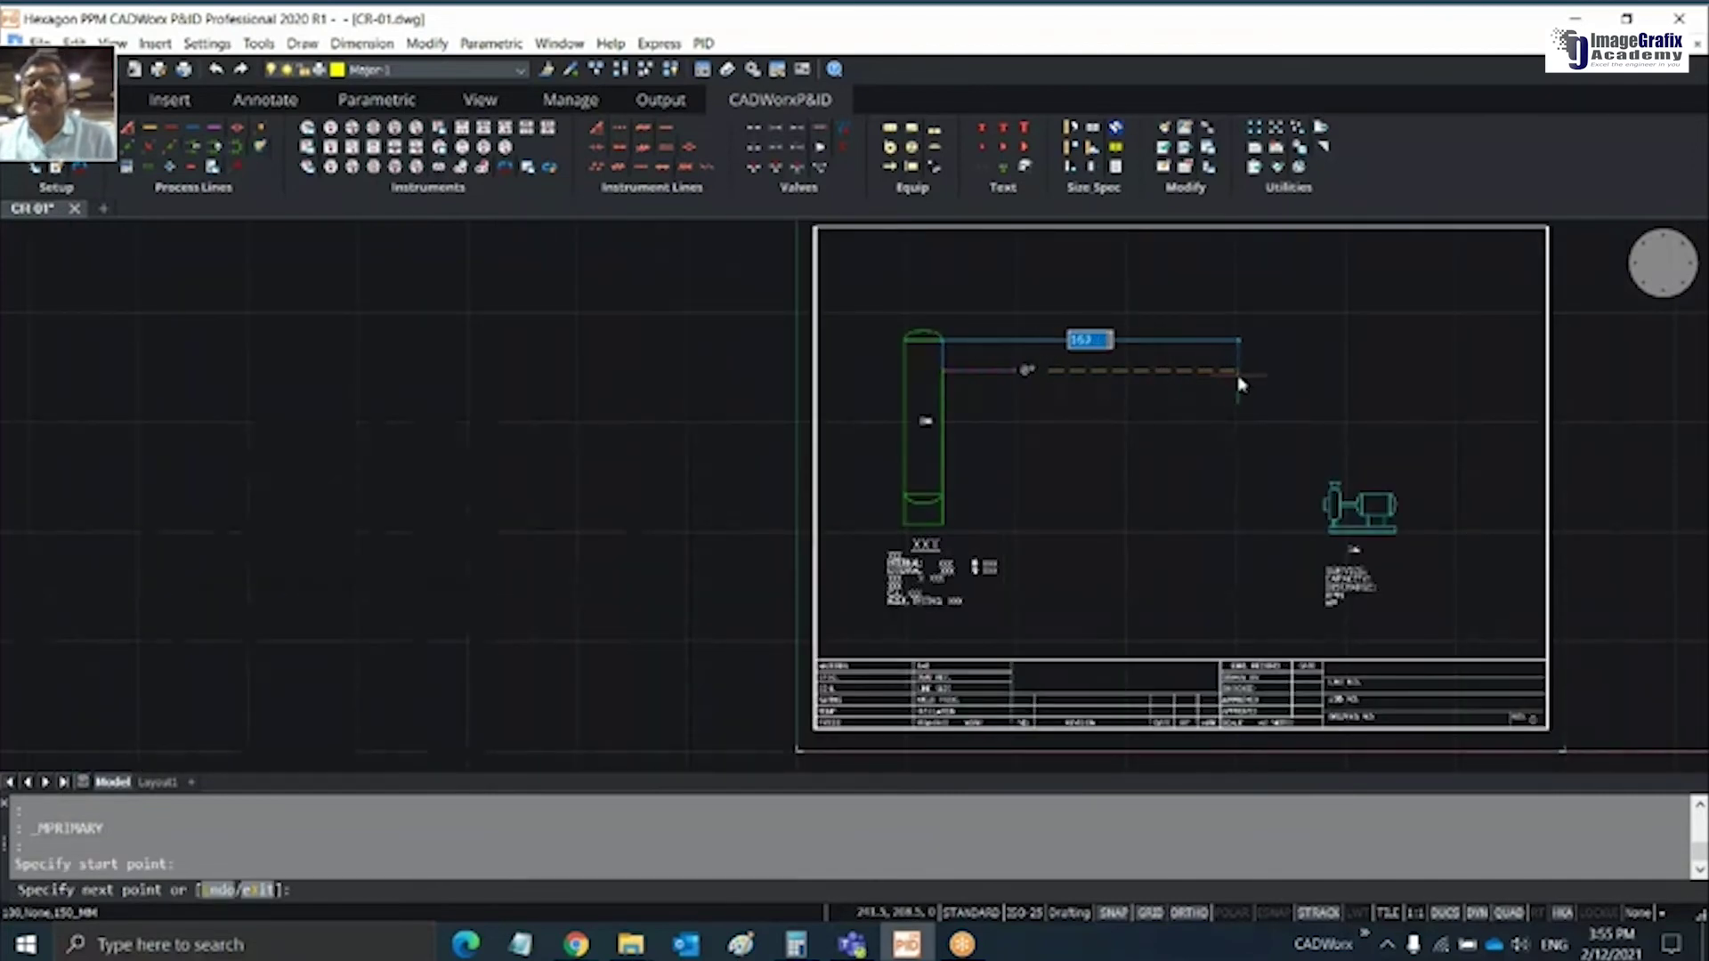
{"action": "scroll", "coordinate": [1328, 375], "scroll_direction": "up", "scroll_amount": 1}
{"action": "scroll", "coordinate": [1328, 376], "scroll_direction": "up", "scroll_amount": 1}
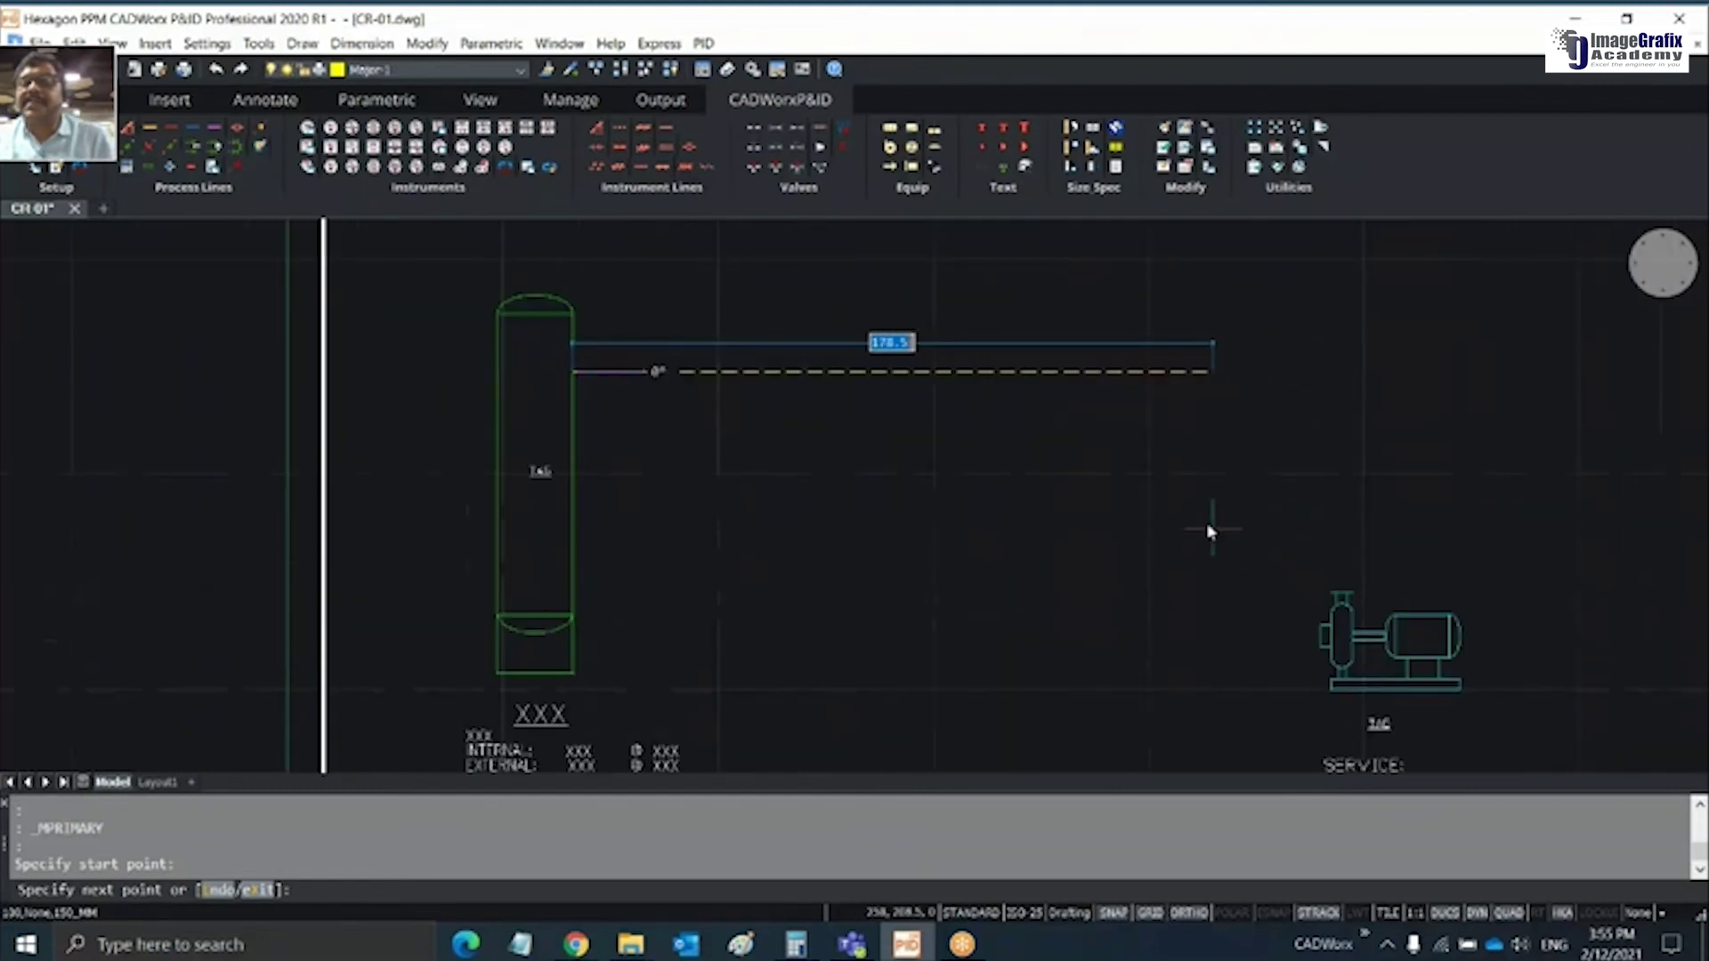
Route the line across, down and into the pump nozzle, then center the run in view
{"action": "left_click", "coordinate": [1093, 519]}
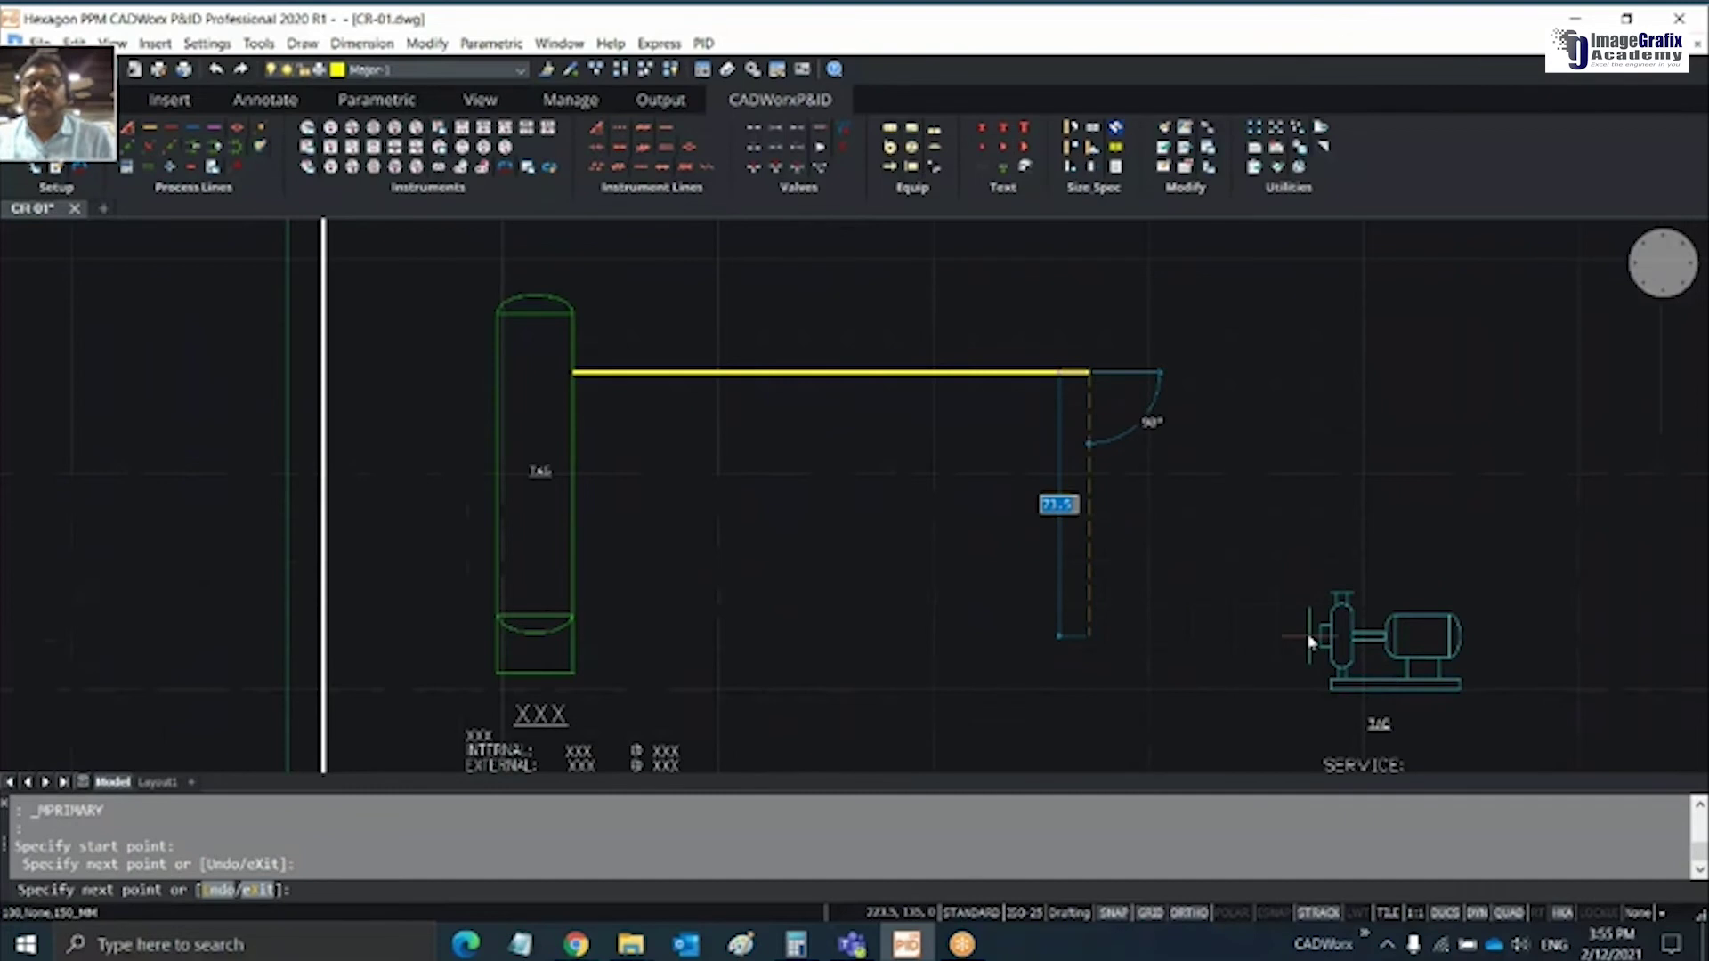
{"action": "left_click", "coordinate": [1311, 641]}
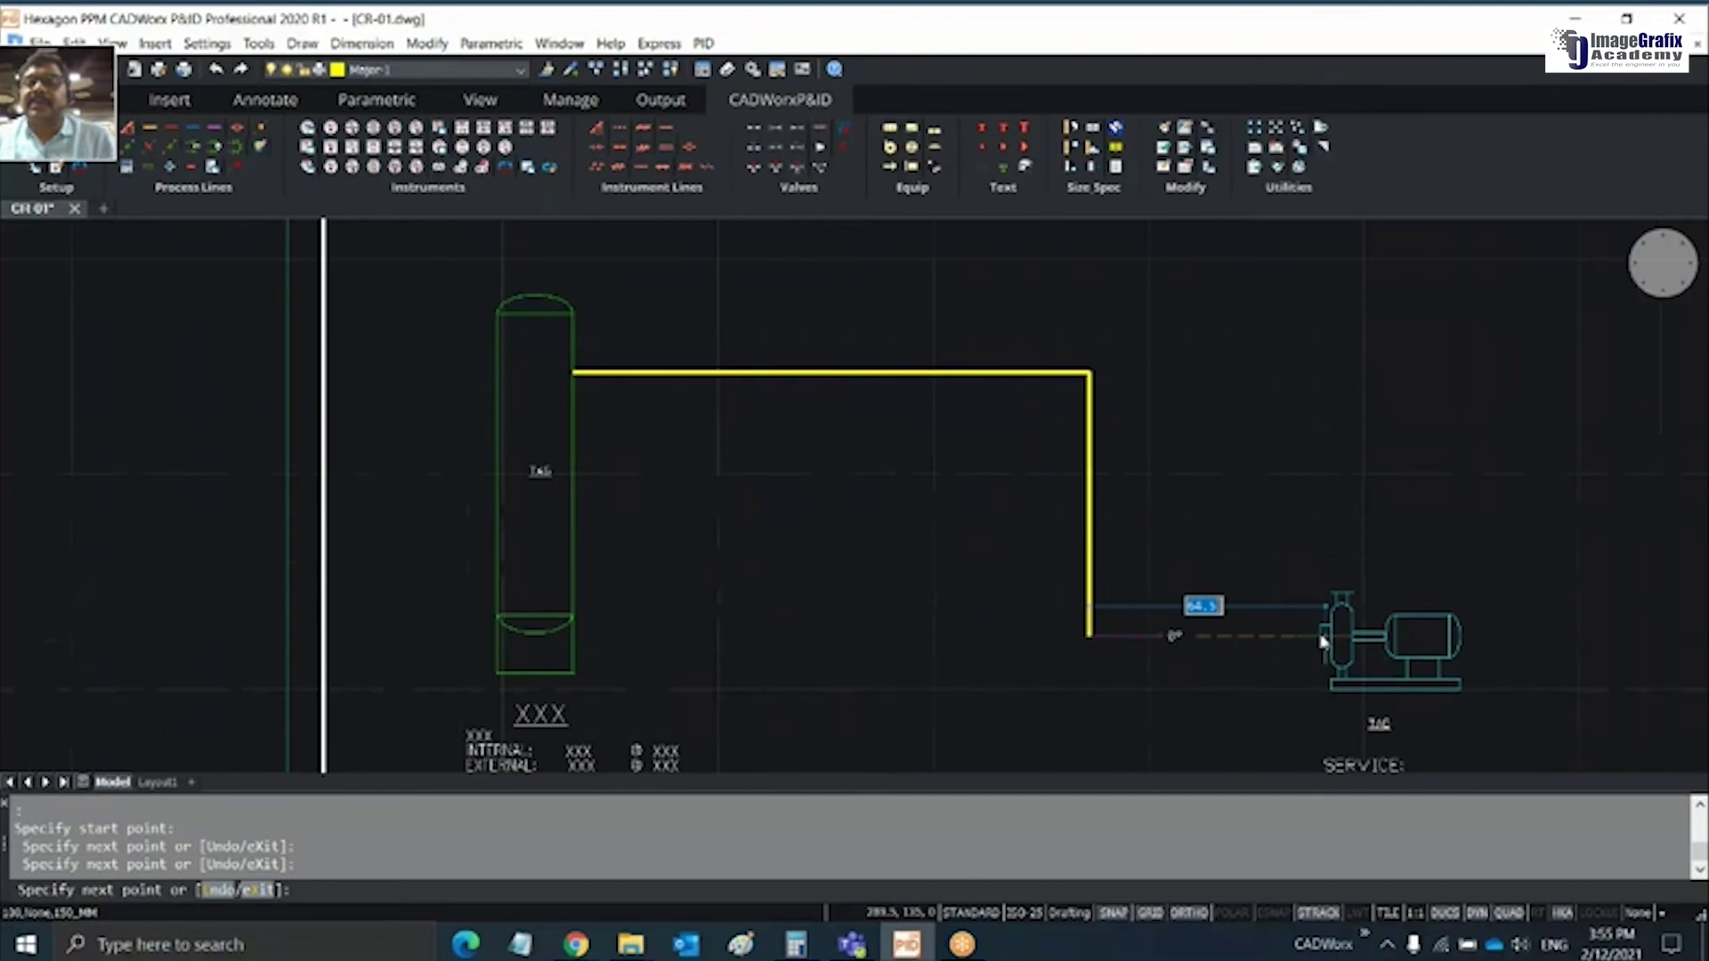
{"action": "left_click", "coordinate": [1325, 640]}
{"action": "right_click", "coordinate": [1310, 654]}
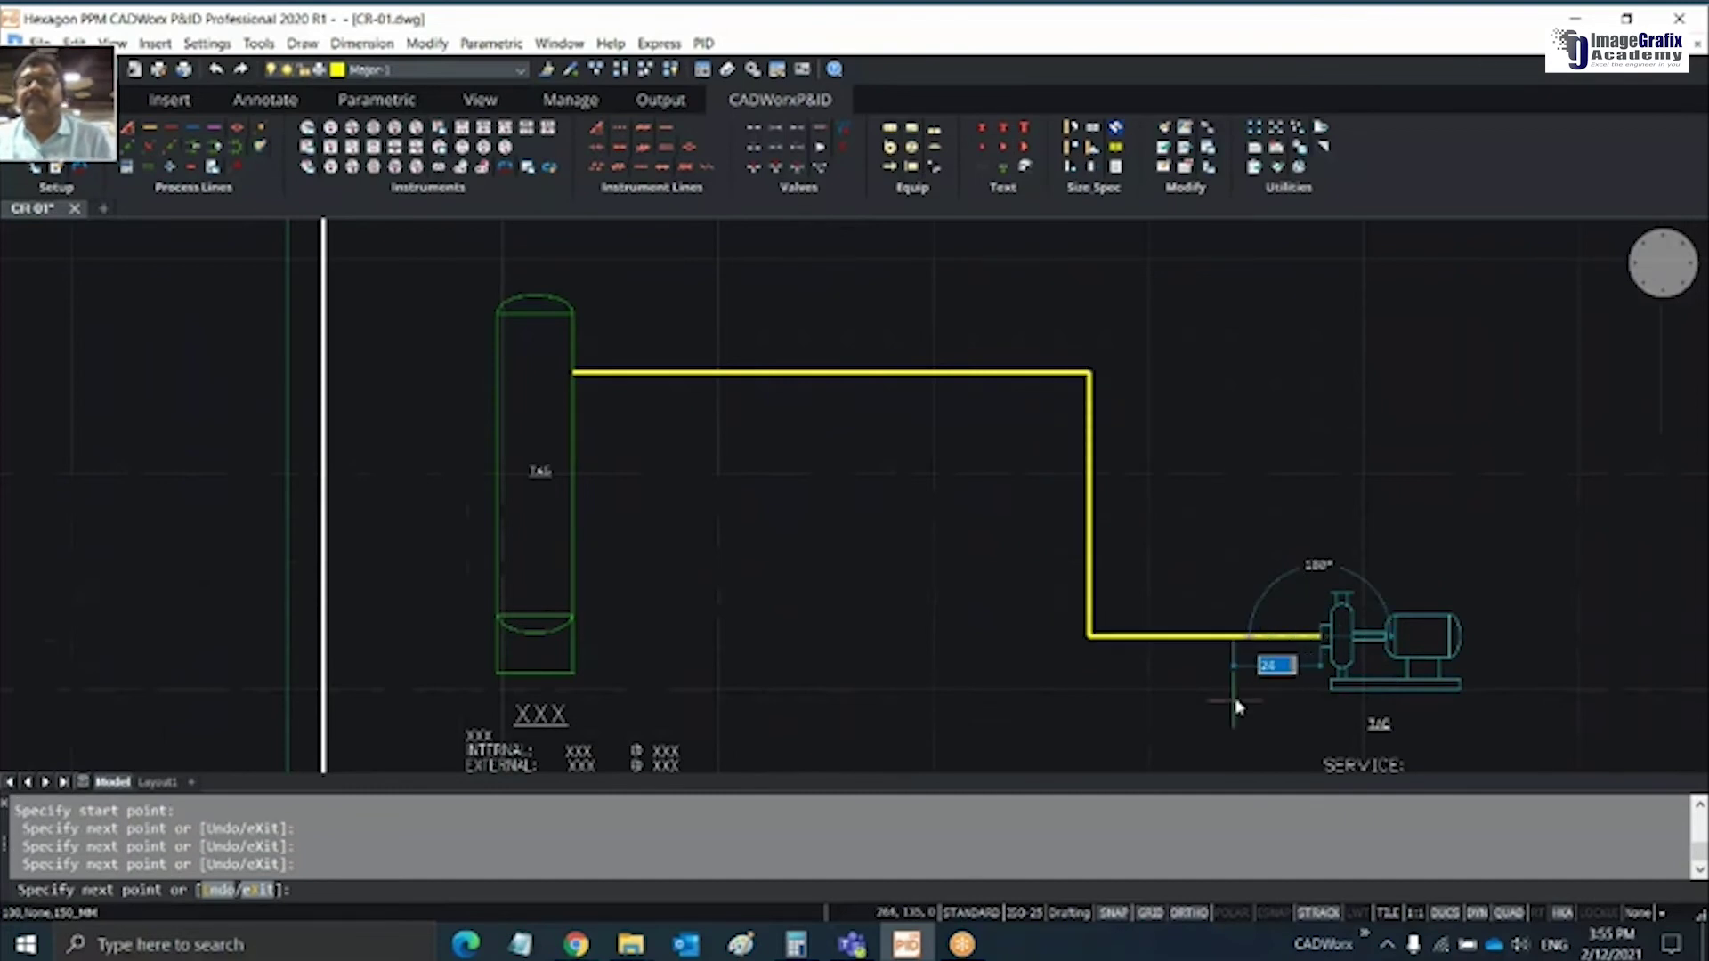
{"action": "scroll", "coordinate": [1327, 658], "scroll_direction": "up", "scroll_amount": 5}
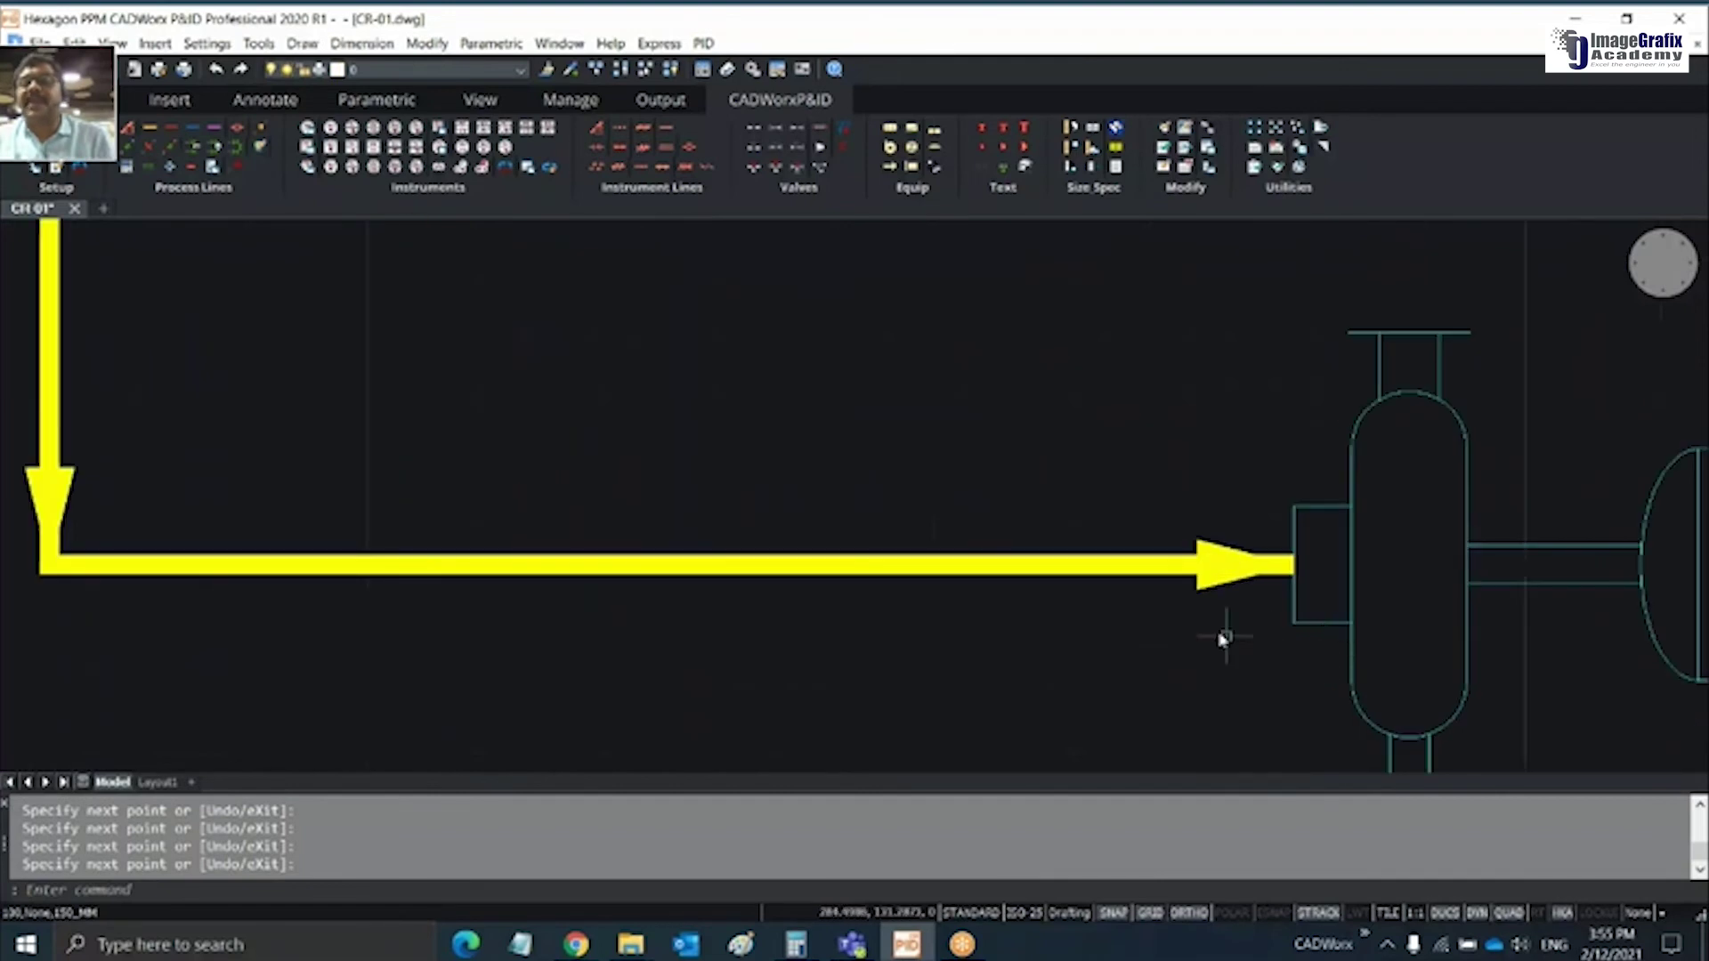
{"action": "scroll", "coordinate": [930, 750], "scroll_direction": "down", "scroll_amount": 7}
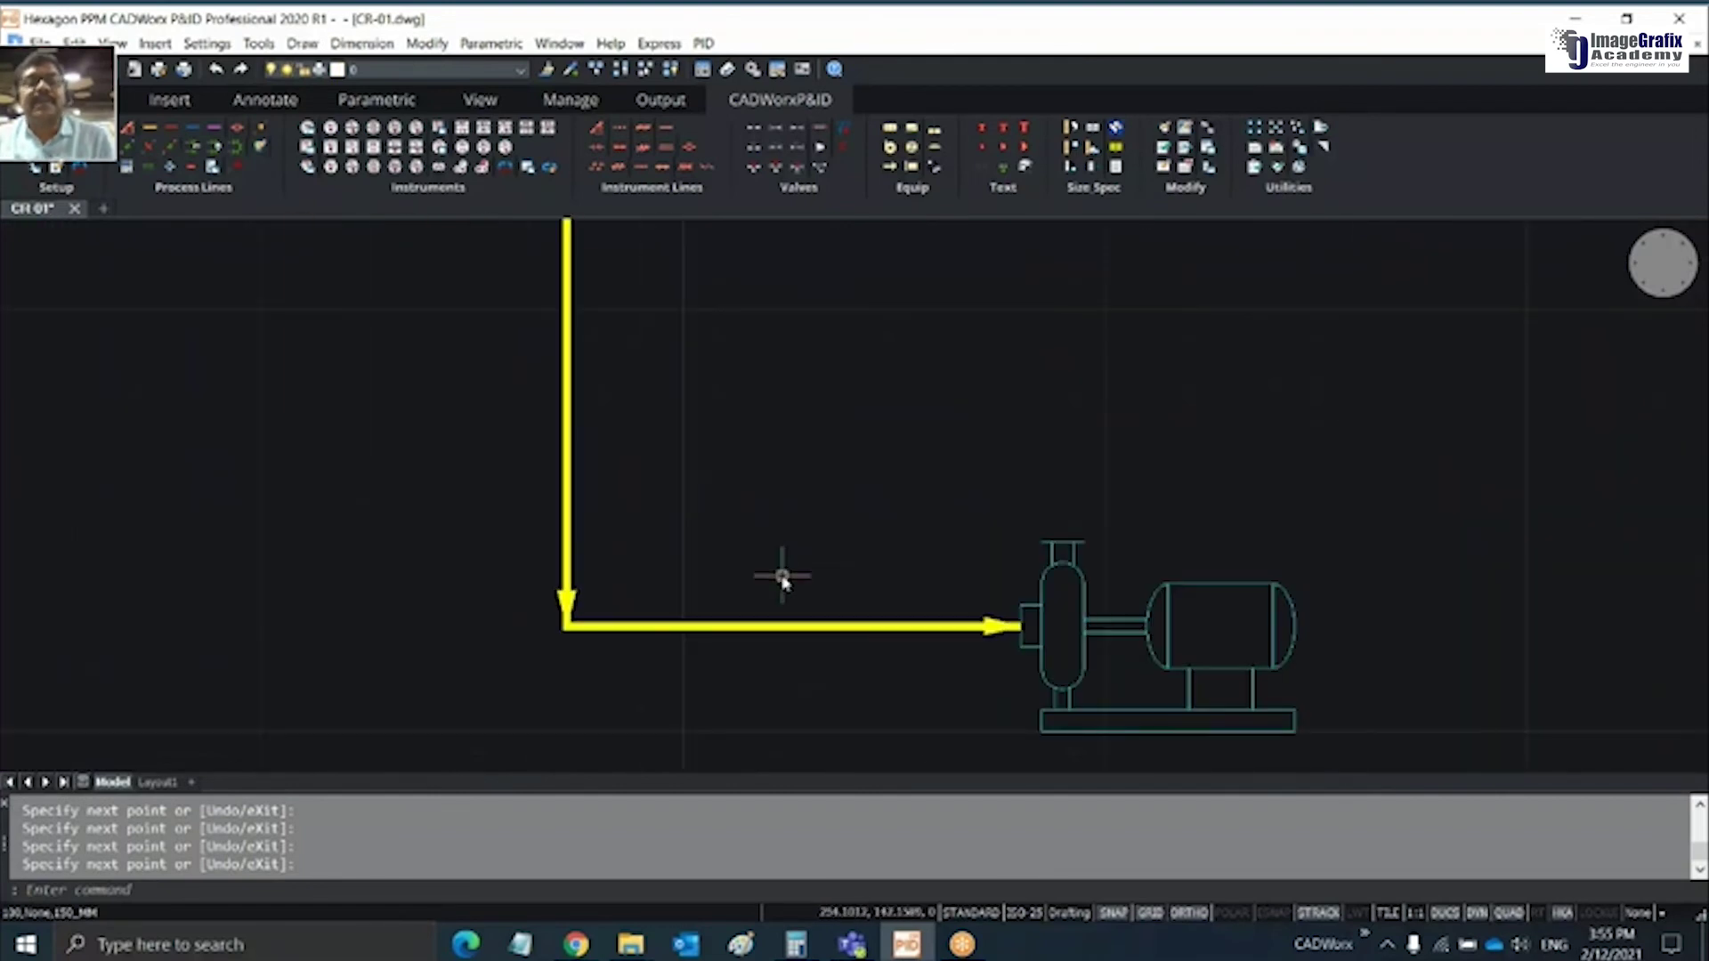
{"action": "middle_click_drag", "start_coordinate": [968, 506], "coordinate": [1084, 517]}
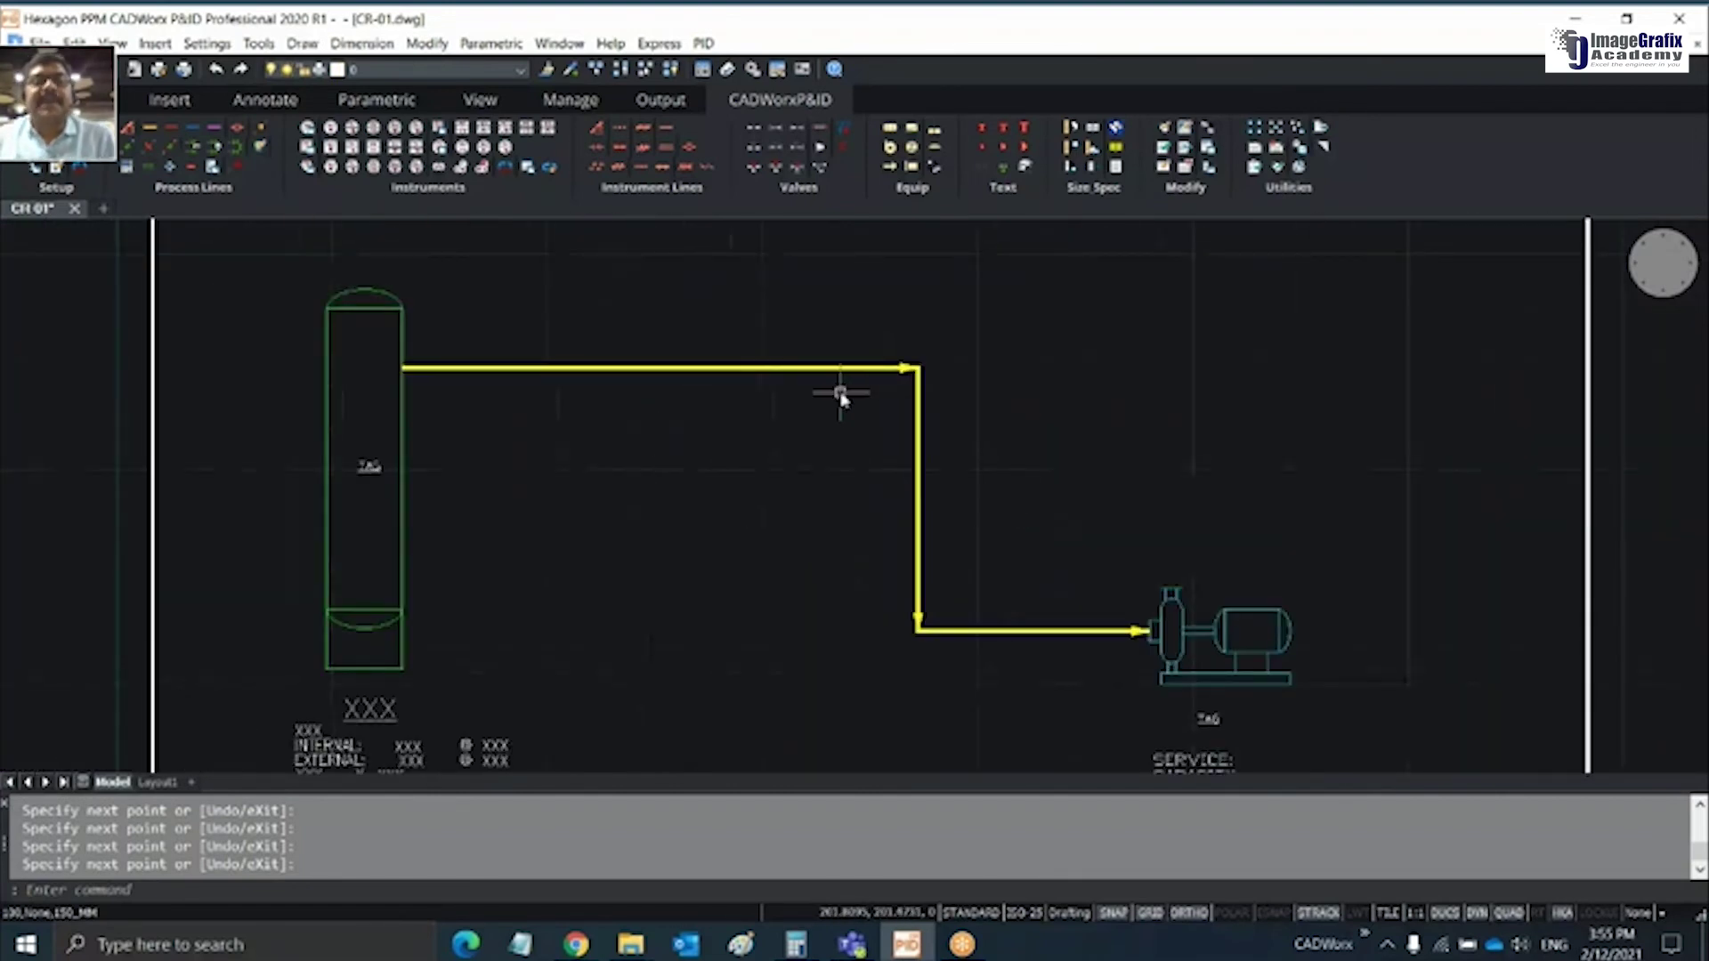
Place a gate valve on the upper pipe, then delete it and its 100 tag
{"action": "left_click", "coordinate": [767, 133]}
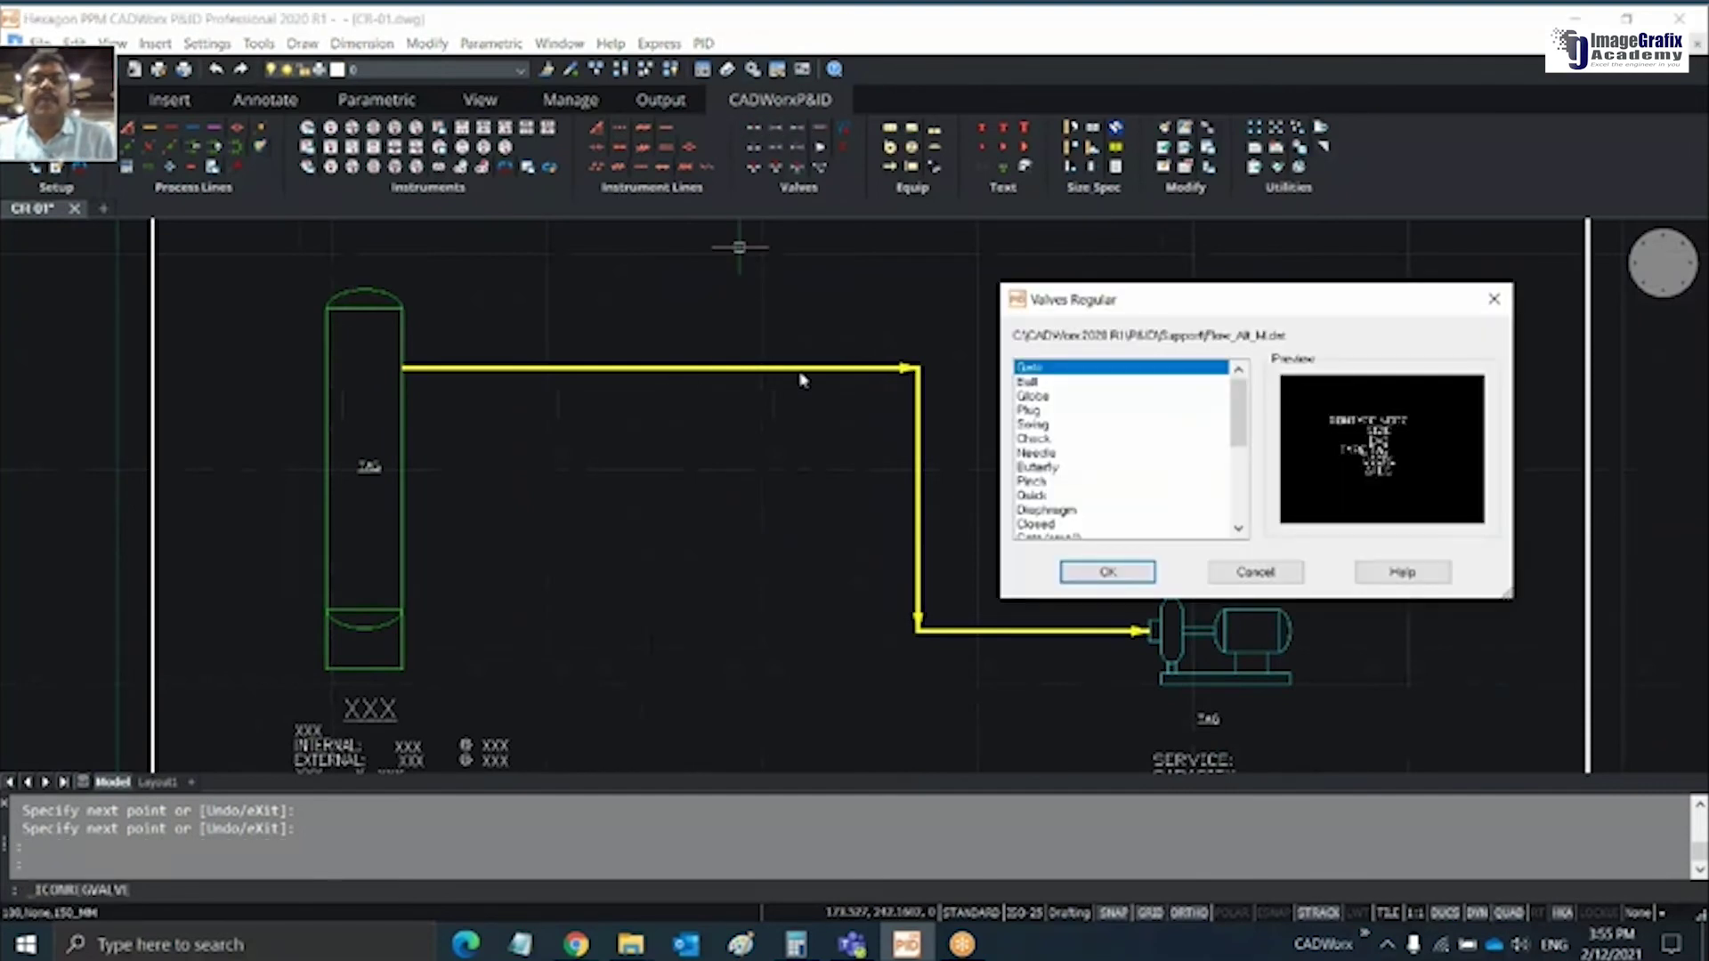
{"action": "left_click", "coordinate": [1120, 568]}
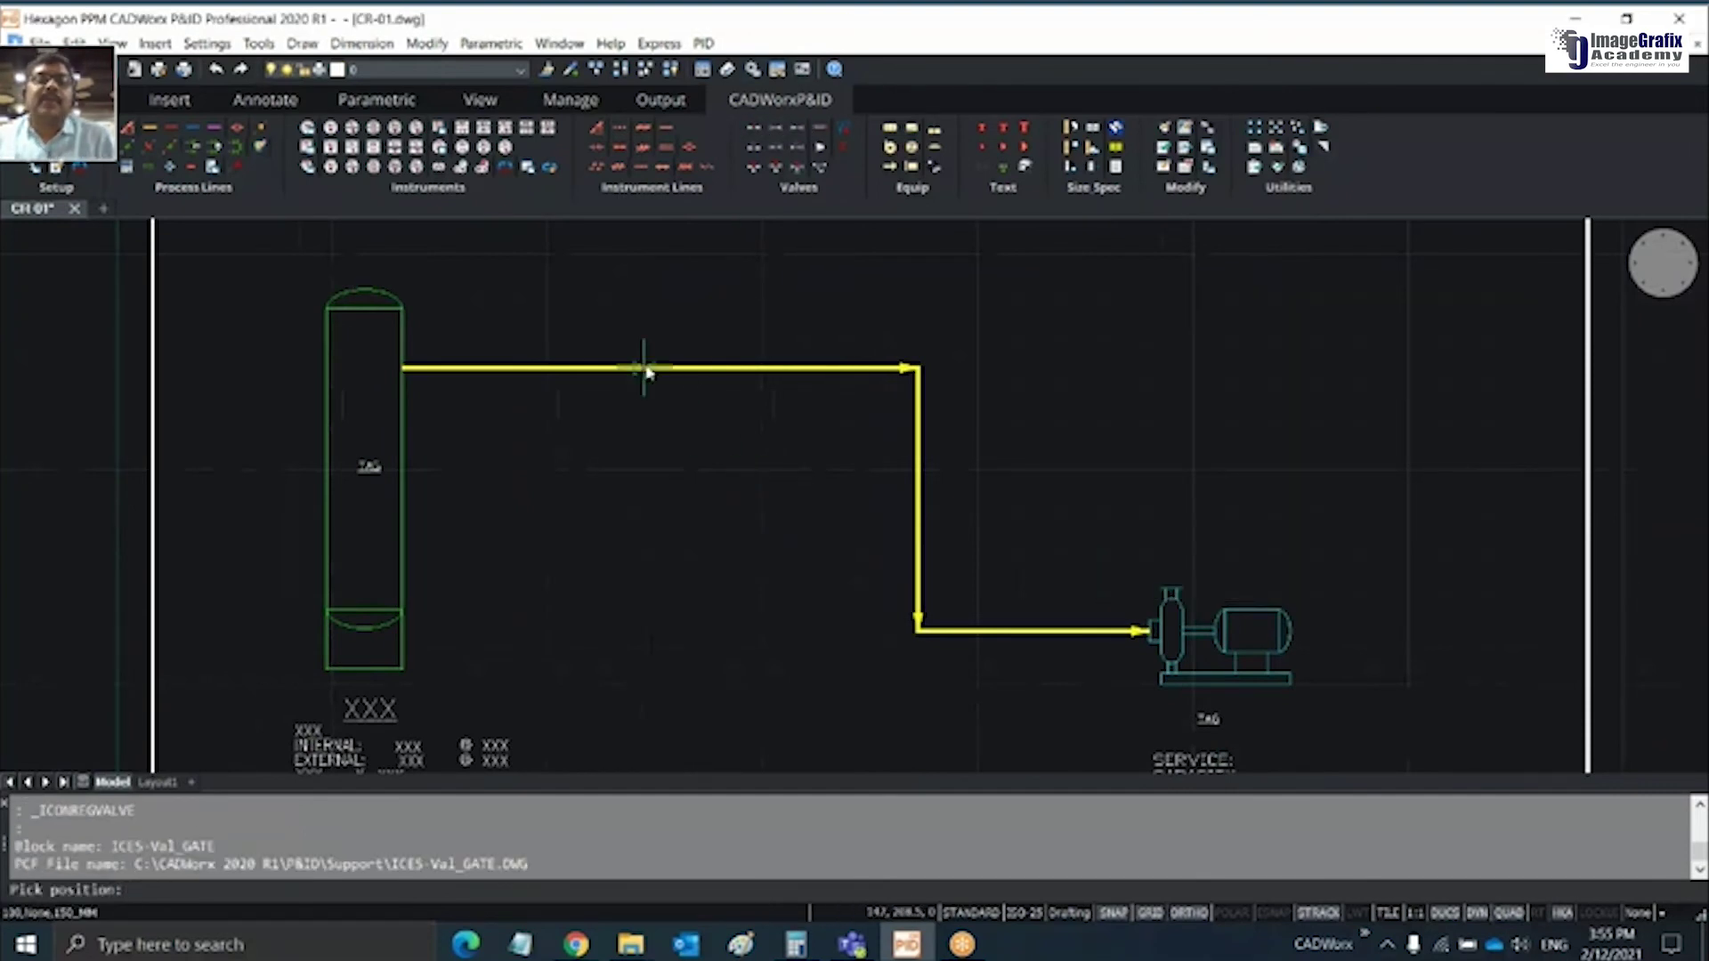
{"action": "left_click", "coordinate": [644, 368]}
{"action": "scroll", "coordinate": [622, 373], "scroll_direction": "up", "scroll_amount": 3}
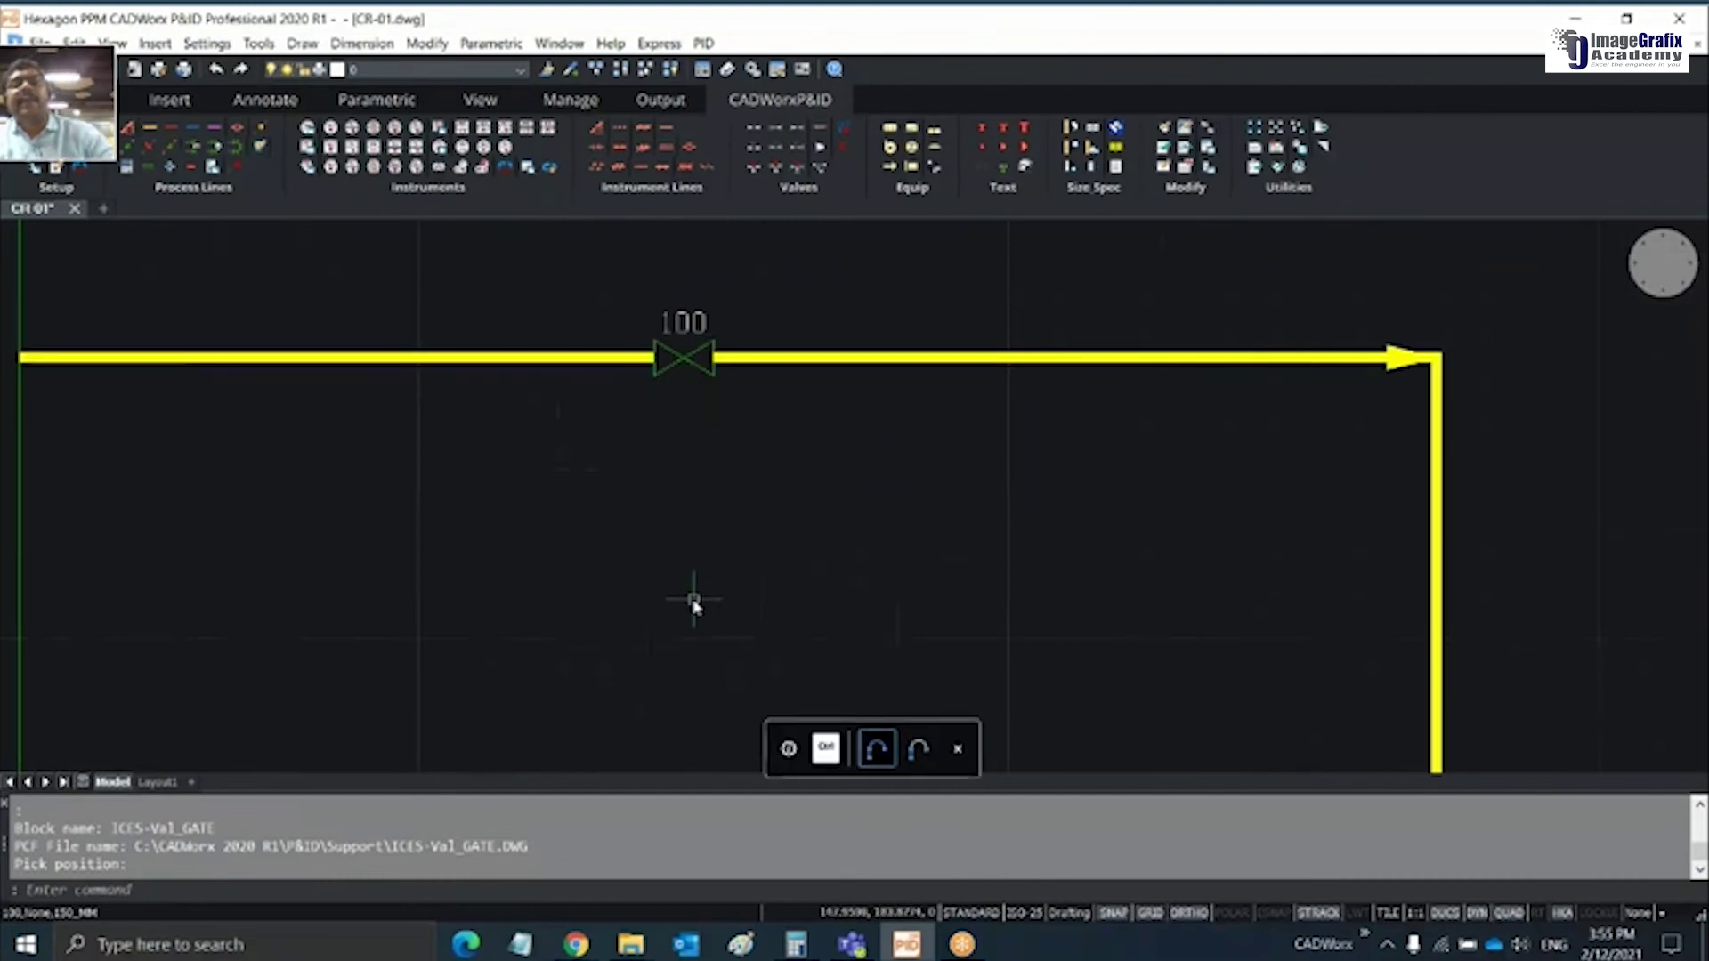
{"action": "left_click", "coordinate": [611, 285]}
{"action": "left_click", "coordinate": [799, 488]}
{"action": "key", "text": "Delete"}
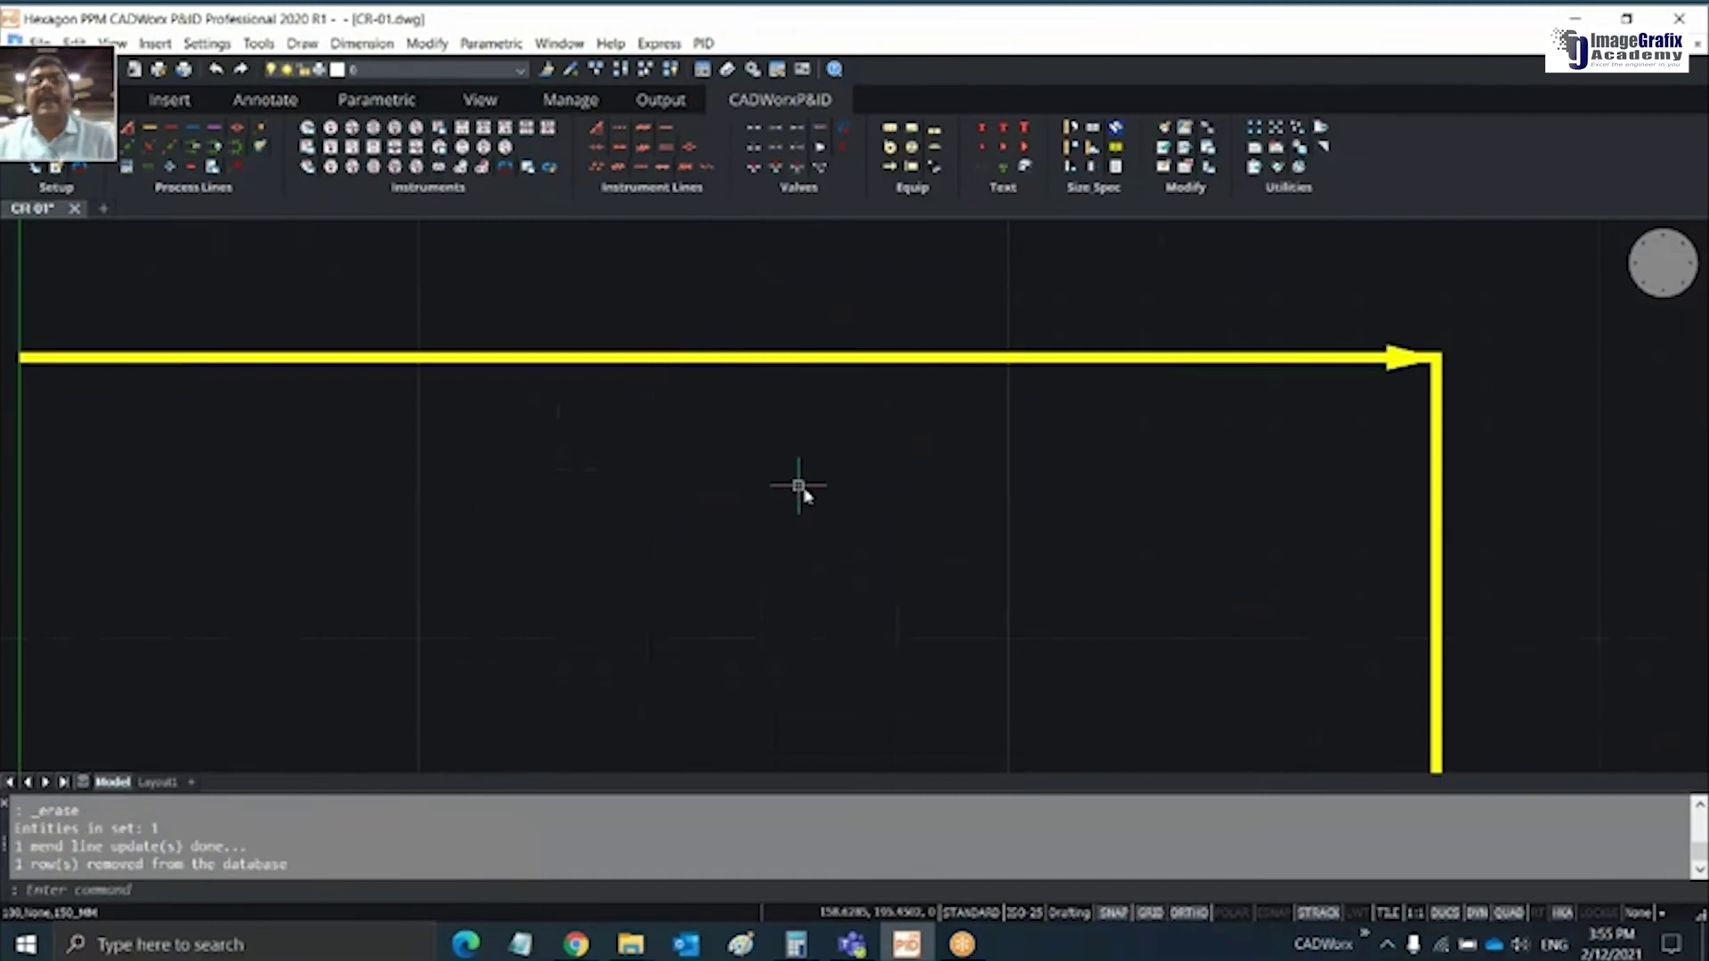
Re-place the gate valve tagged 100 on the upper horizontal process line
{"action": "left_click", "coordinate": [756, 132]}
{"action": "left_click", "coordinate": [1109, 571]}
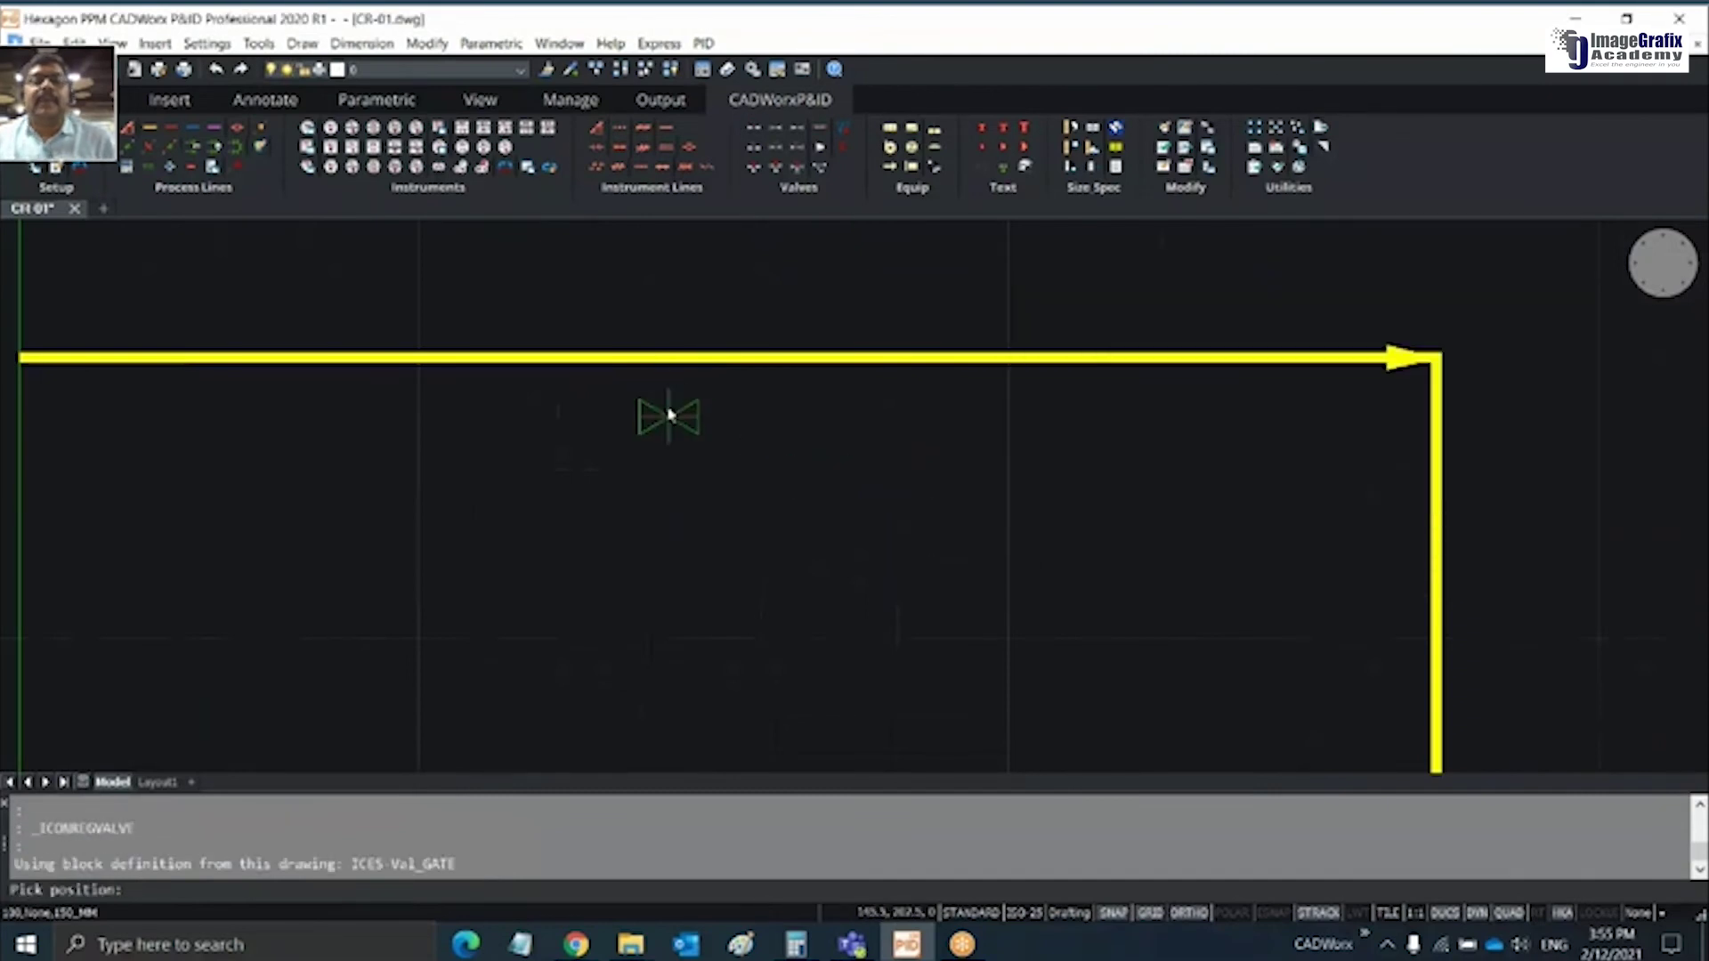
{"action": "left_click", "coordinate": [639, 358]}
{"action": "scroll", "coordinate": [592, 561], "scroll_direction": "down", "scroll_amount": 1}
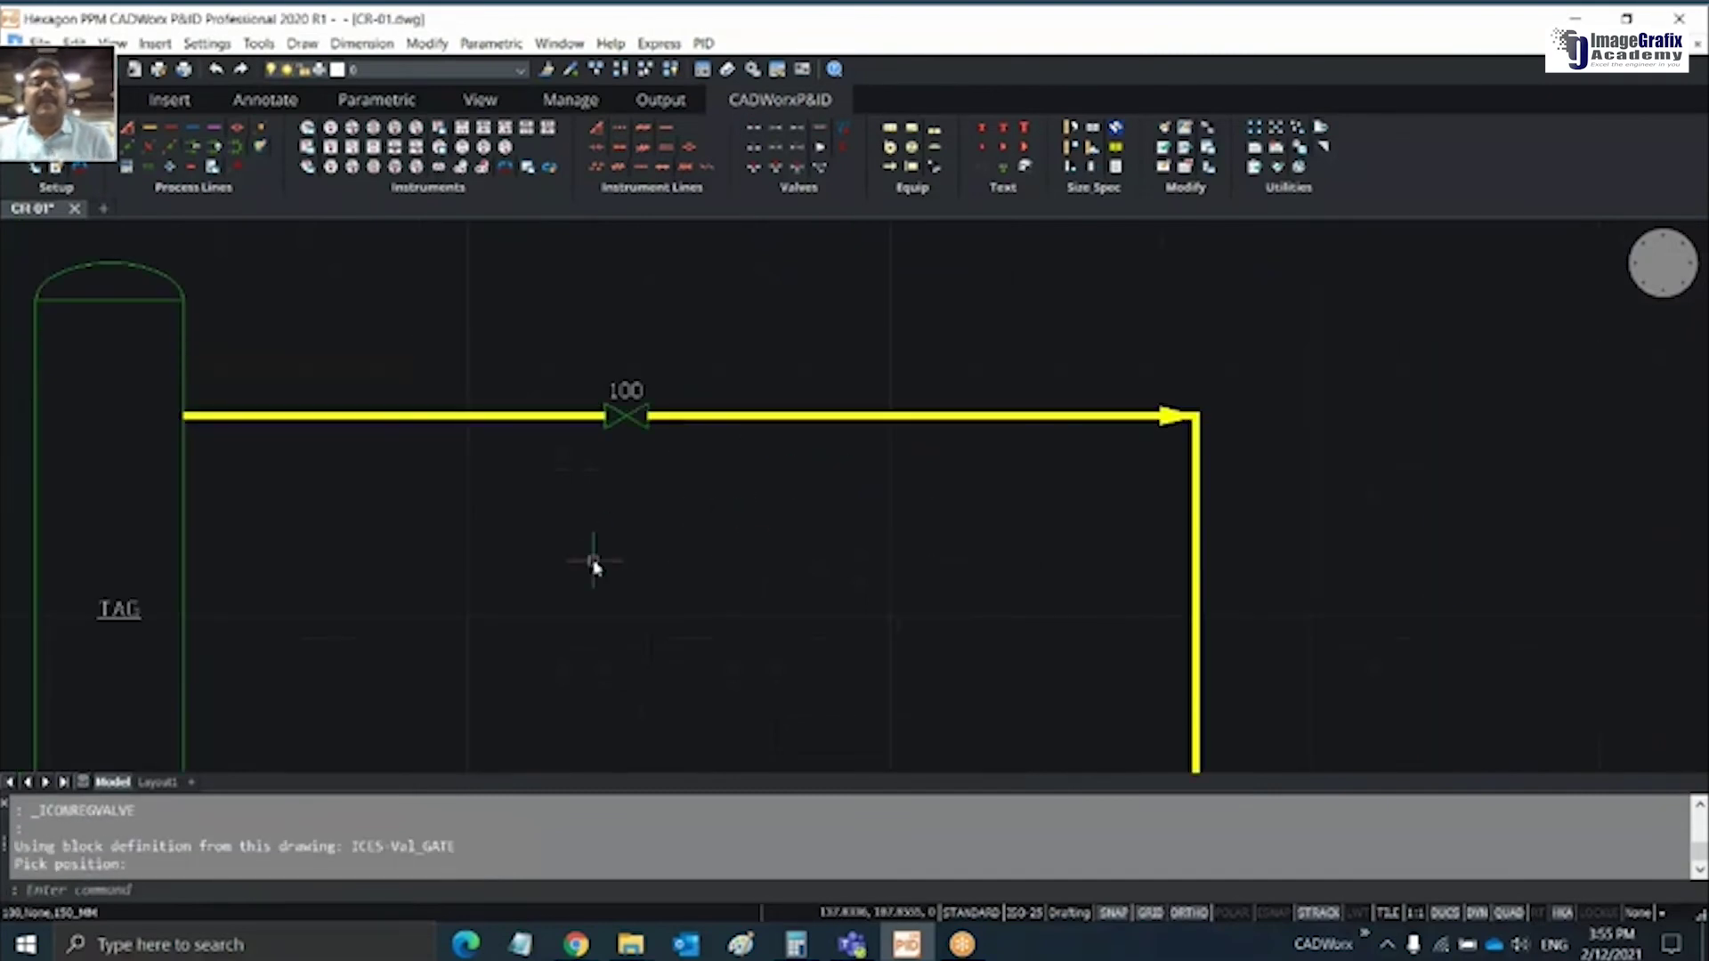
{"action": "left_click", "coordinate": [489, 416]}
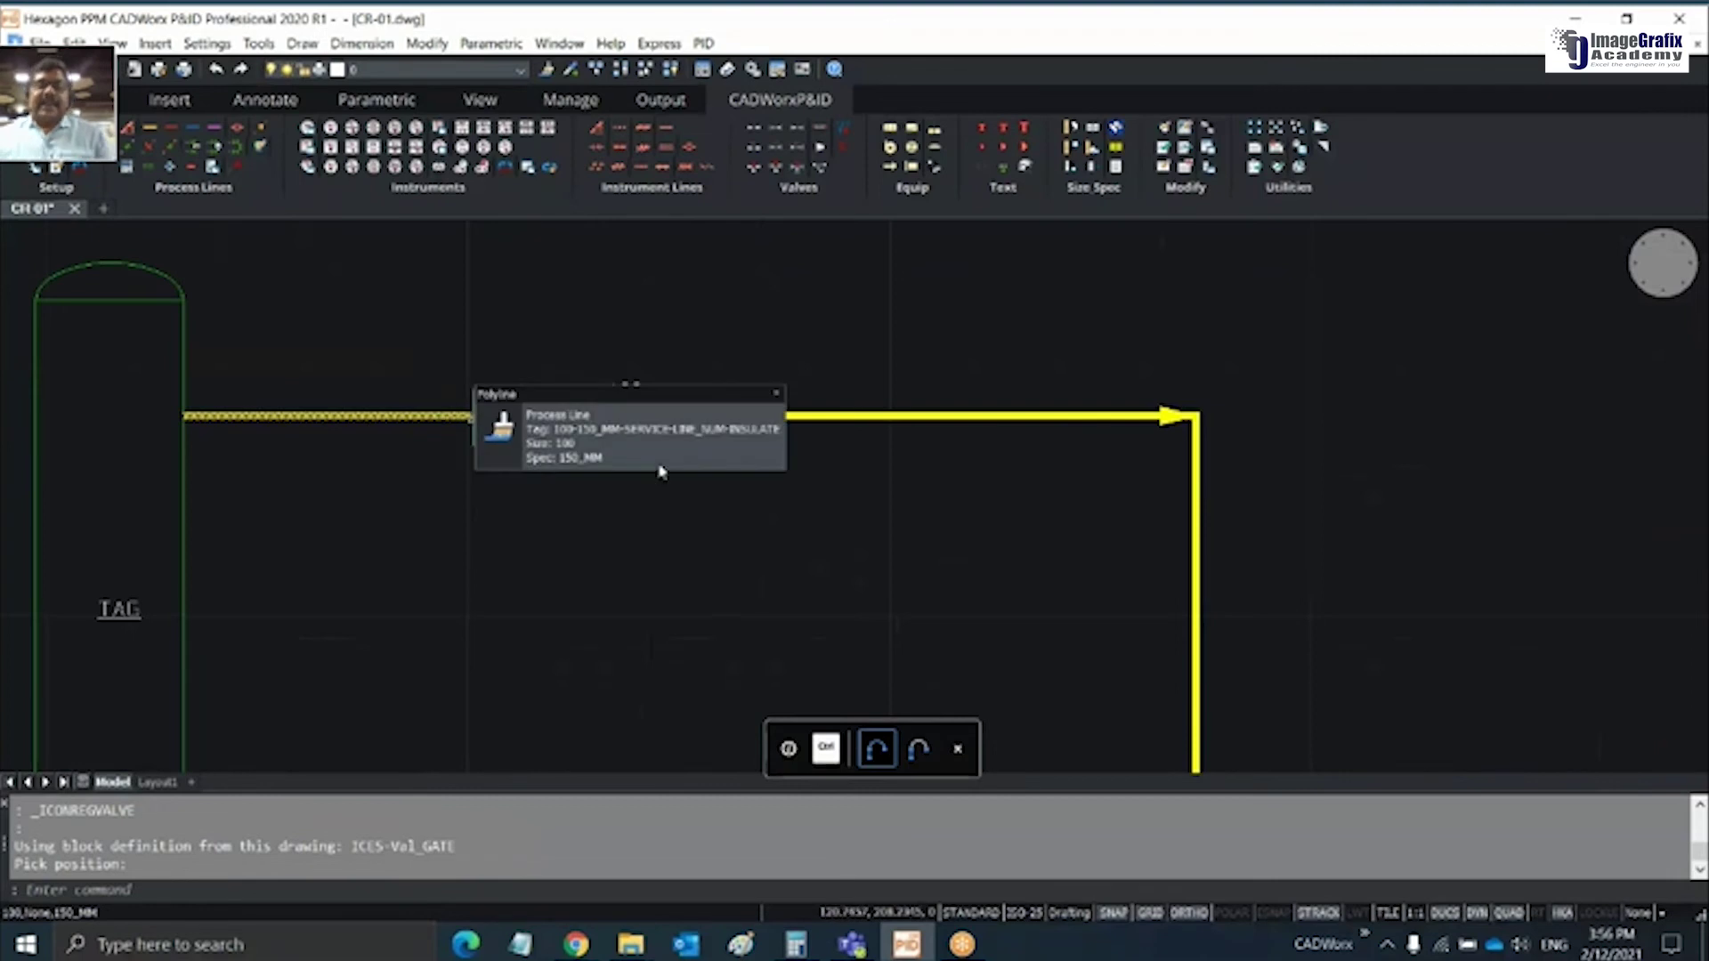
{"action": "key", "text": "Escape"}
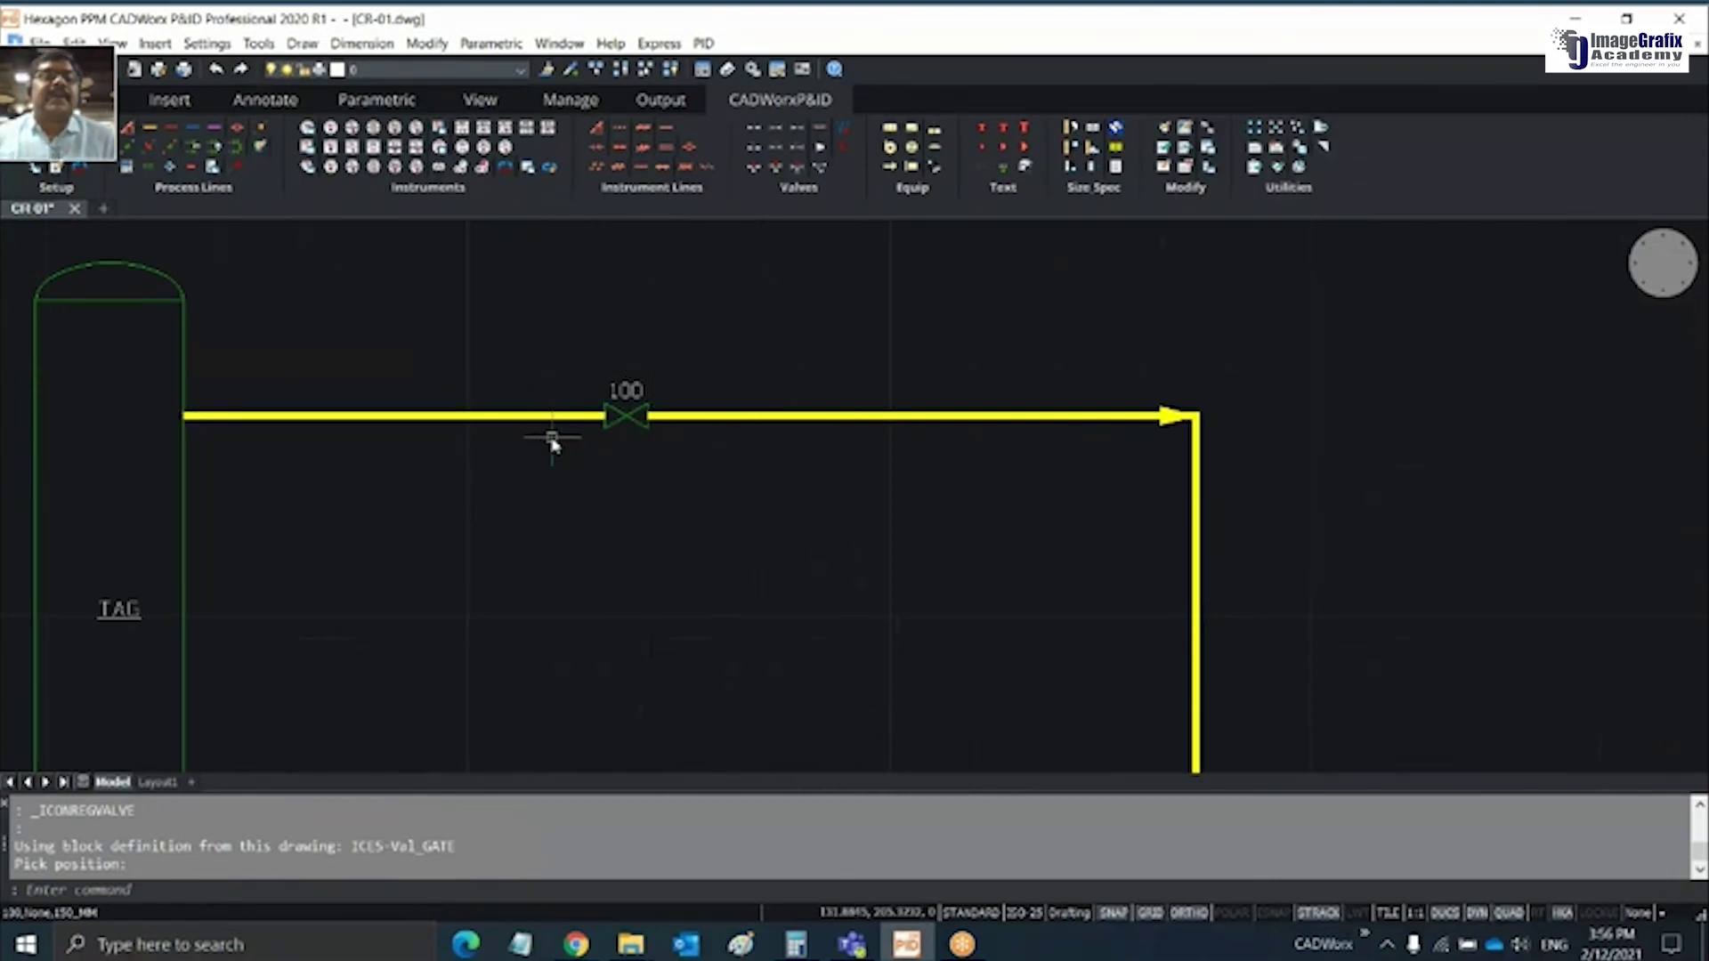
{"action": "scroll", "coordinate": [317, 591], "scroll_direction": "down", "scroll_amount": 2}
{"action": "middle_click_drag", "start_coordinate": [459, 588], "coordinate": [630, 408]}
Enter the vessel's V-101 tag and its short description
{"action": "double_click", "coordinate": [379, 422]}
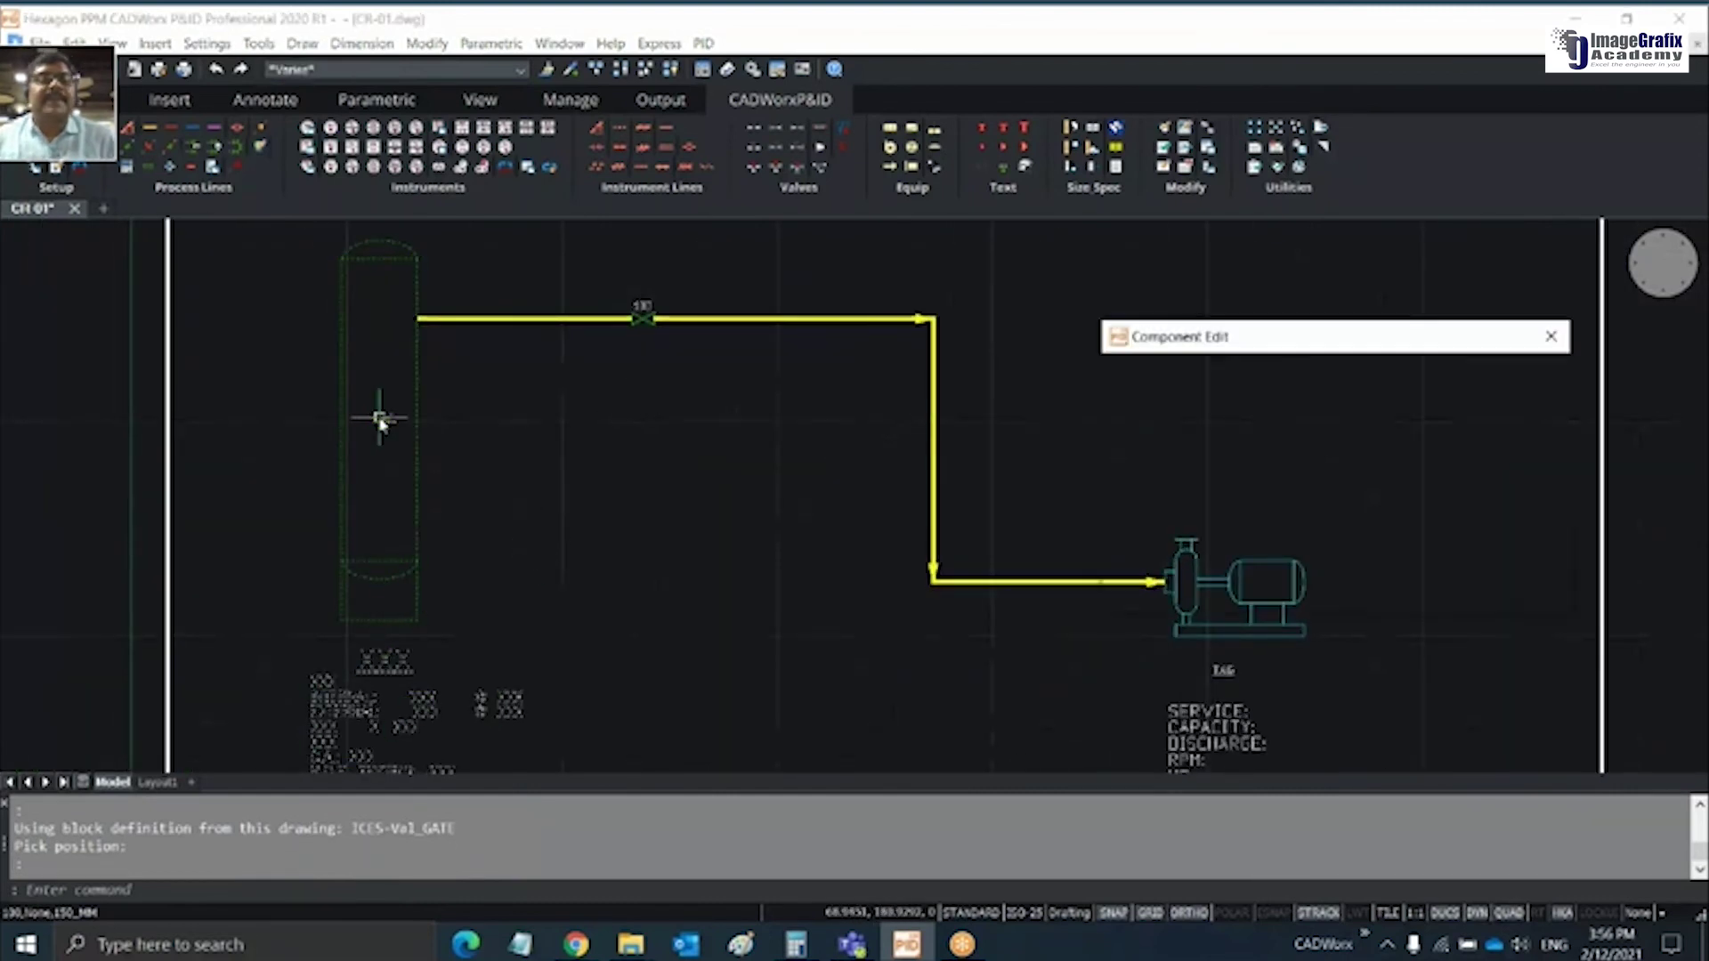
{"action": "double_click", "coordinate": [1256, 435]}
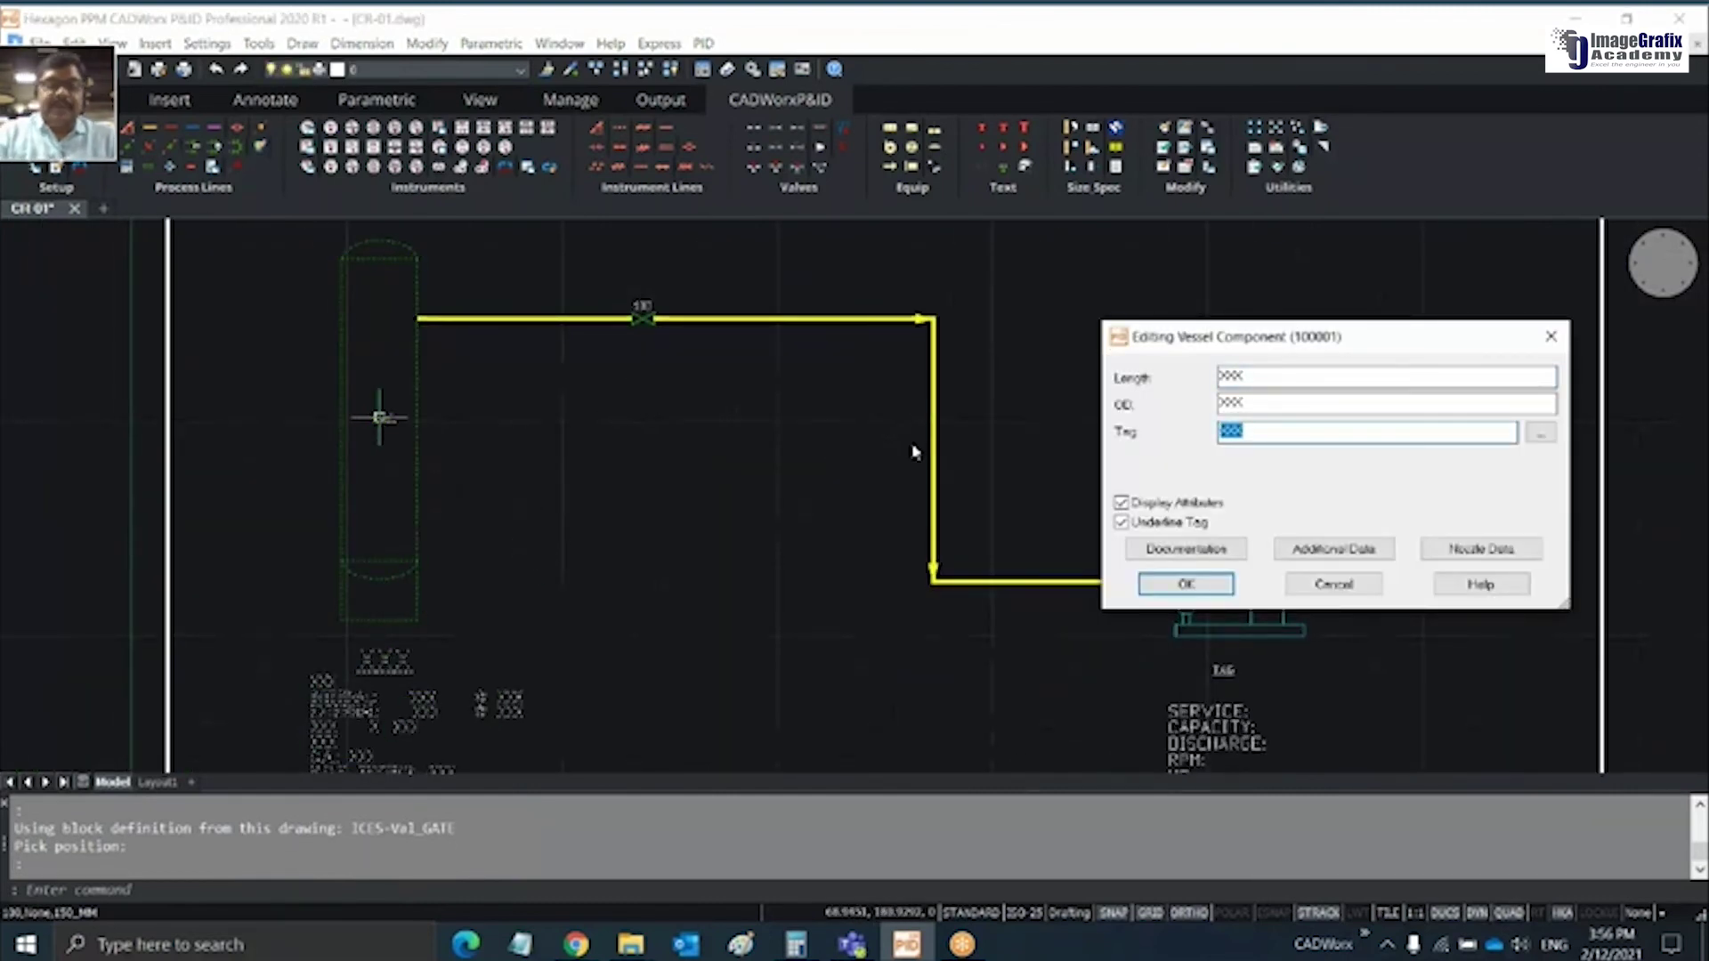
{"action": "type", "text": "V-101"}
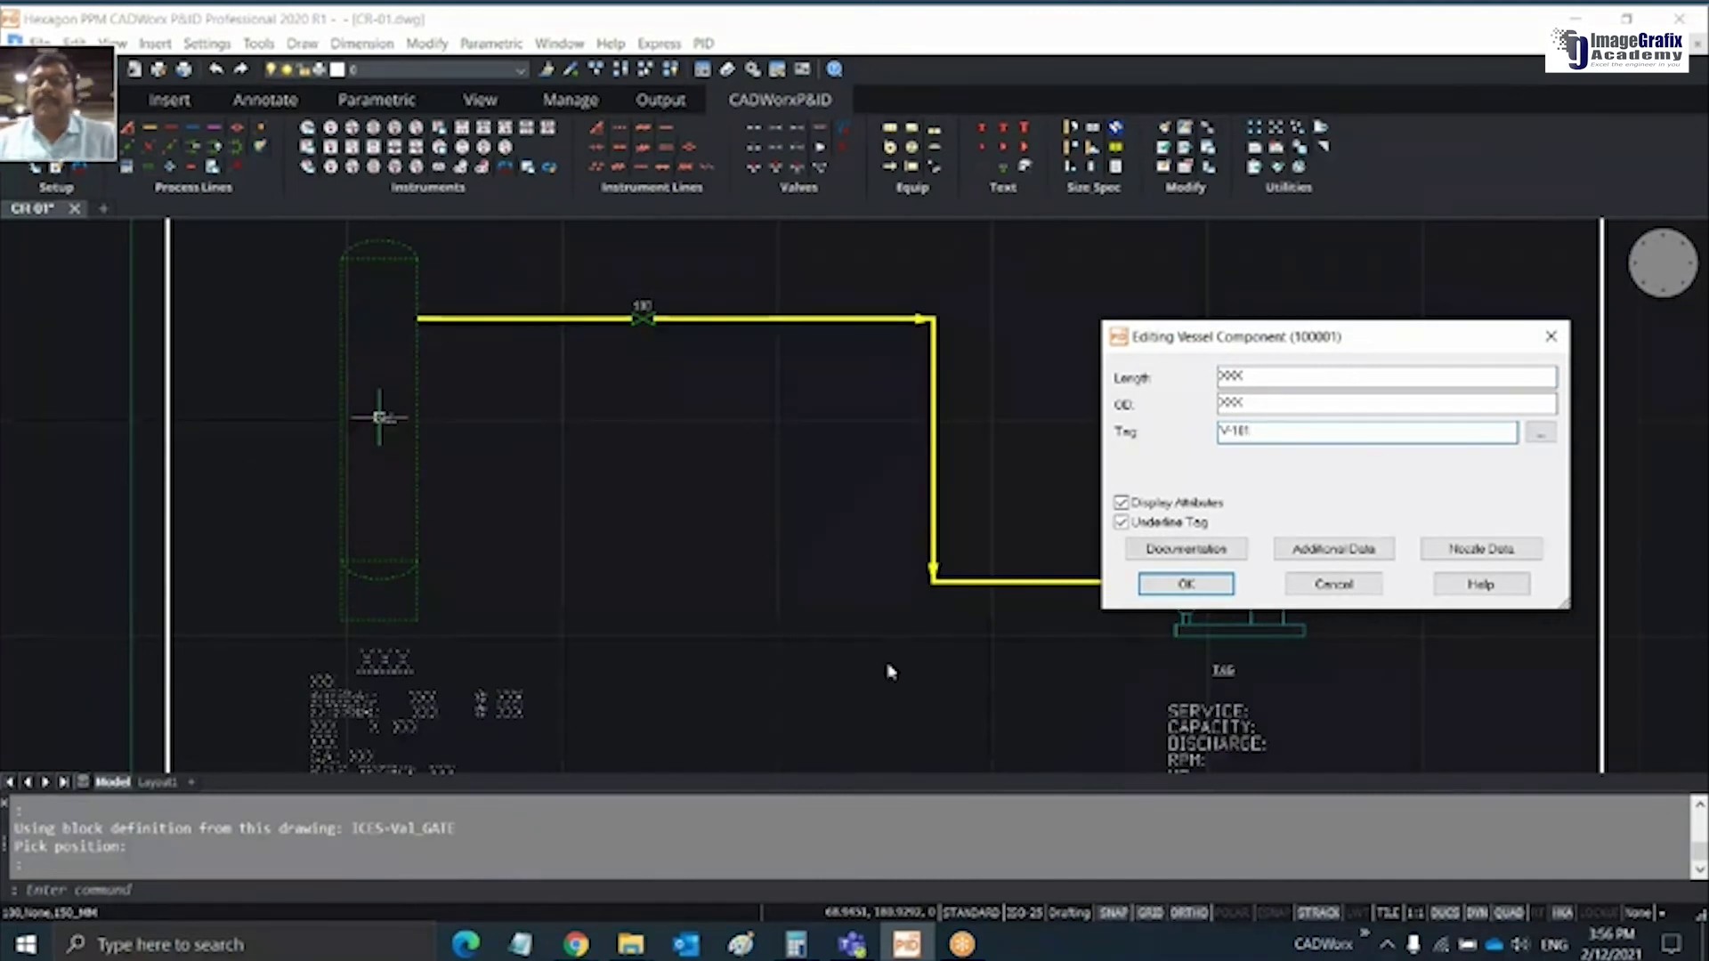
{"action": "left_click", "coordinate": [1333, 548]}
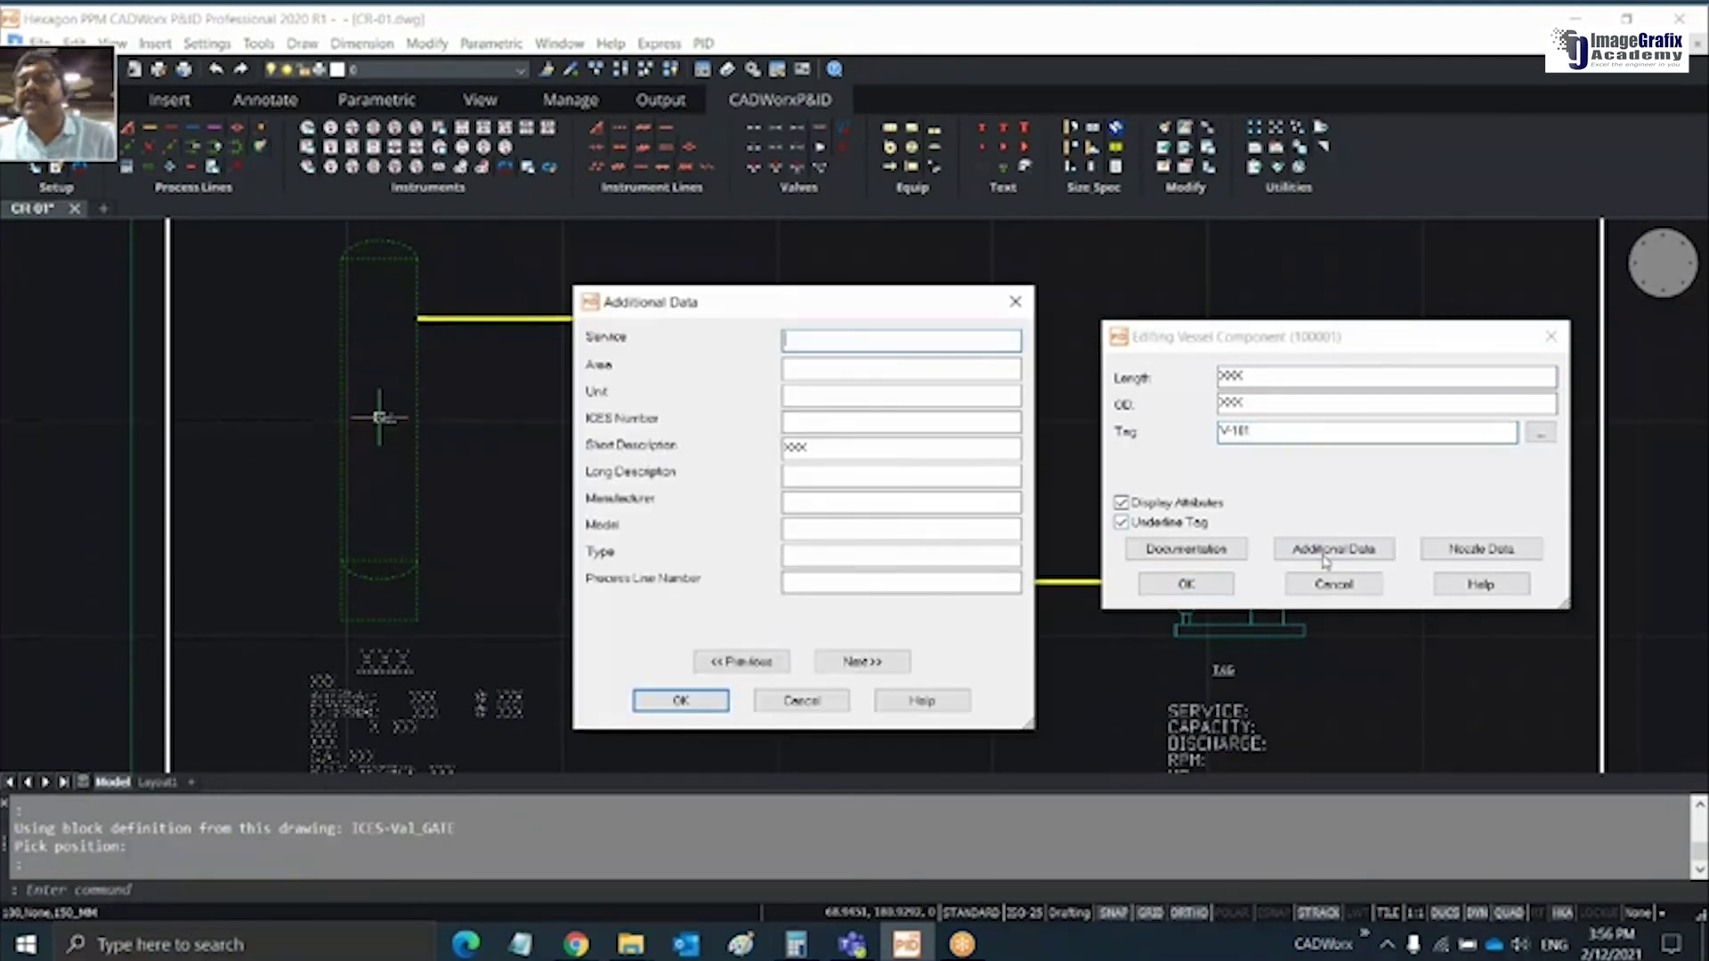
{"action": "double_click", "coordinate": [848, 447]}
{"action": "type", "text": "Vertical Vessel"}
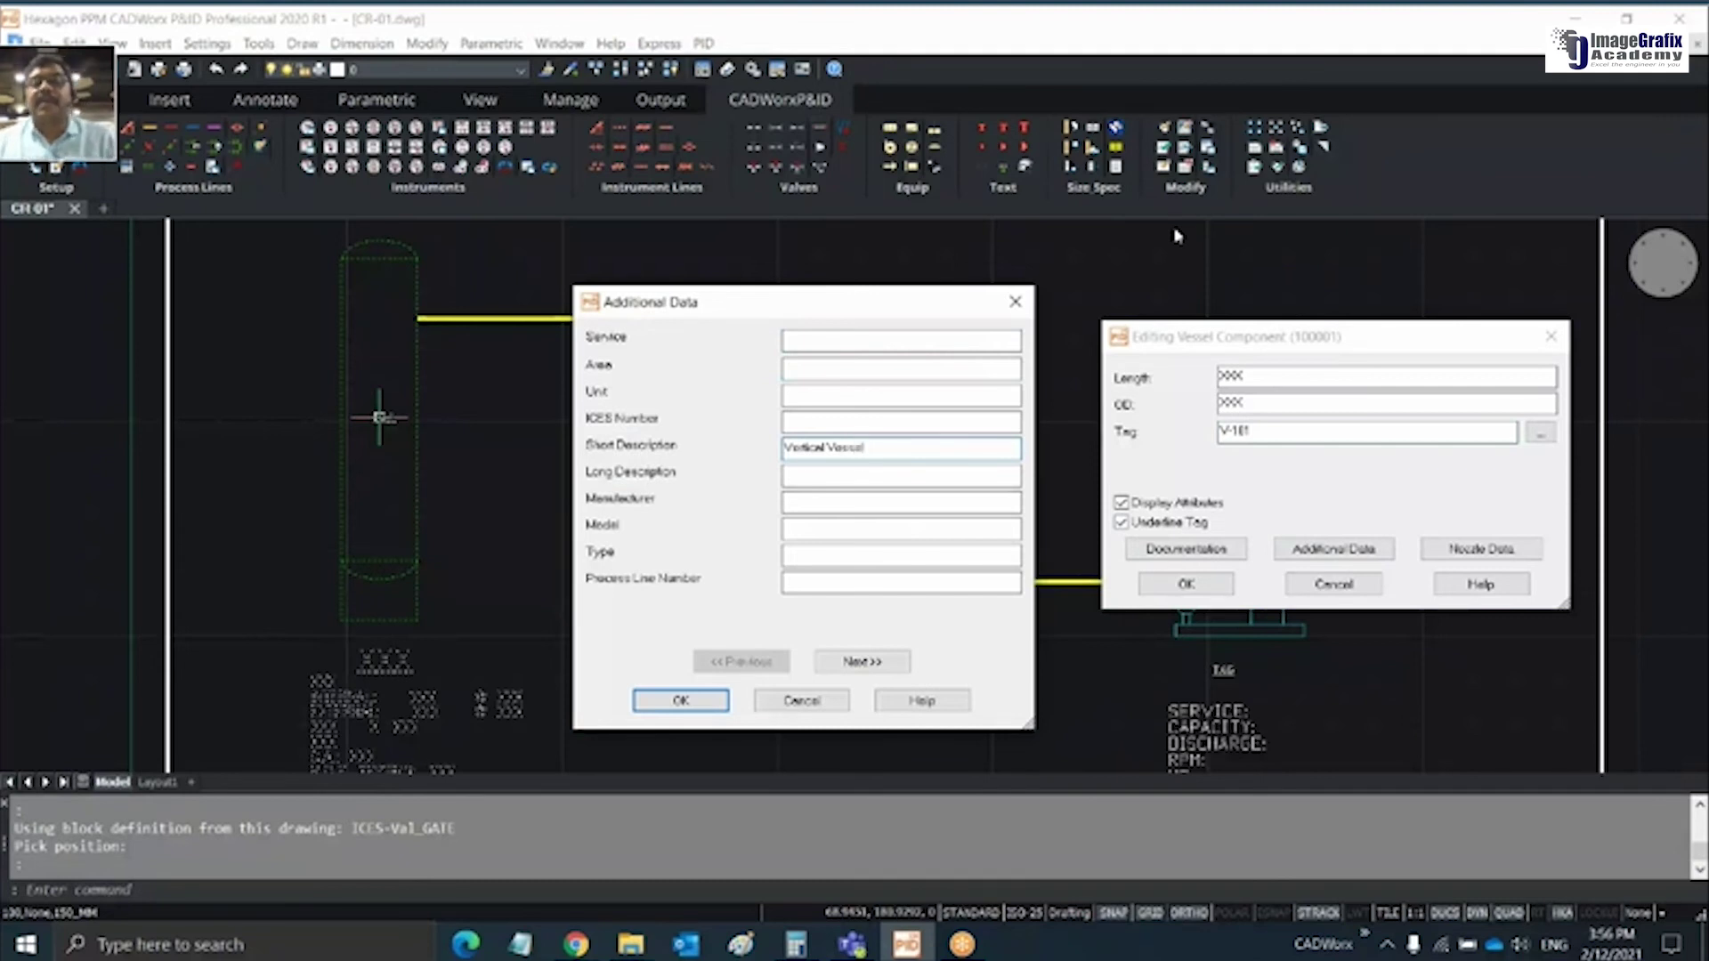
Set internal design pressure/temp to 100 @ 89 and external to 120 @ 75
{"action": "left_click", "coordinate": [862, 661]}
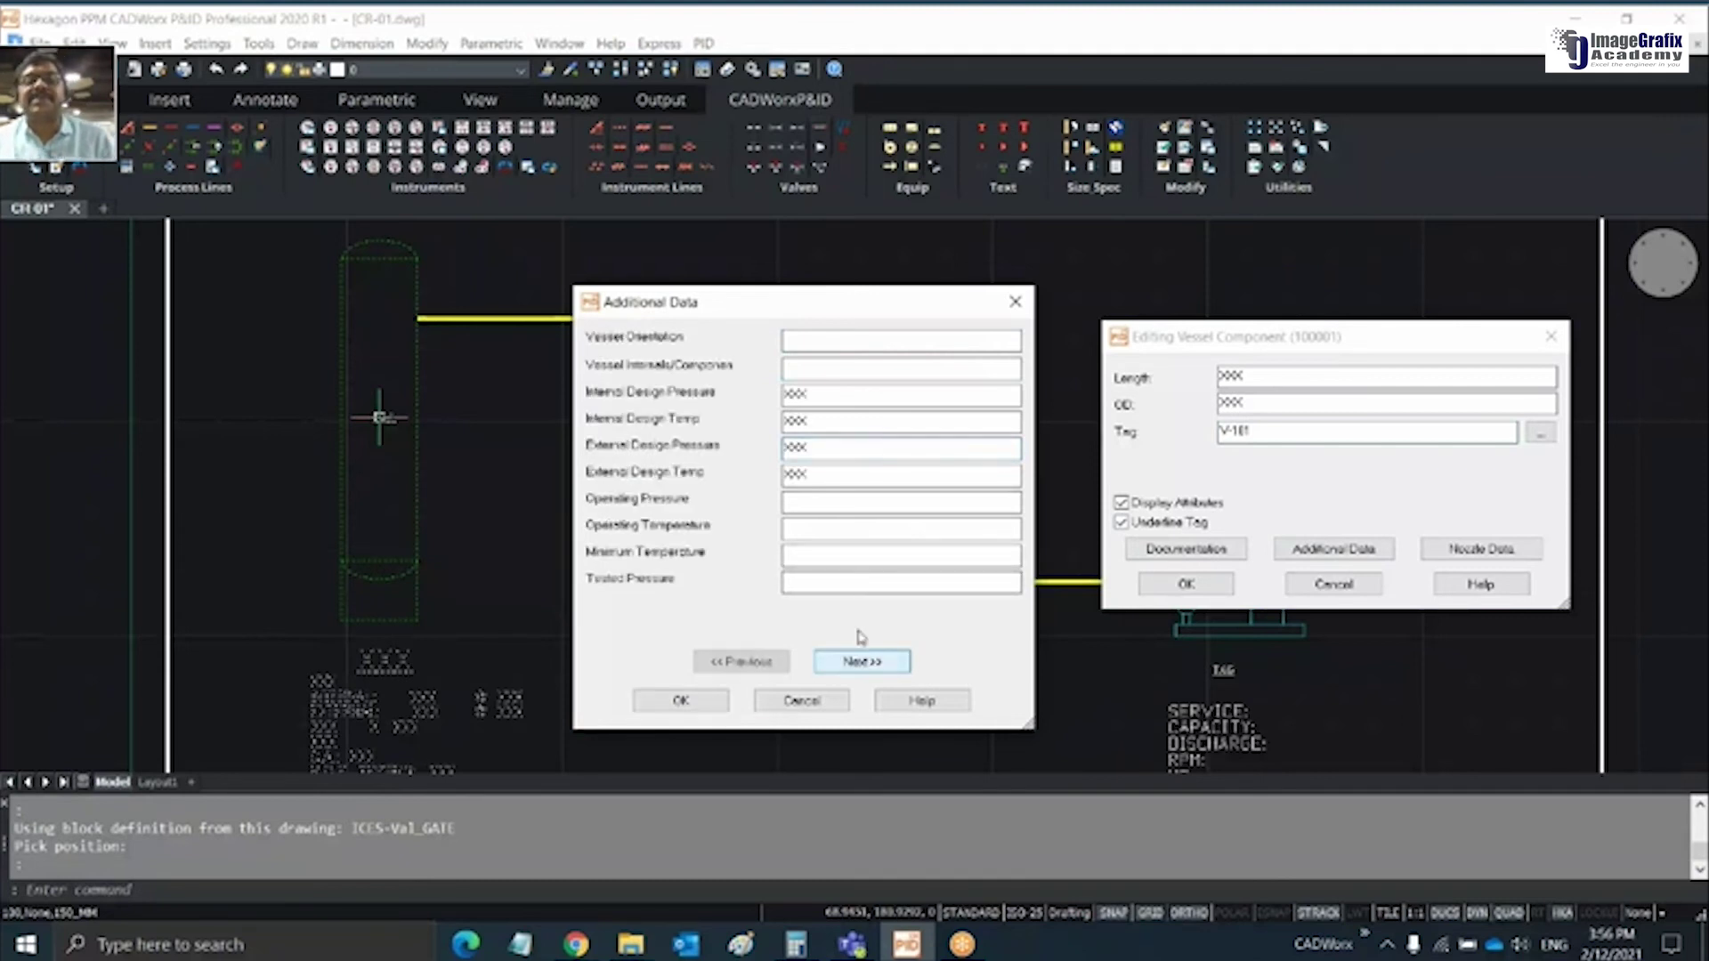
{"action": "left_click_drag", "start_coordinate": [837, 394], "coordinate": [709, 400]}
{"action": "type", "text": "130"}
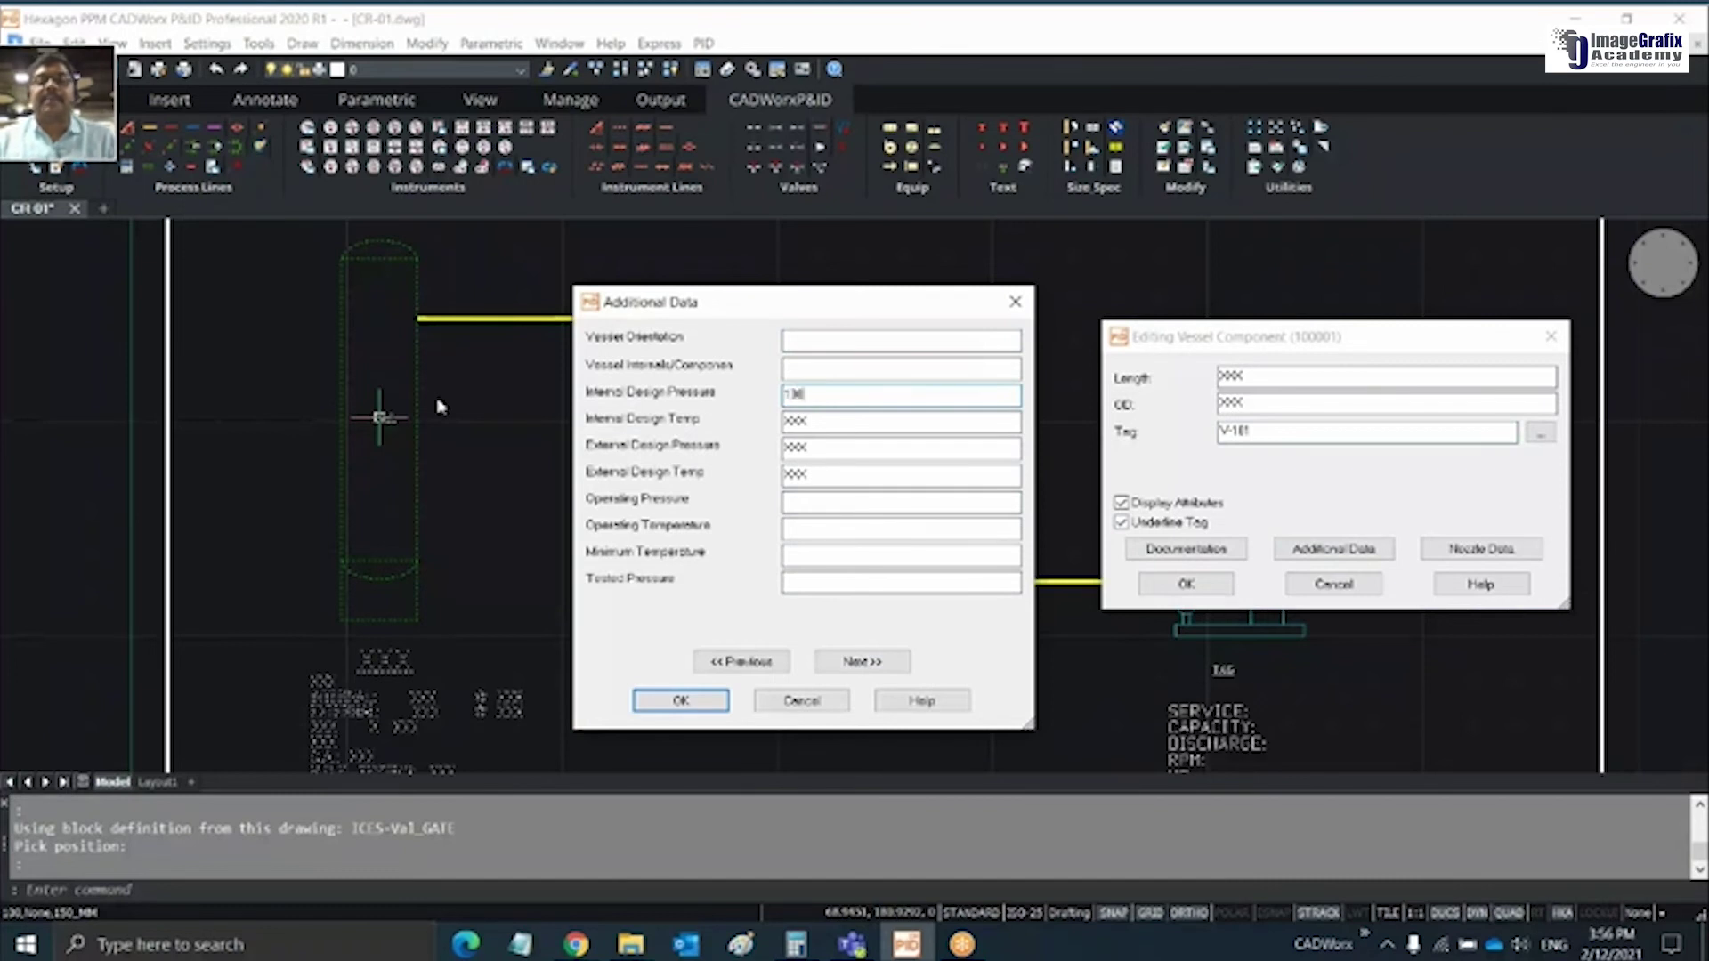
{"action": "key", "text": "Tab"}
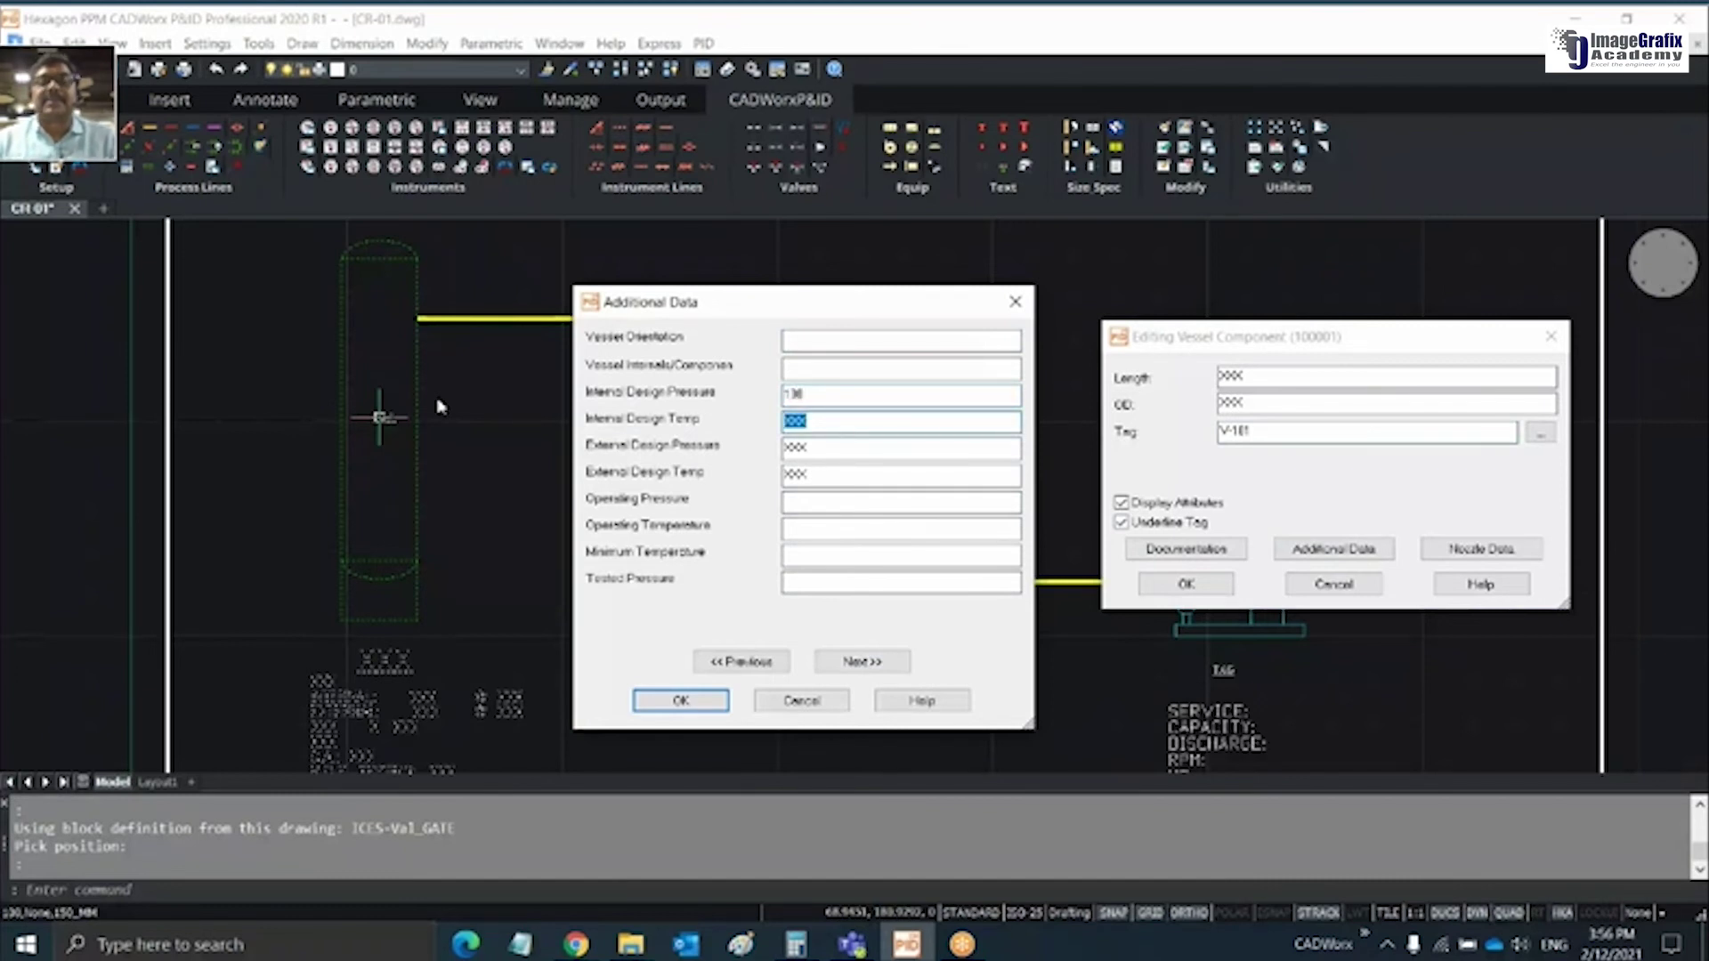
{"action": "type", "text": "83"}
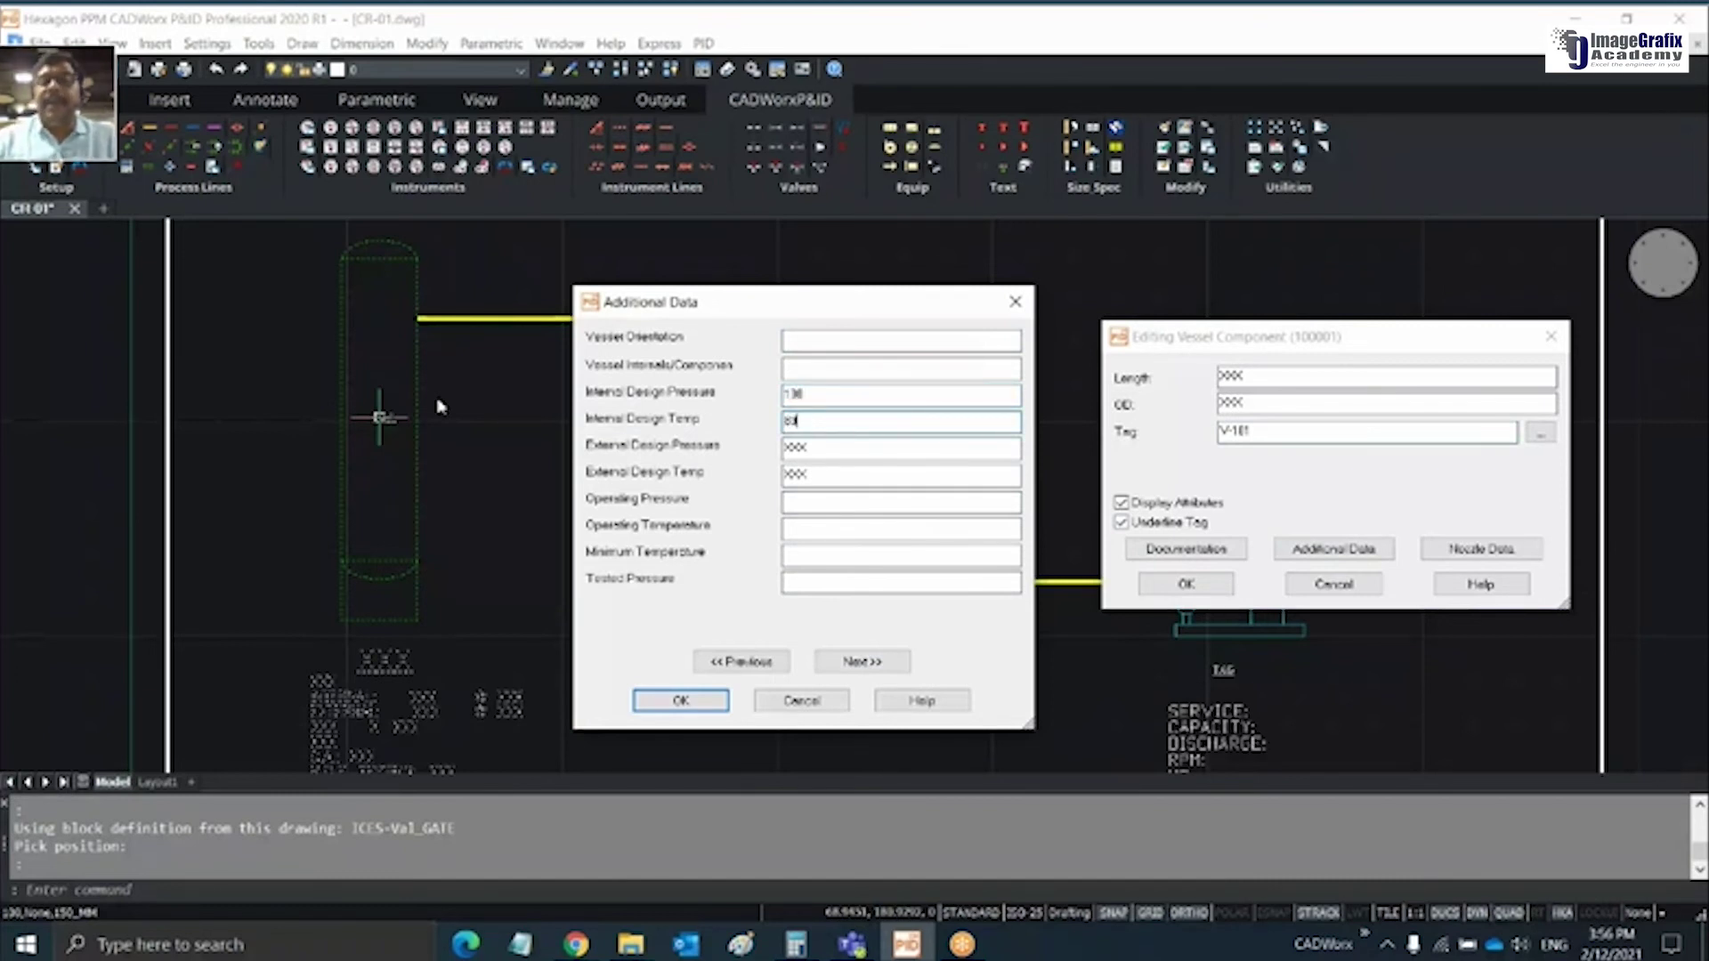
{"action": "key", "text": "Tab"}
{"action": "type", "text": "1"}
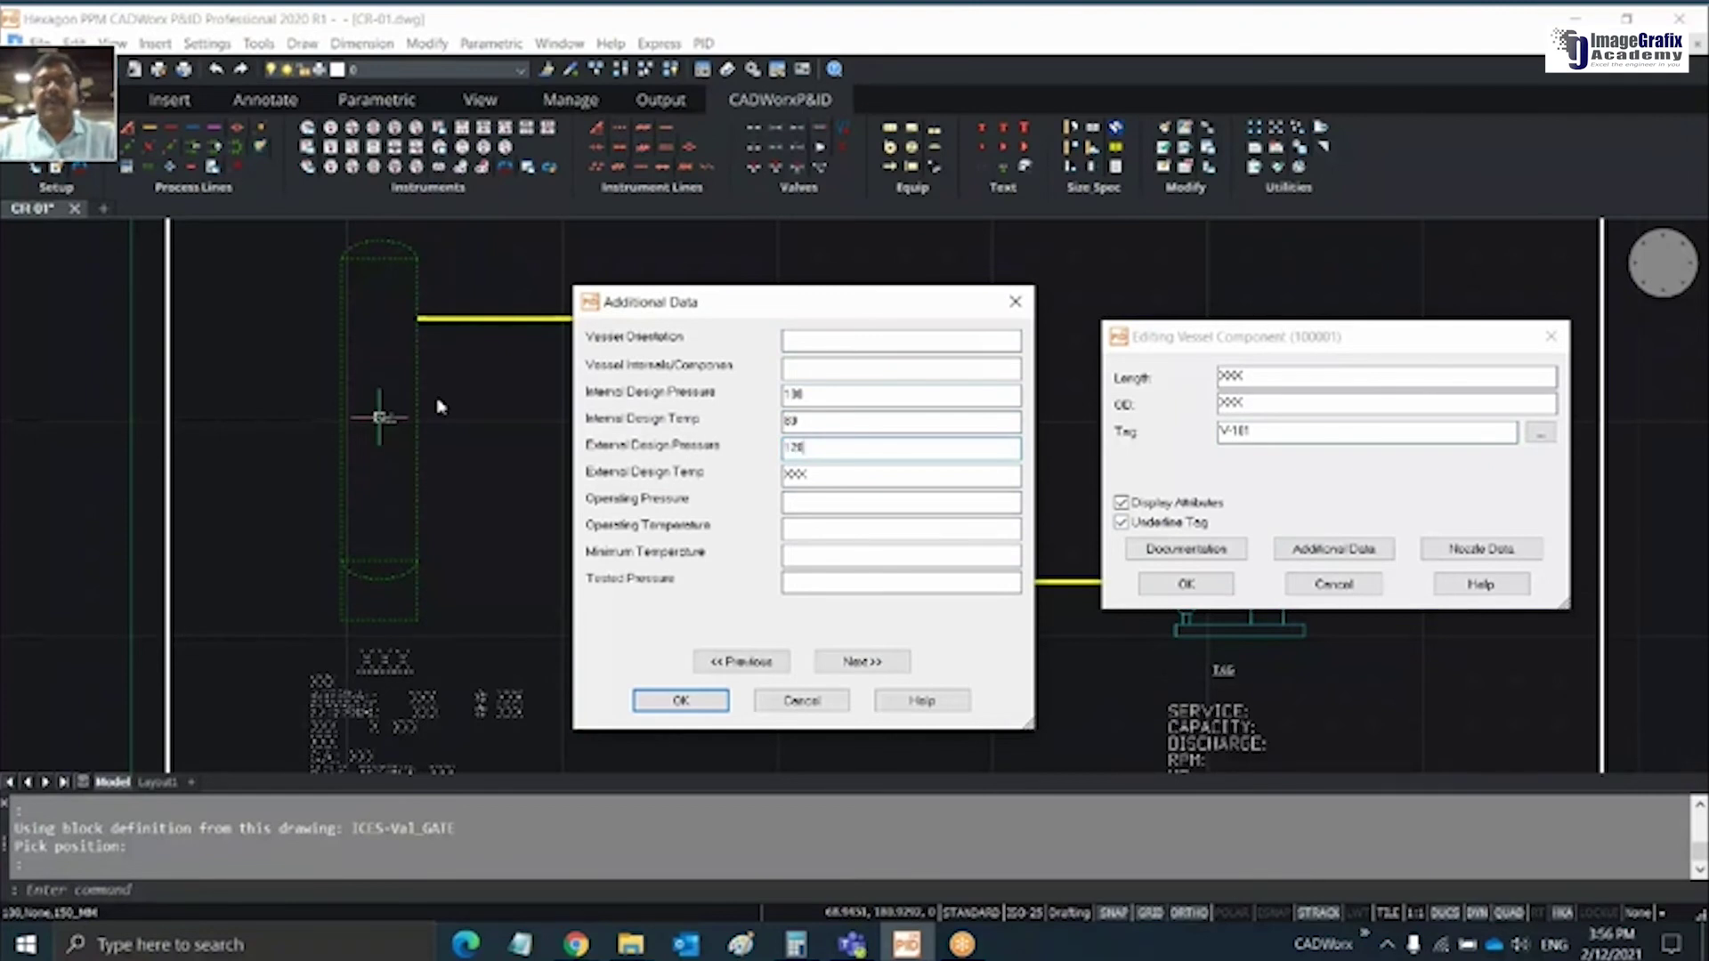
{"action": "type", "text": "20"}
{"action": "key", "text": "Tab"}
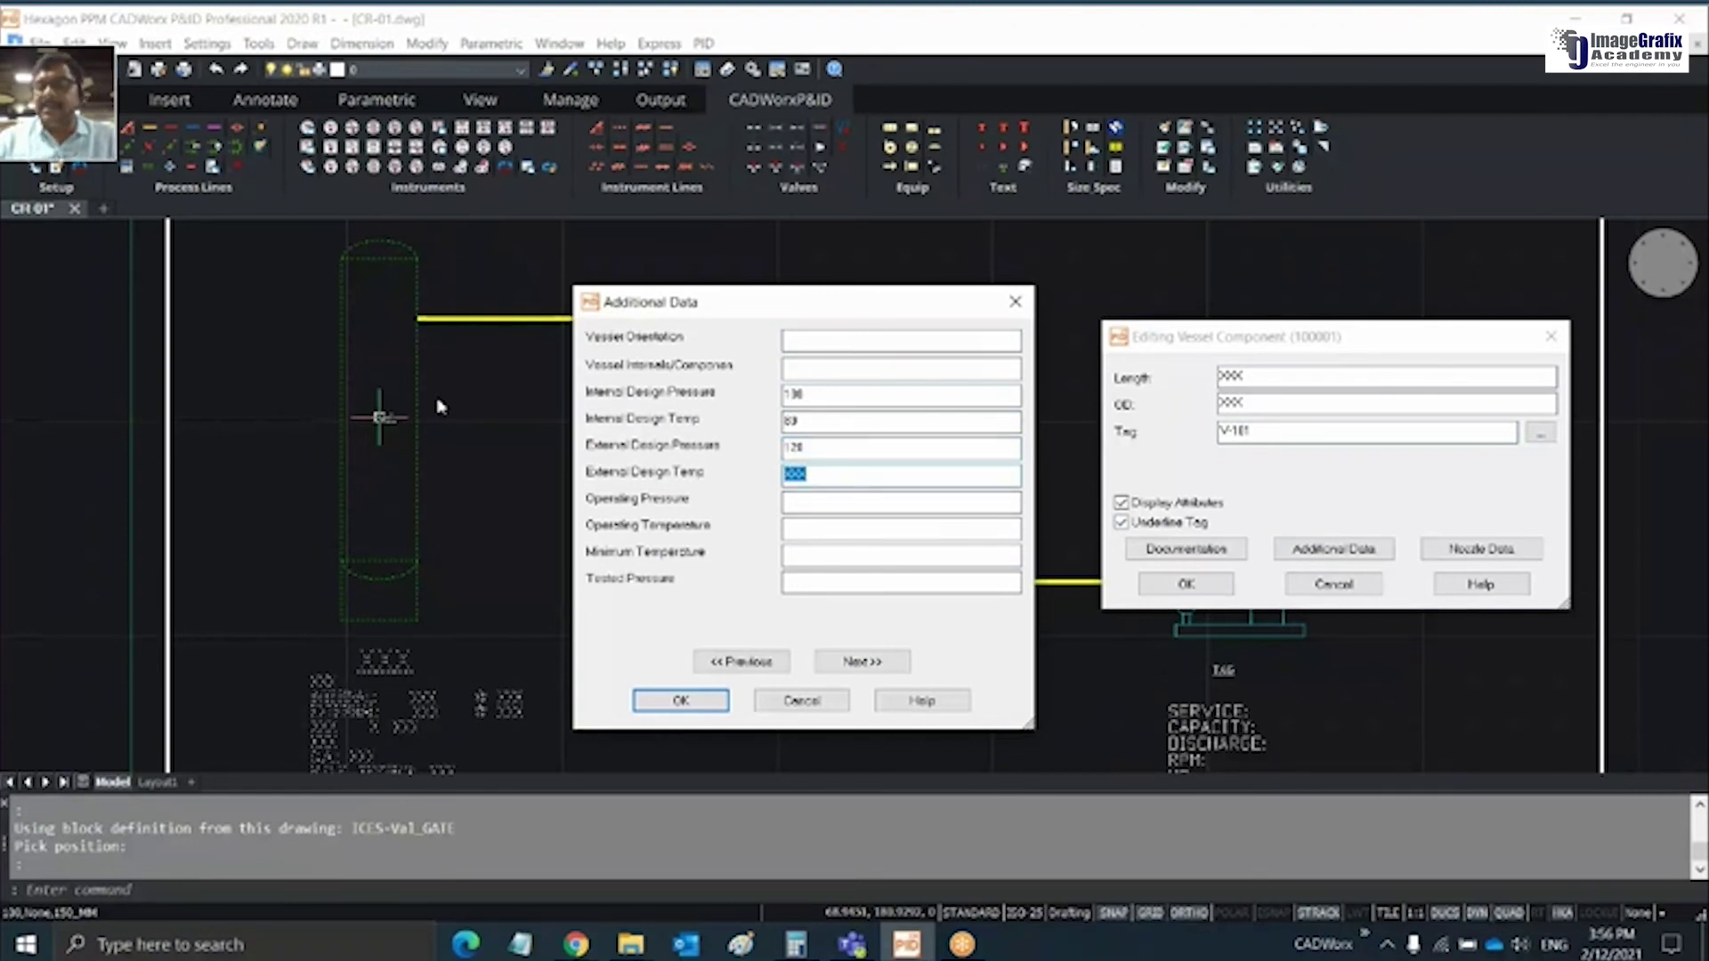
{"action": "type", "text": "75"}
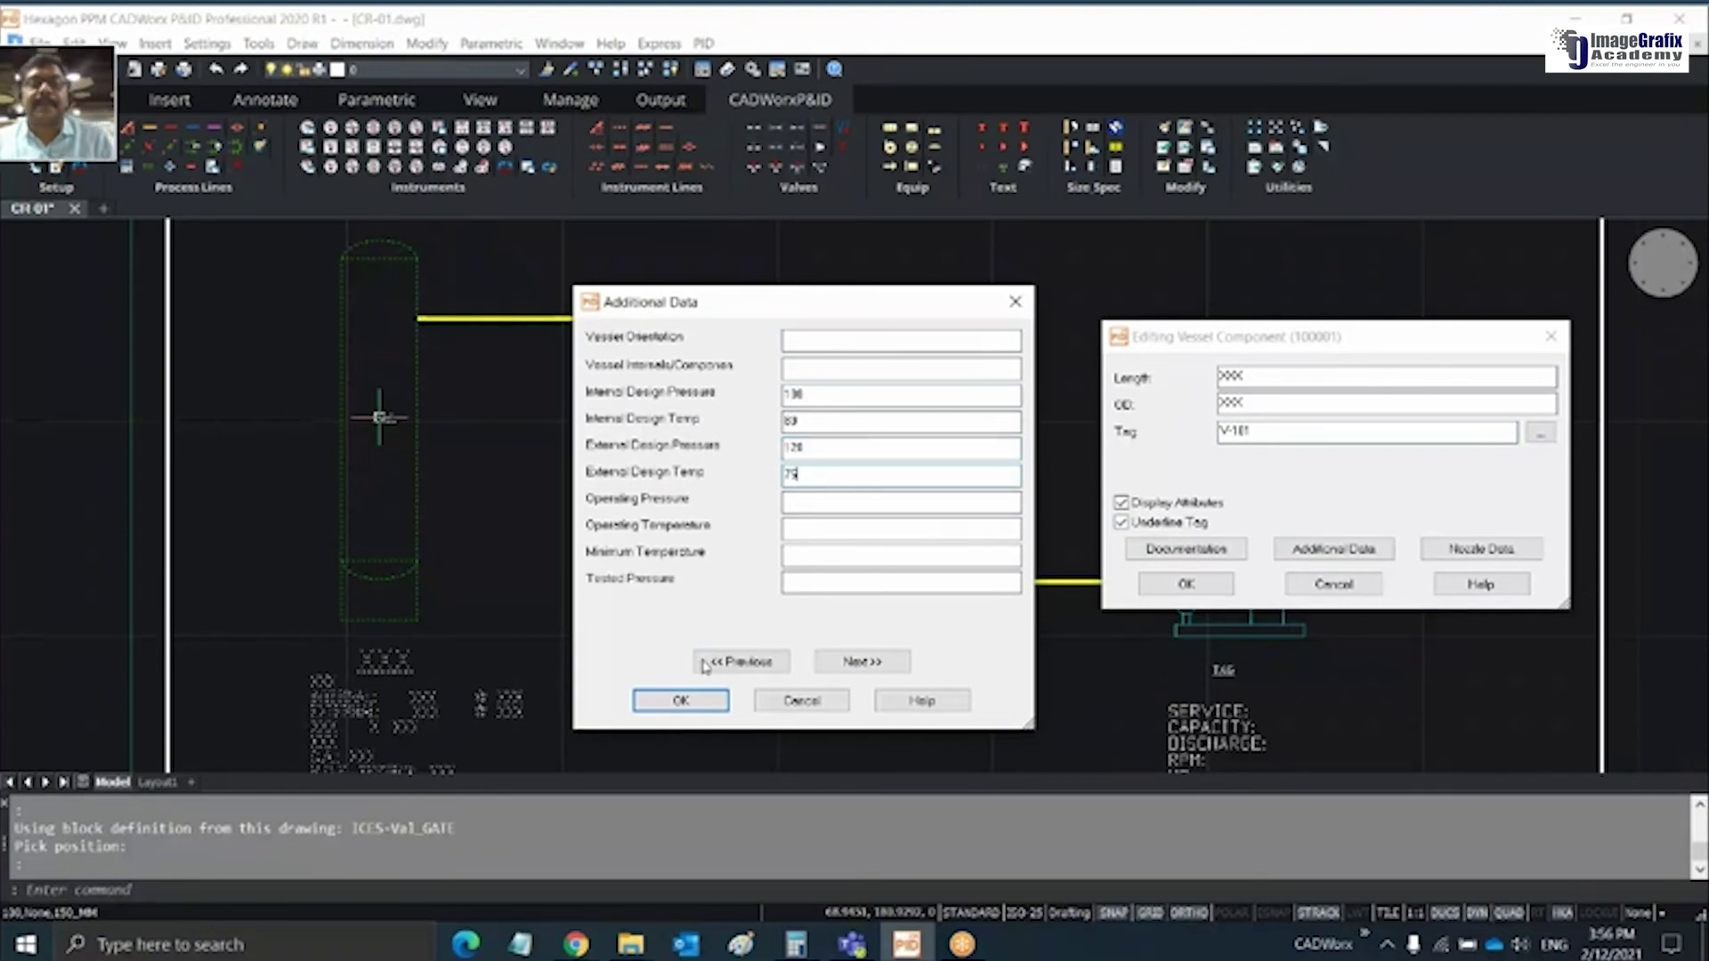
Save the vessel data and apply the V-101 tag to the vessel
{"action": "left_click", "coordinate": [850, 662]}
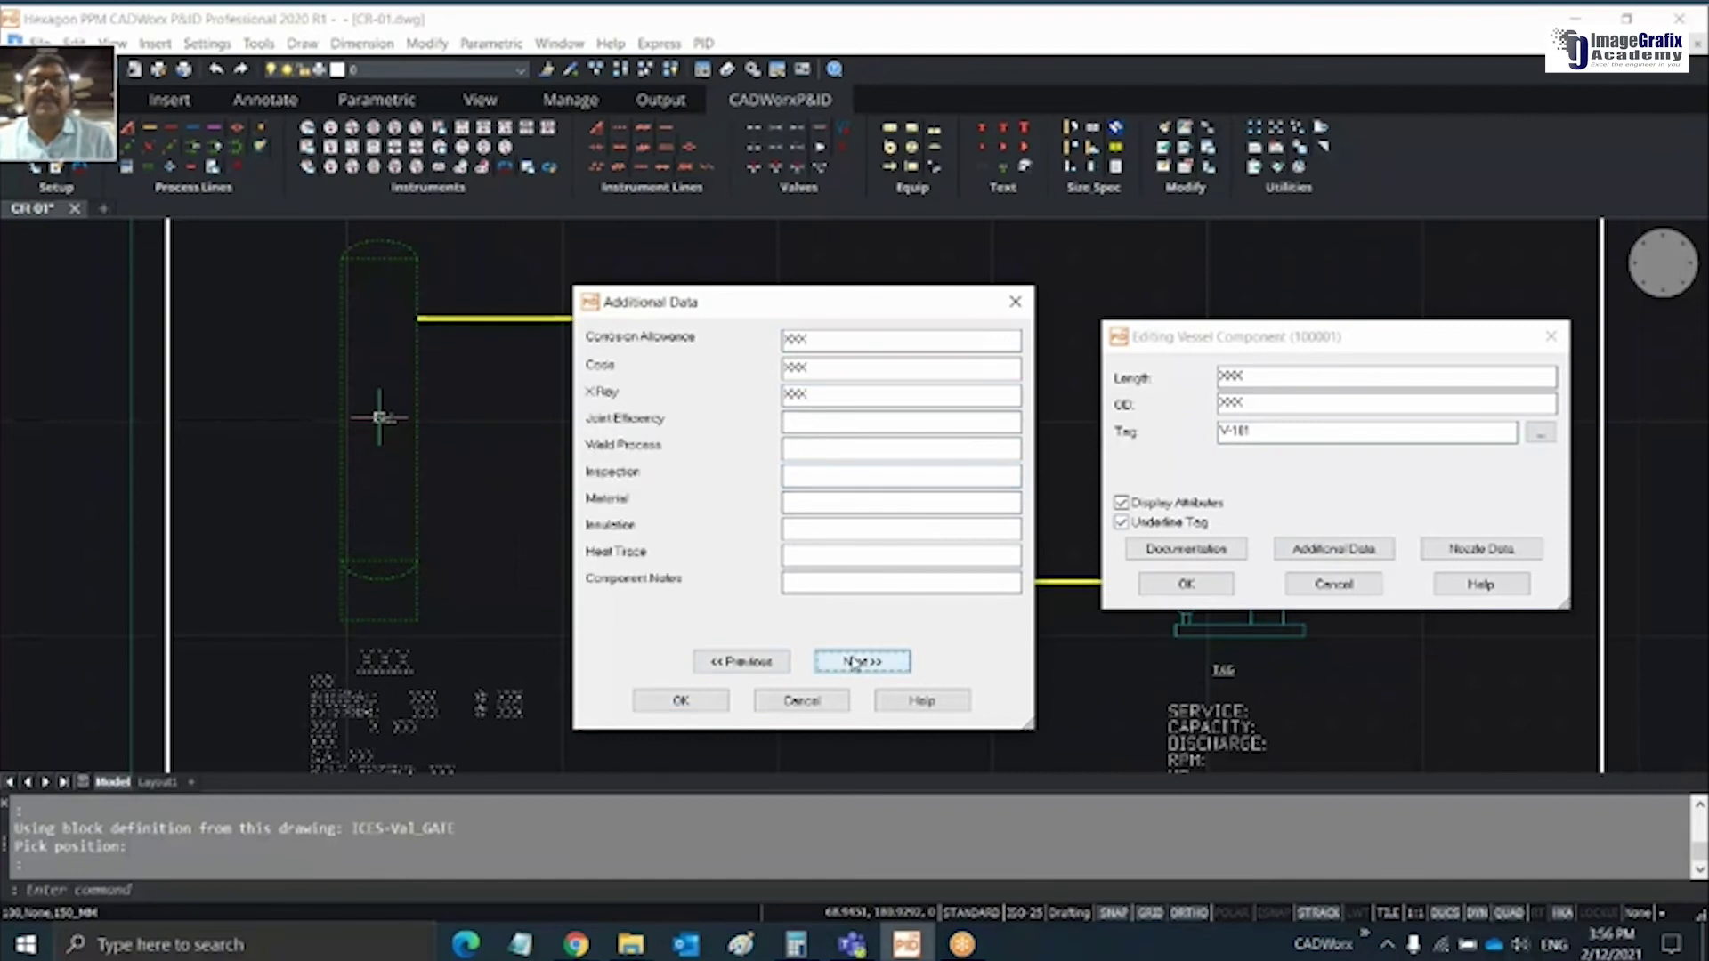
{"action": "left_click", "coordinate": [852, 662]}
{"action": "left_click", "coordinate": [683, 699]}
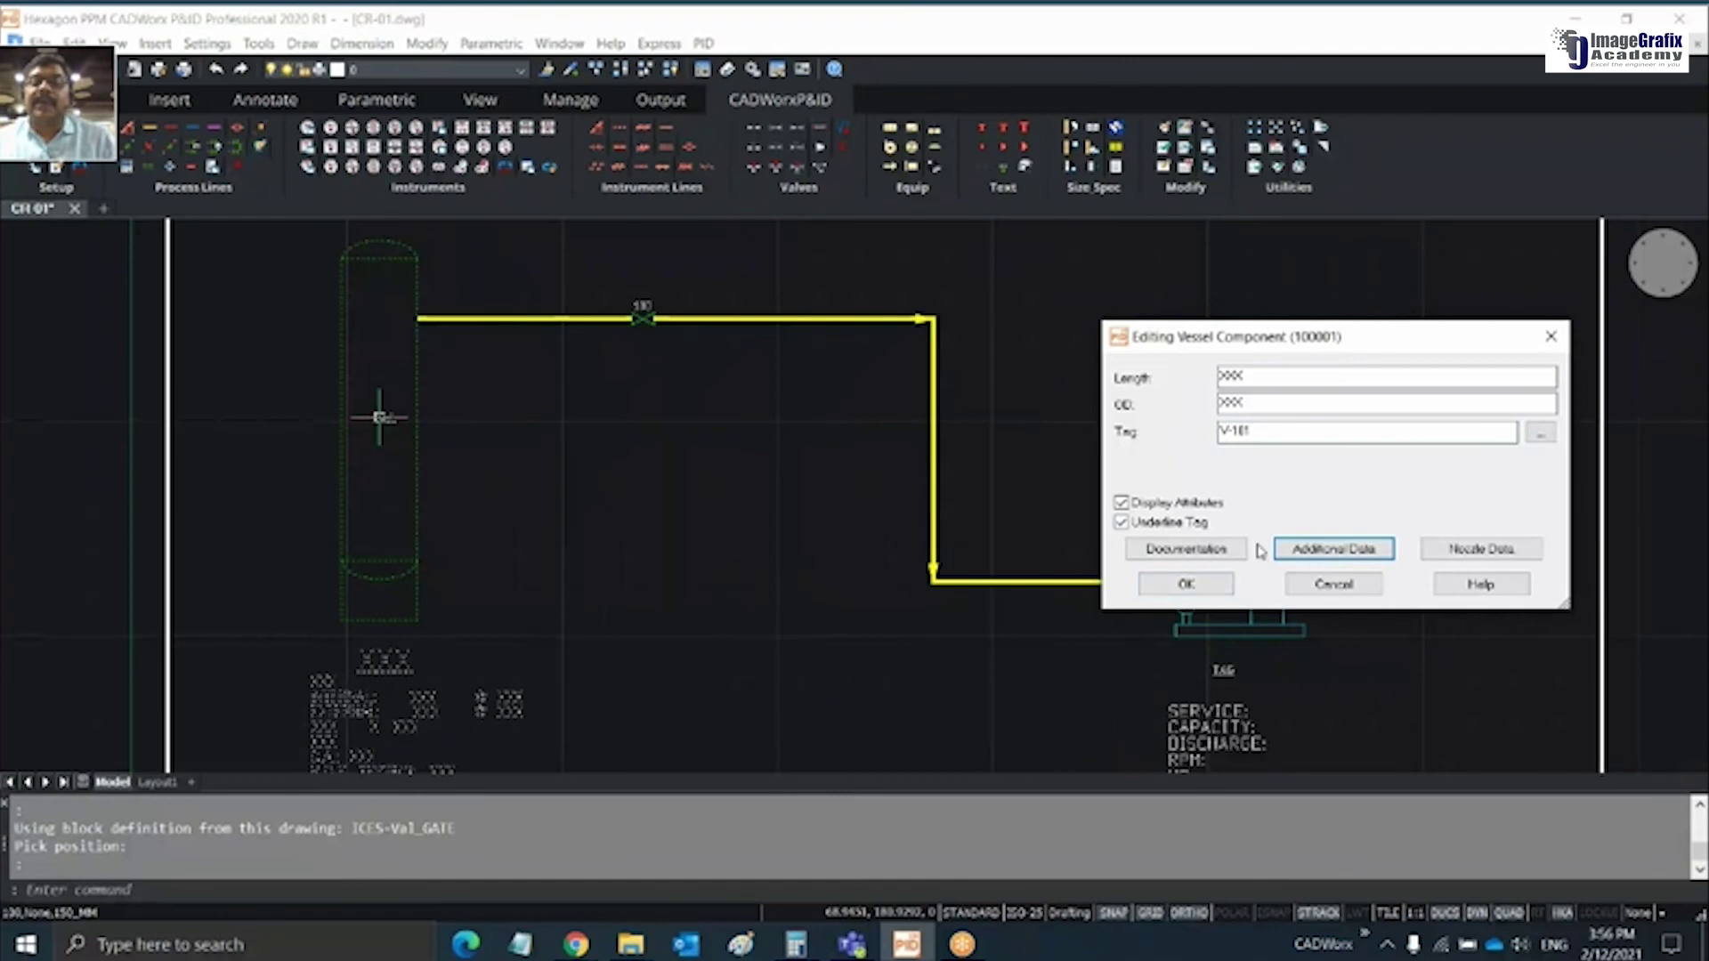
{"action": "left_click", "coordinate": [1187, 584]}
{"action": "mouse_move", "coordinate": [557, 622]}
{"action": "middle_mouse_down"}
{"action": "mouse_move", "coordinate": [565, 409]}
{"action": "mouse_move", "coordinate": [534, 496]}
{"action": "middle_mouse_up"}
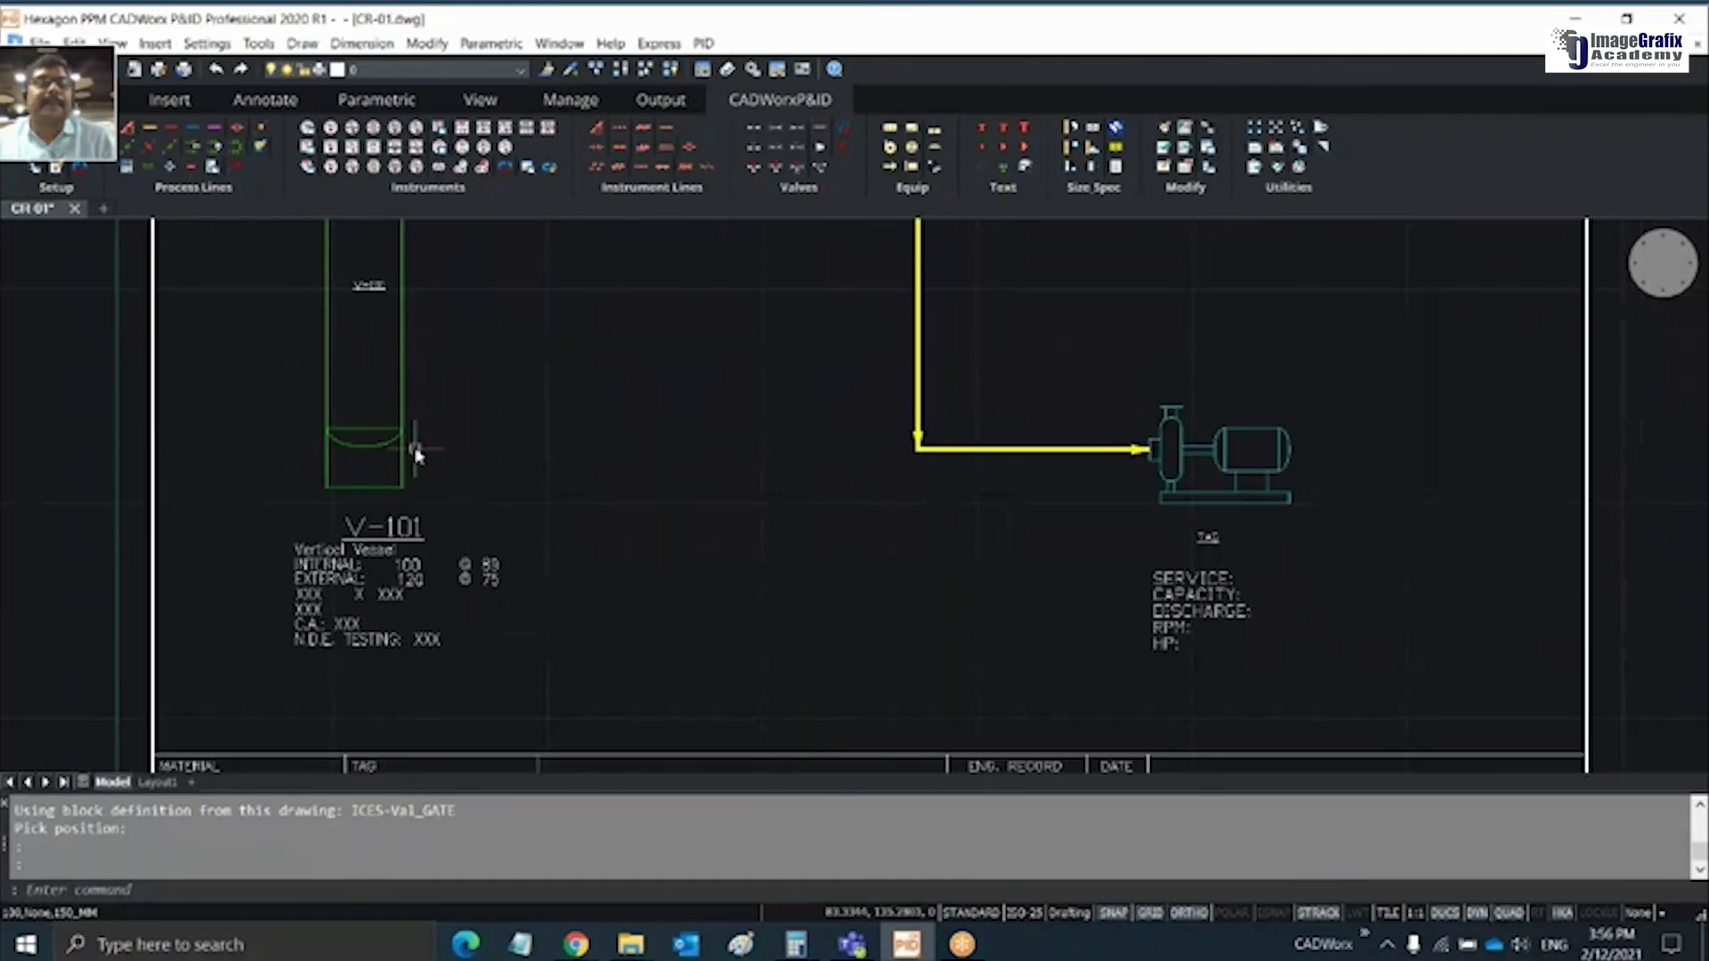
Replace the pump's placeholder tag with P-111 and enter 3 in its HP data field
{"action": "double_click", "coordinate": [1257, 476]}
{"action": "double_click", "coordinate": [1262, 436]}
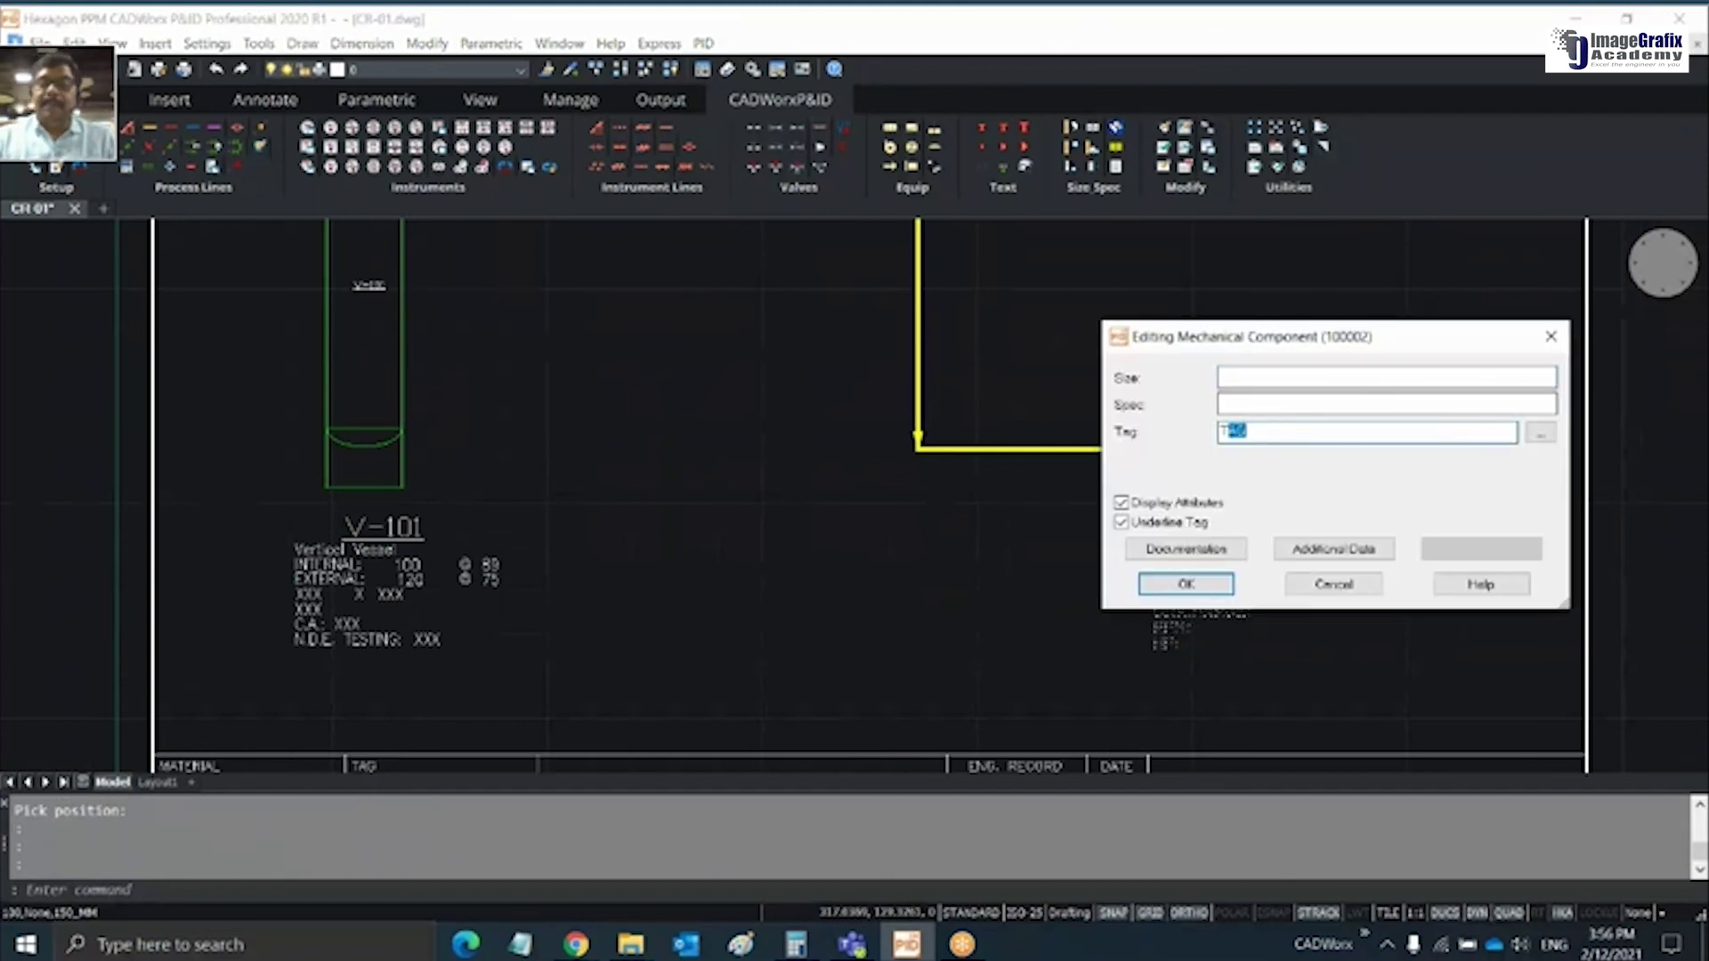
{"action": "key", "text": "BackSpace"}
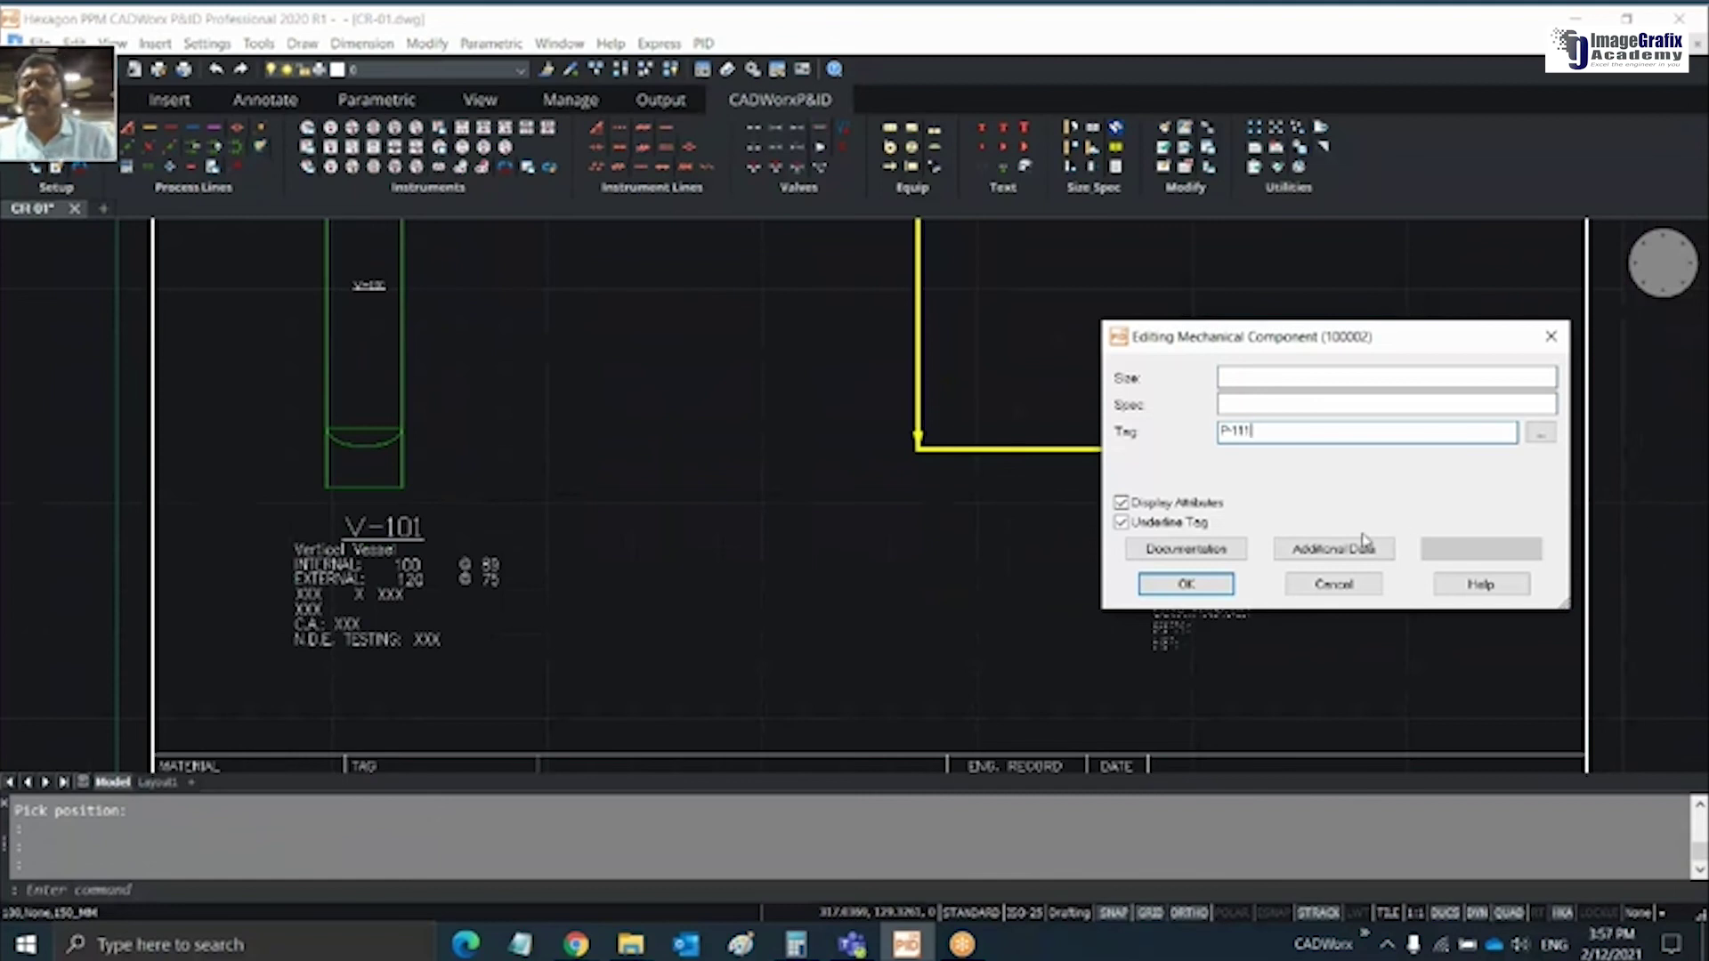
{"action": "left_click", "coordinate": [1338, 554]}
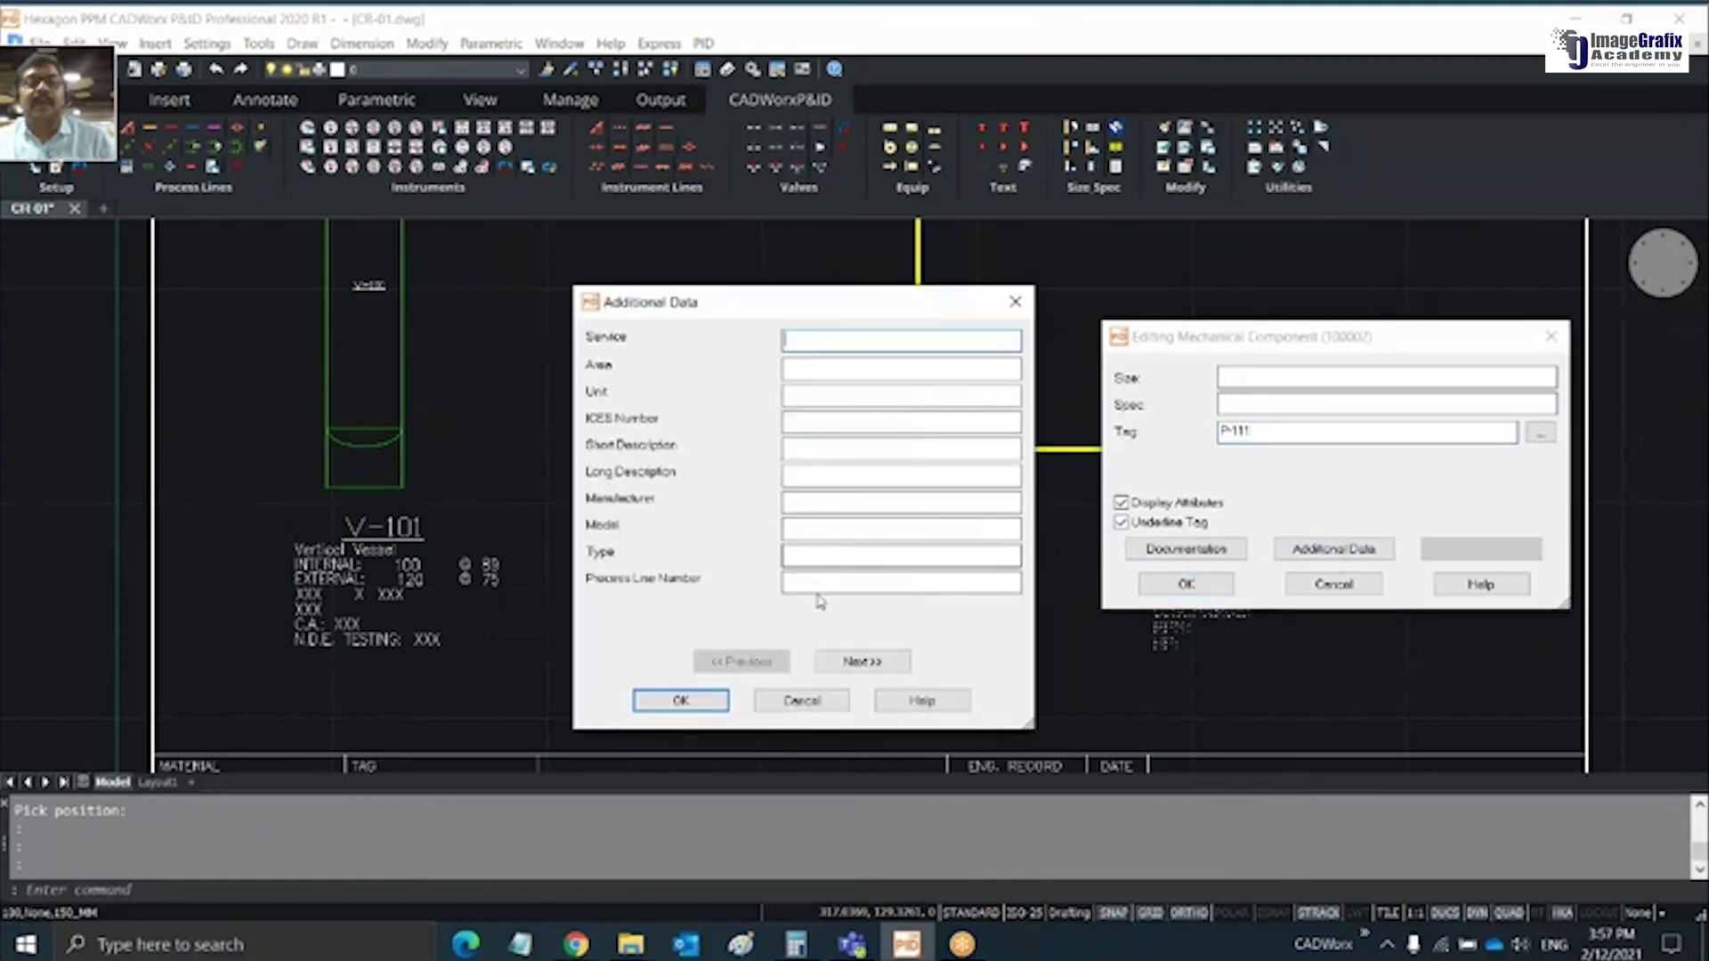
{"action": "left_click", "coordinate": [832, 660]}
{"action": "left_click", "coordinate": [841, 557]}
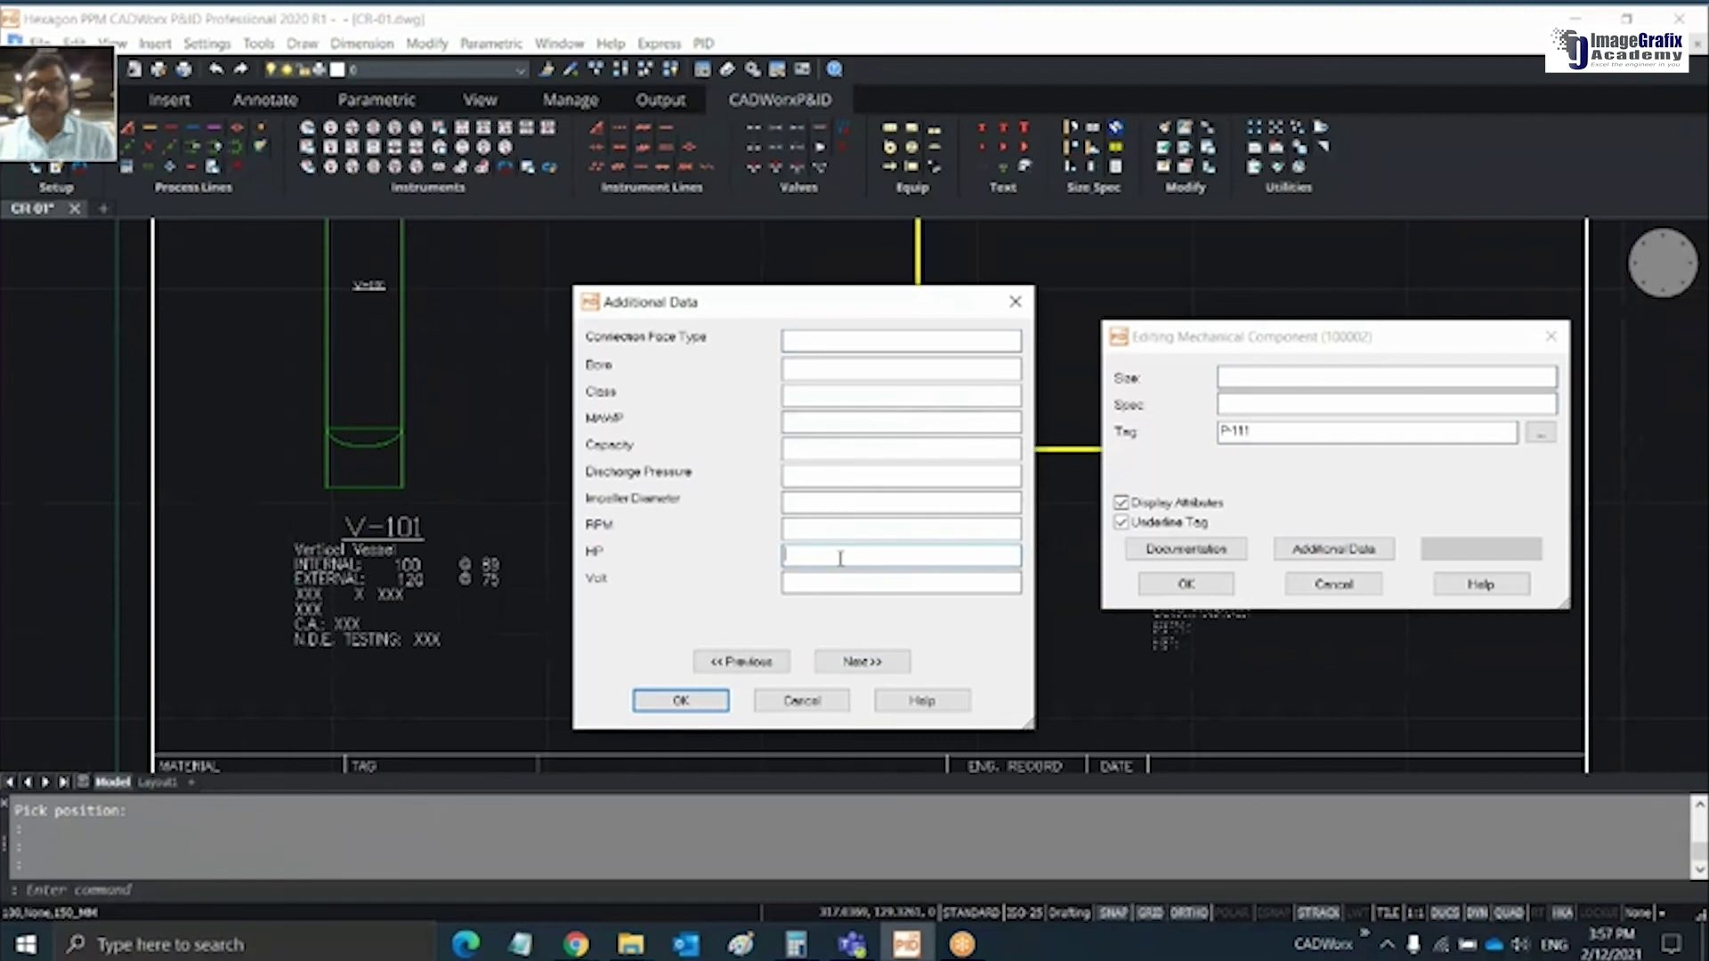
{"action": "left_click", "coordinate": [683, 699]}
{"action": "left_click", "coordinate": [1189, 584]}
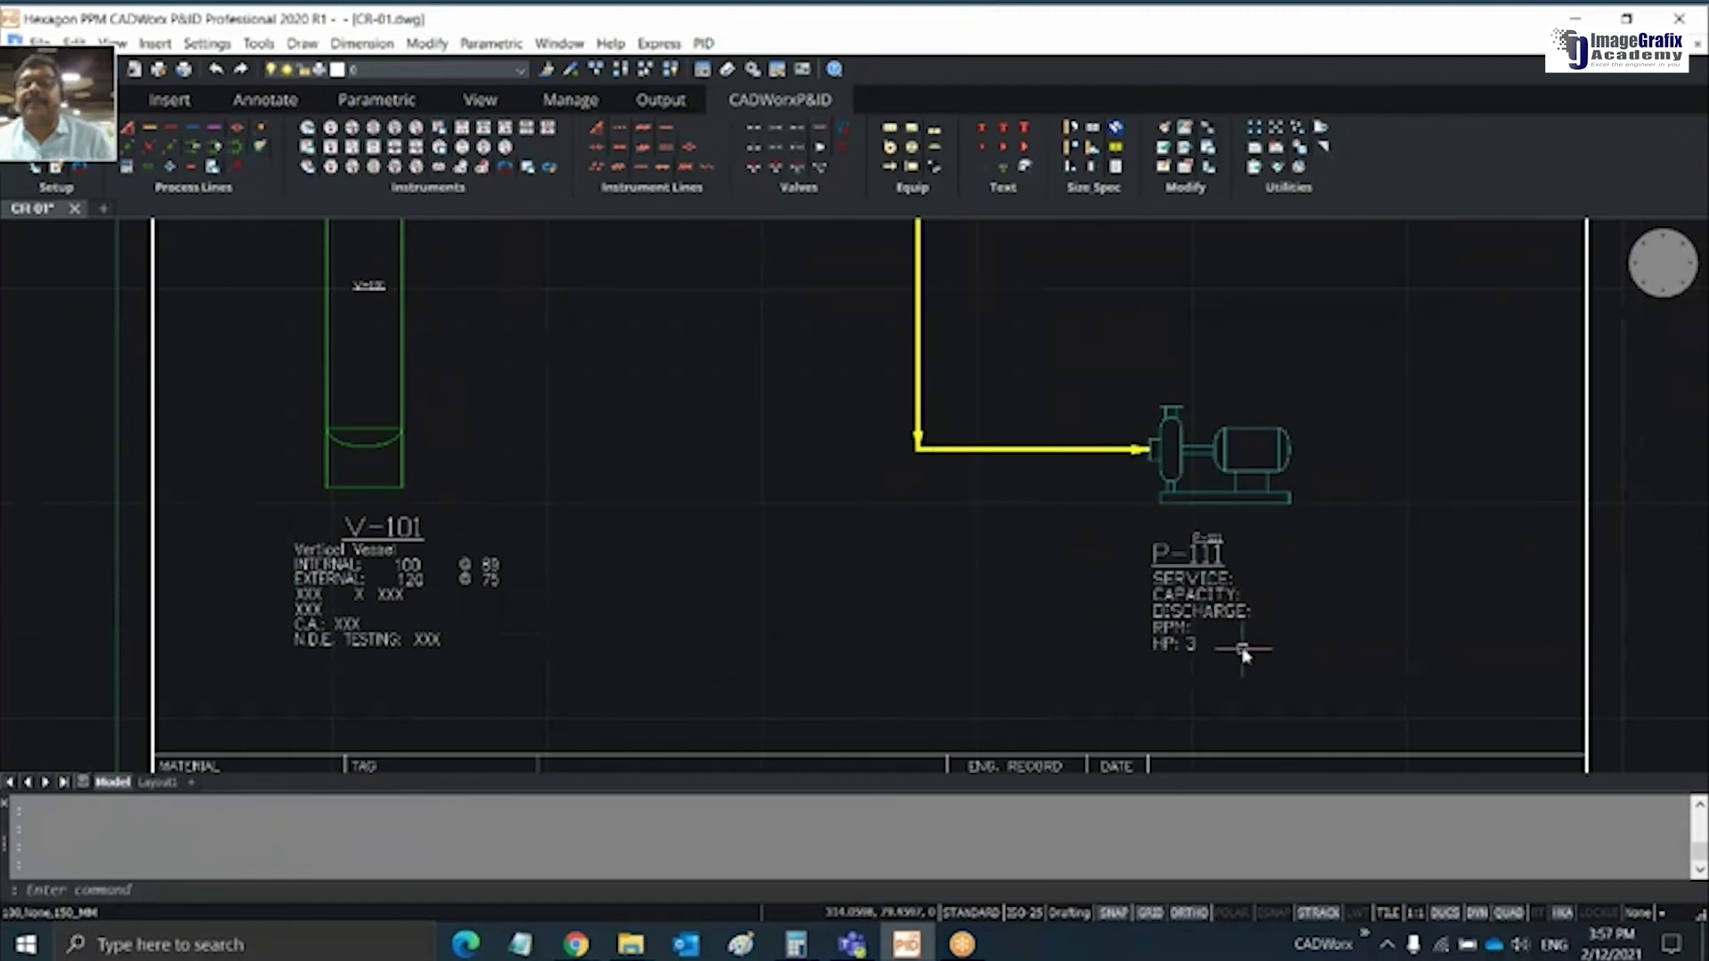
{"action": "scroll", "coordinate": [1184, 655], "scroll_direction": "up", "scroll_amount": 5}
{"action": "scroll", "coordinate": [1150, 643], "scroll_direction": "down", "scroll_amount": 3}
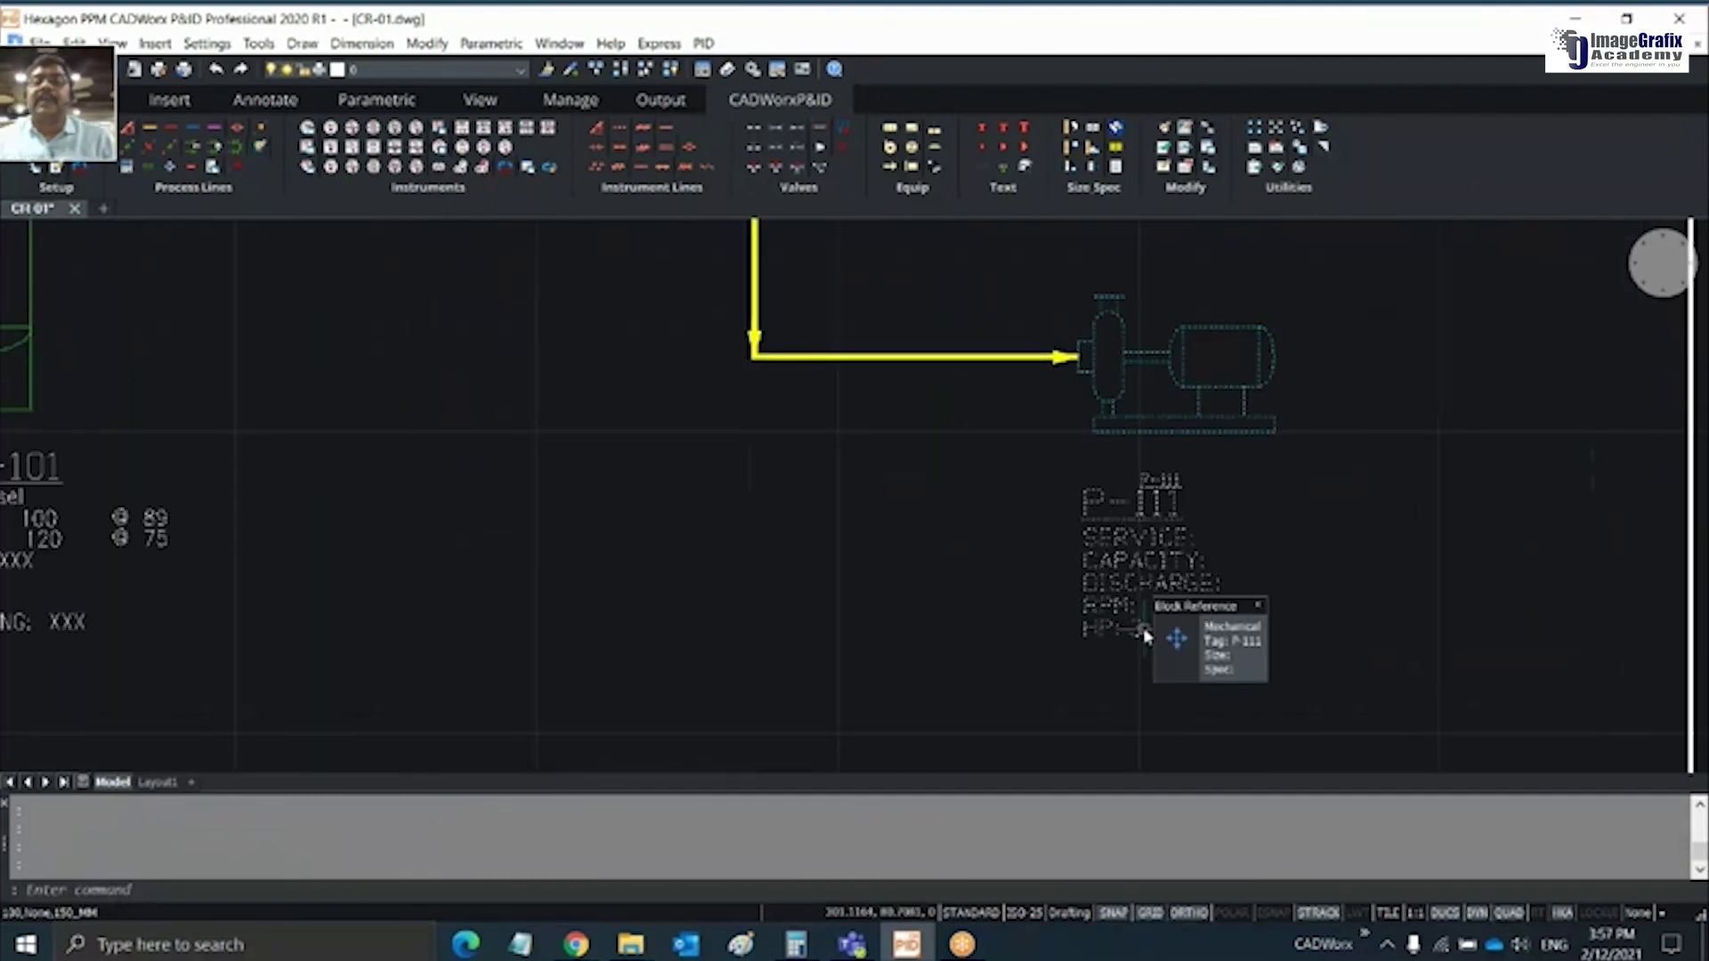
{"action": "scroll", "coordinate": [1094, 542], "scroll_direction": "down", "scroll_amount": 5}
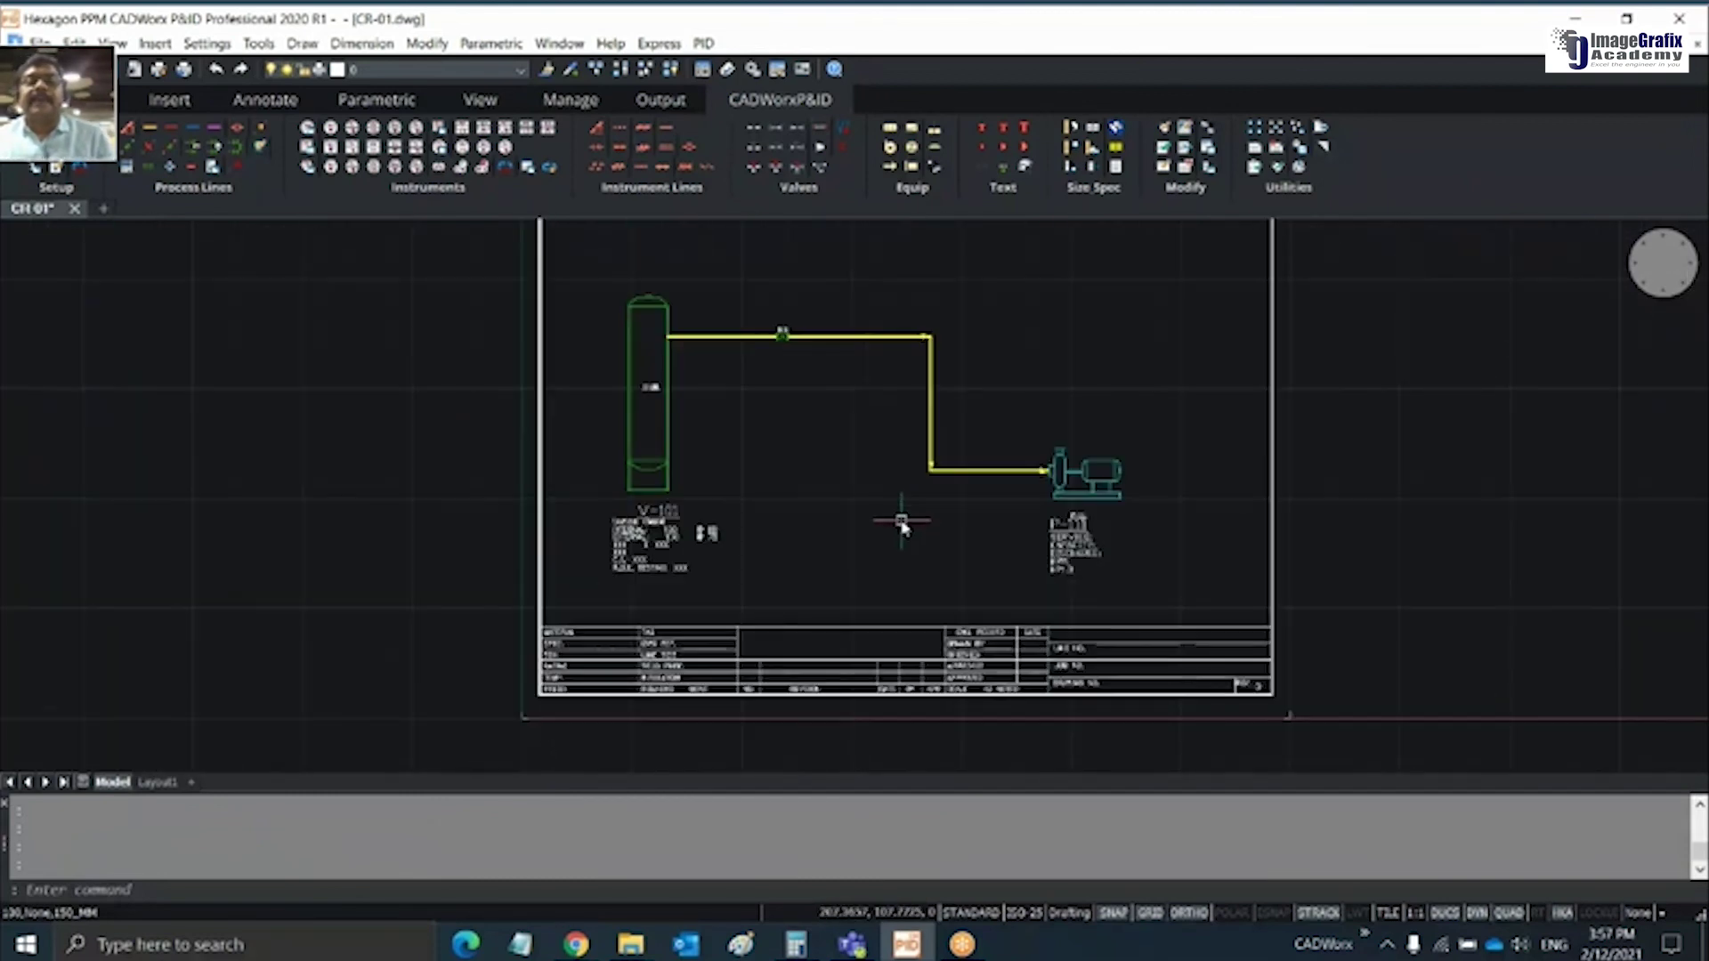
Open the vessel outlet line's additional data and set its service to IS
{"action": "scroll", "coordinate": [695, 336], "scroll_direction": "up", "scroll_amount": 1}
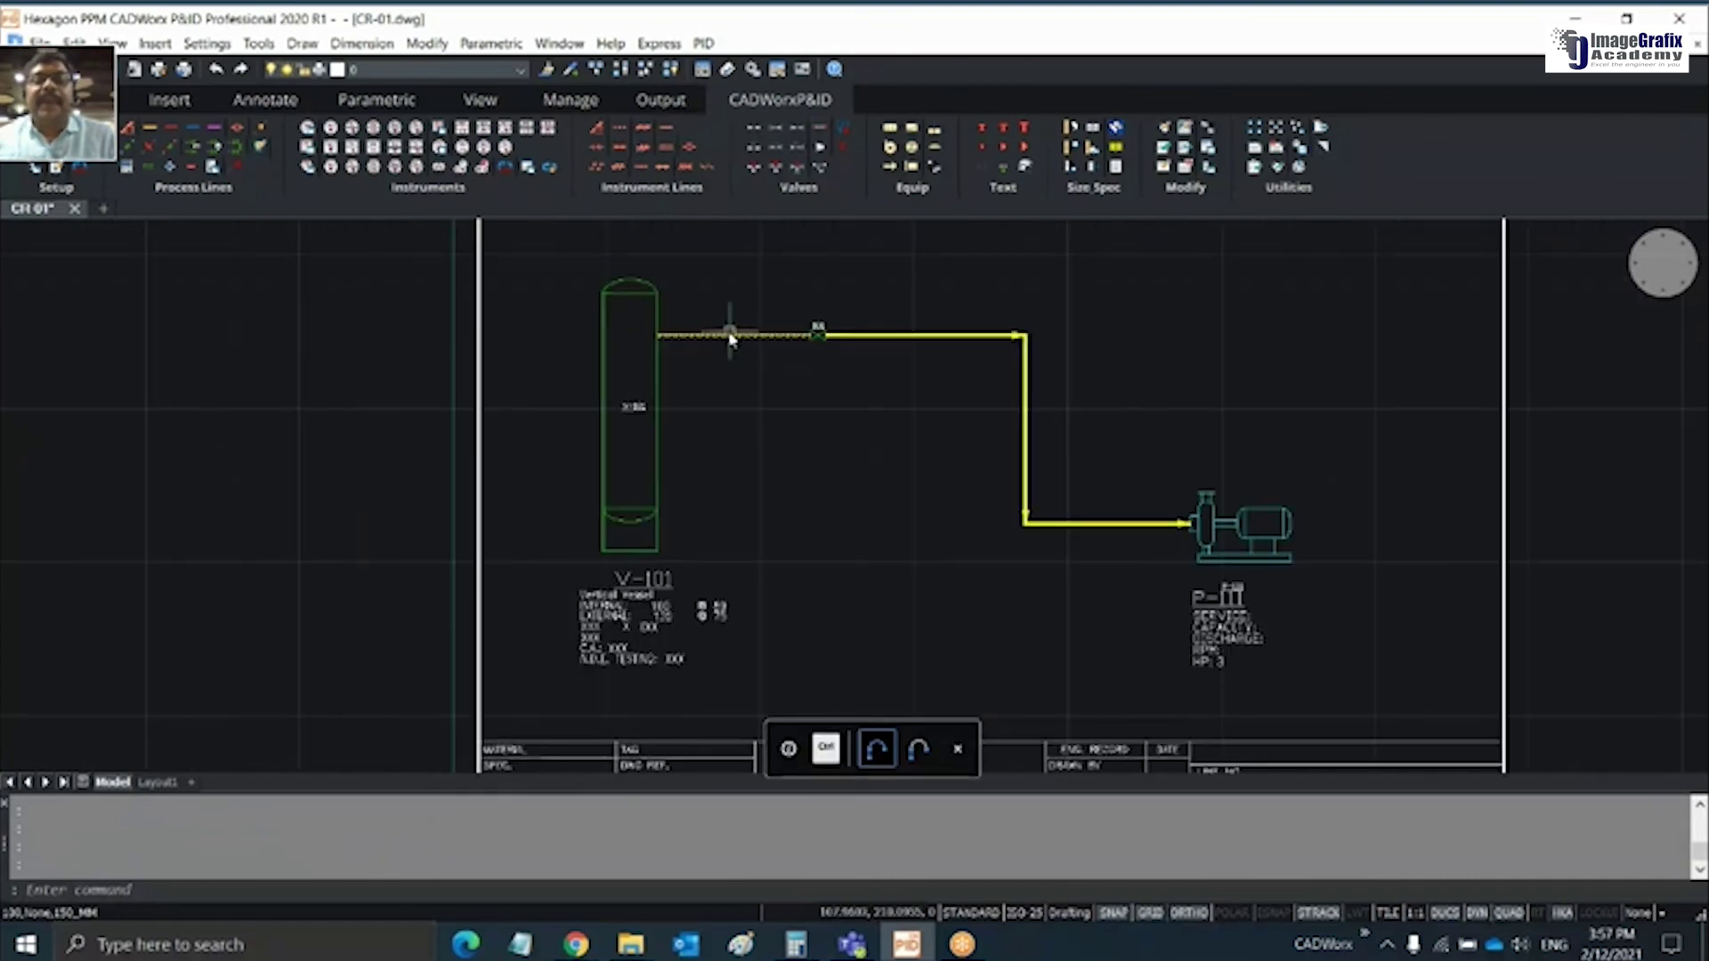
{"action": "scroll", "coordinate": [728, 337], "scroll_direction": "up", "scroll_amount": 2}
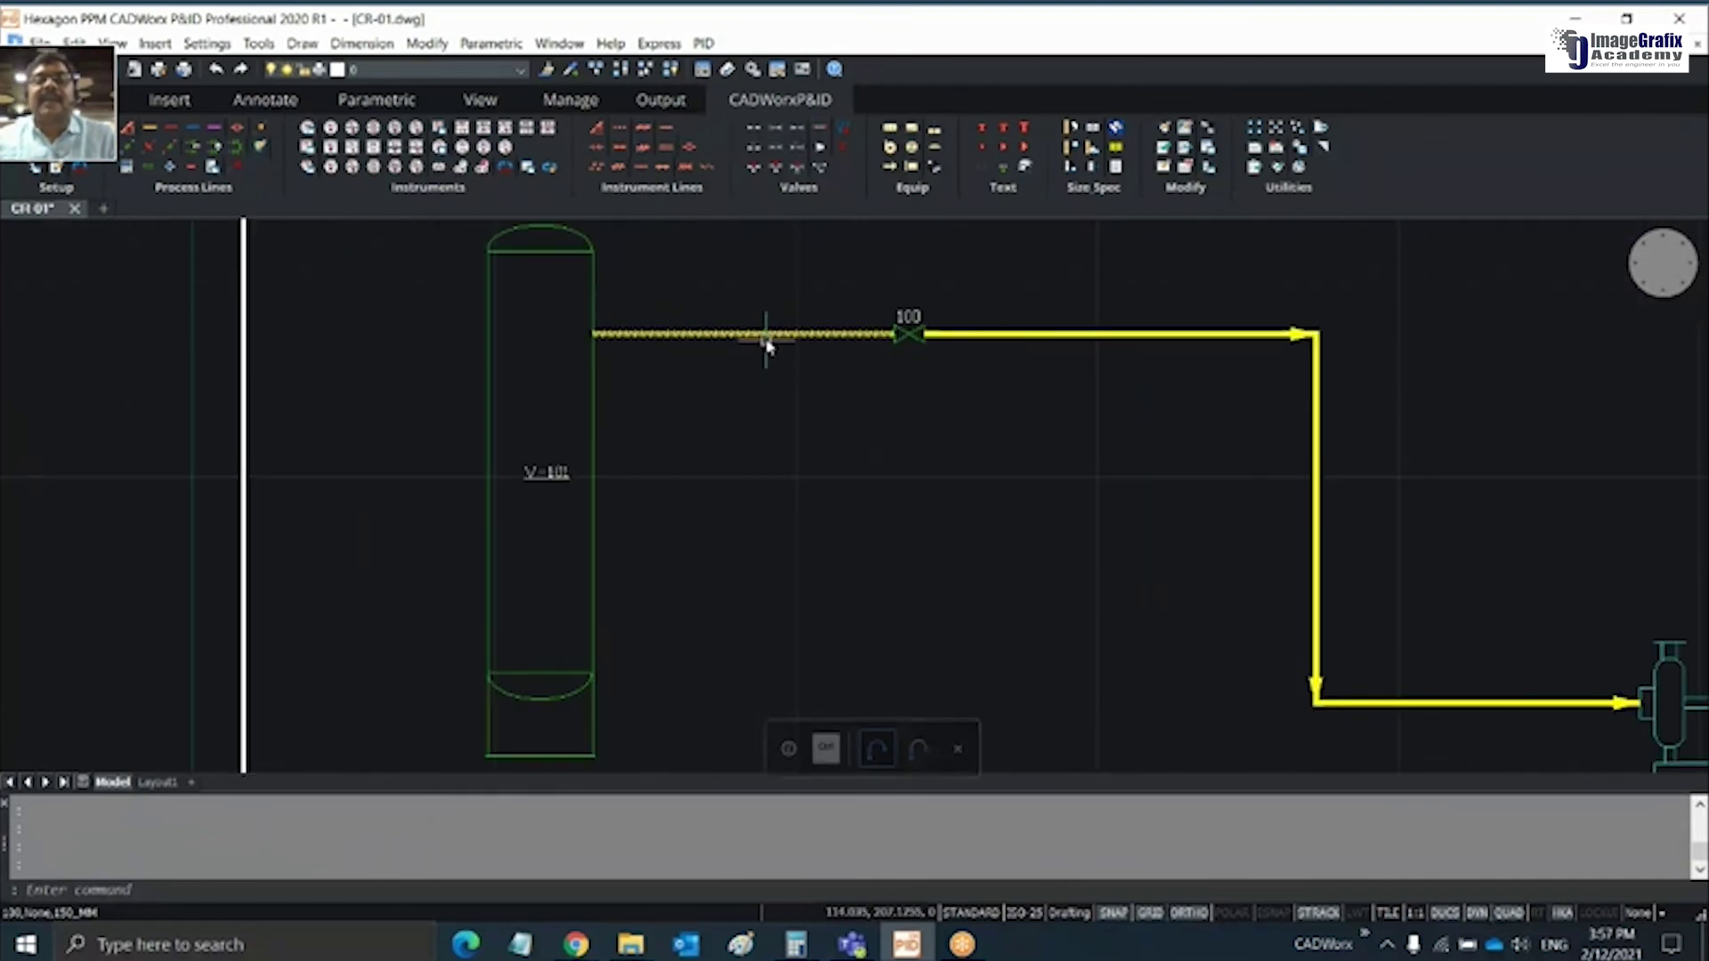
{"action": "double_click", "coordinate": [748, 336]}
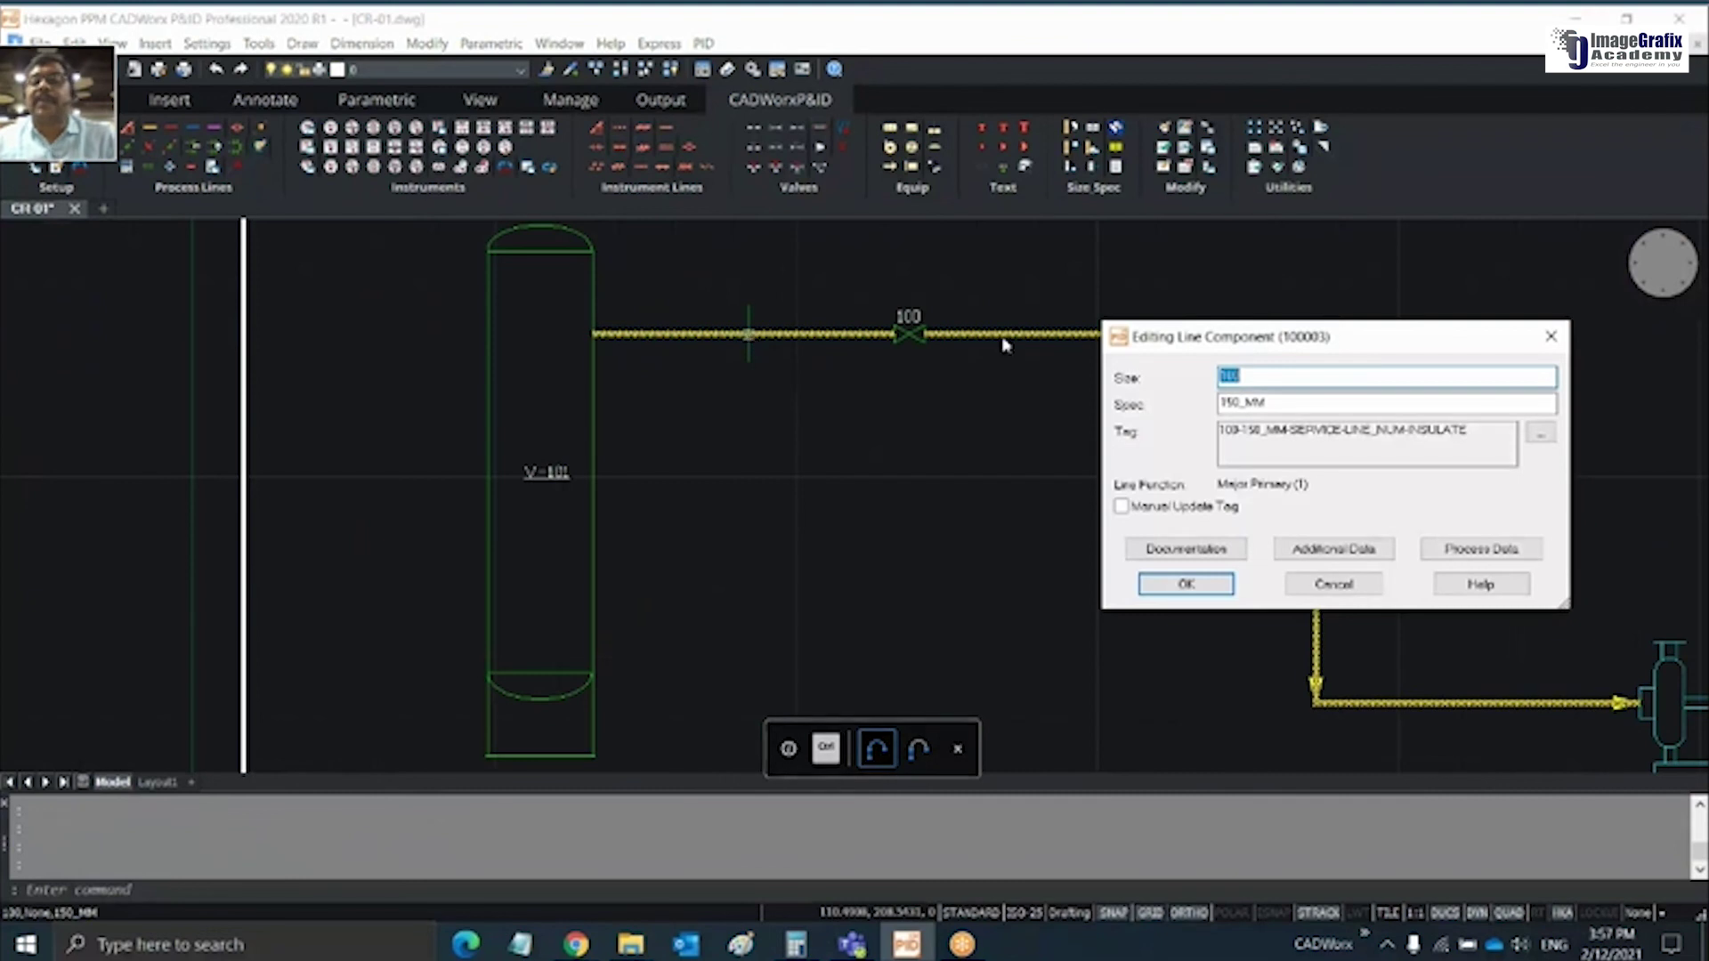
{"action": "left_click", "coordinate": [1318, 436]}
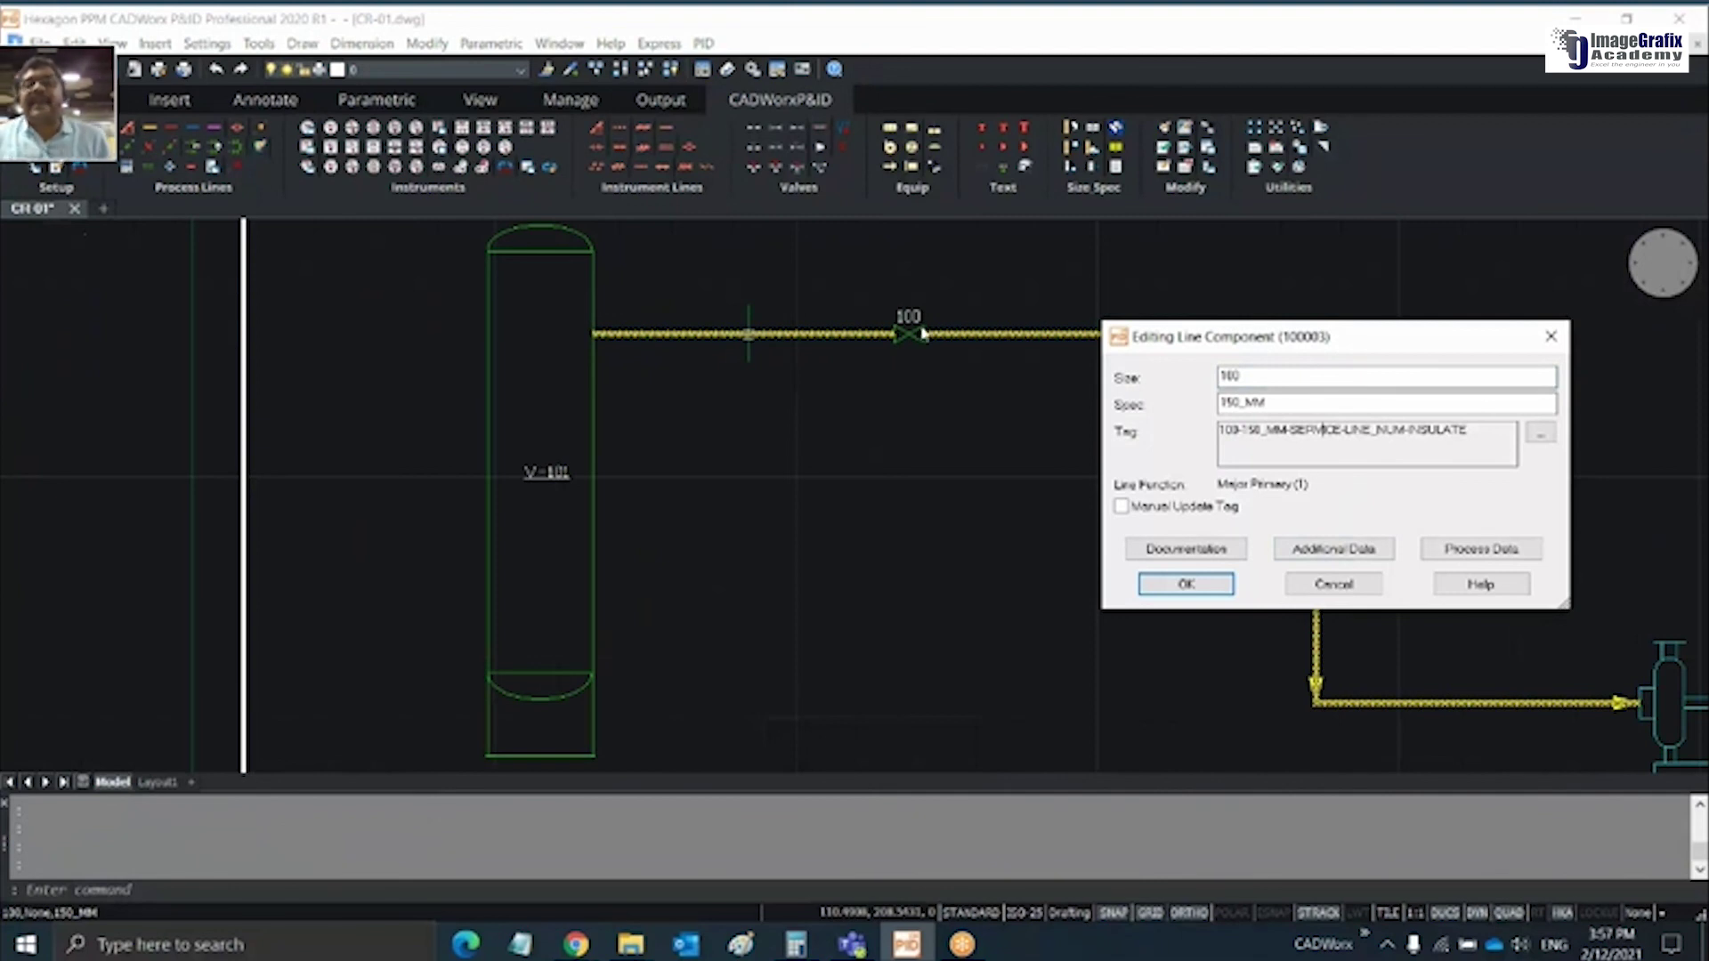
{"action": "left_click", "coordinate": [1333, 549]}
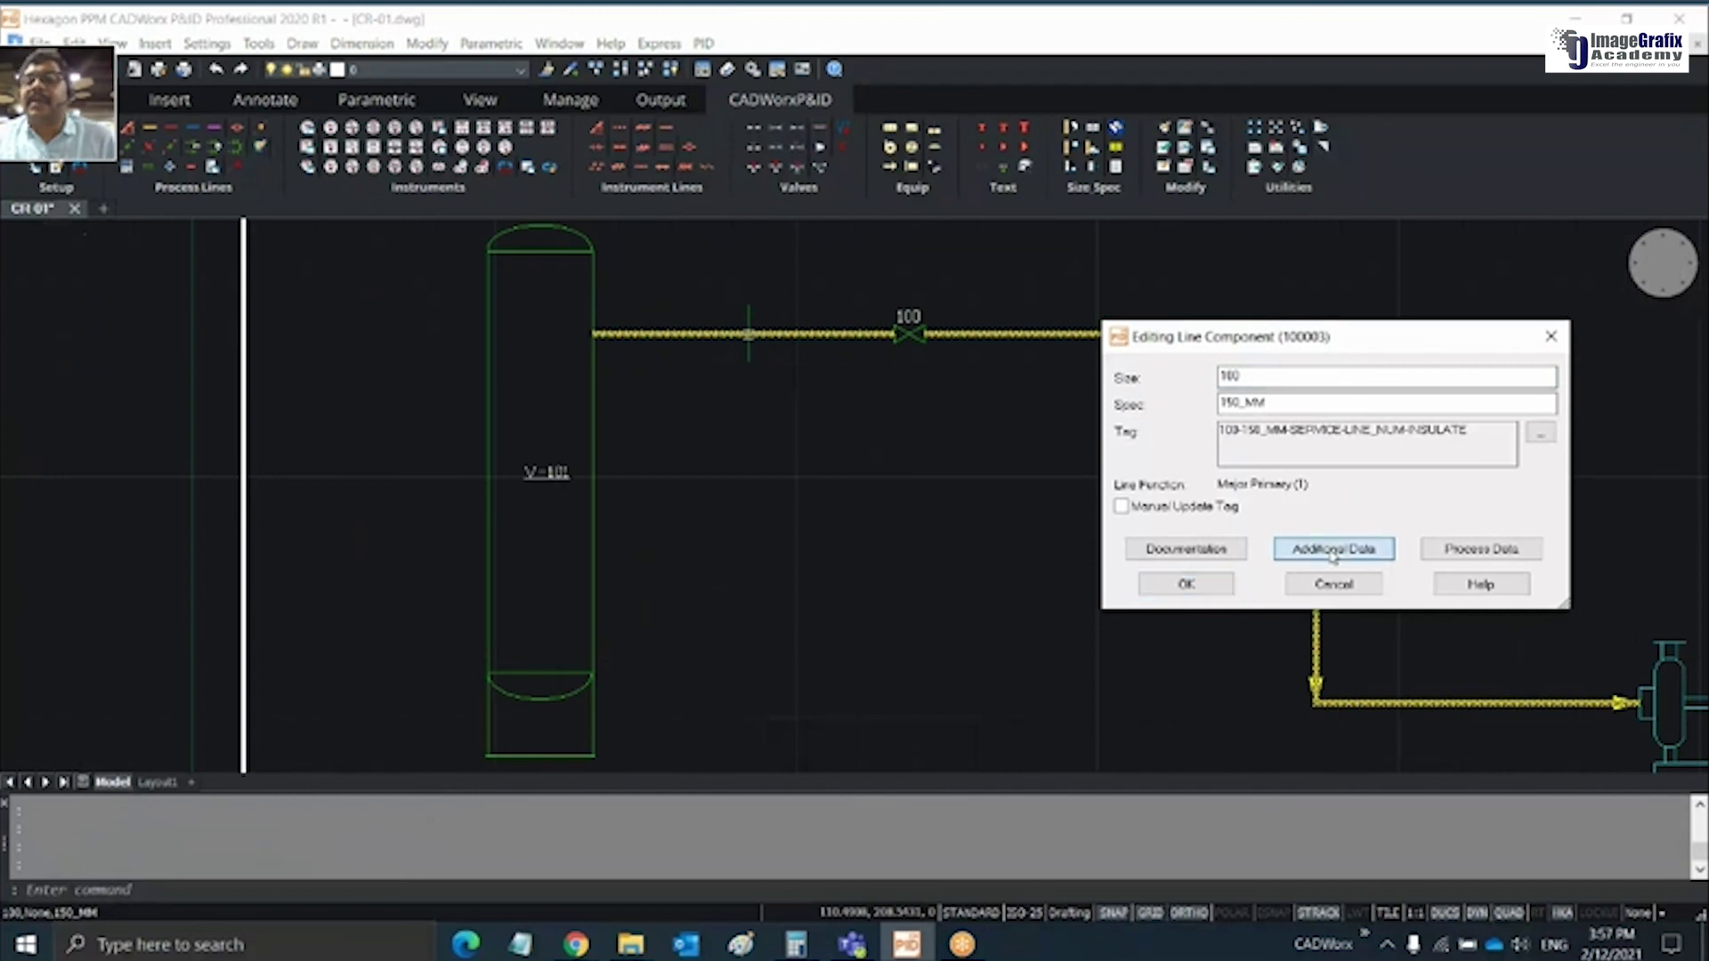
{"action": "left_click", "coordinate": [1011, 342]}
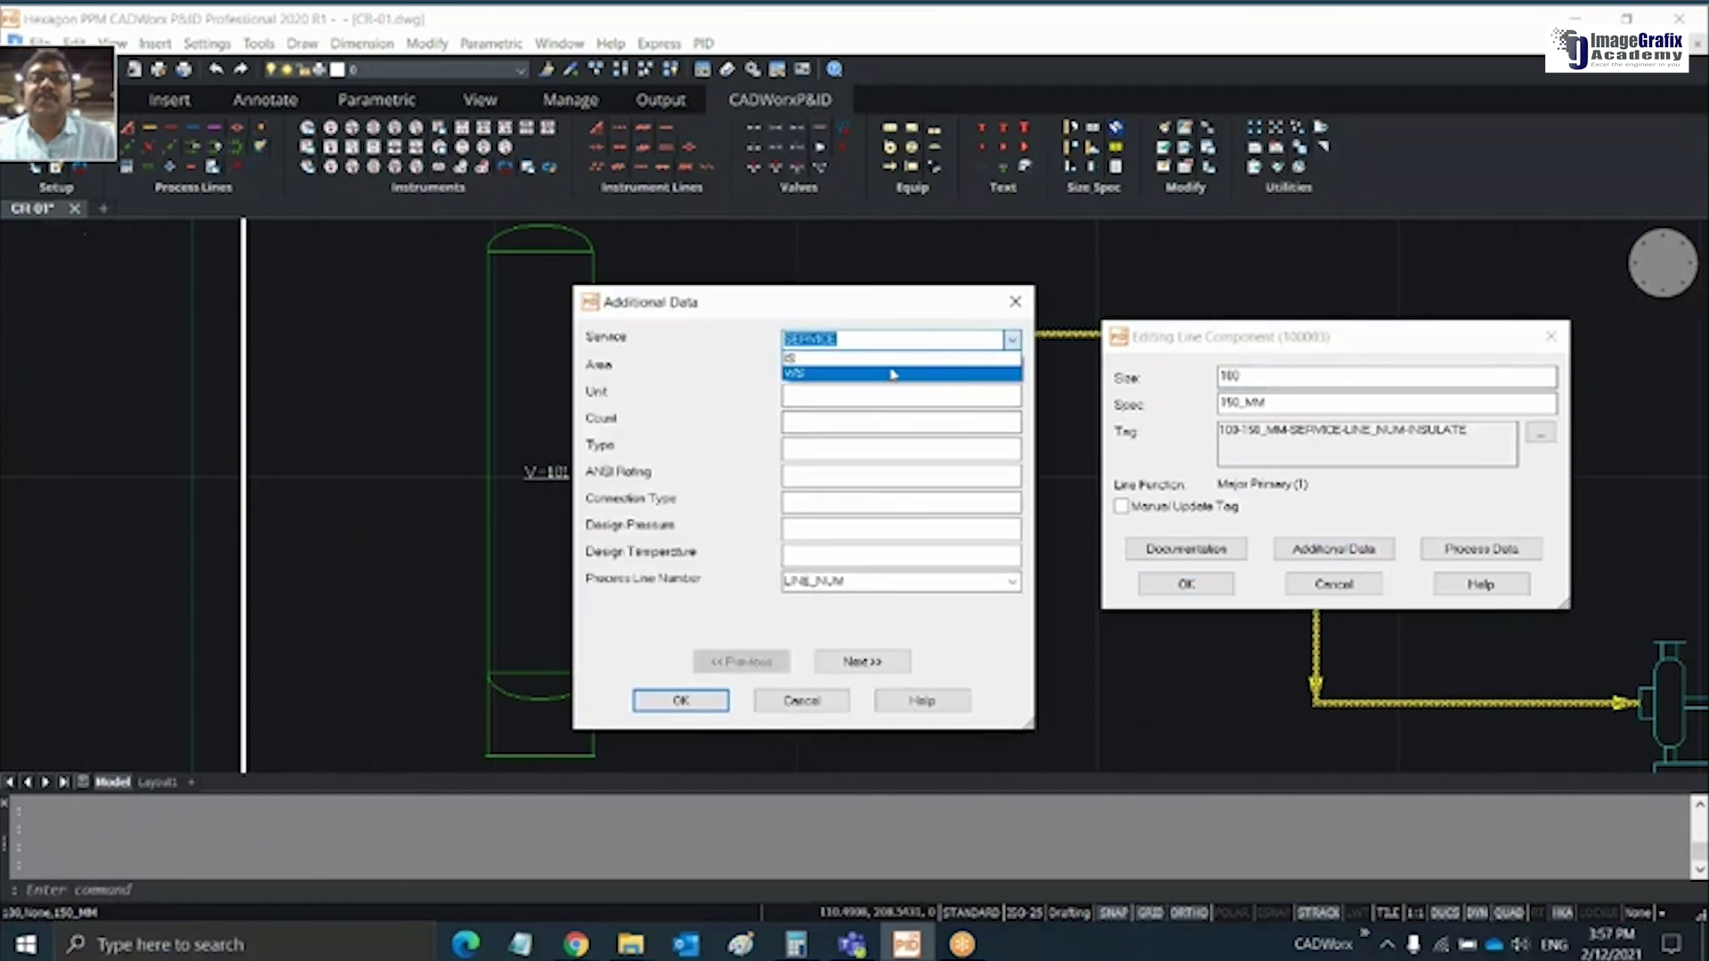
{"action": "left_click", "coordinate": [846, 368]}
Assign process line number 1565 and WOOL insulation, then apply the changes to the line
{"action": "left_click", "coordinate": [1006, 583]}
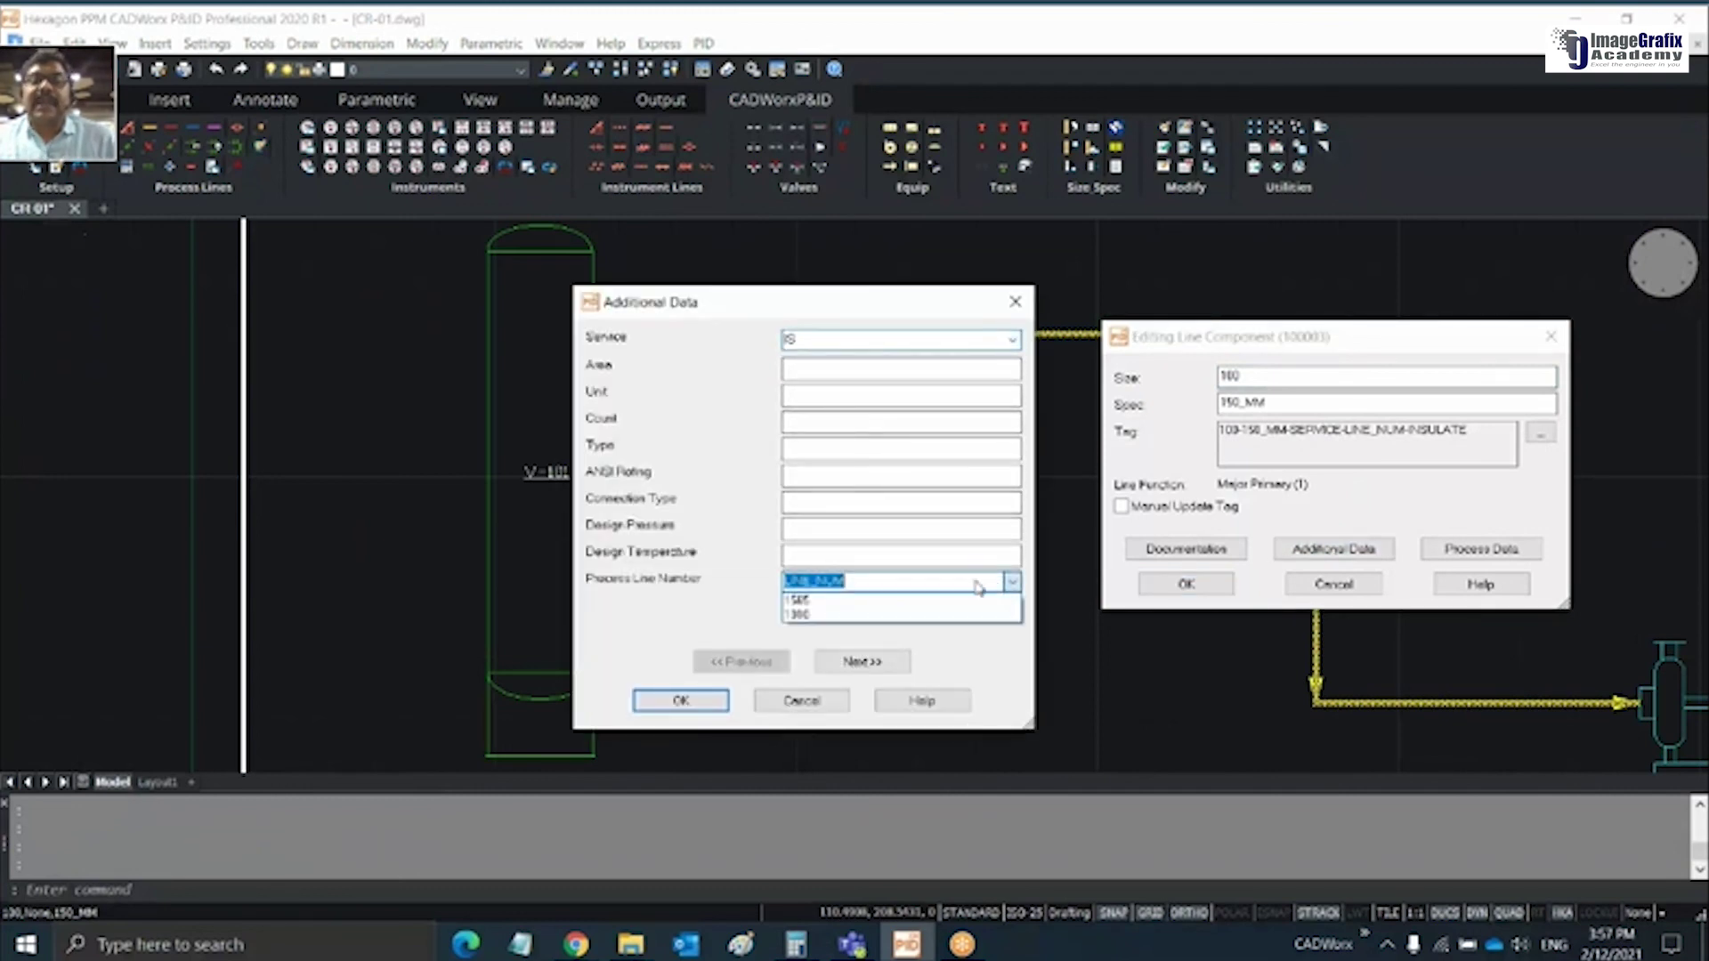
{"action": "left_click", "coordinate": [888, 599]}
{"action": "left_click", "coordinate": [857, 662]}
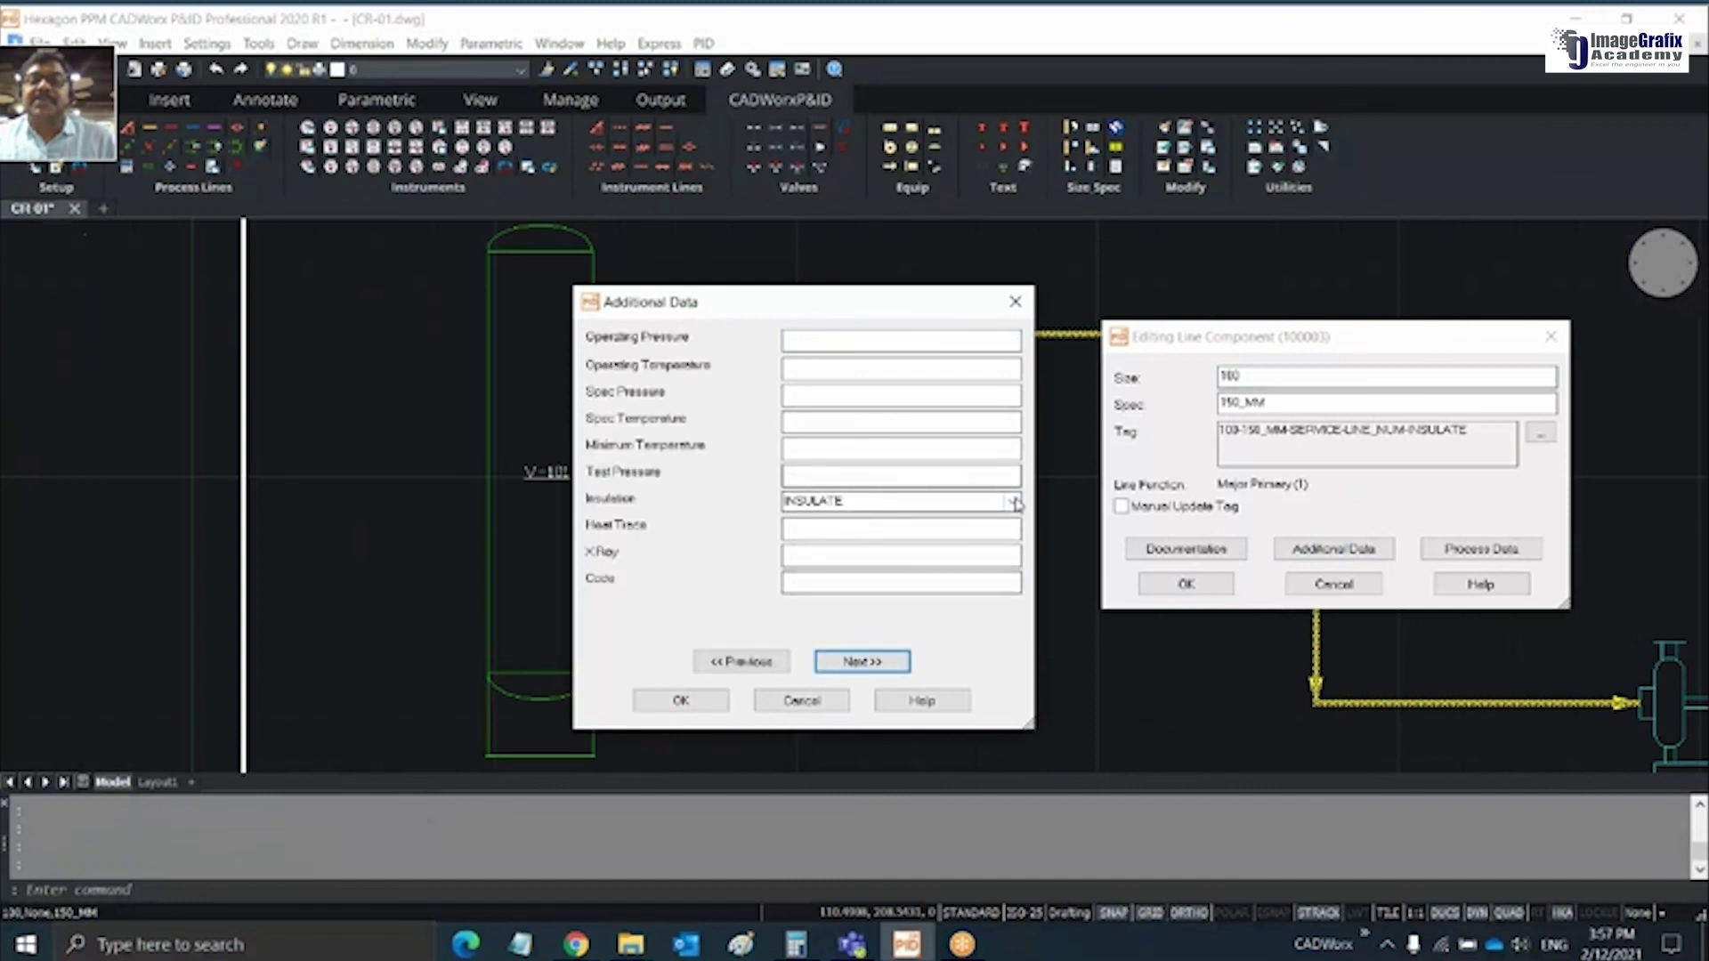
{"action": "left_click", "coordinate": [964, 499]}
{"action": "left_click", "coordinate": [859, 532]}
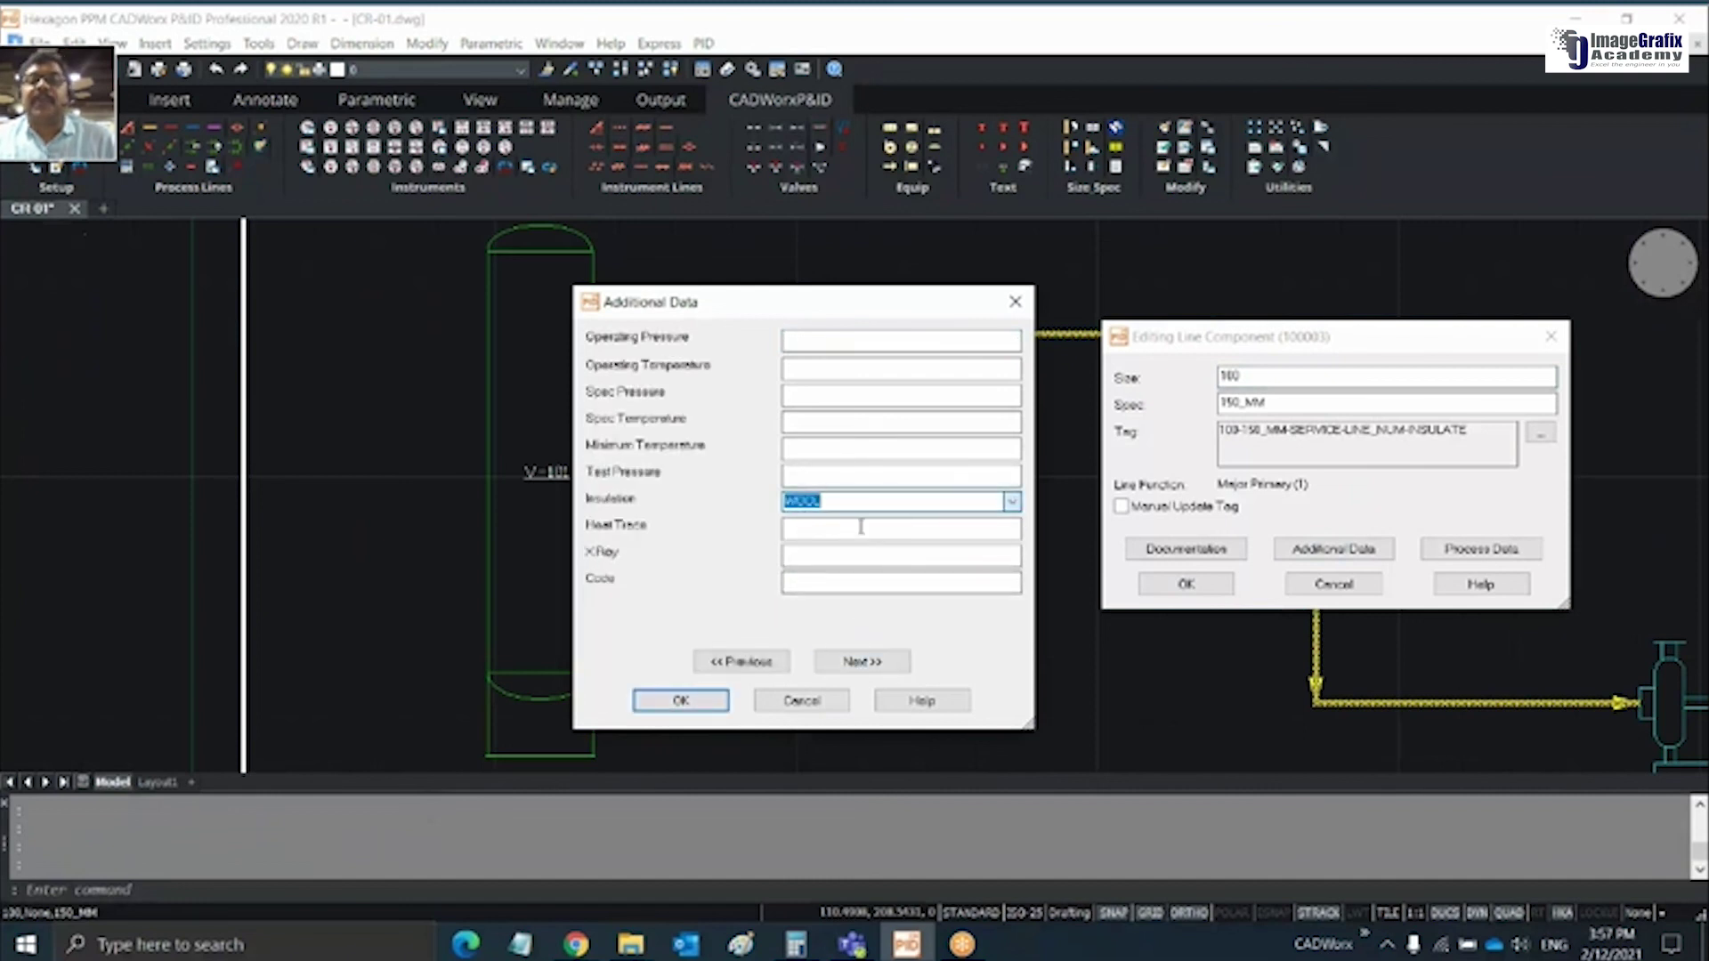
{"action": "left_click", "coordinate": [681, 700]}
{"action": "left_click", "coordinate": [1187, 584]}
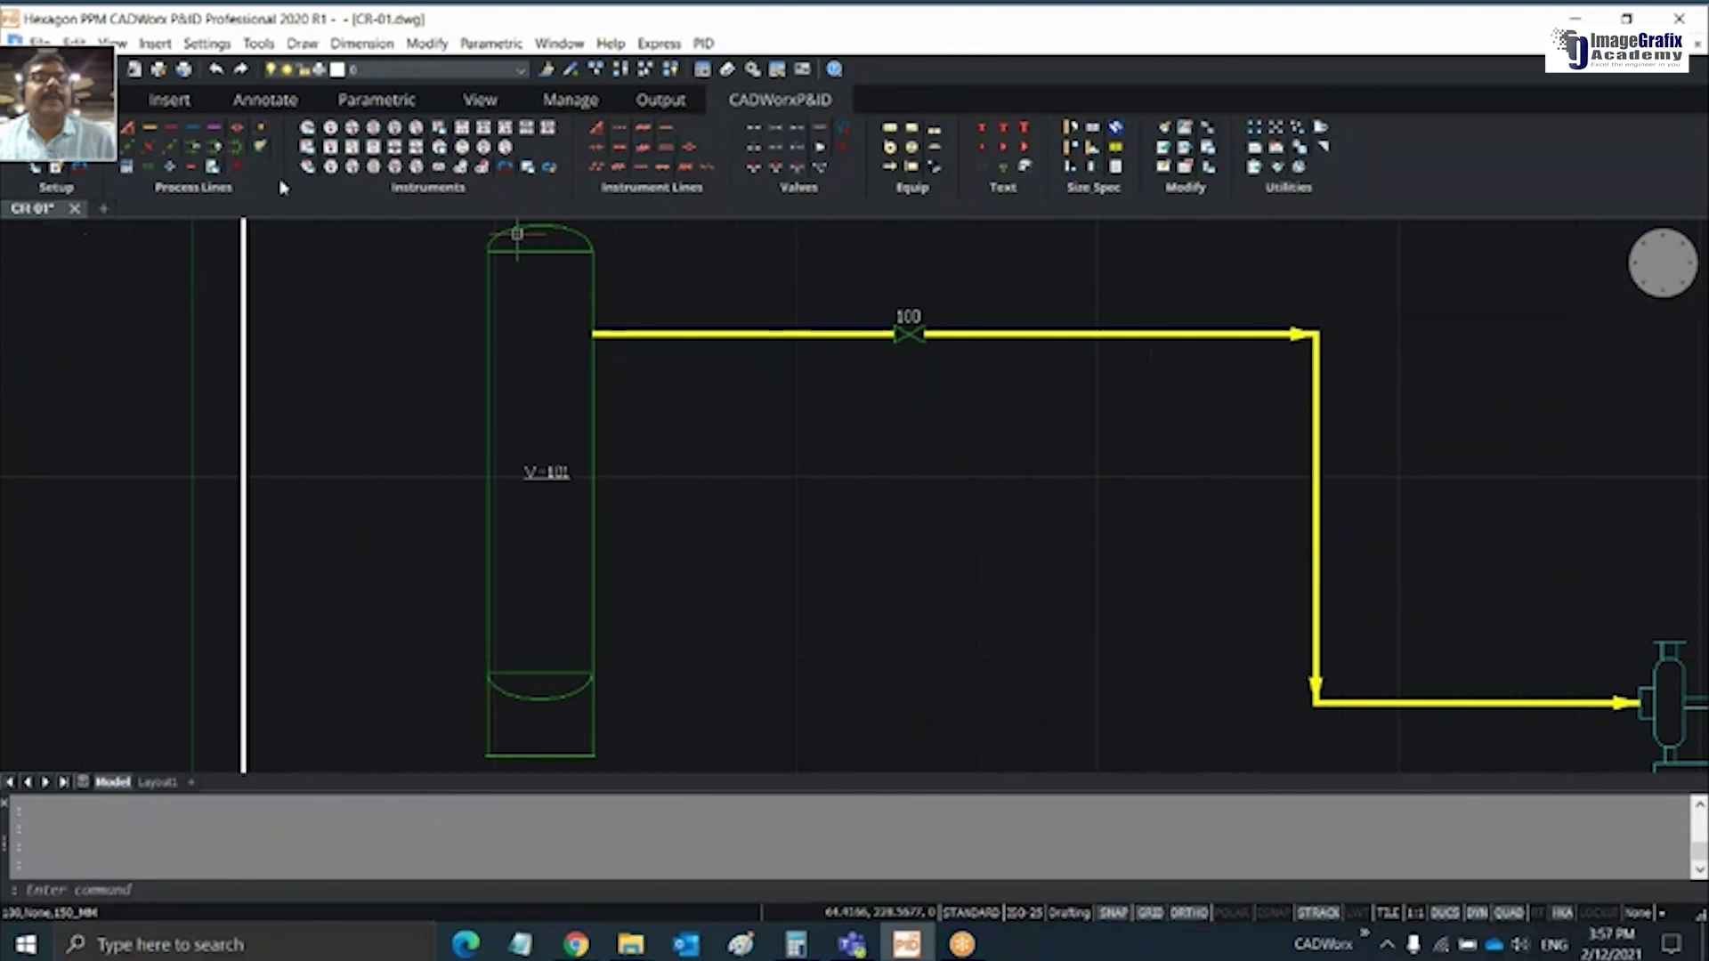
Place a horizontal line-number tag 100-150_MM-IS-1565-WOOL above the vessel outlet line
{"action": "left_click", "coordinate": [242, 168]}
{"action": "left_click", "coordinate": [704, 343]}
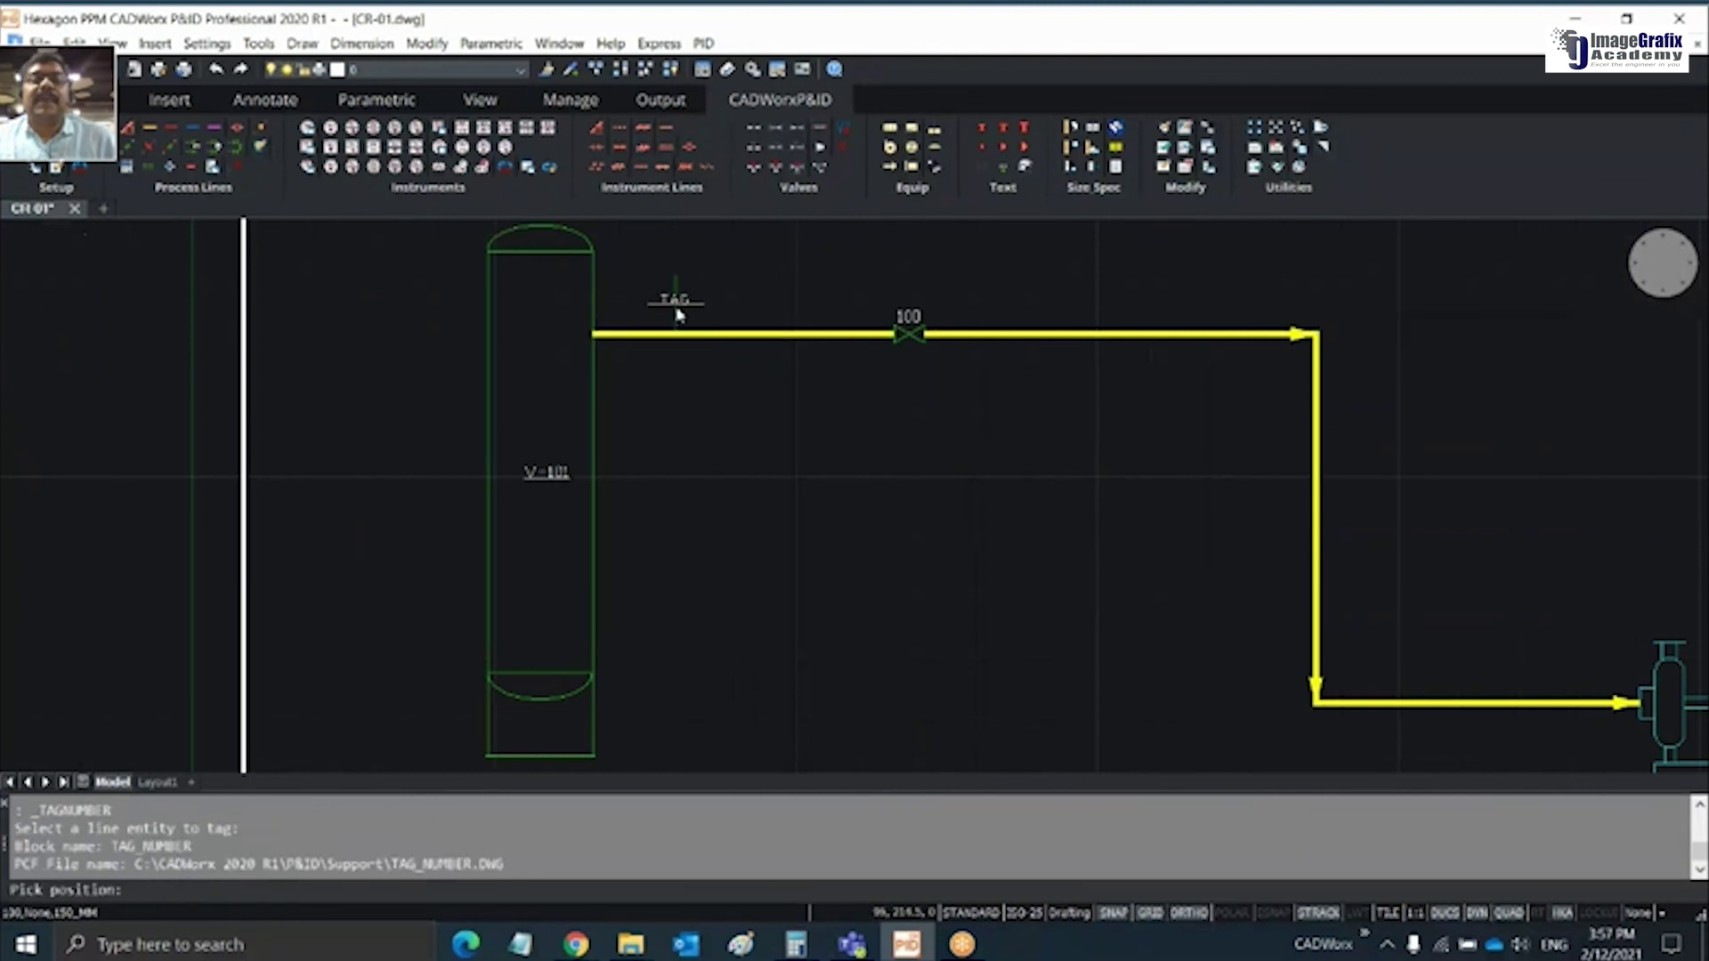
{"action": "left_click", "coordinate": [691, 316]}
{"action": "left_click", "coordinate": [761, 321]}
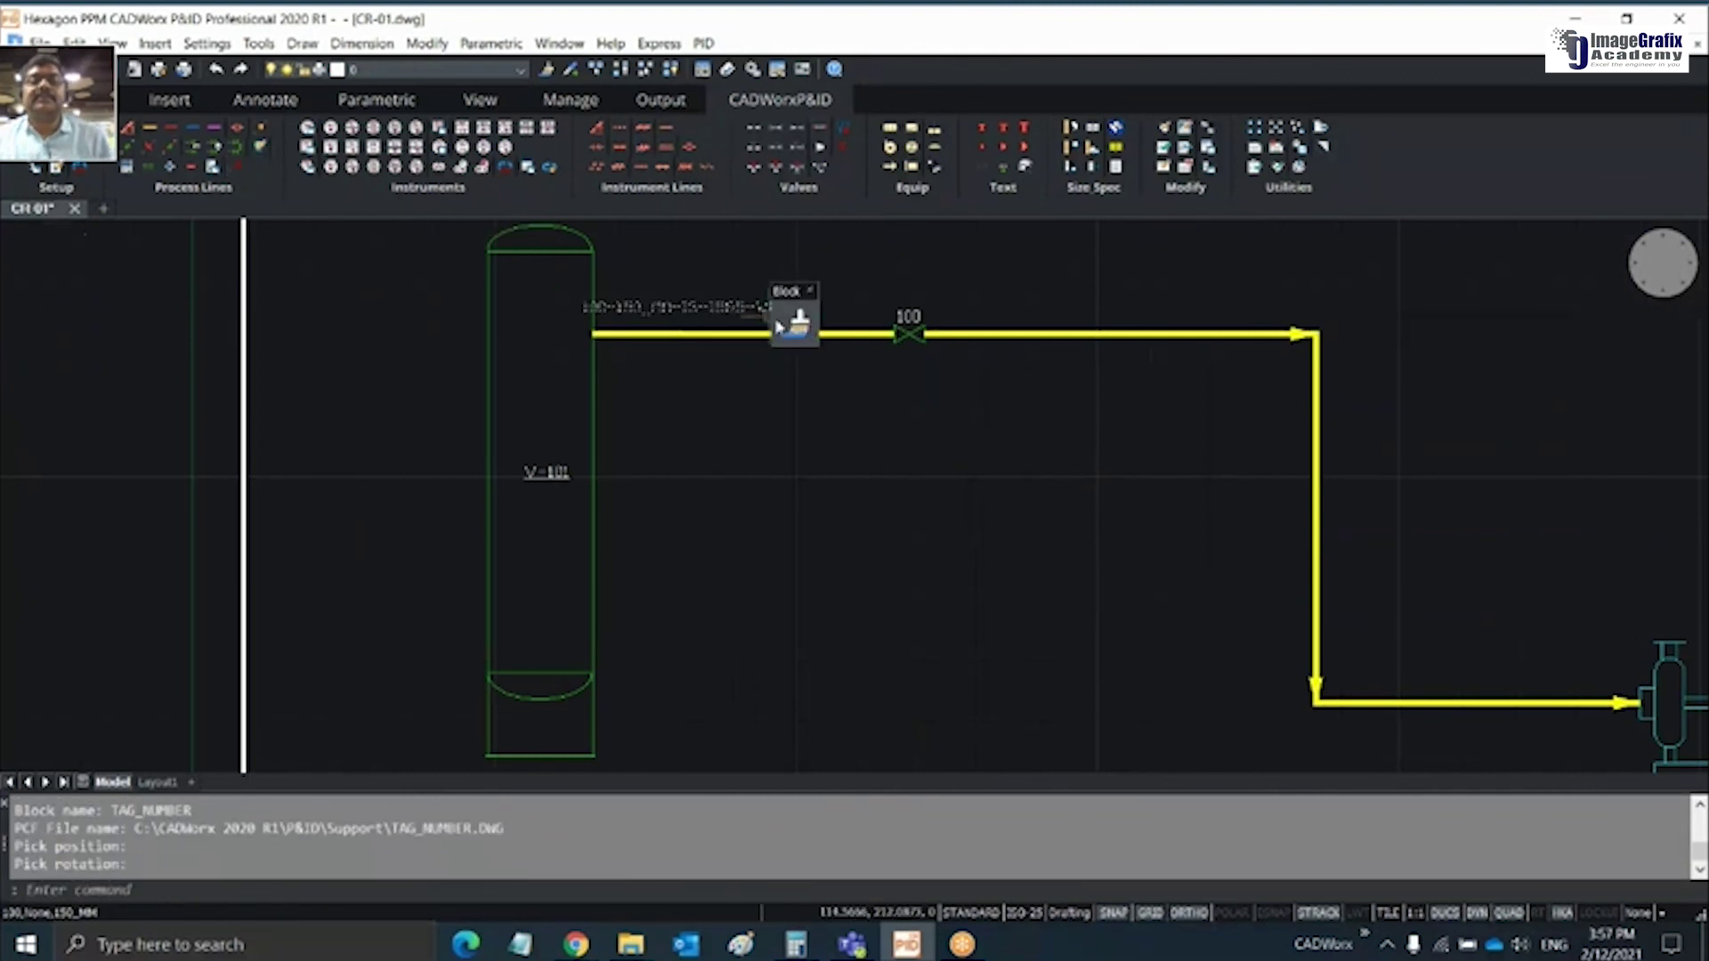
{"action": "left_click", "coordinate": [709, 316]}
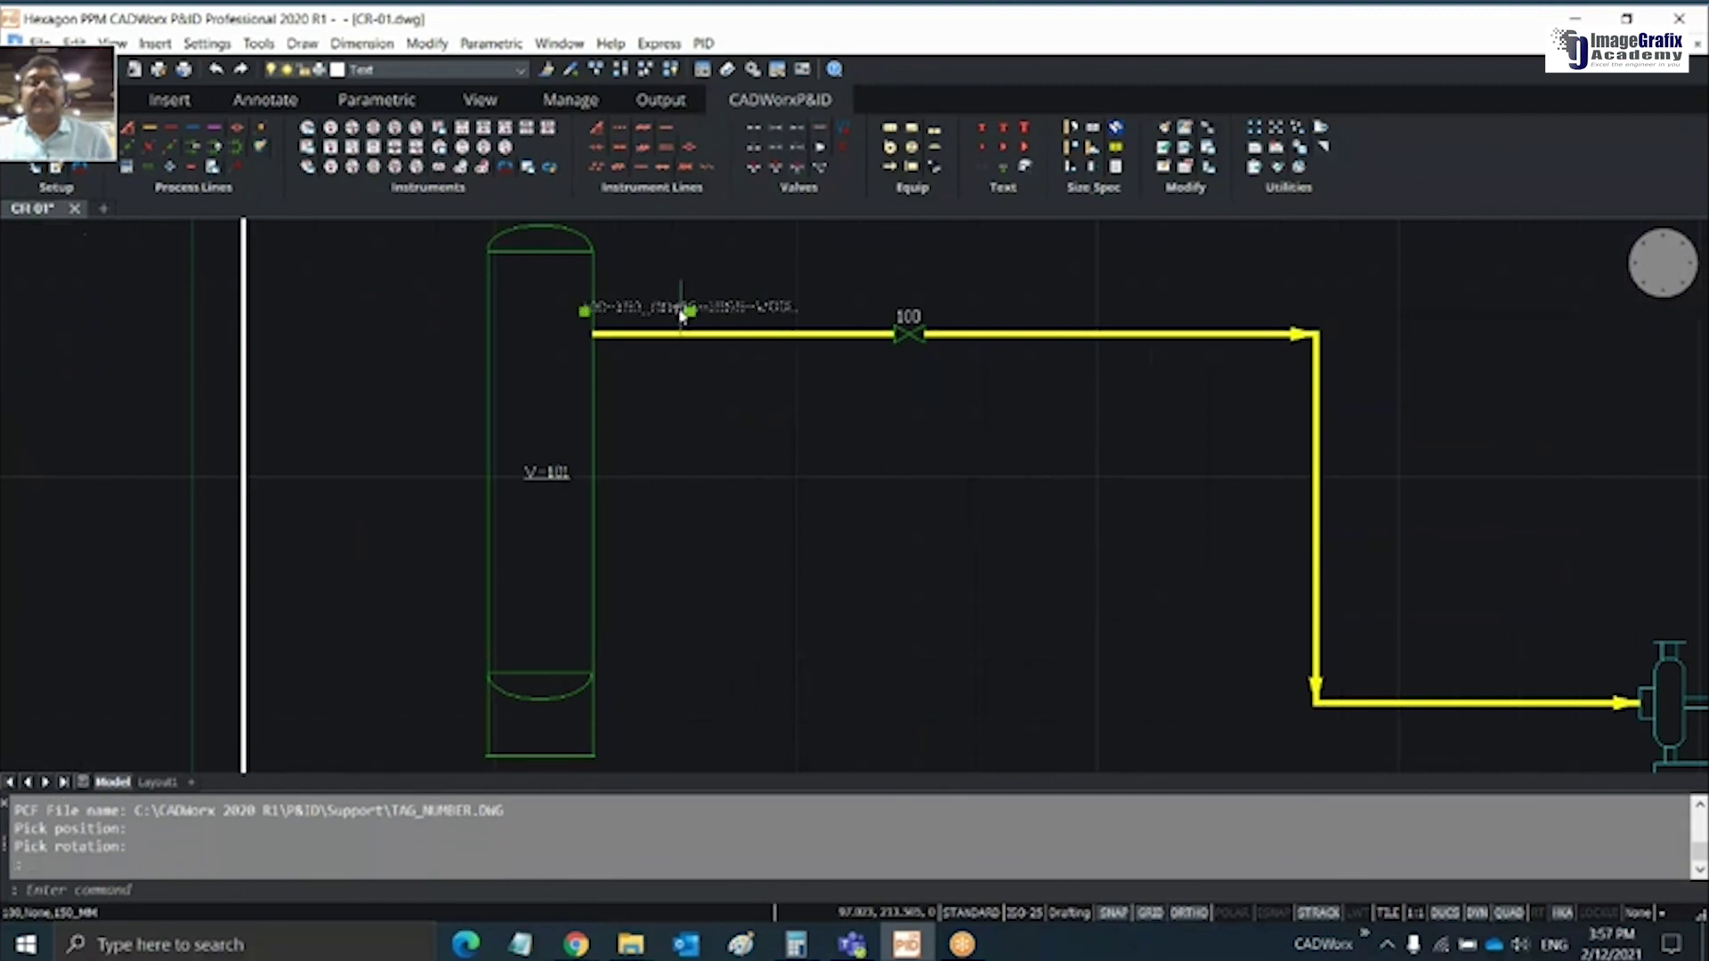
{"action": "left_click", "coordinate": [691, 310]}
{"action": "key", "text": "Escape"}
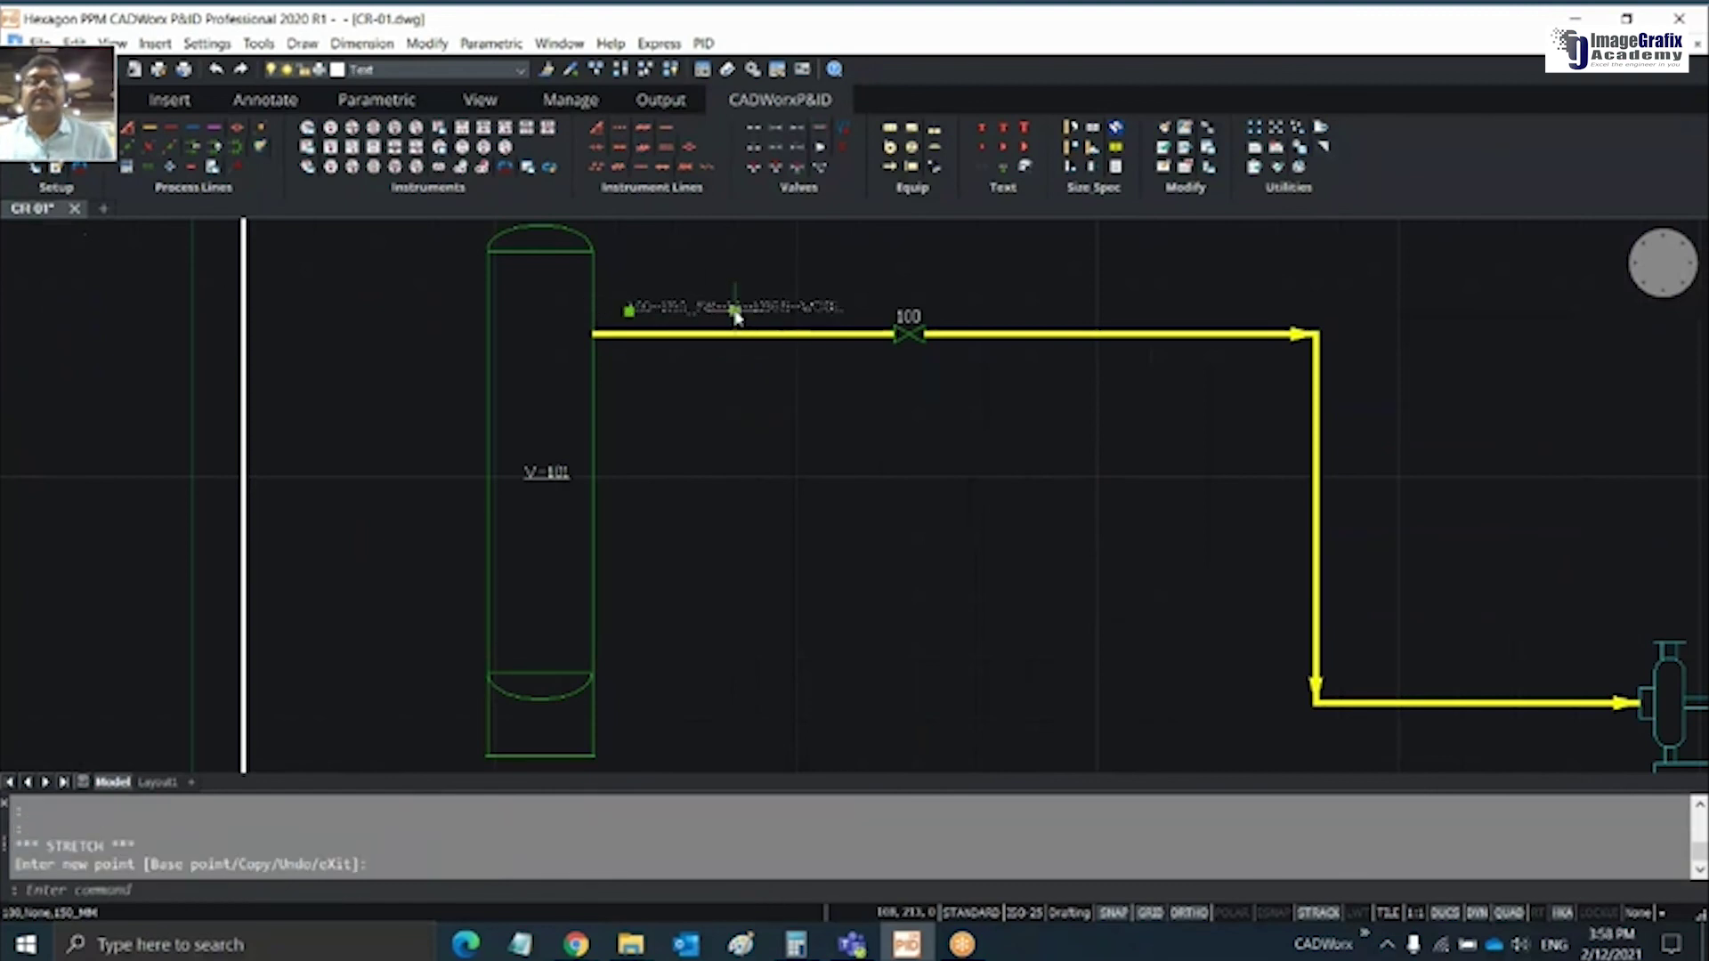
{"action": "key", "text": "Escape"}
Tag the gate valve GV-501 and center the drawing sheet in view
{"action": "double_click", "coordinate": [908, 335]}
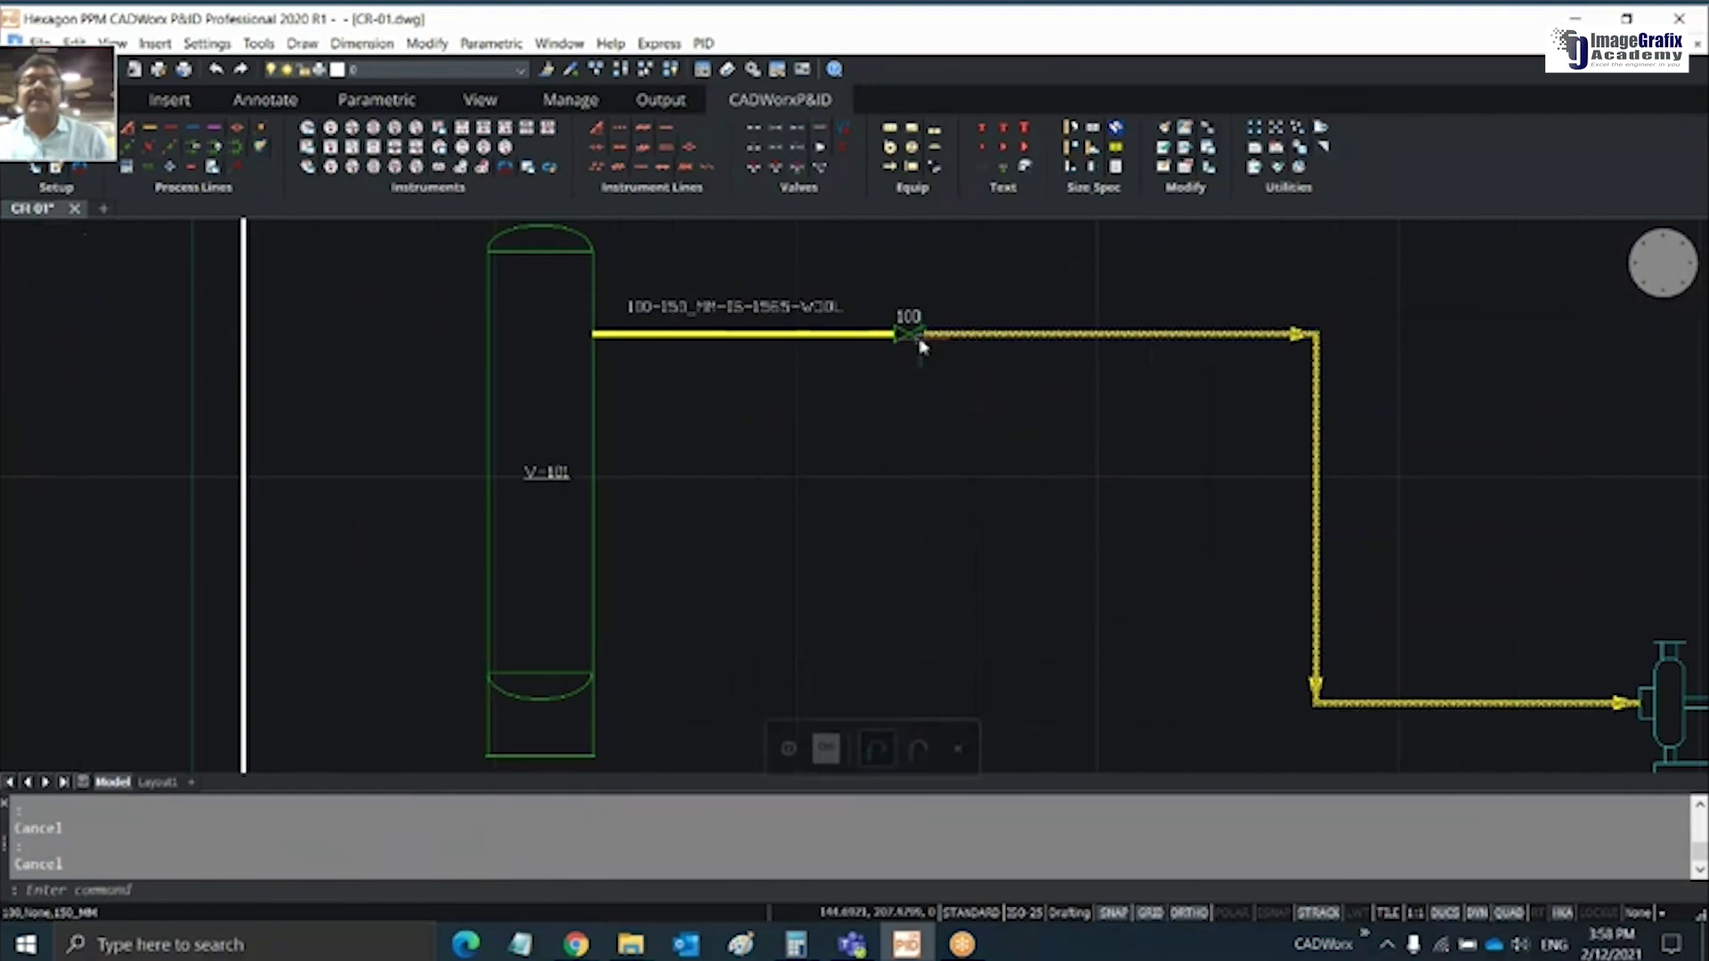
{"action": "left_click", "coordinate": [1303, 434]}
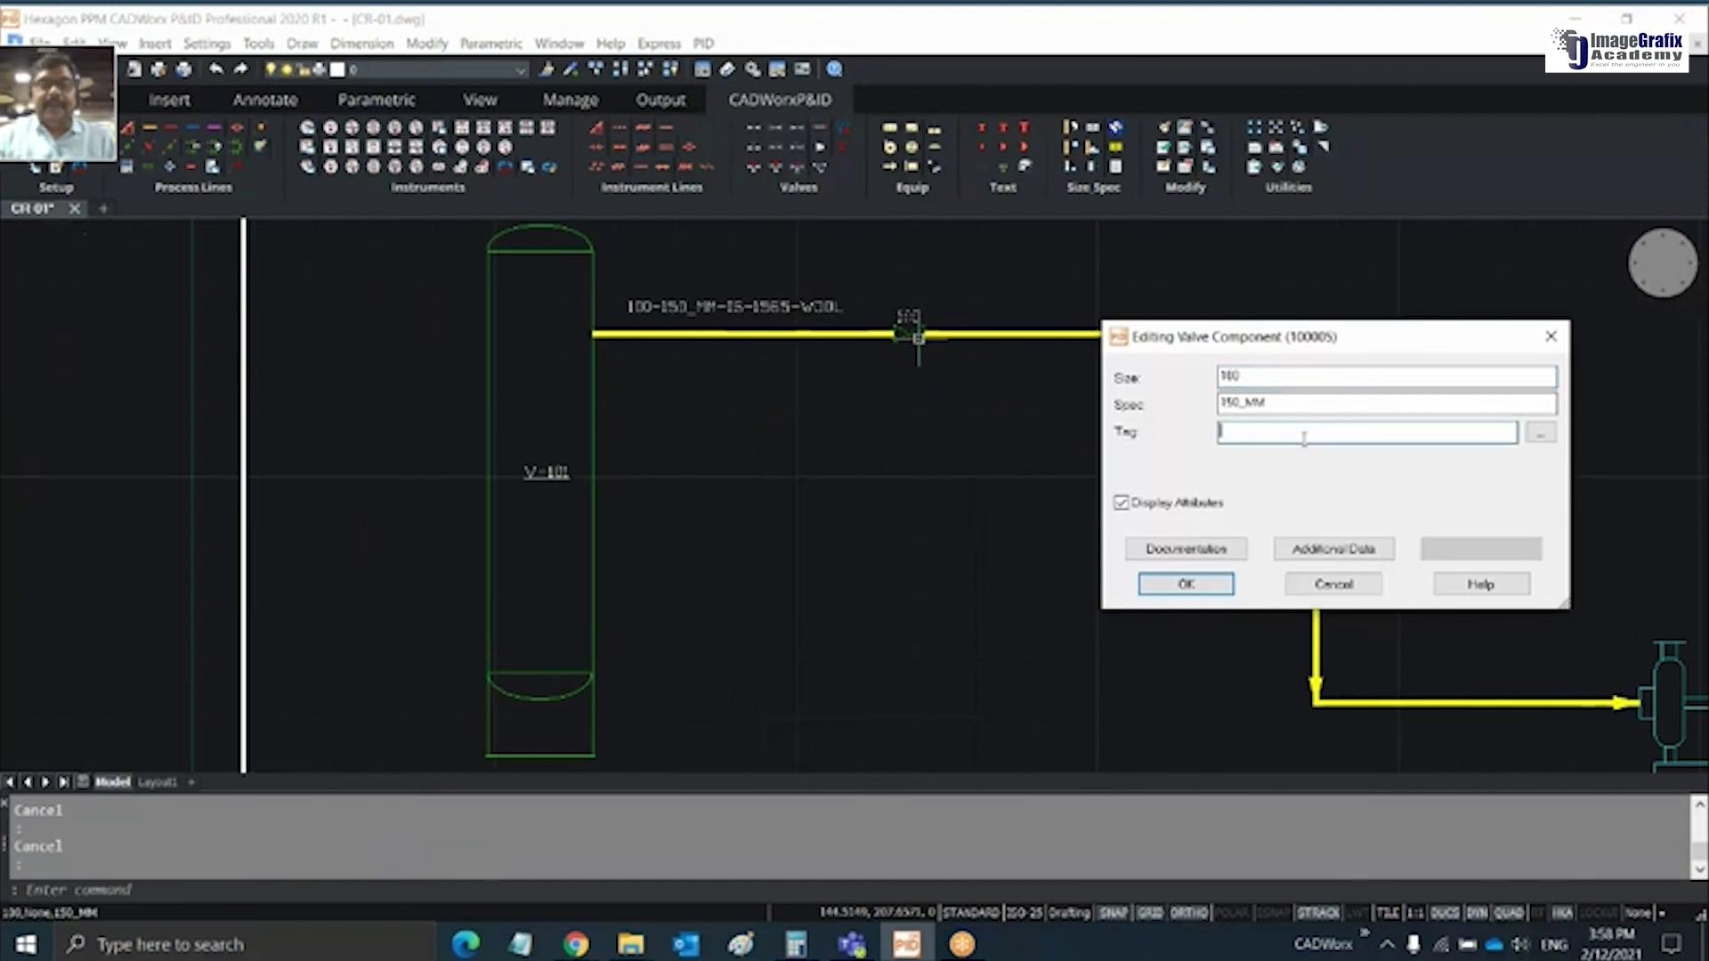
{"action": "type", "text": "GV"}
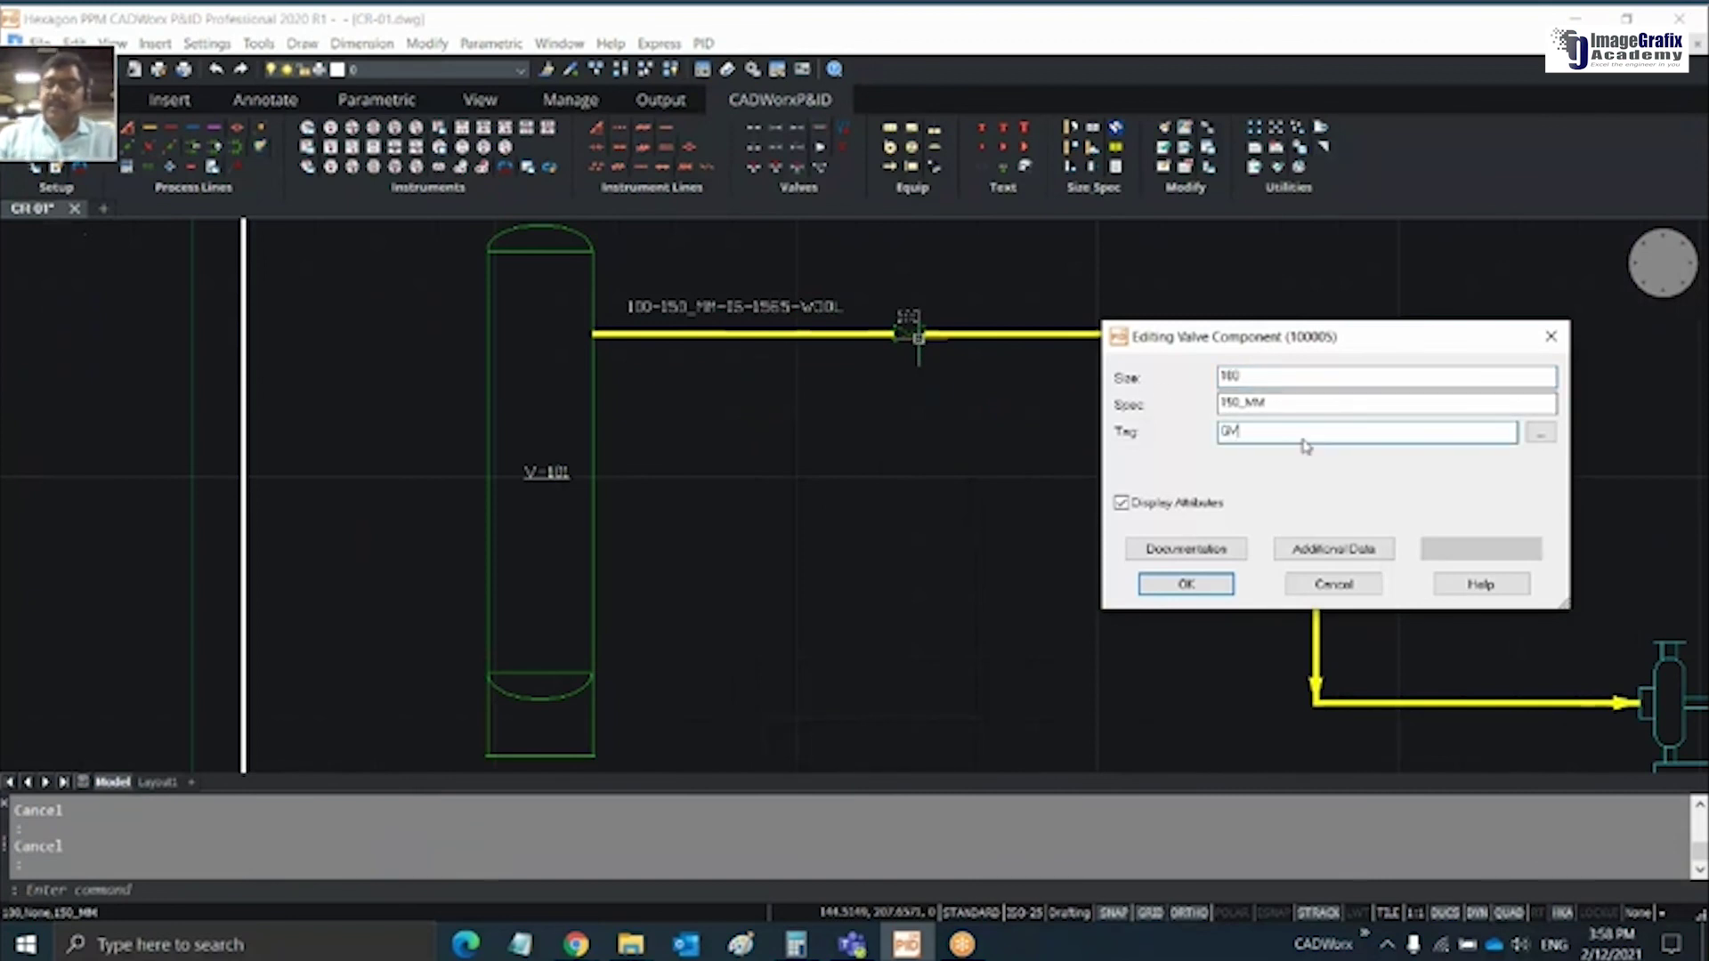
{"action": "type", "text": "-501"}
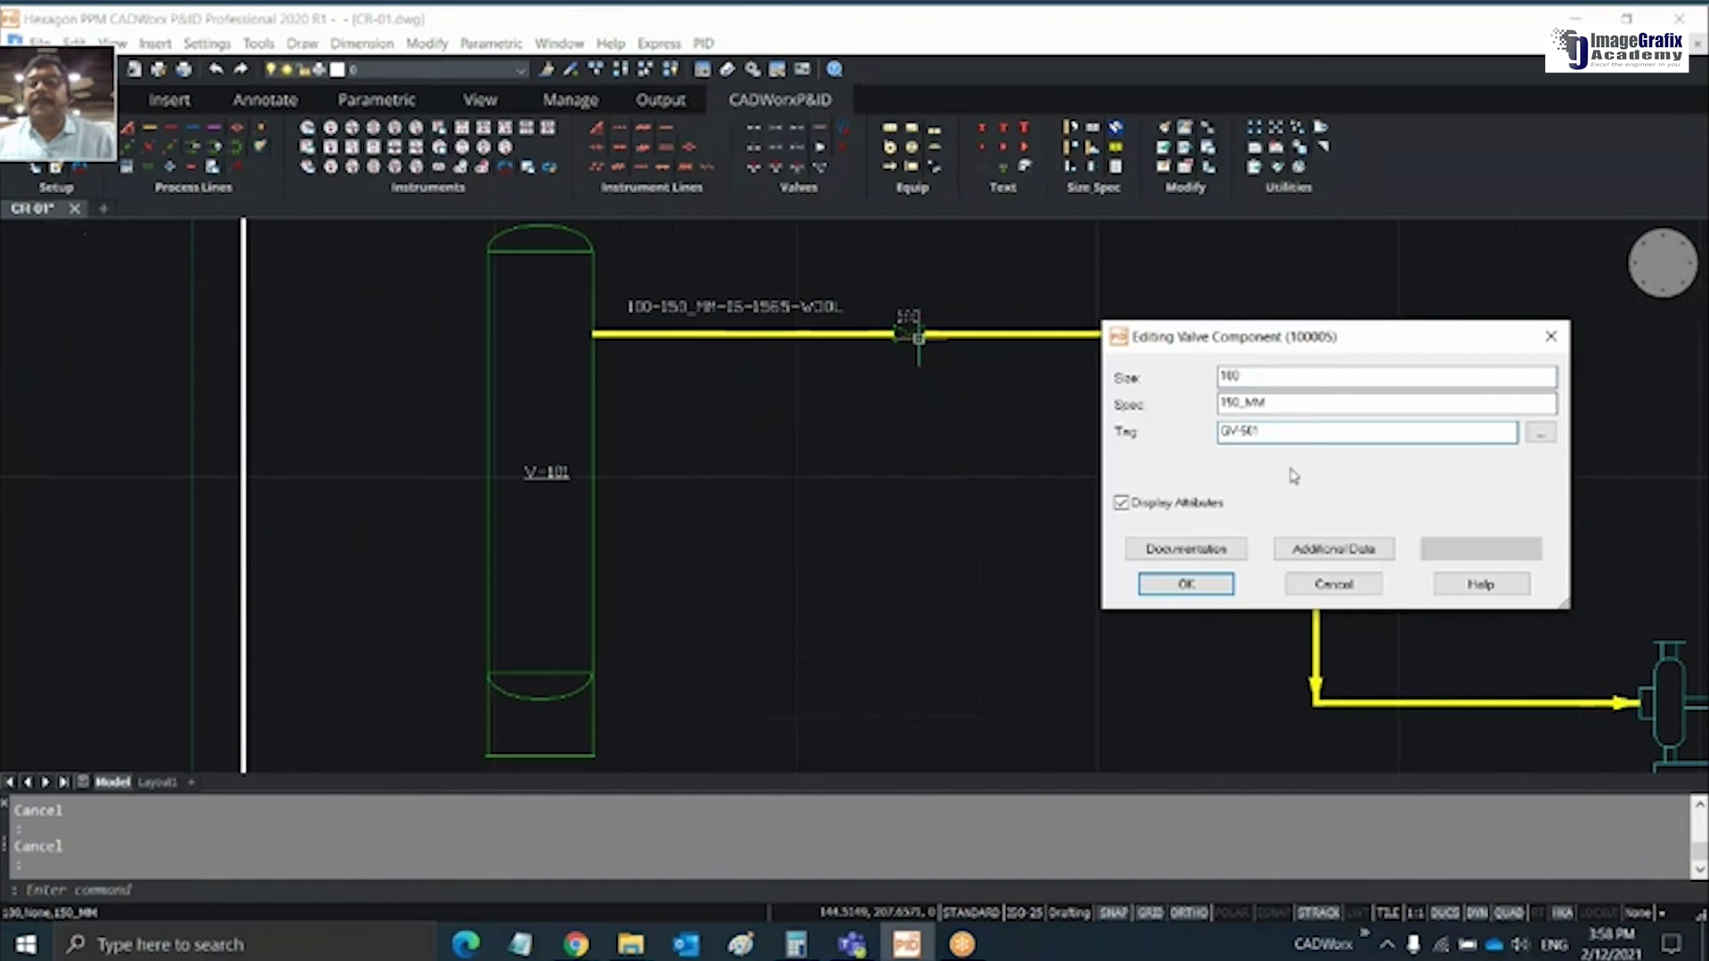
{"action": "left_click", "coordinate": [1187, 584]}
{"action": "scroll", "coordinate": [1053, 545], "scroll_direction": "down", "scroll_amount": 5}
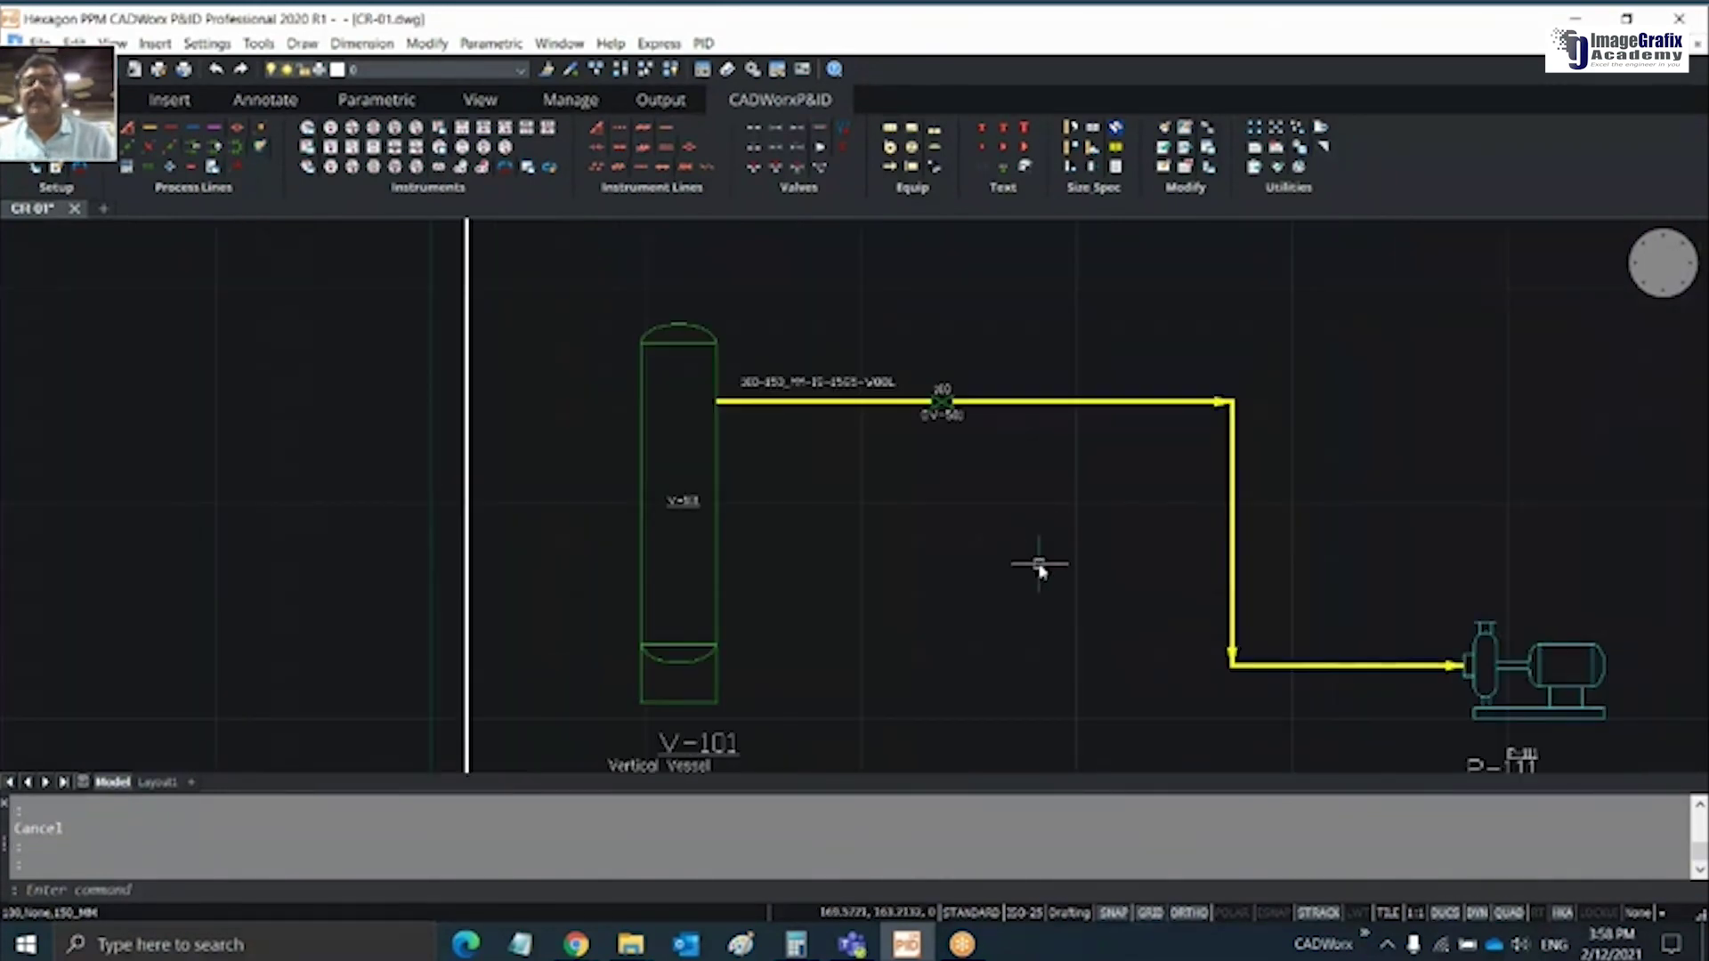
{"action": "scroll", "coordinate": [858, 557], "scroll_direction": "down", "scroll_amount": 3}
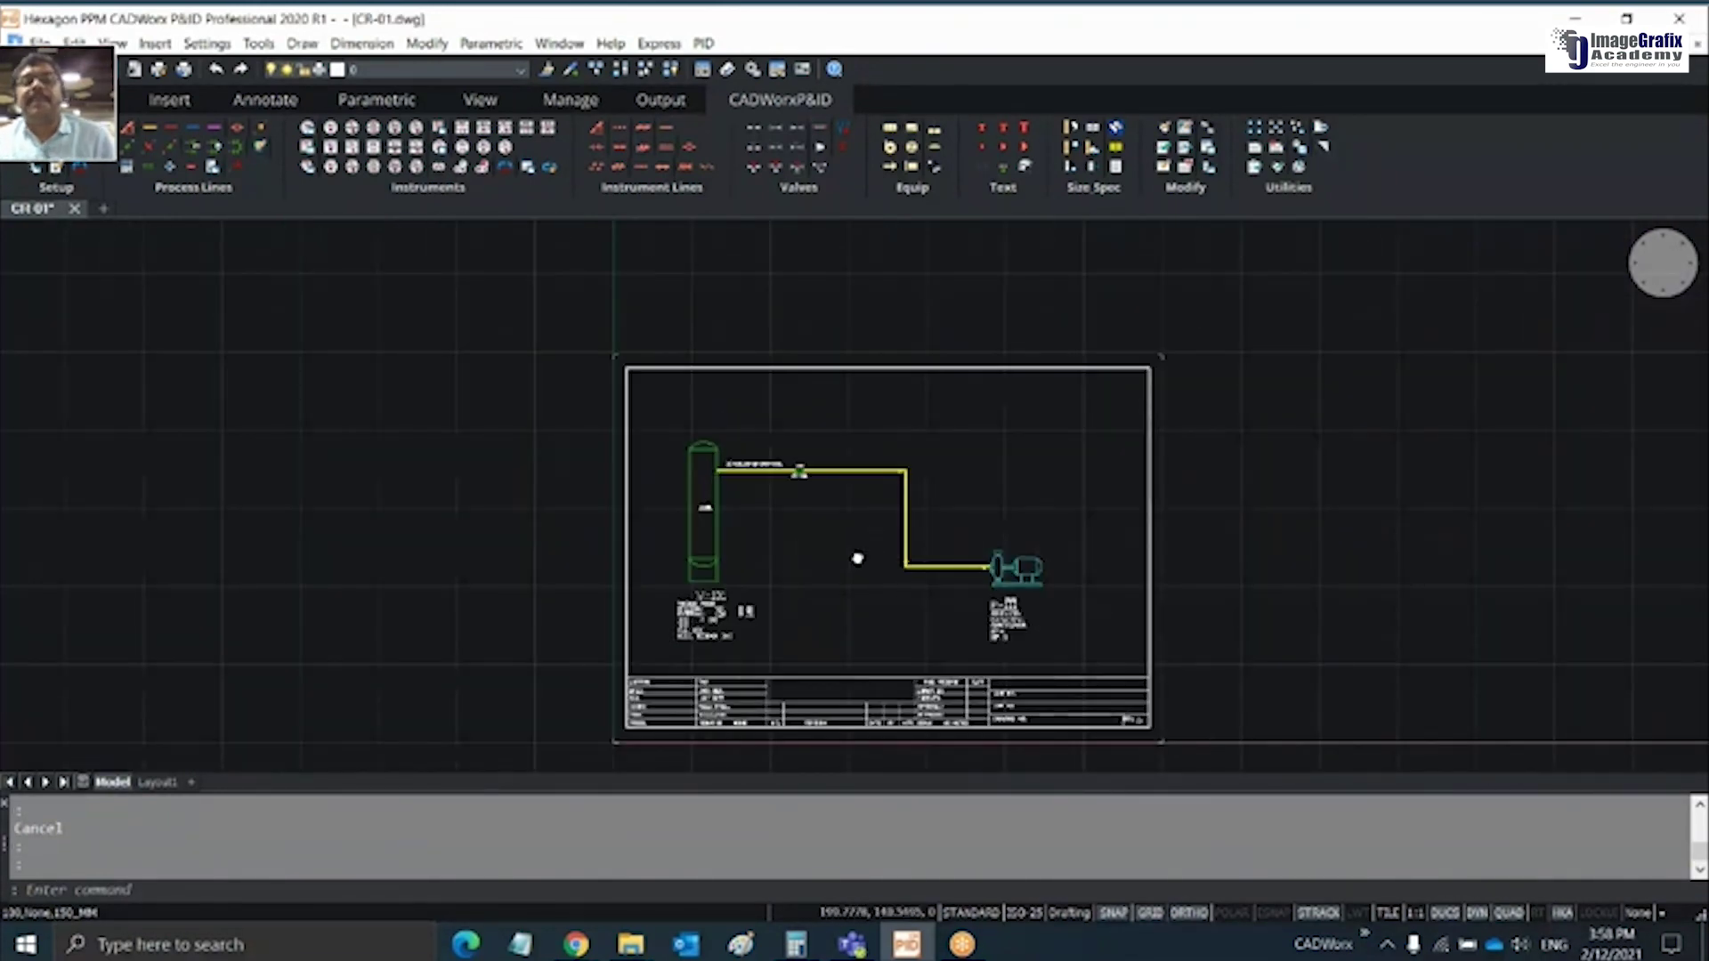
{"action": "scroll", "coordinate": [751, 496], "scroll_direction": "up", "scroll_amount": 3}
{"action": "middle_click_drag", "start_coordinate": [748, 504], "coordinate": [811, 550]}
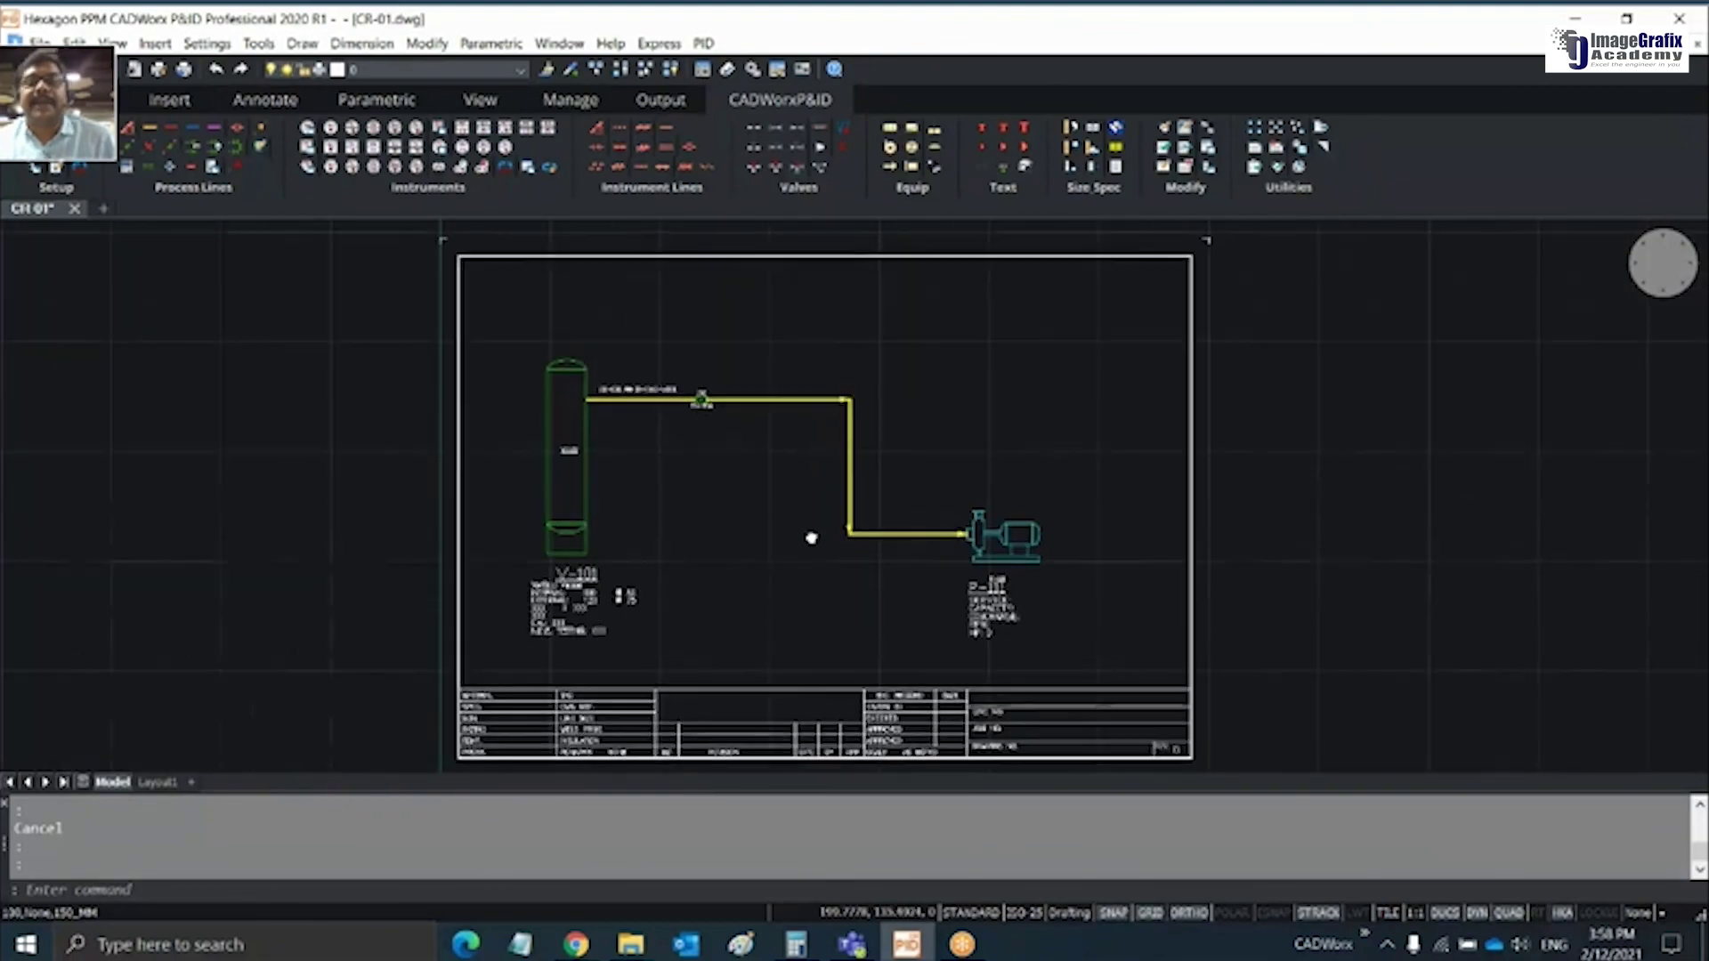